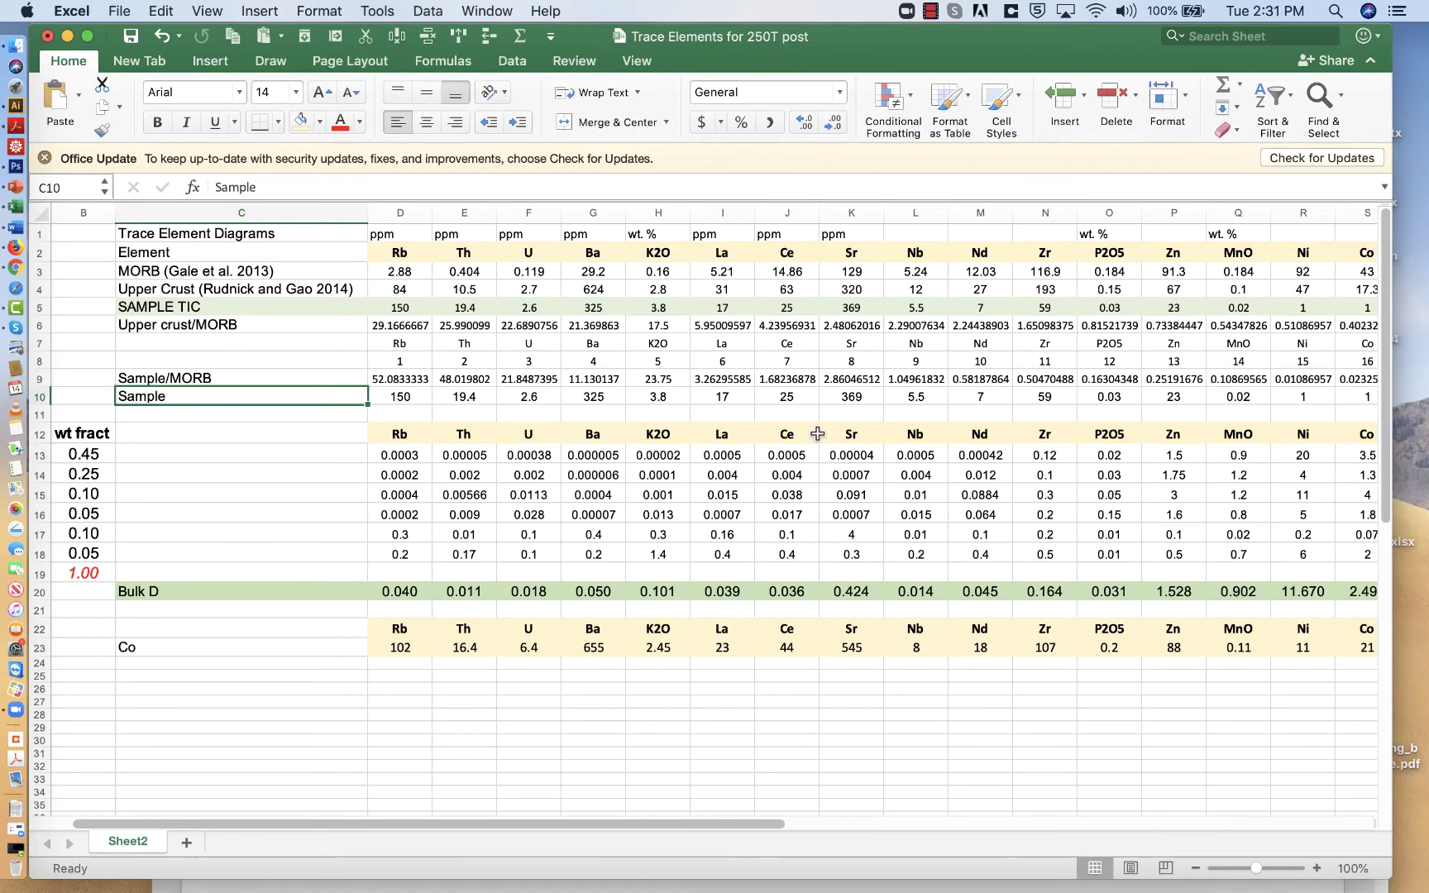
Review the element headers Rb through Ce and the Upper Crust and SAMPLE TIC Rb values
scroll(817, 433, right, 2)
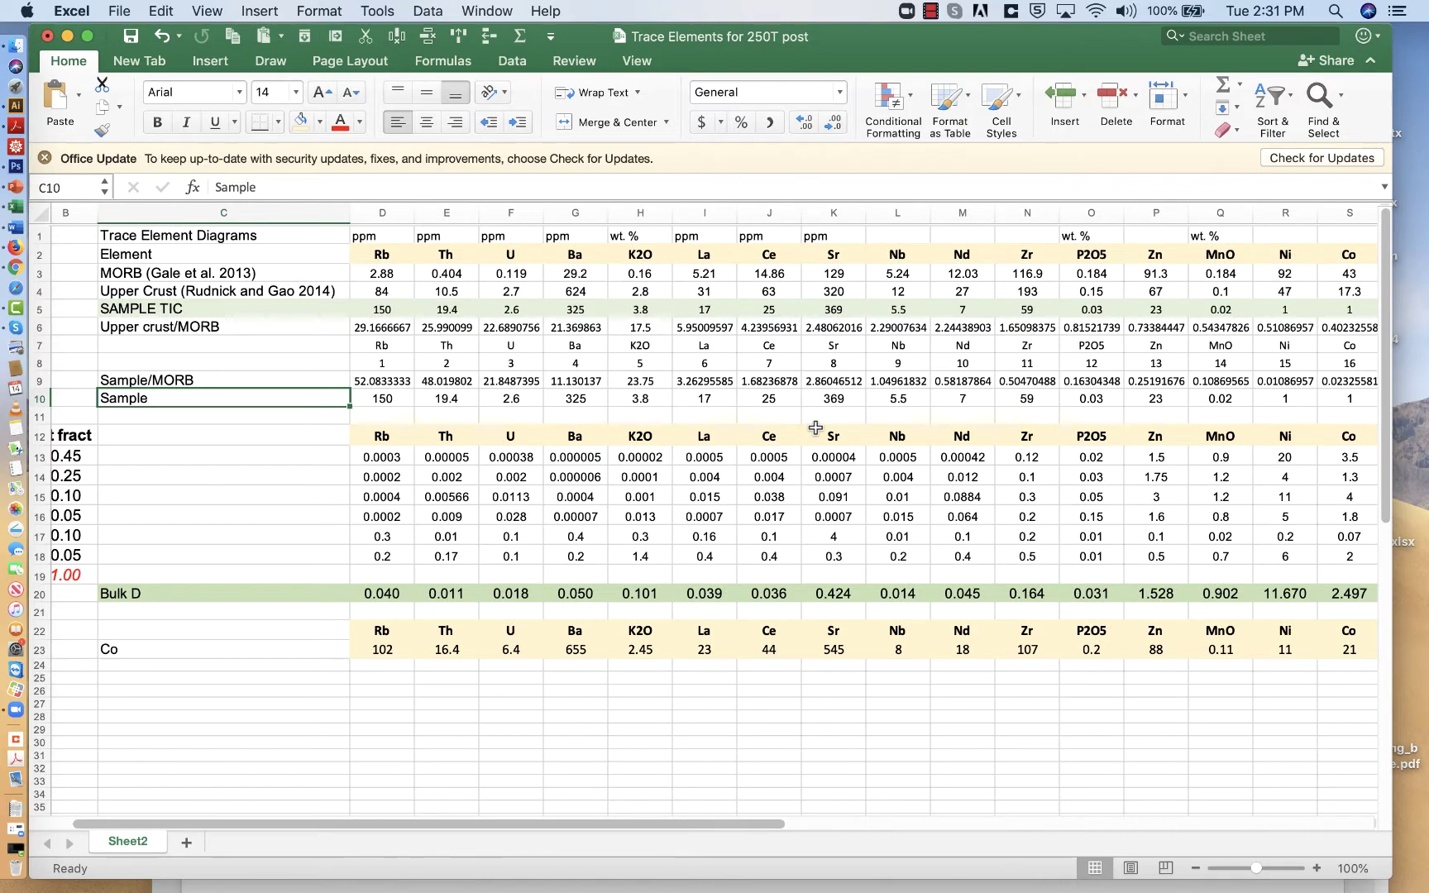
scroll(815, 428, down, 1)
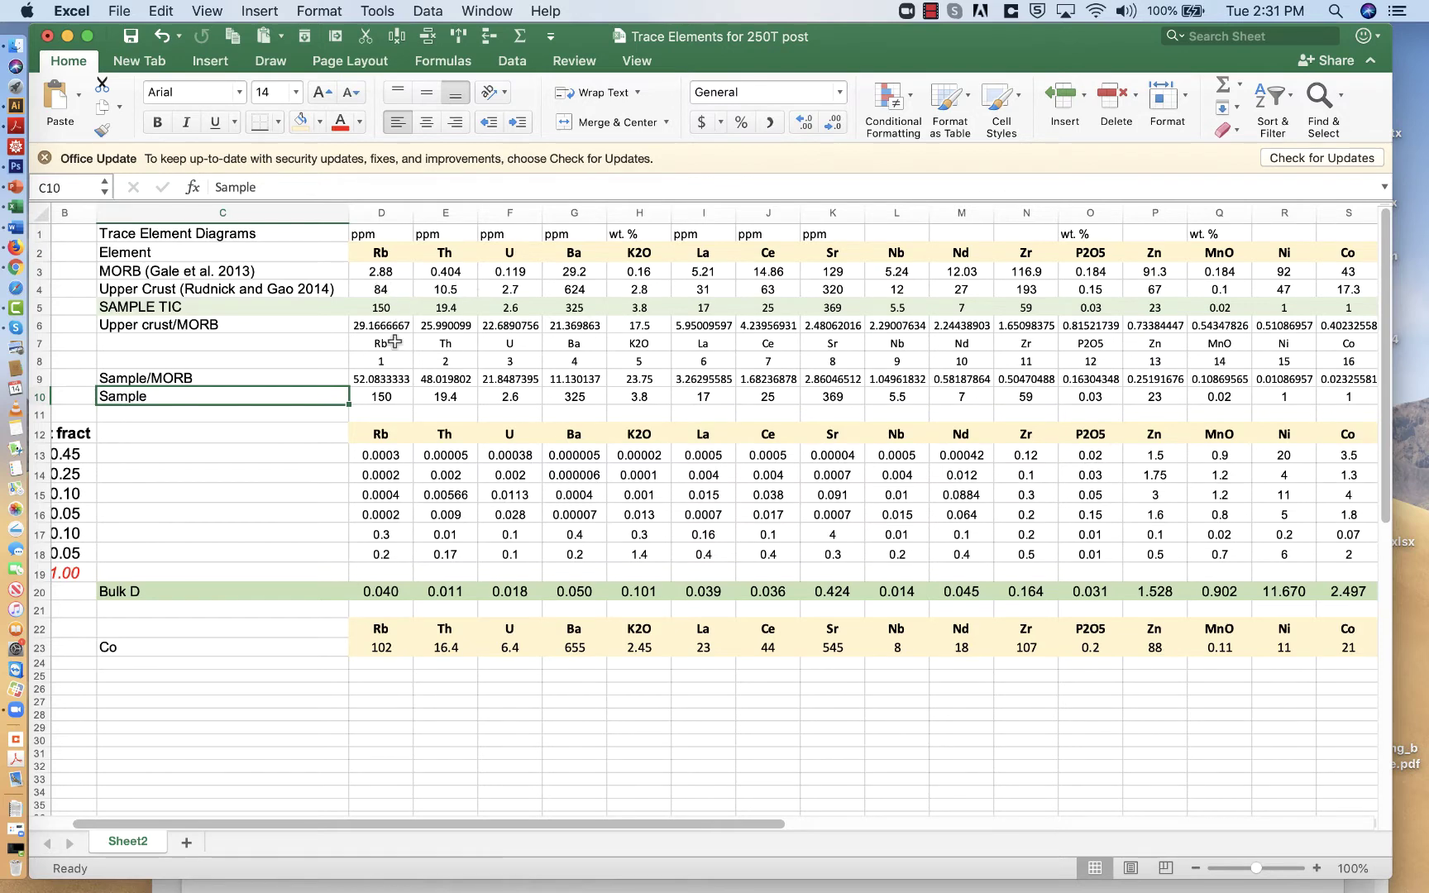
click(394, 253)
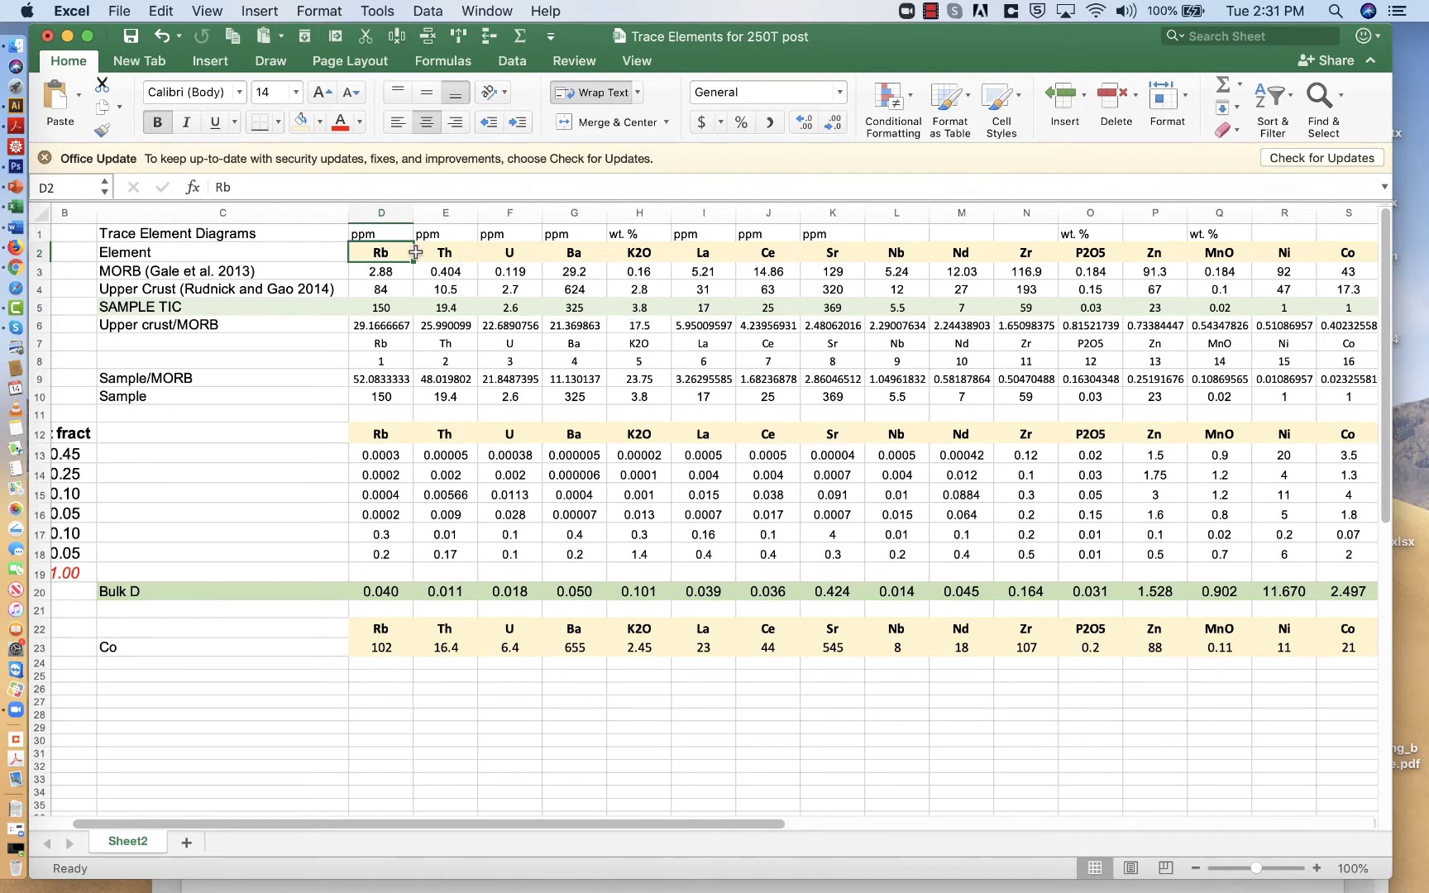
key(Right)
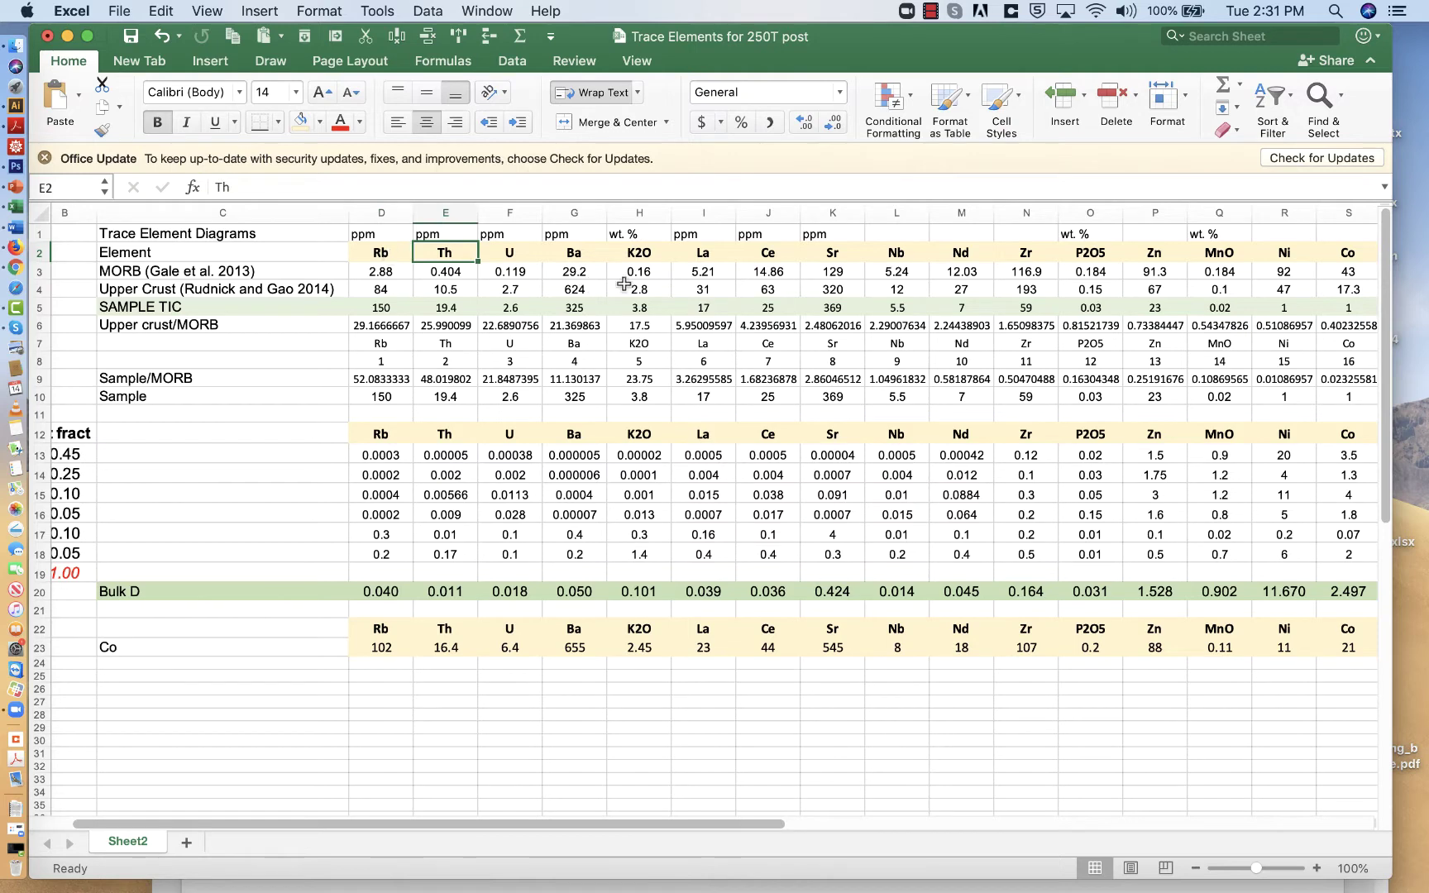
drag(385, 255, 750, 260)
scroll(819, 269, right, 5)
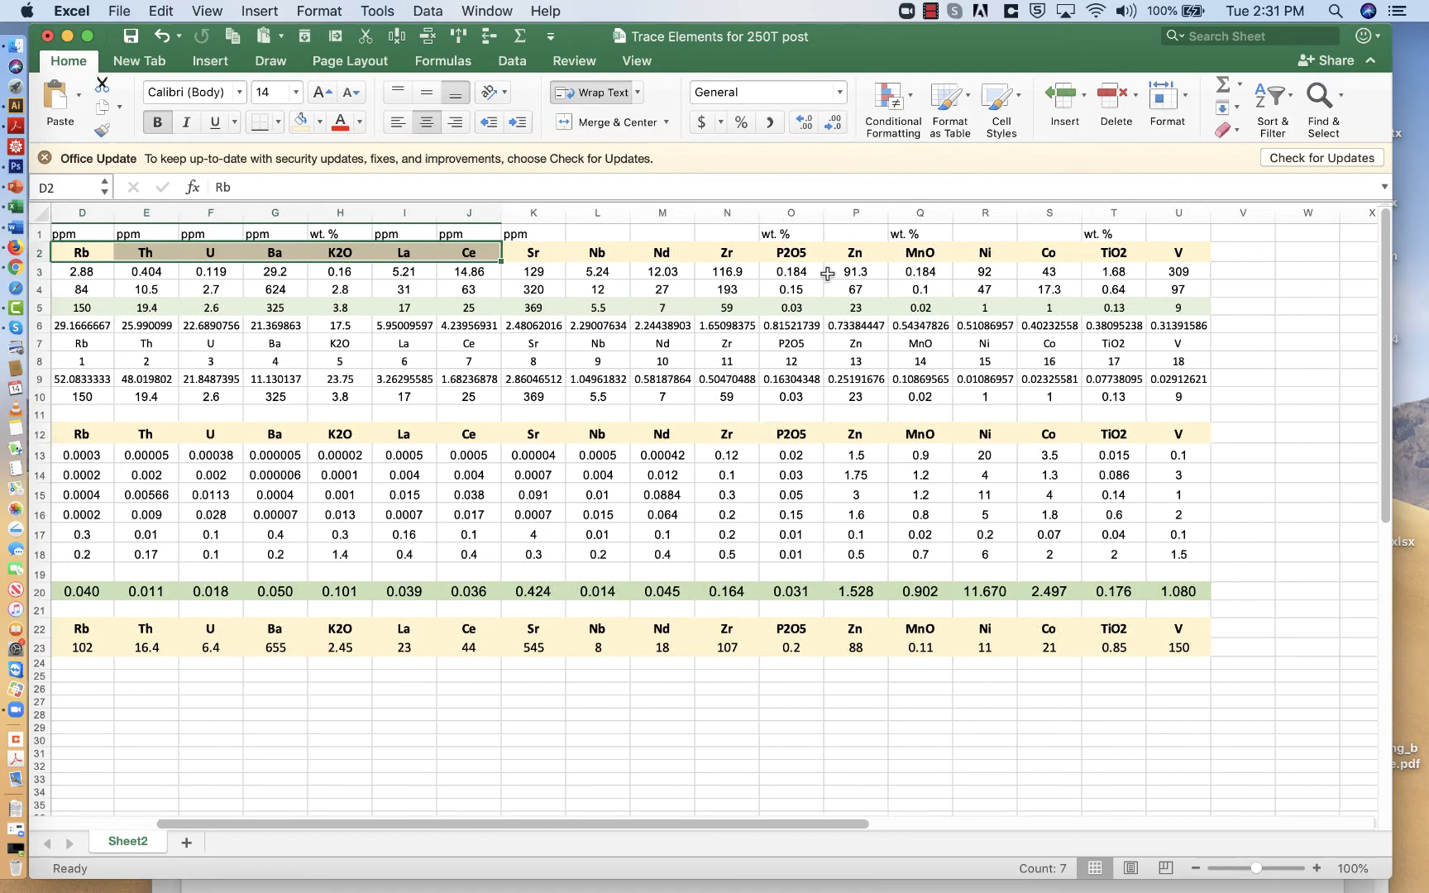
drag(1181, 255, 901, 260)
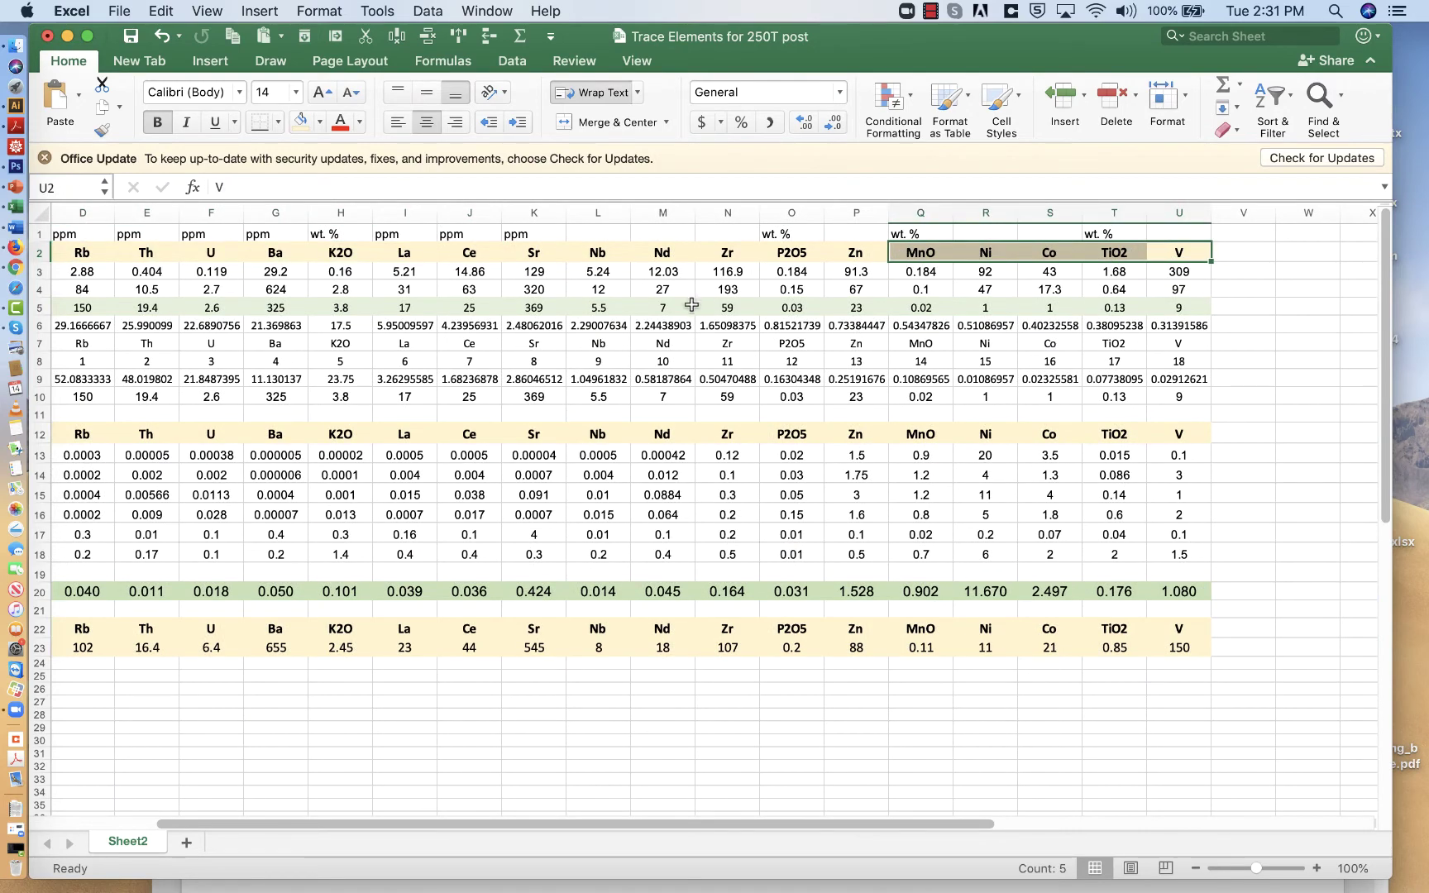
scroll(692, 305, left, 3)
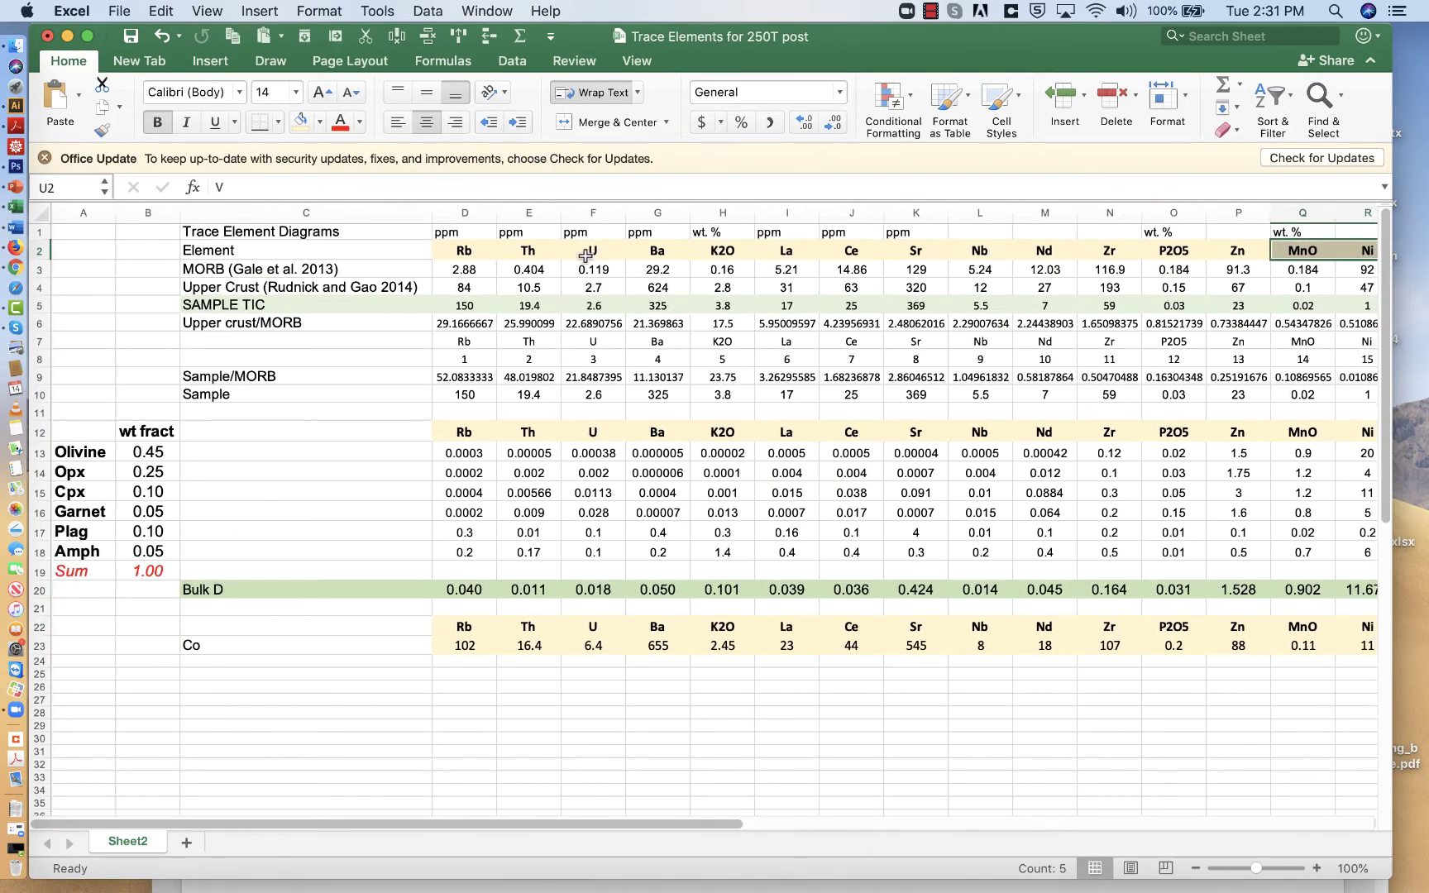
click(476, 288)
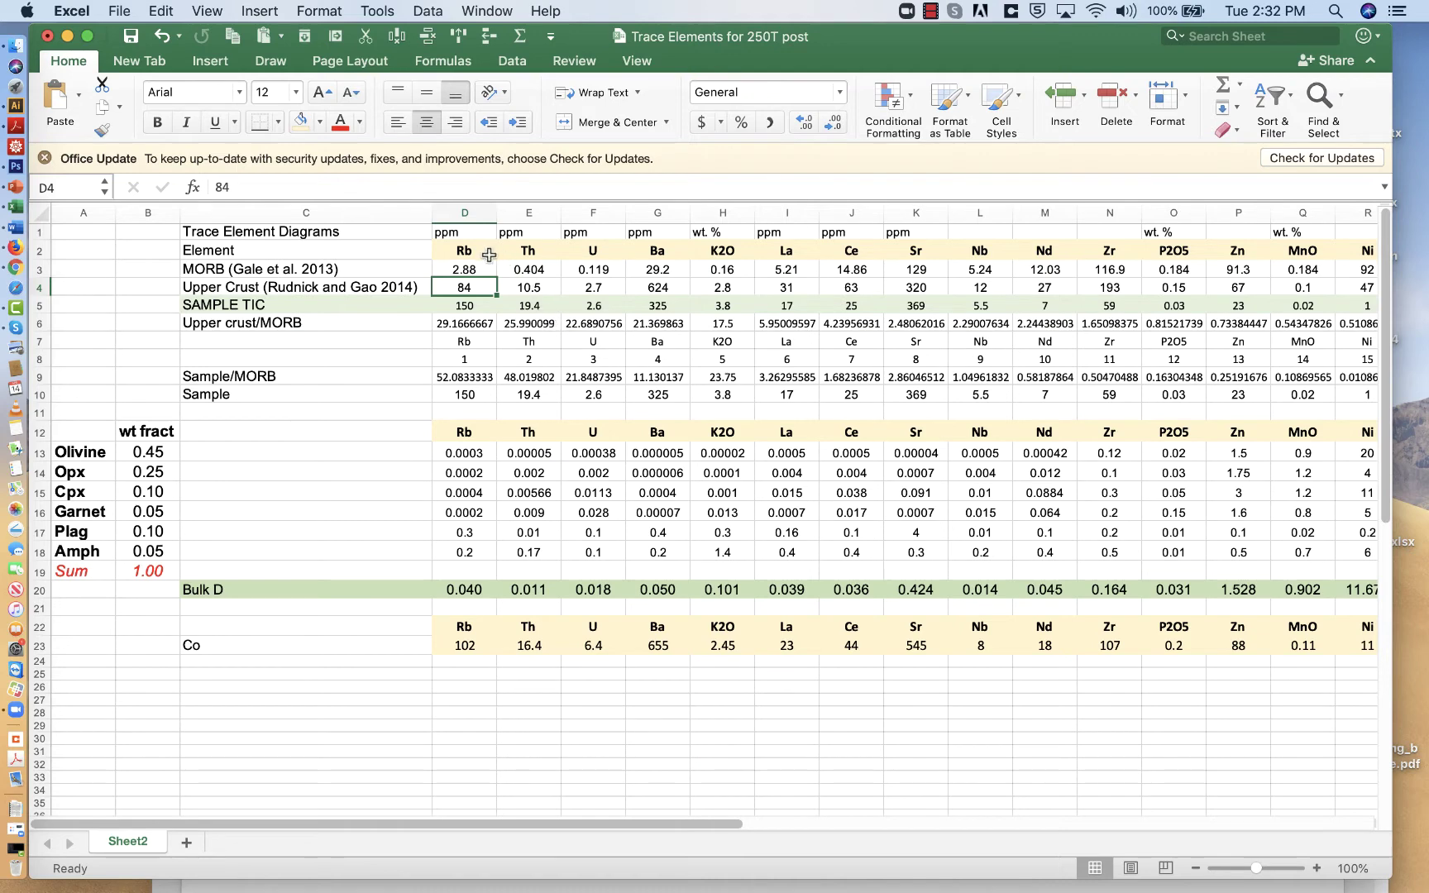
click(481, 305)
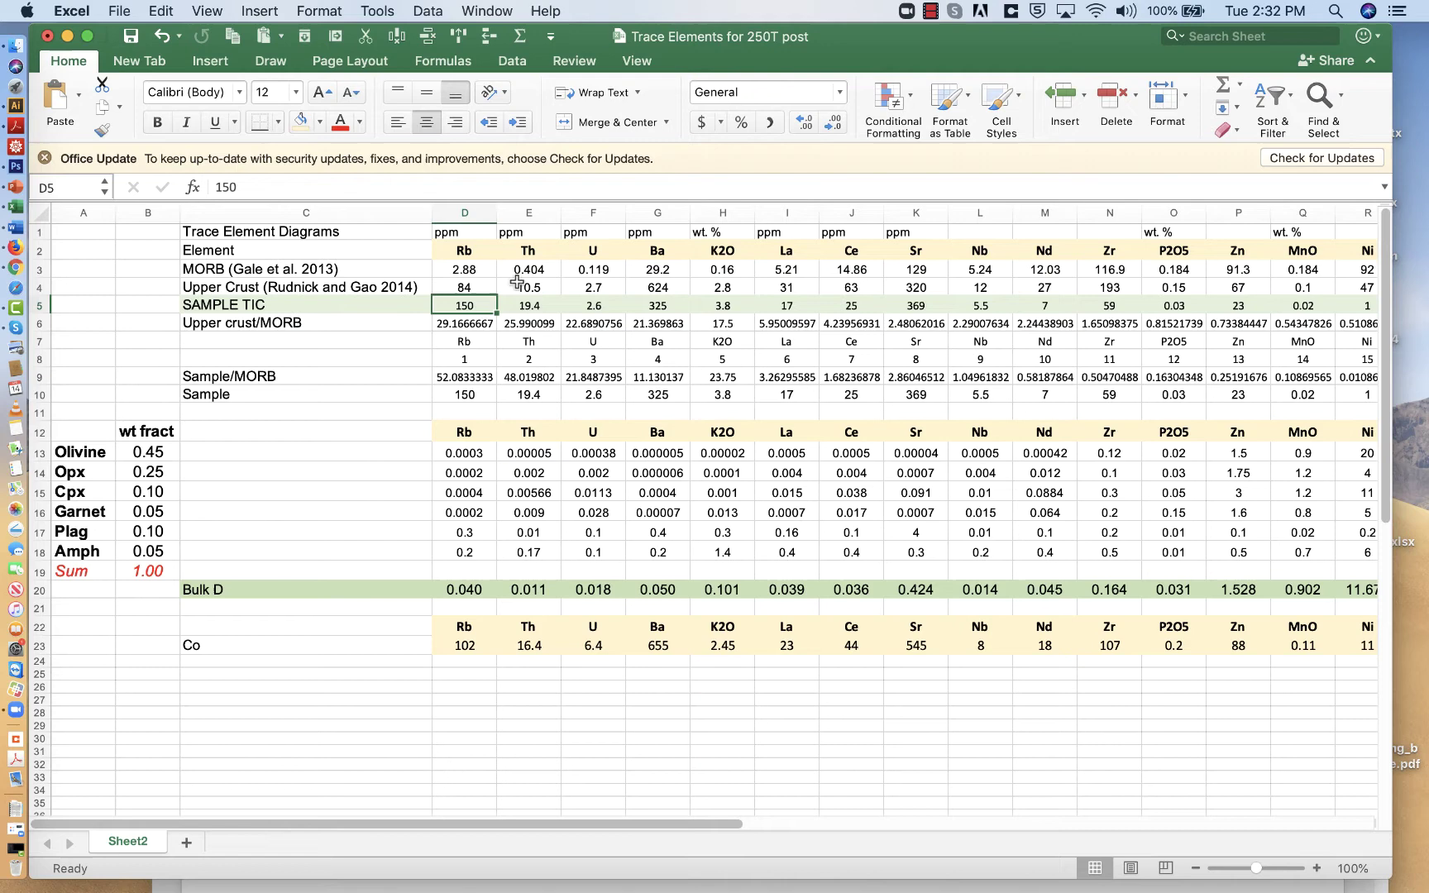
Verify the Rb ratio formula =D4/D3 in D6, then fill it right through I6
click(484, 326)
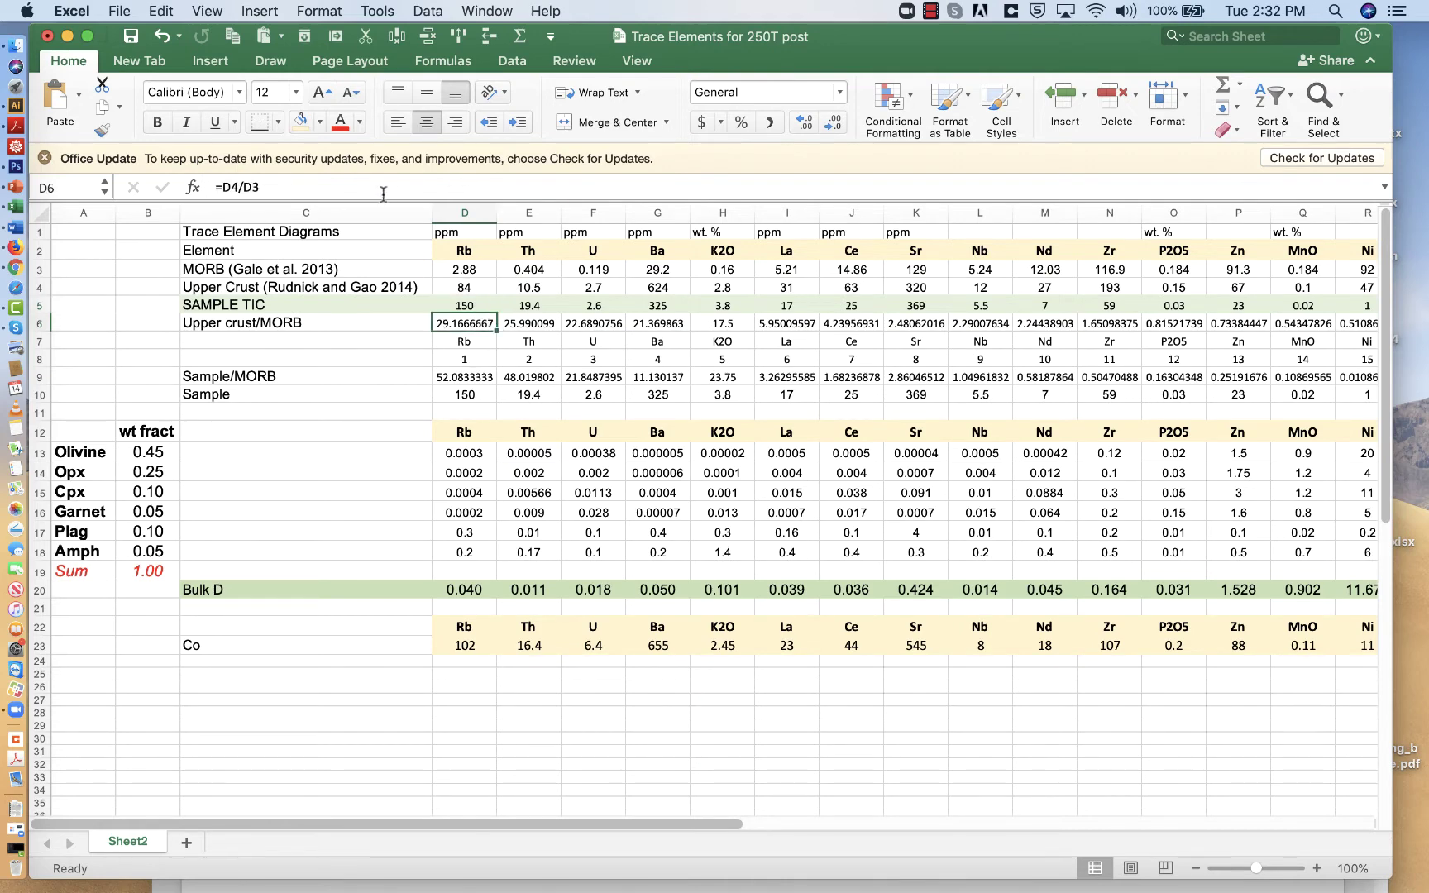
click(235, 187)
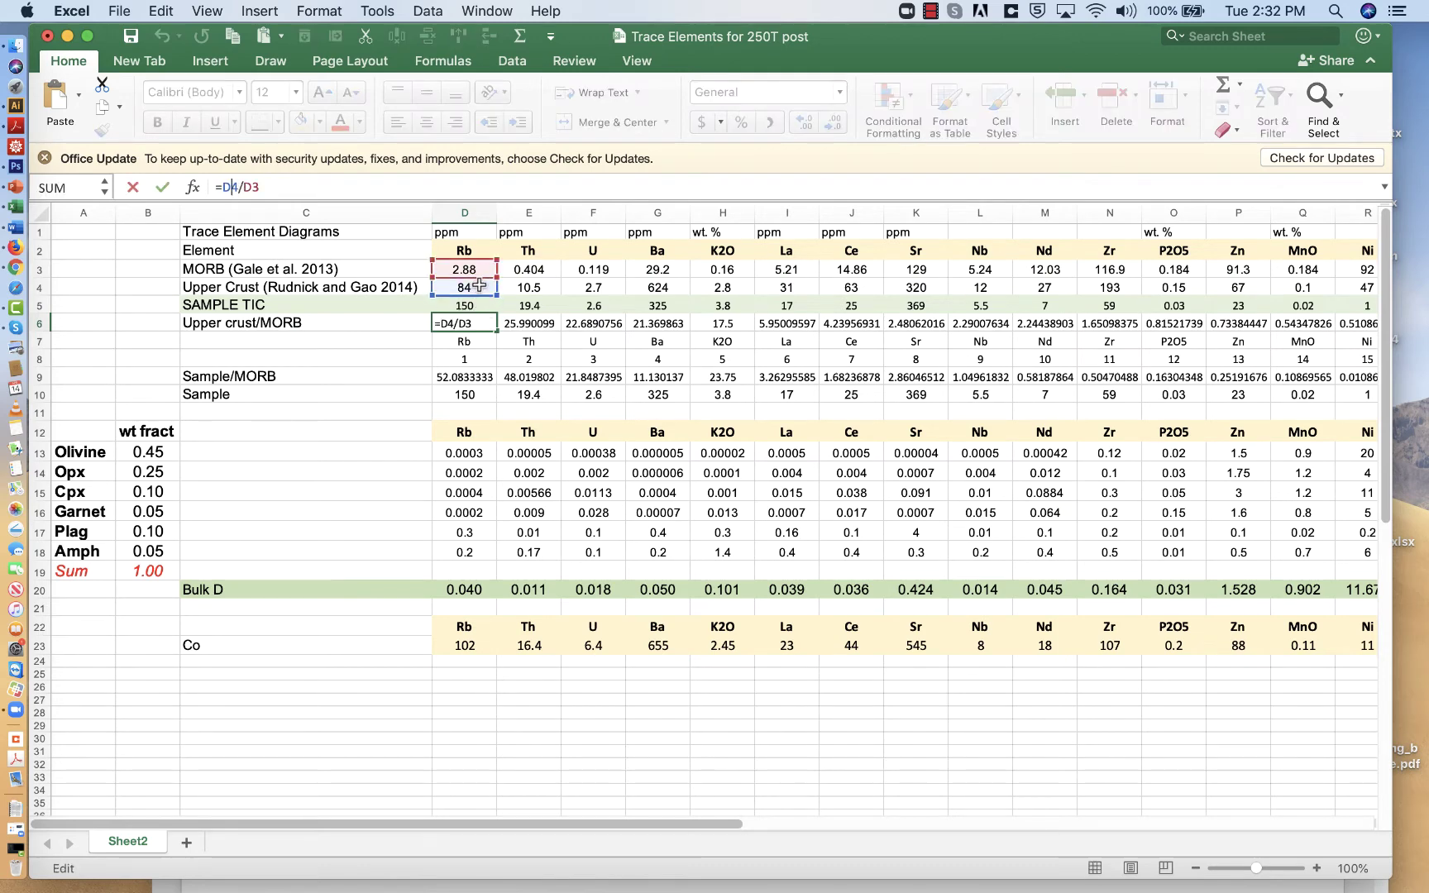
key(Escape)
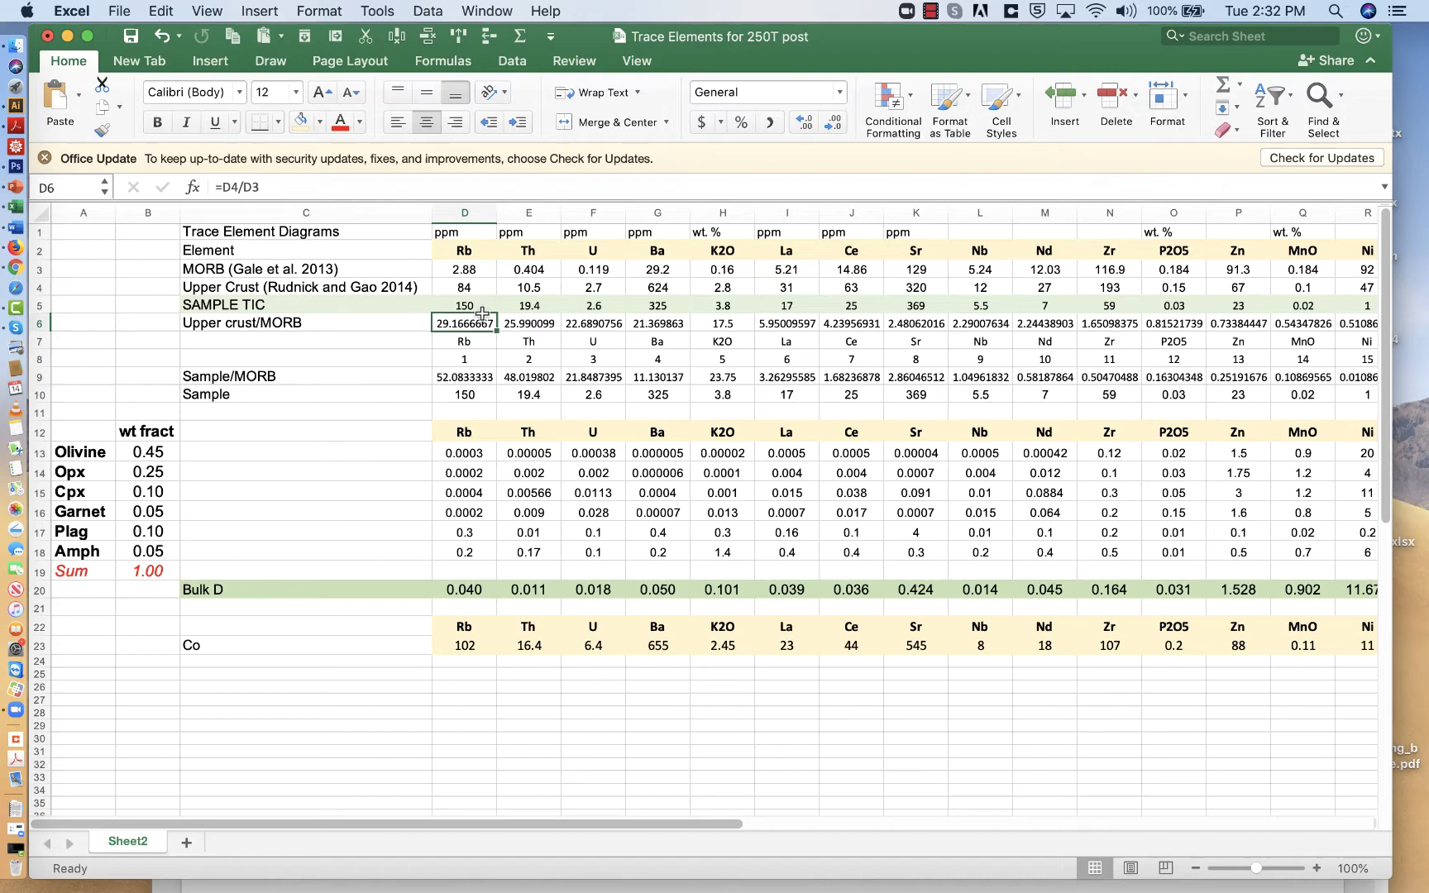
click(472, 287)
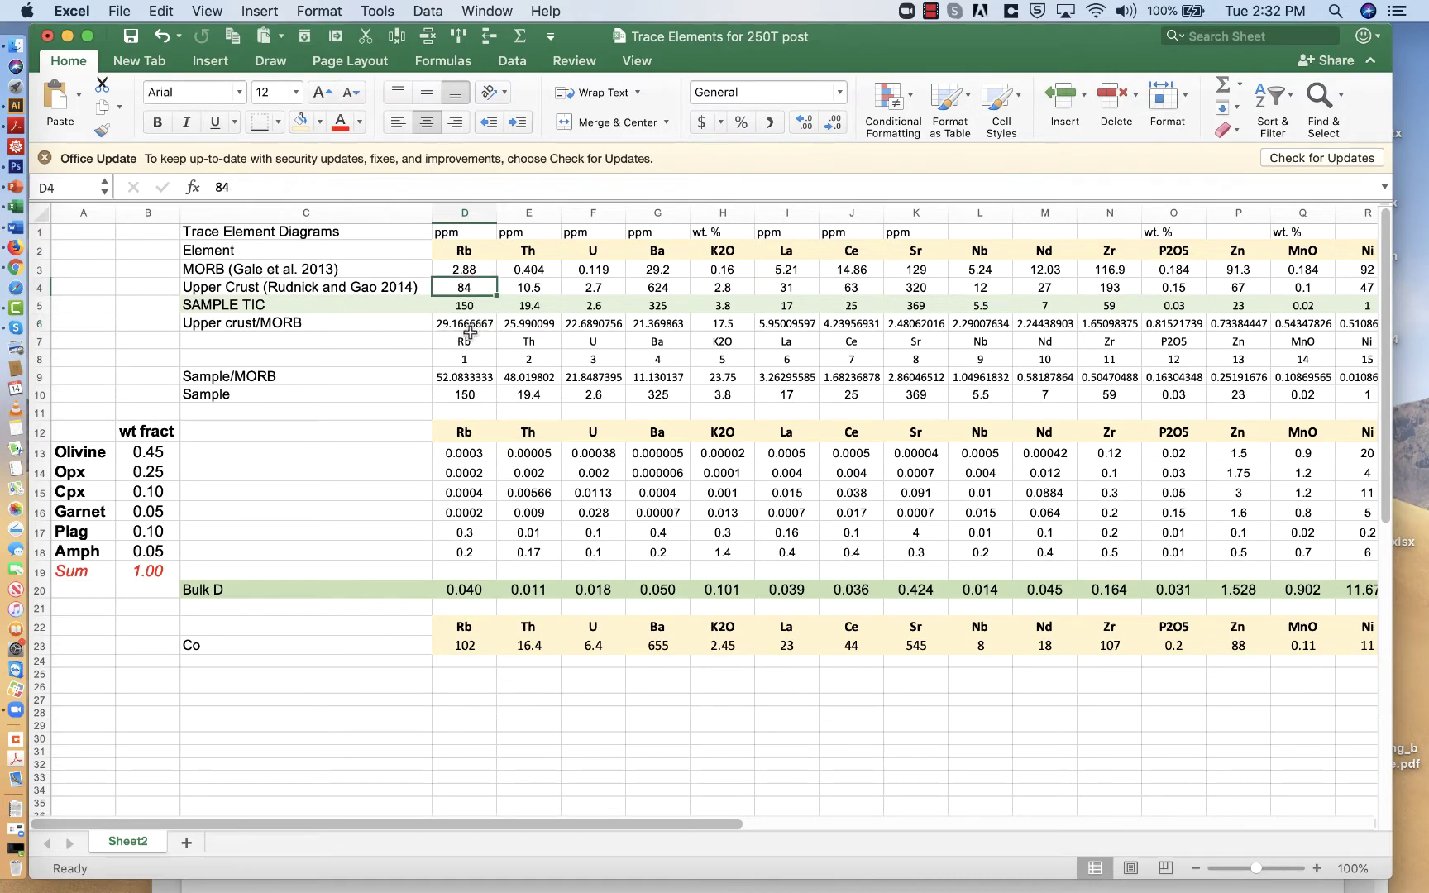
click(469, 326)
click(472, 287)
click(469, 327)
click(476, 270)
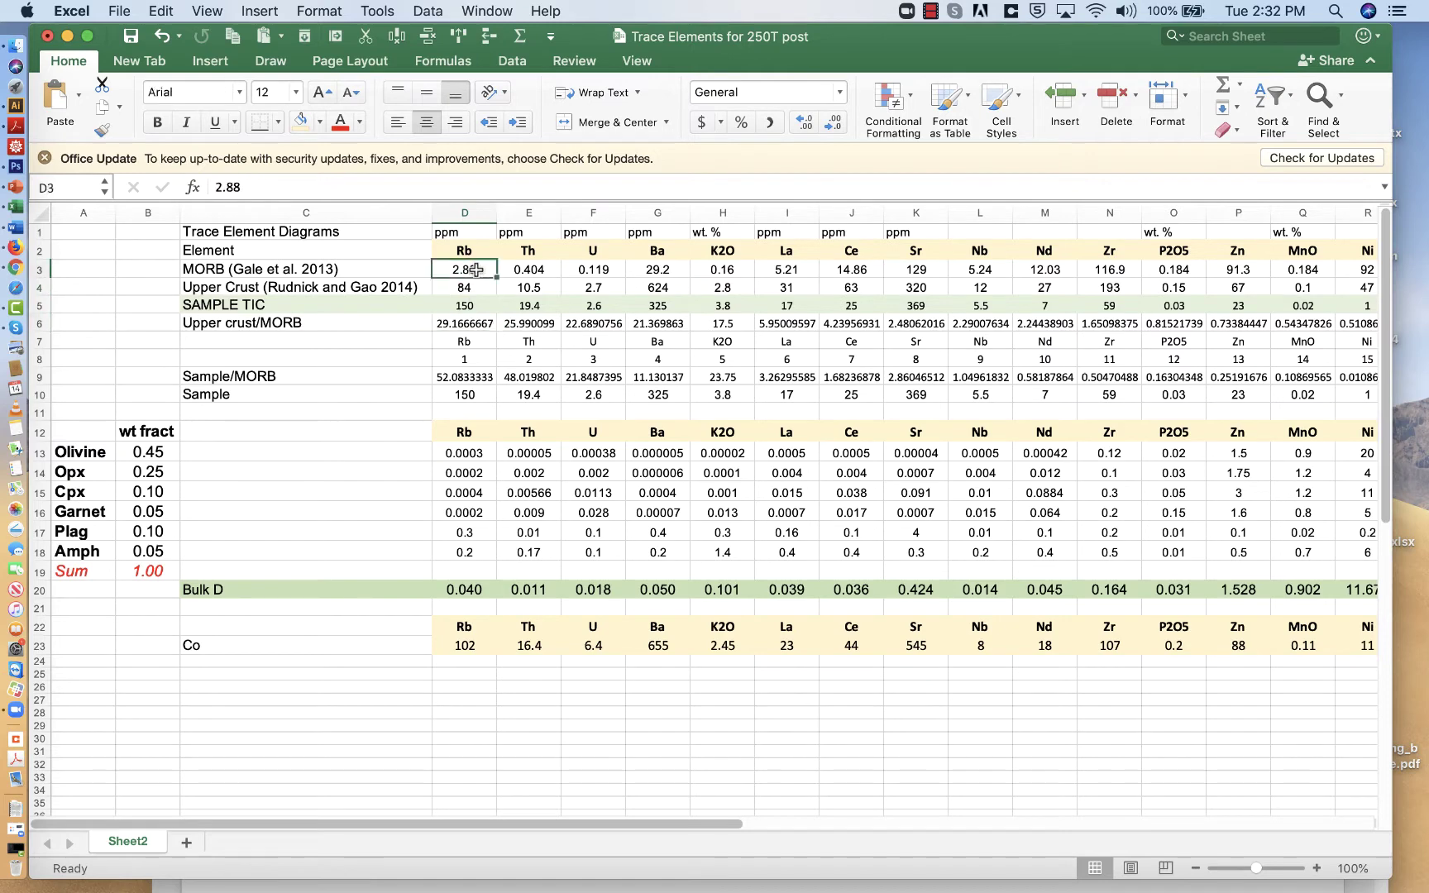
click(475, 303)
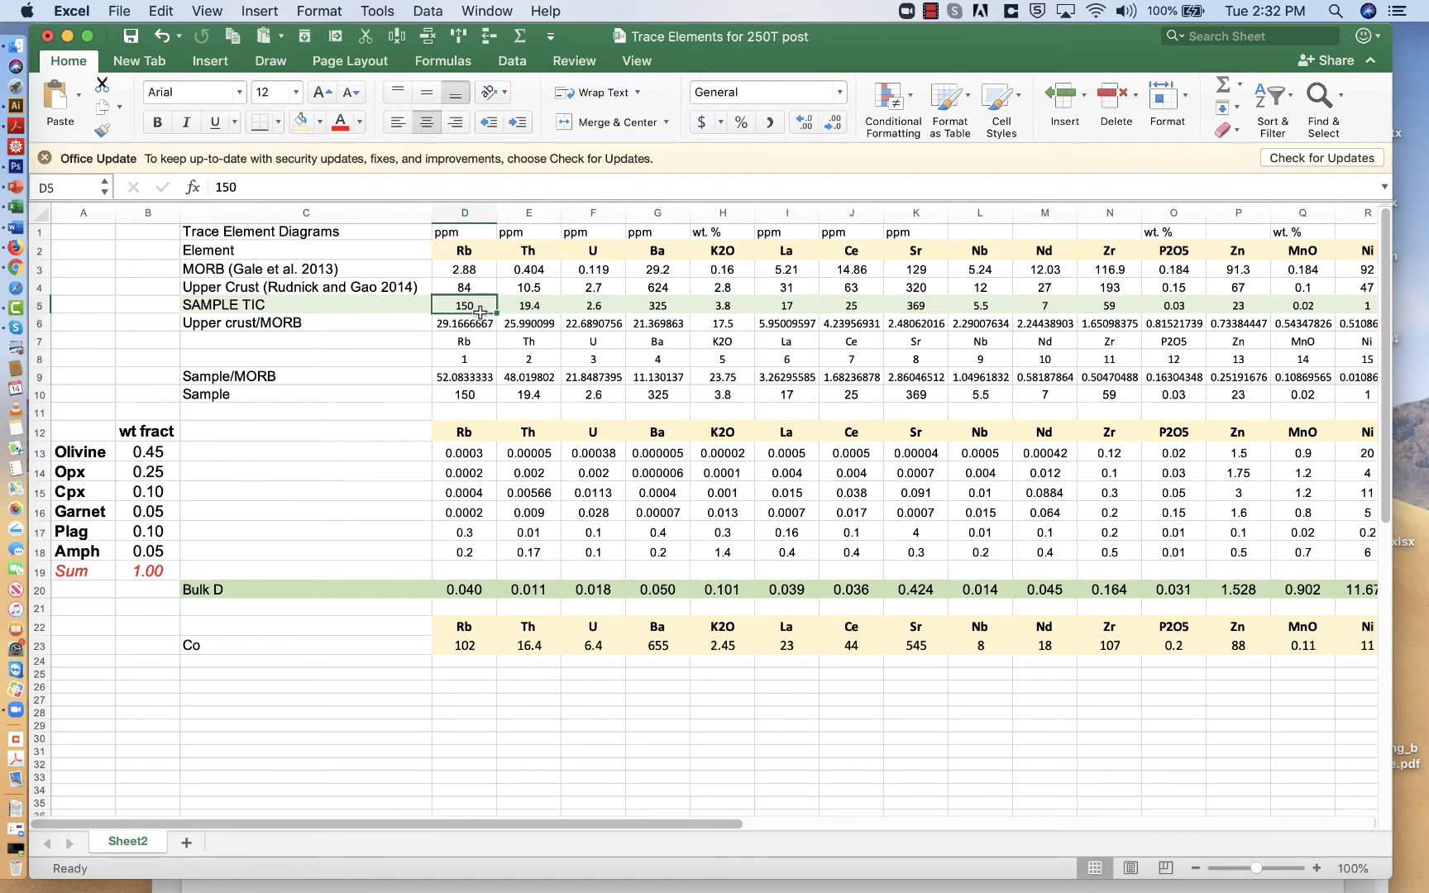
click(470, 324)
click(266, 189)
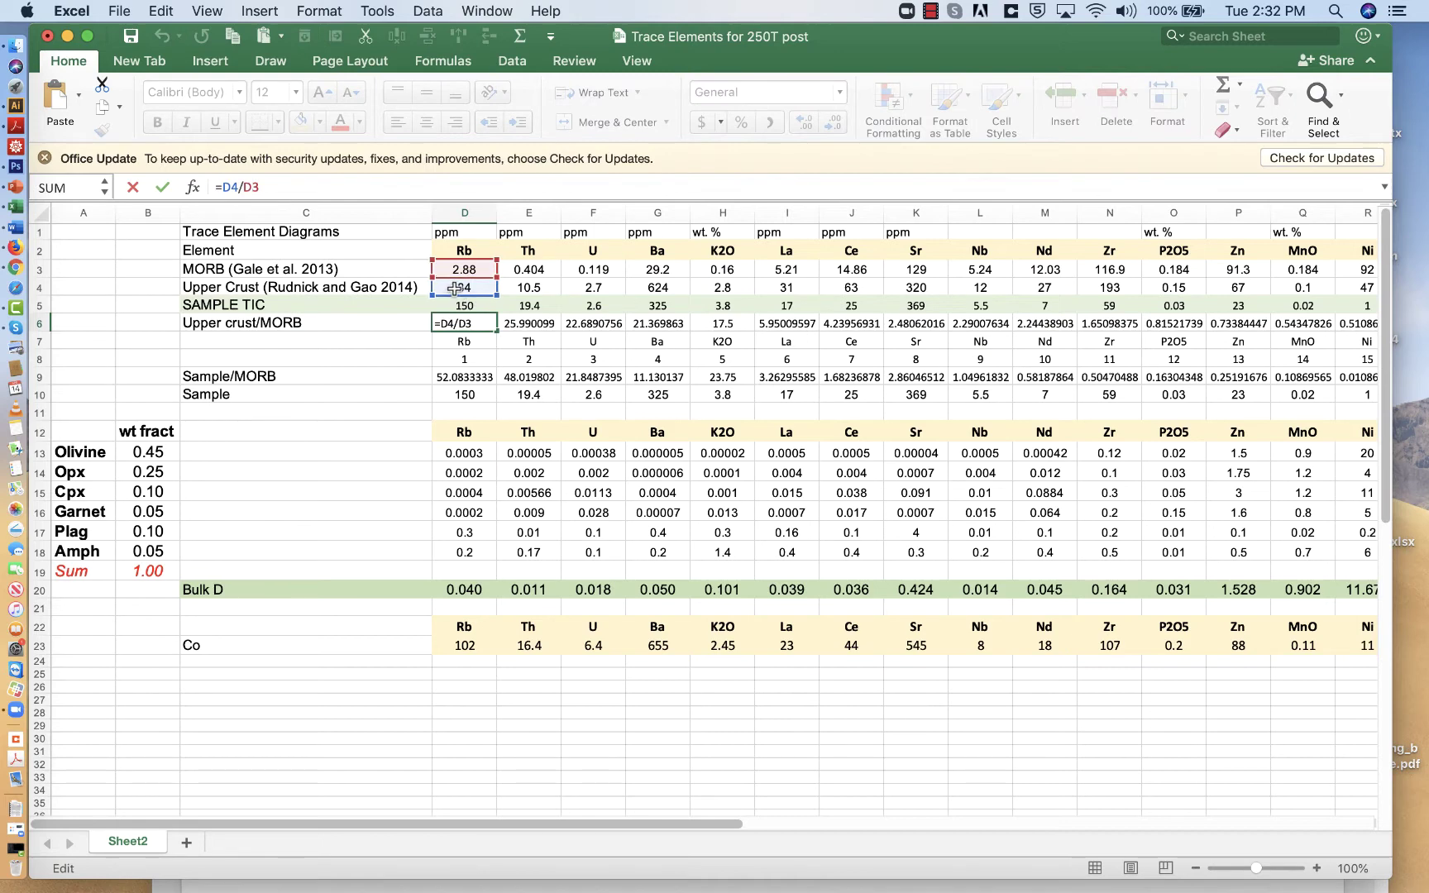
key(Escape)
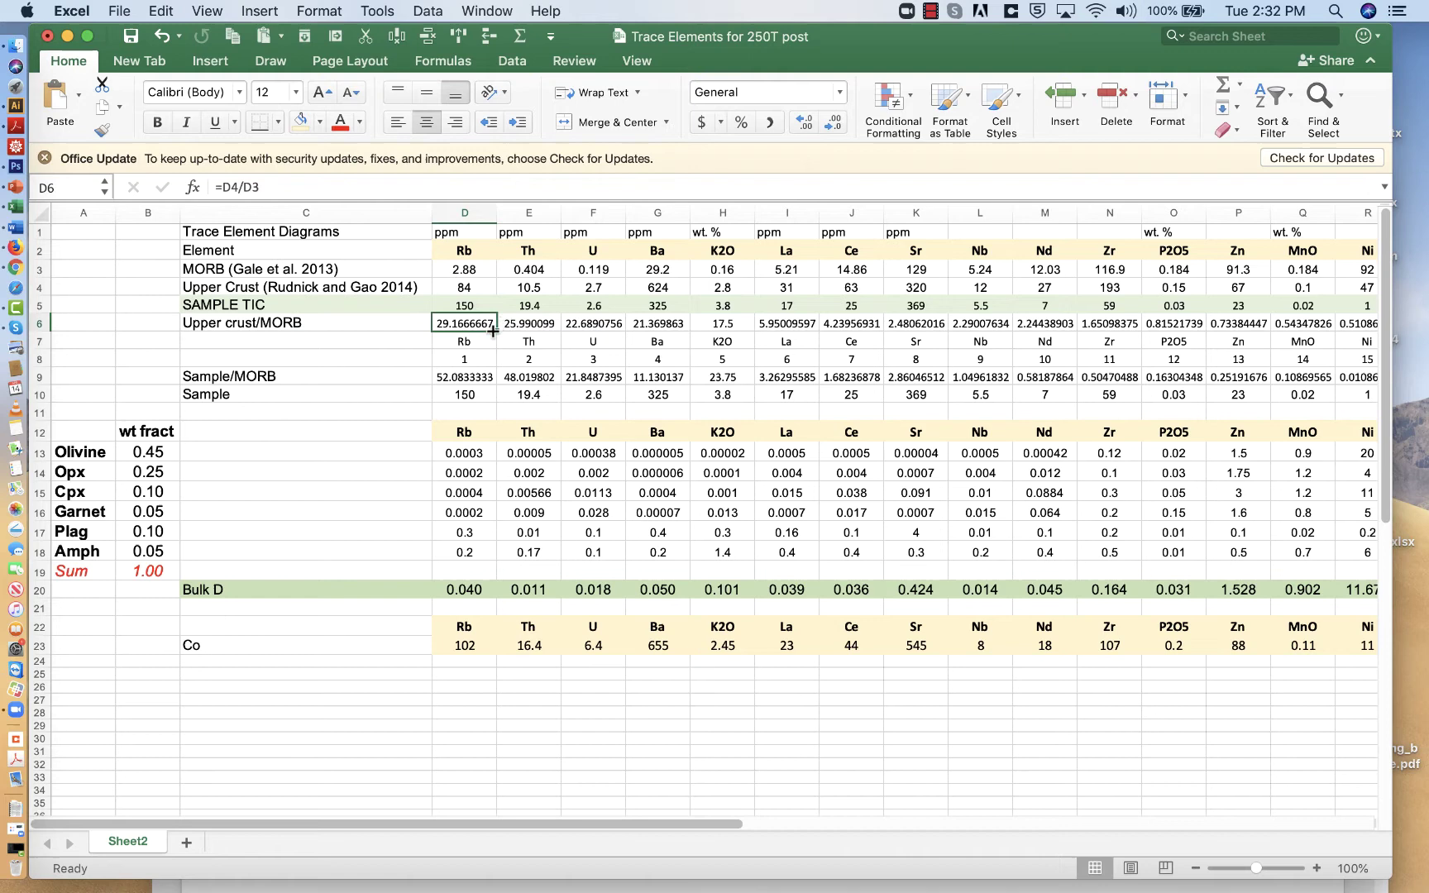
drag(493, 330, 795, 329)
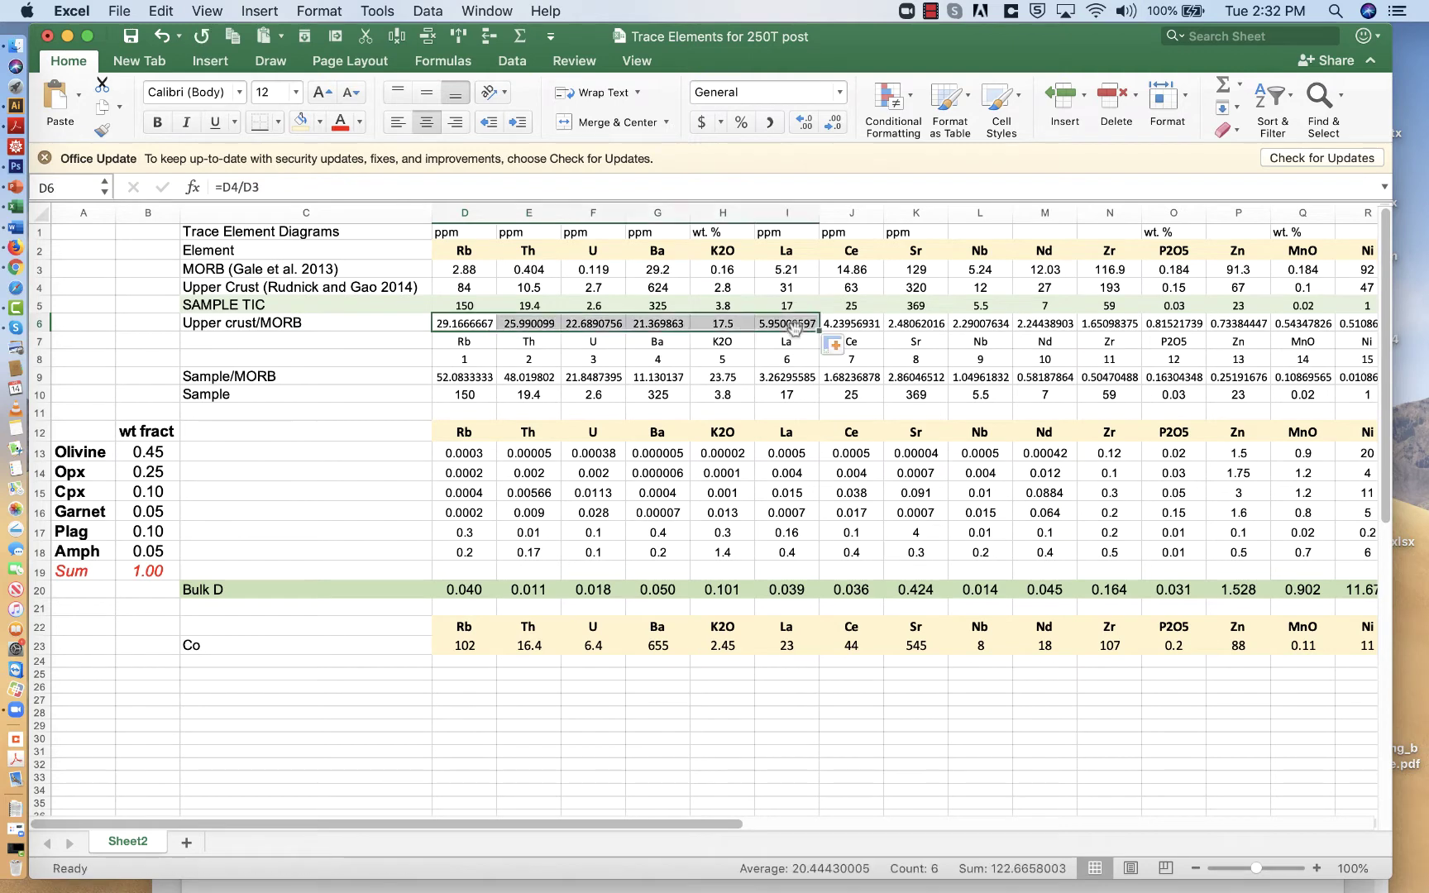
Check the copied ratio formulas for Th, U, Ba, K2O and V against MORB 309 and Upper Crust 97
click(546, 323)
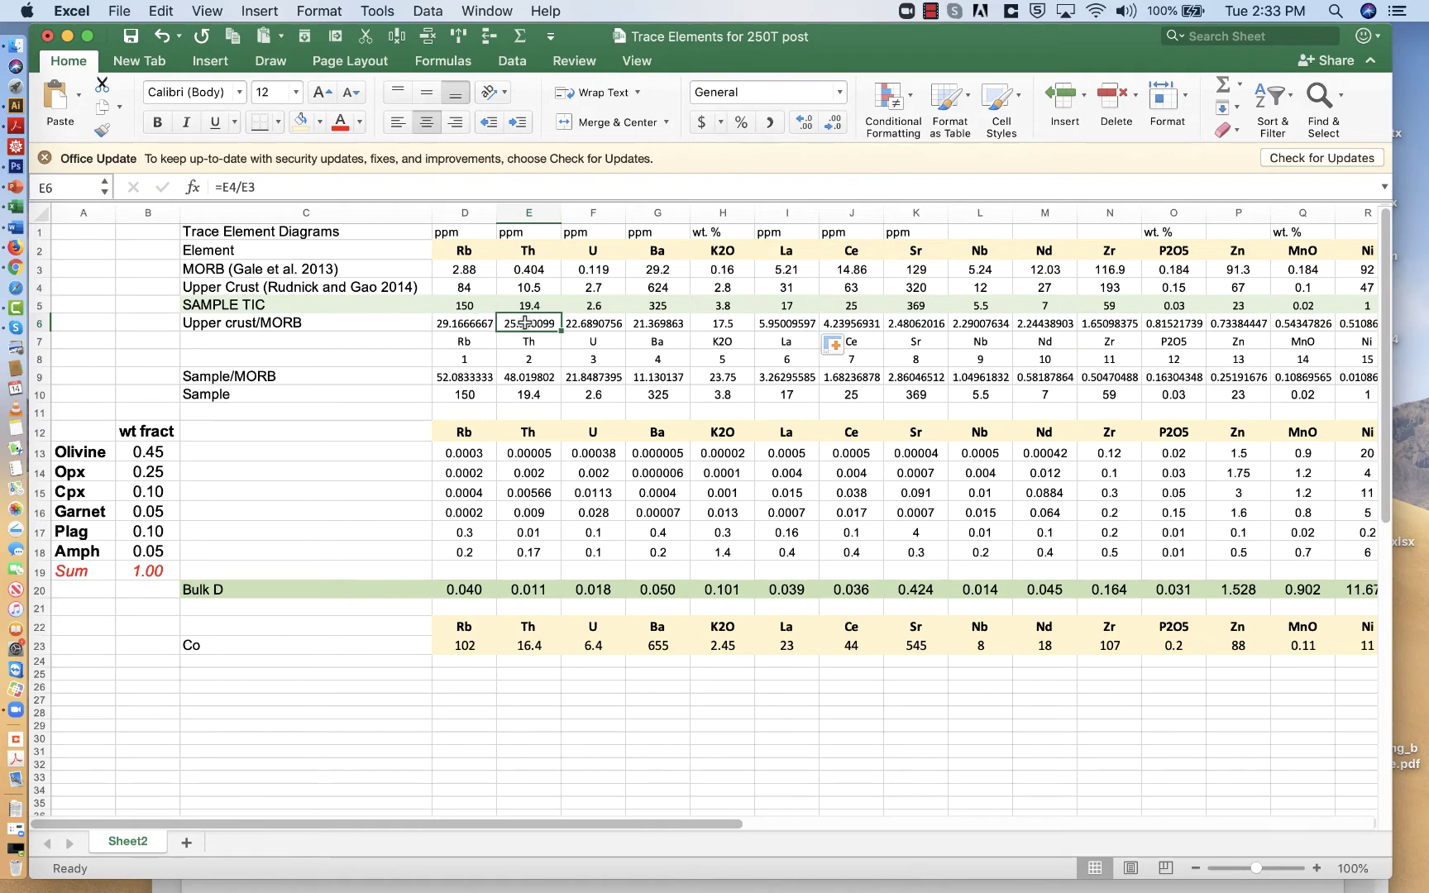
click(482, 322)
click(528, 324)
click(611, 326)
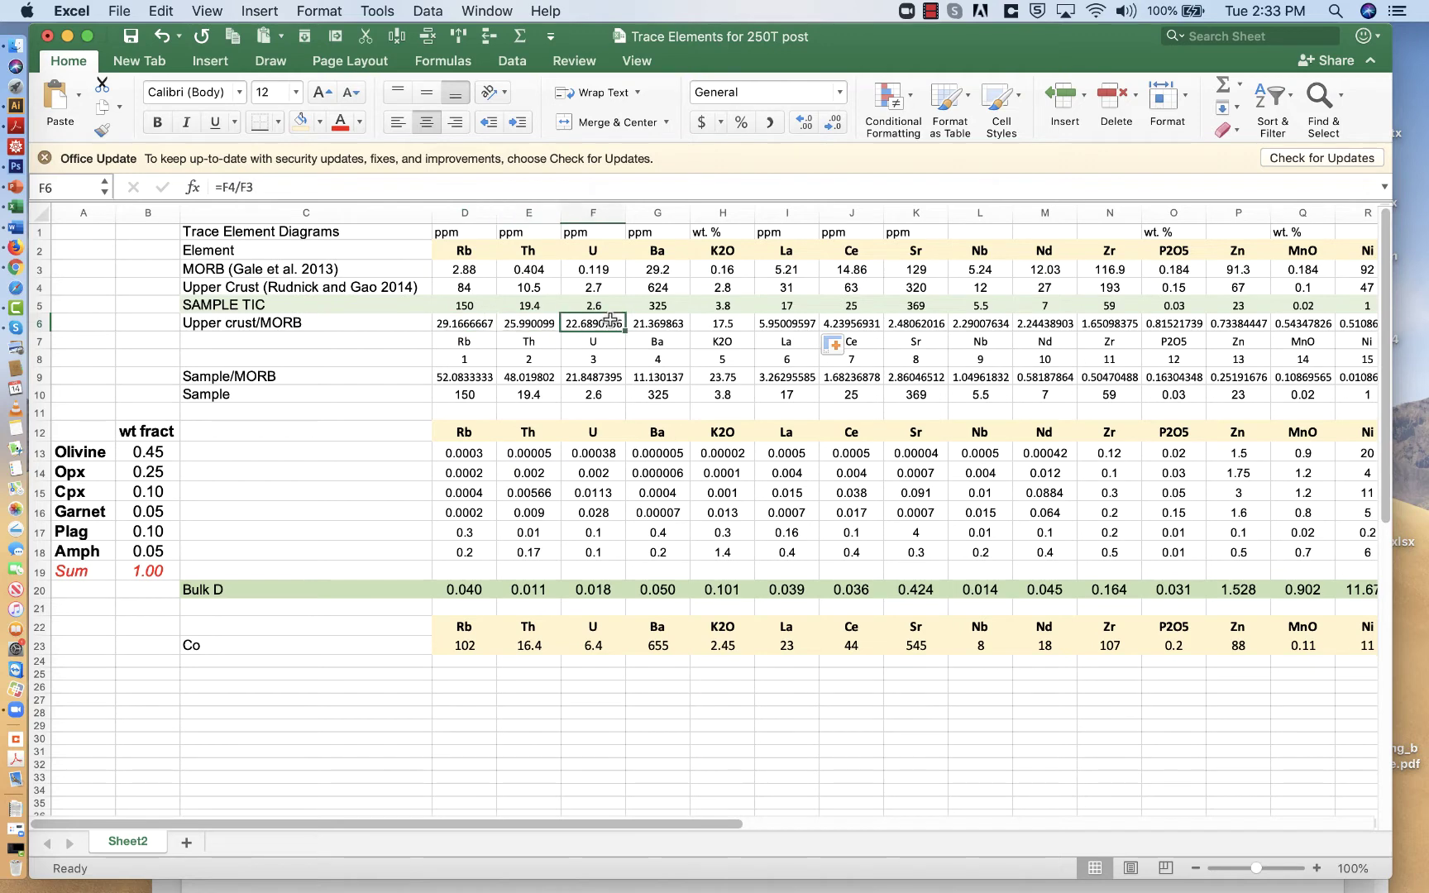
click(671, 330)
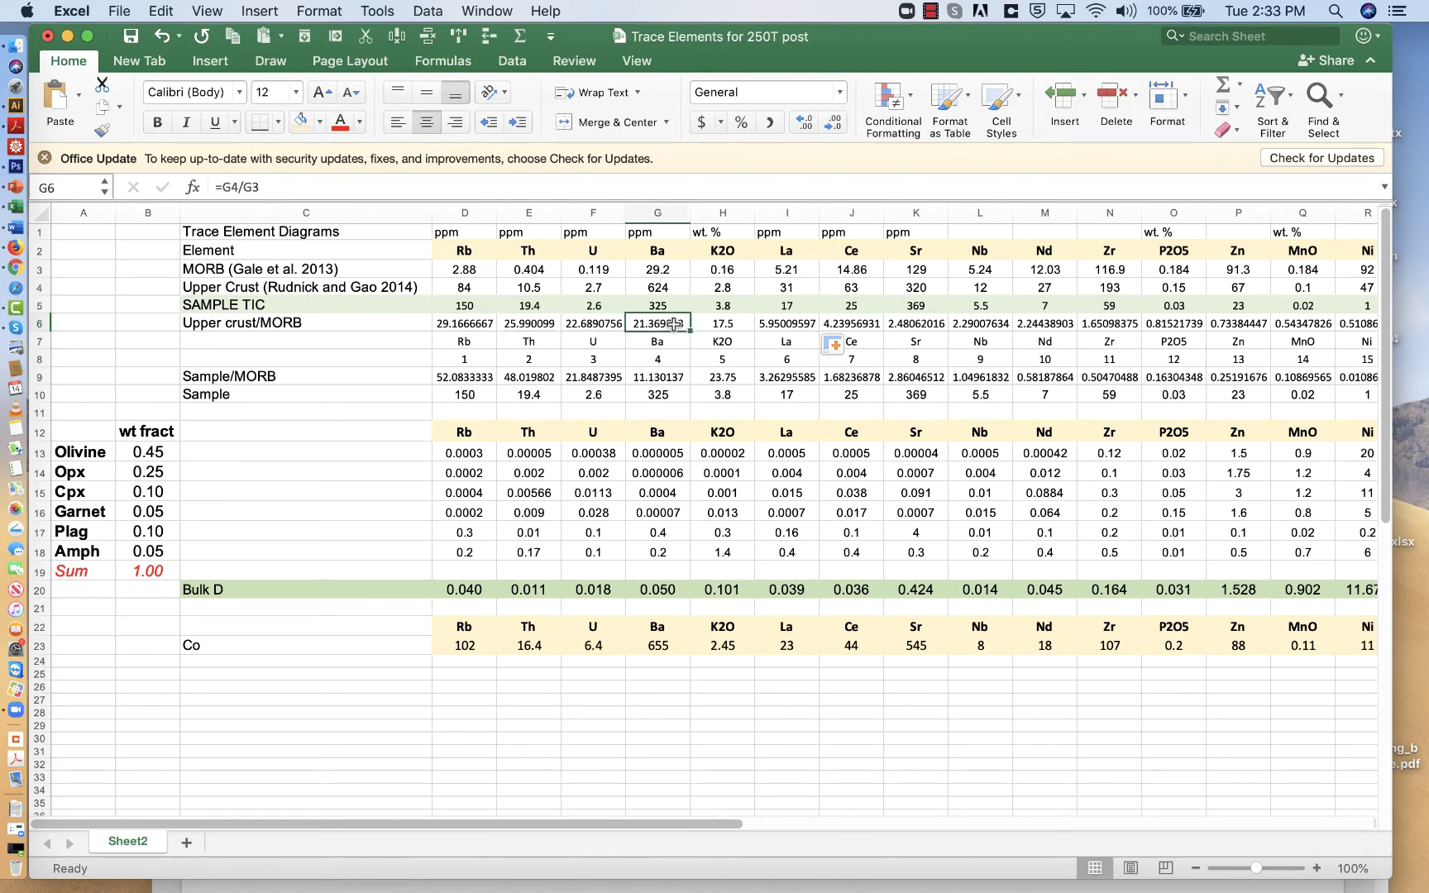
click(739, 324)
scroll(840, 325, right, 5)
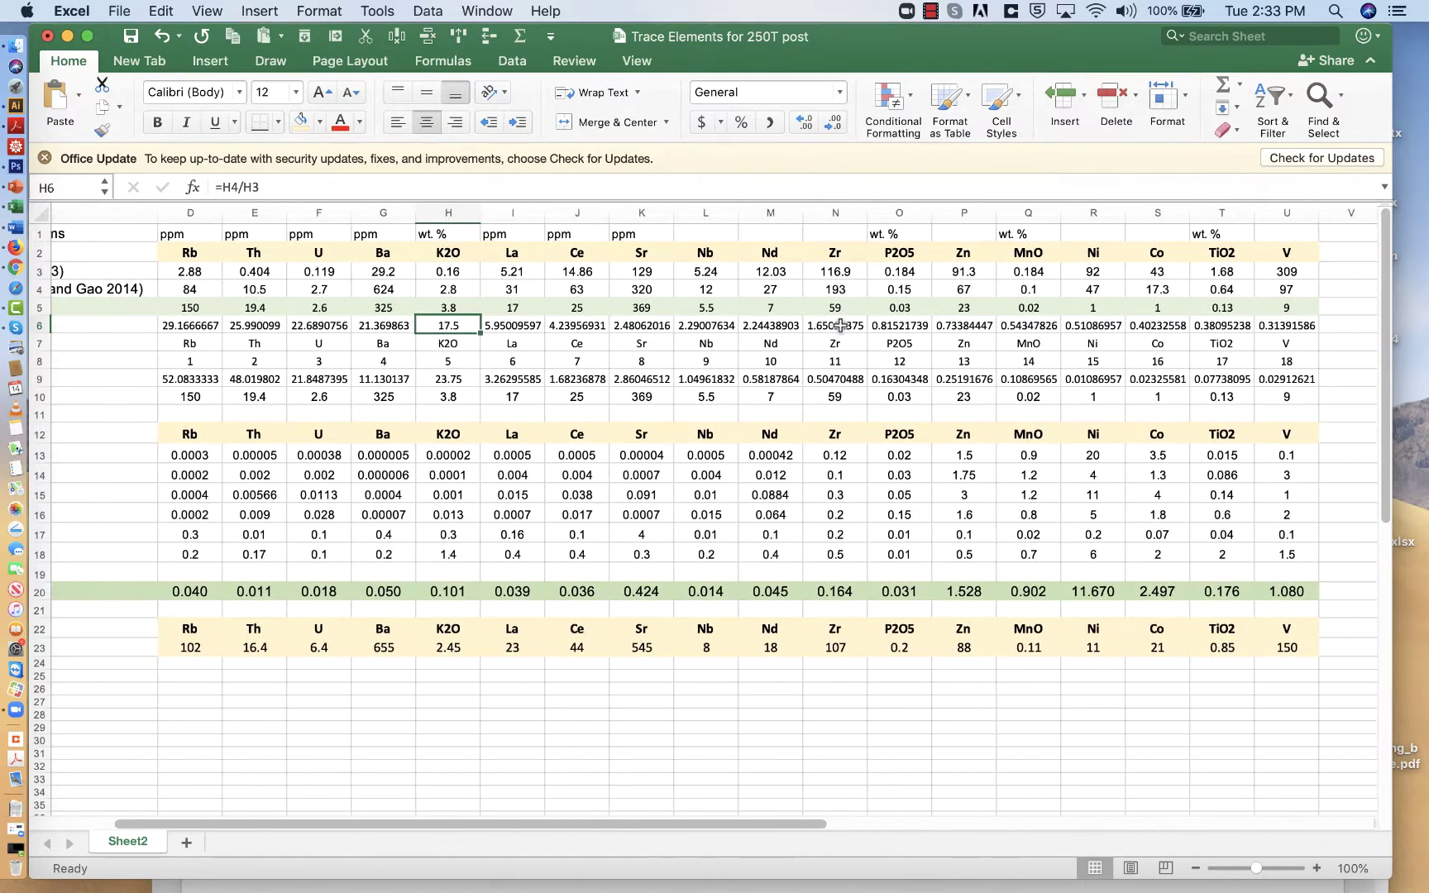
scroll(840, 325, right, 3)
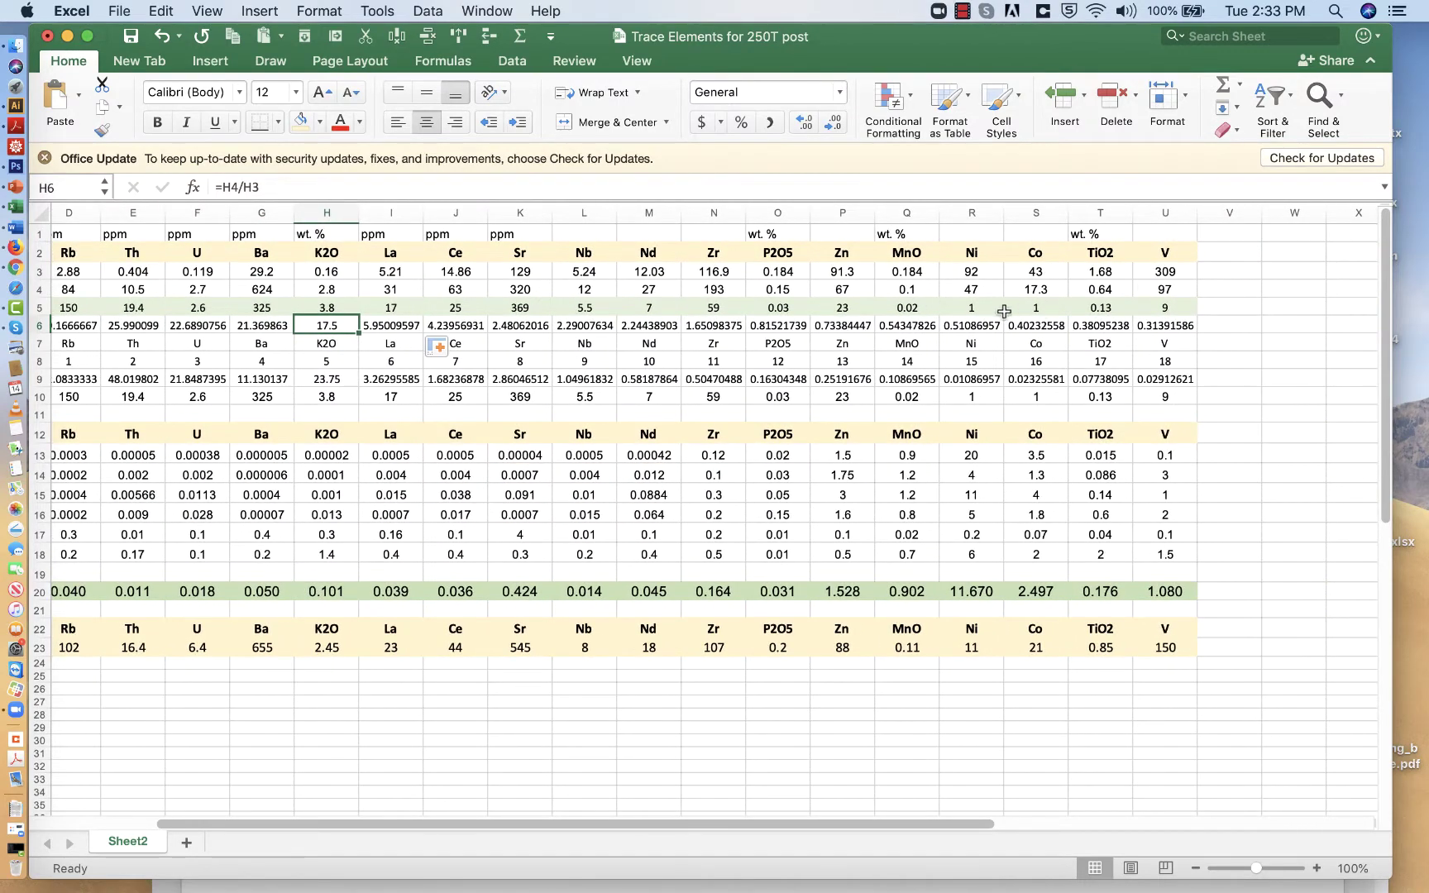
click(1162, 324)
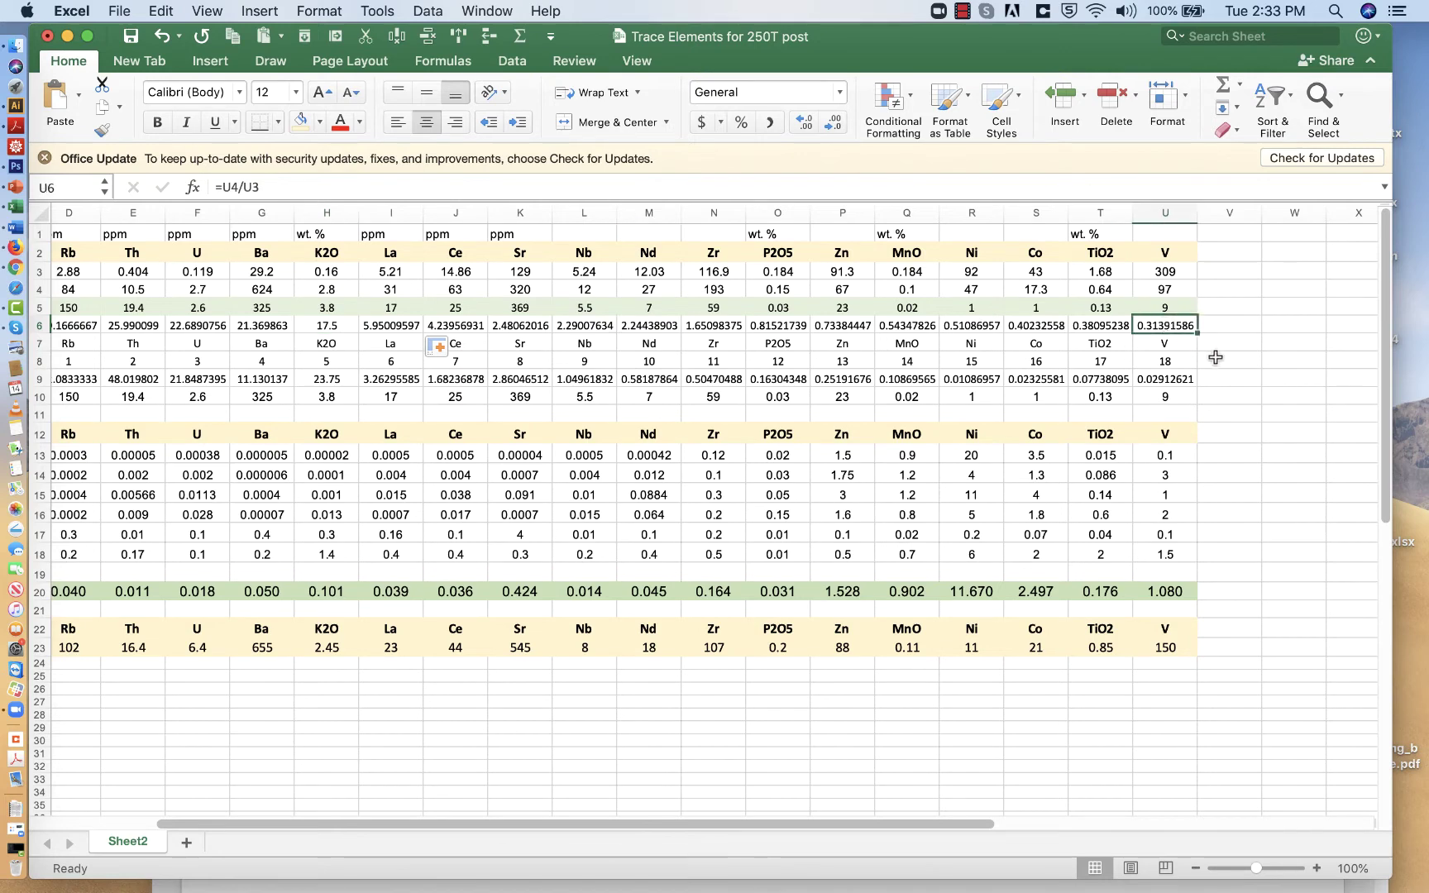
click(1177, 272)
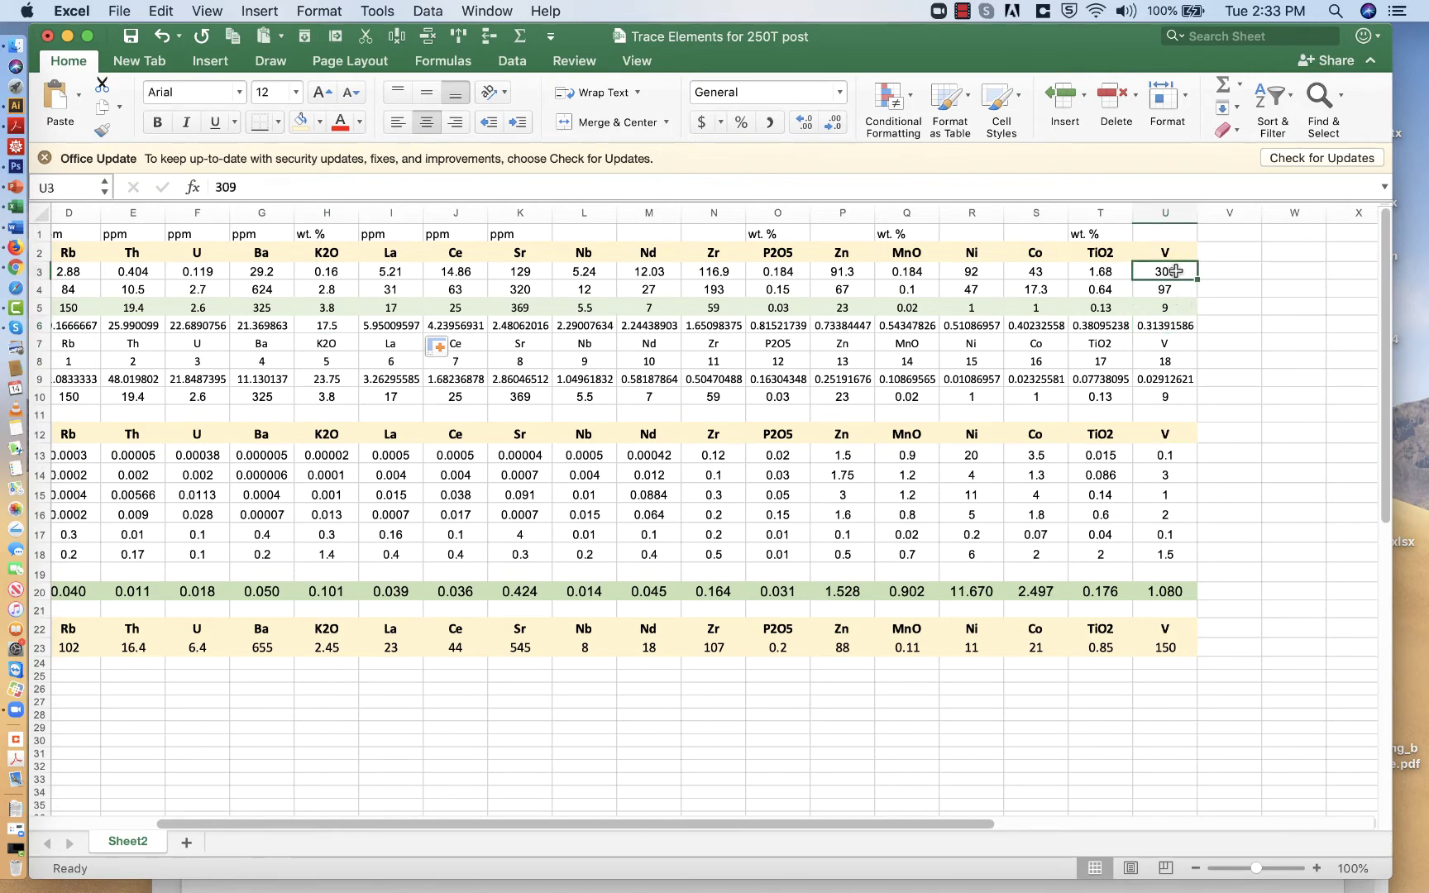
click(1176, 287)
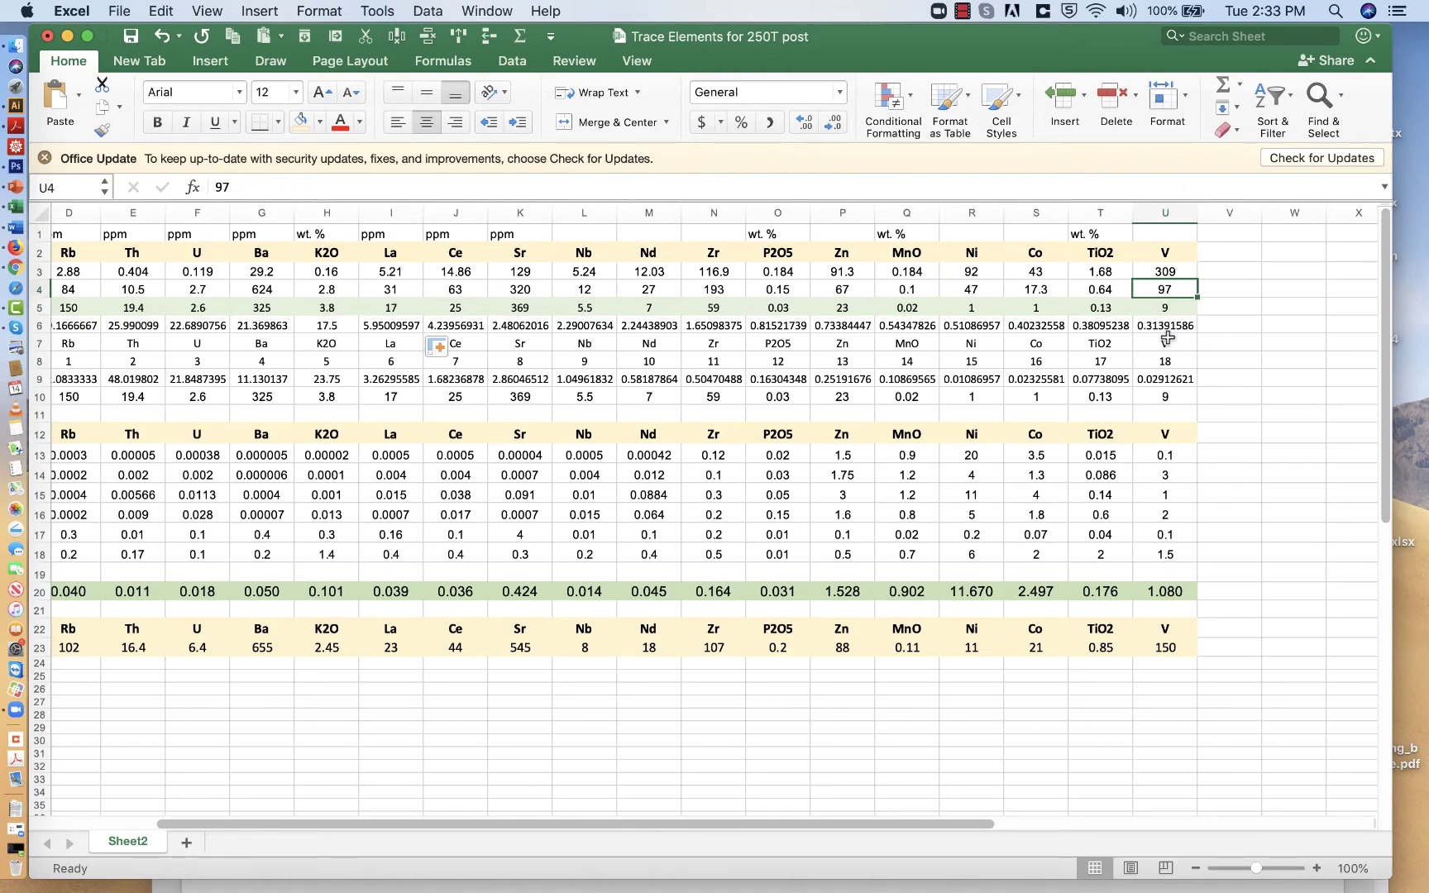
click(1165, 325)
scroll(1158, 323, left, 5)
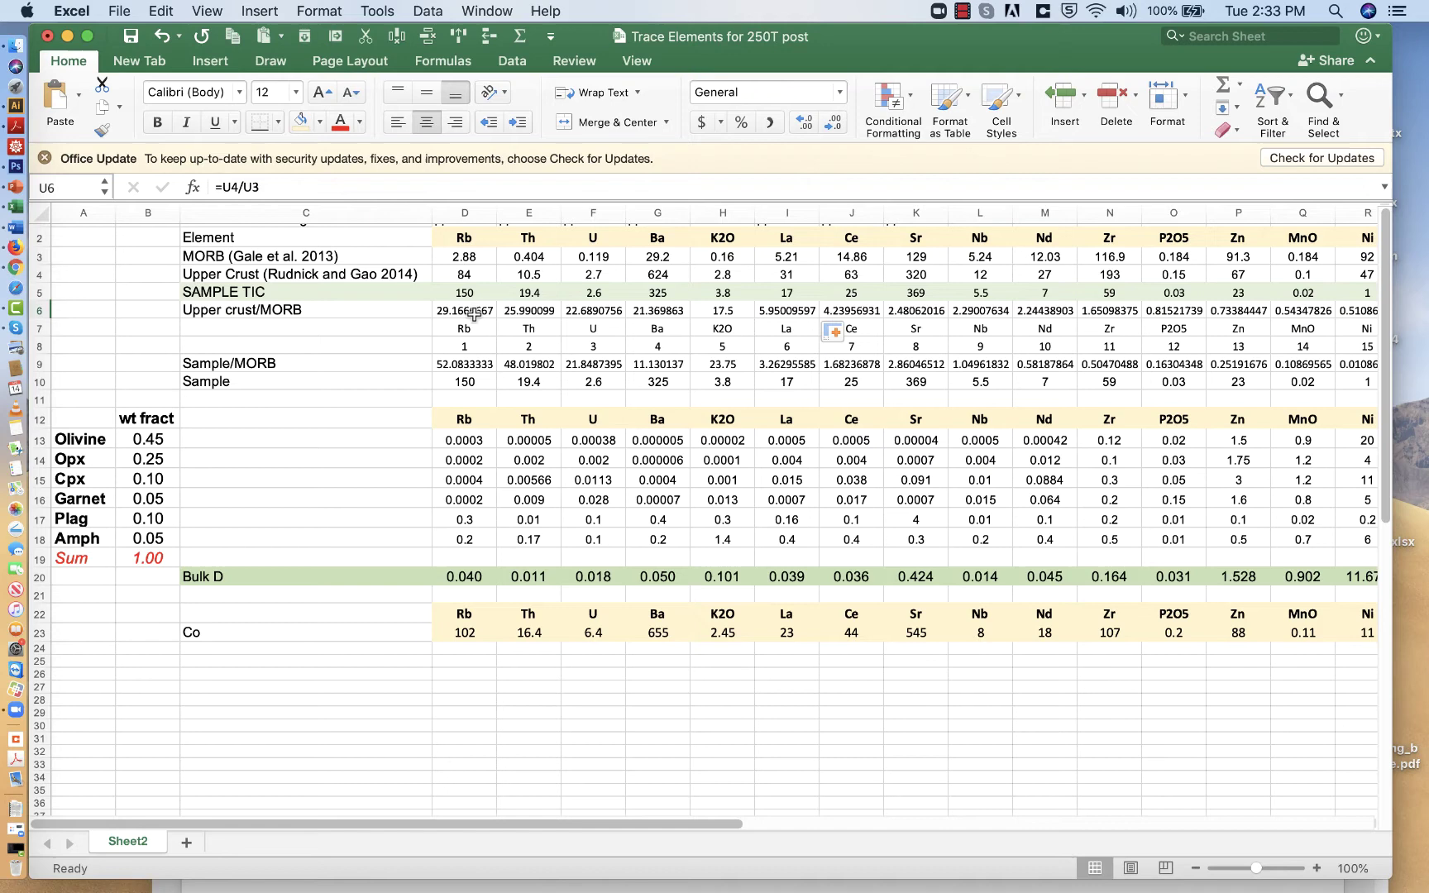
Point out the Rb ratio and row labels, then move the Trace Elements window aside
scroll(598, 347, up, 1)
scroll(599, 347, right, 1)
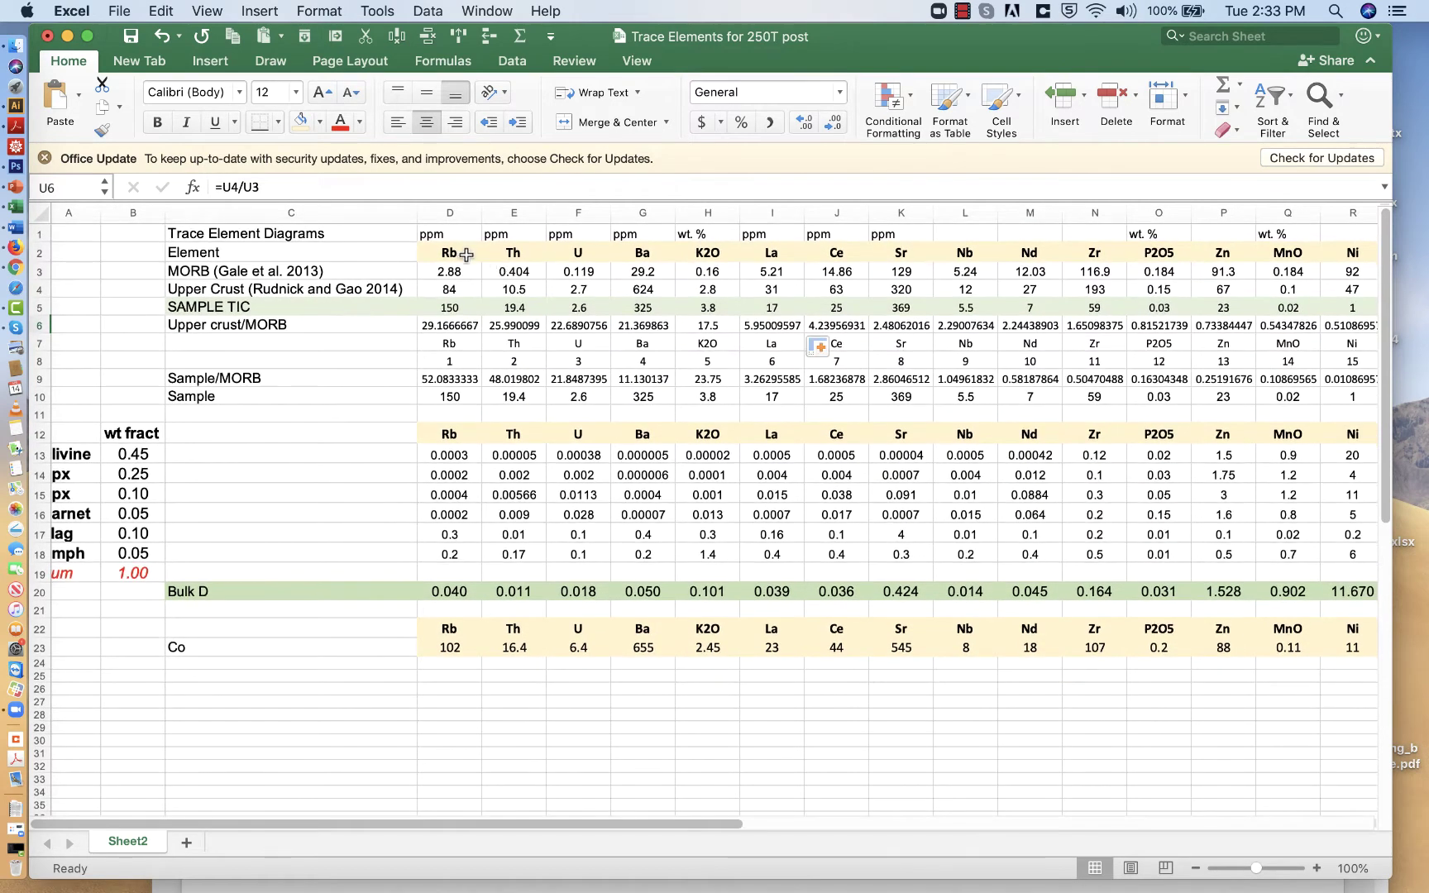
click(449, 252)
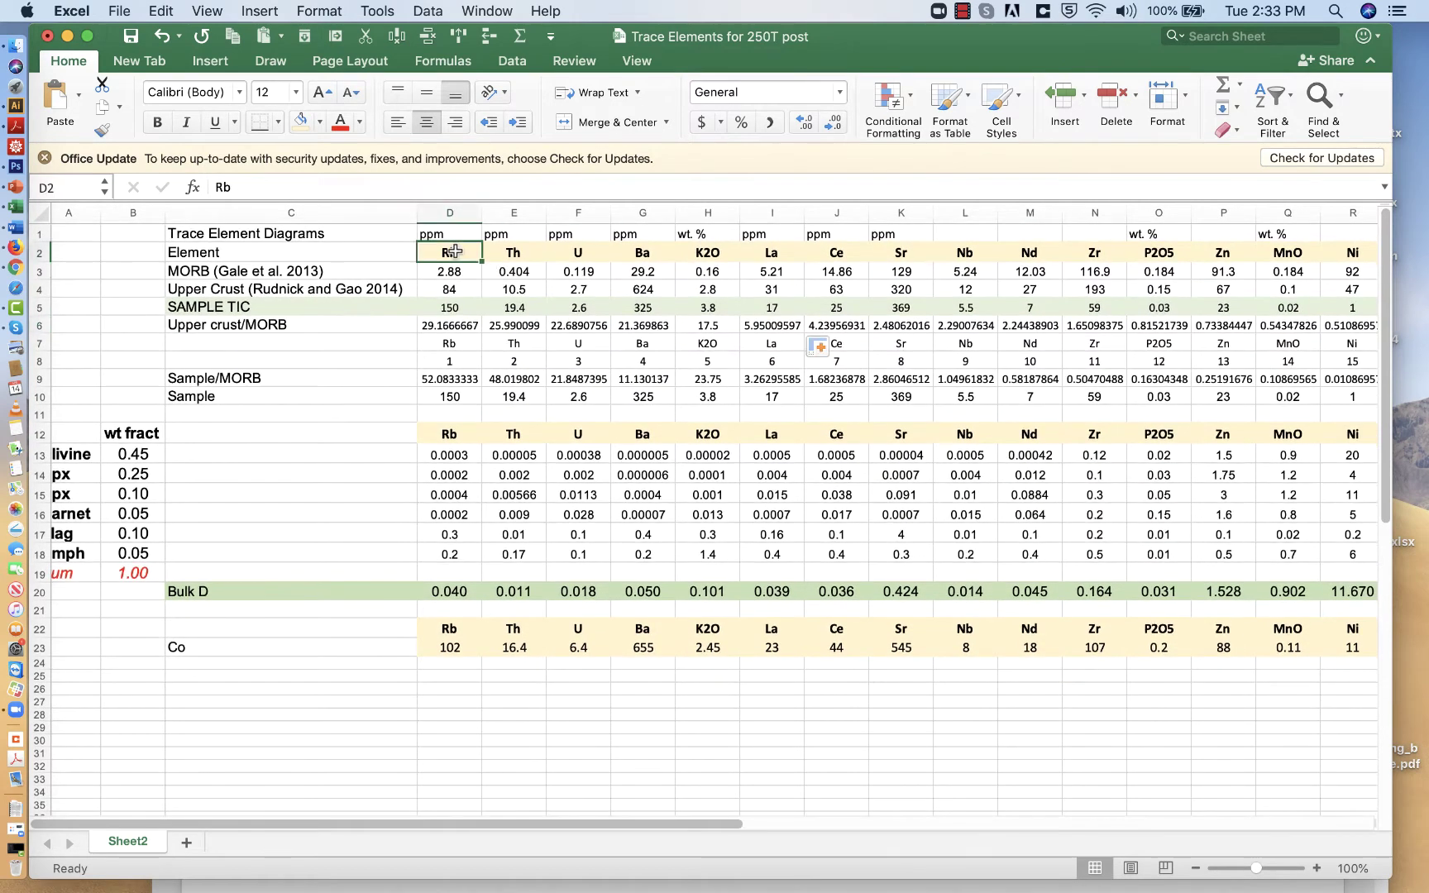
click(449, 325)
click(289, 324)
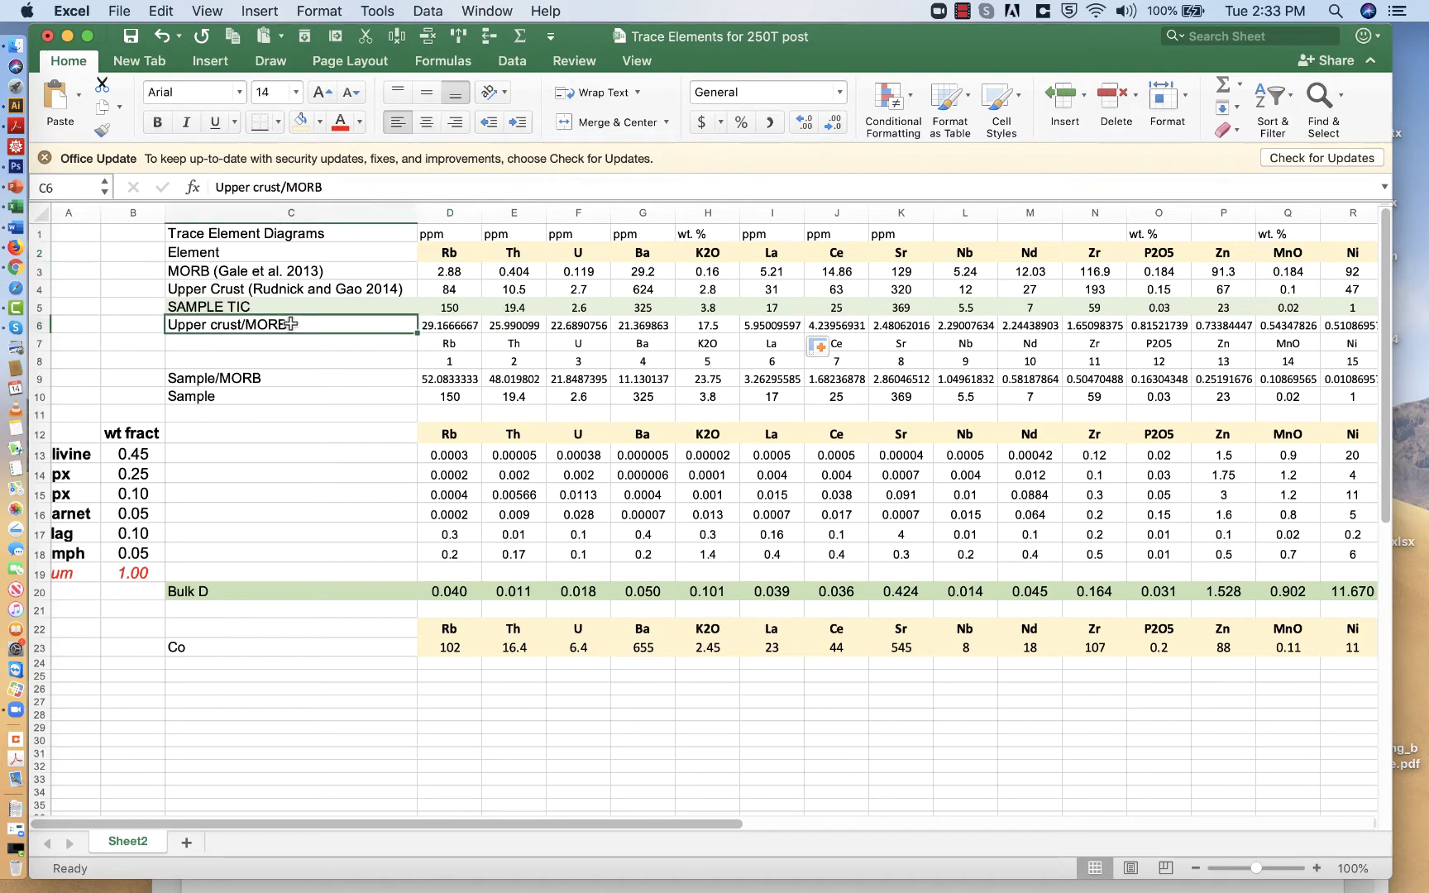
click(449, 330)
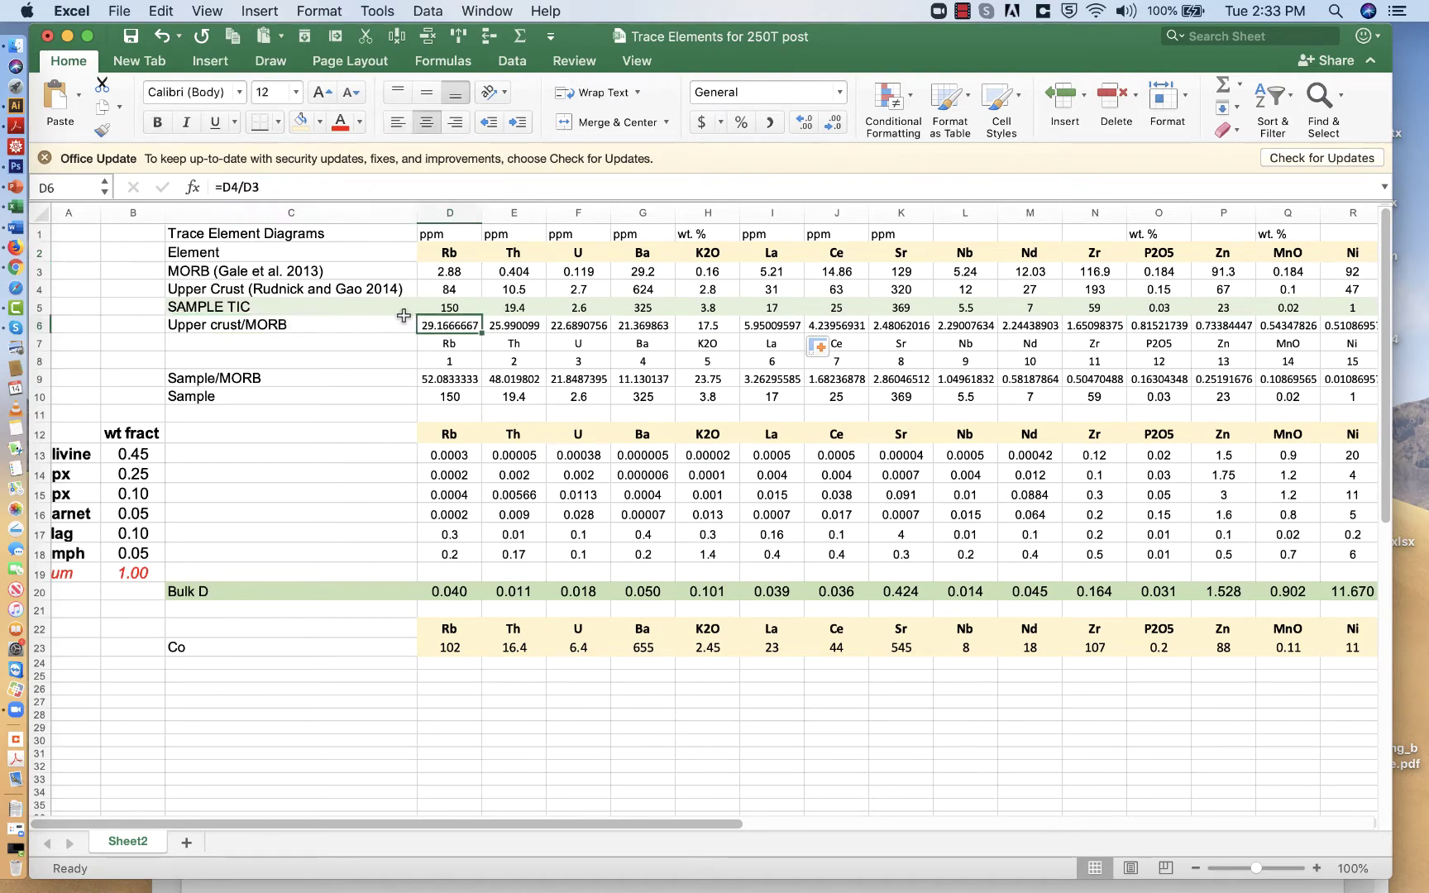
click(283, 306)
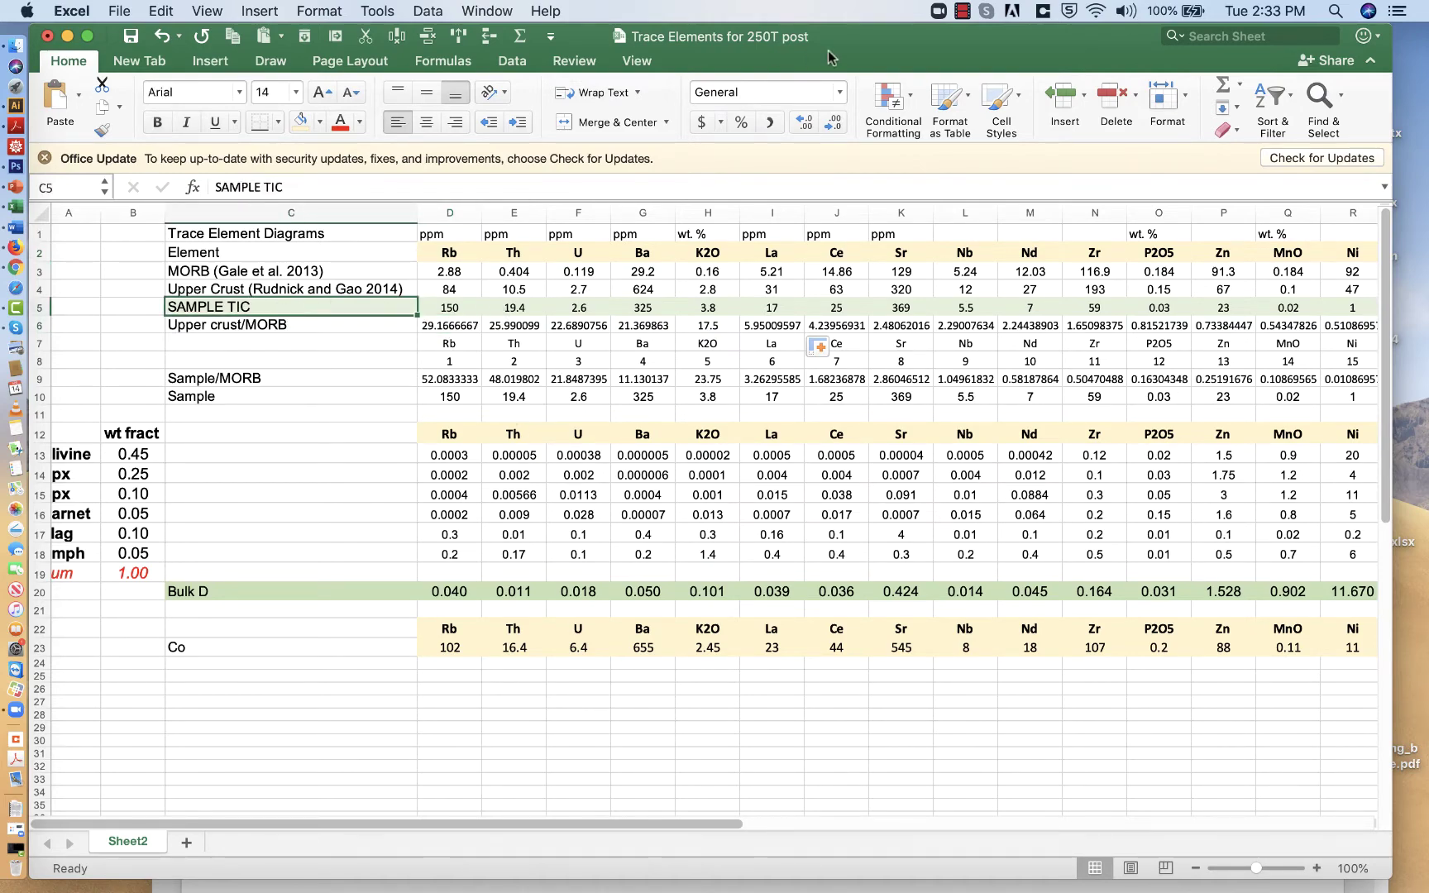
drag(827, 51, 978, 137)
click(908, 41)
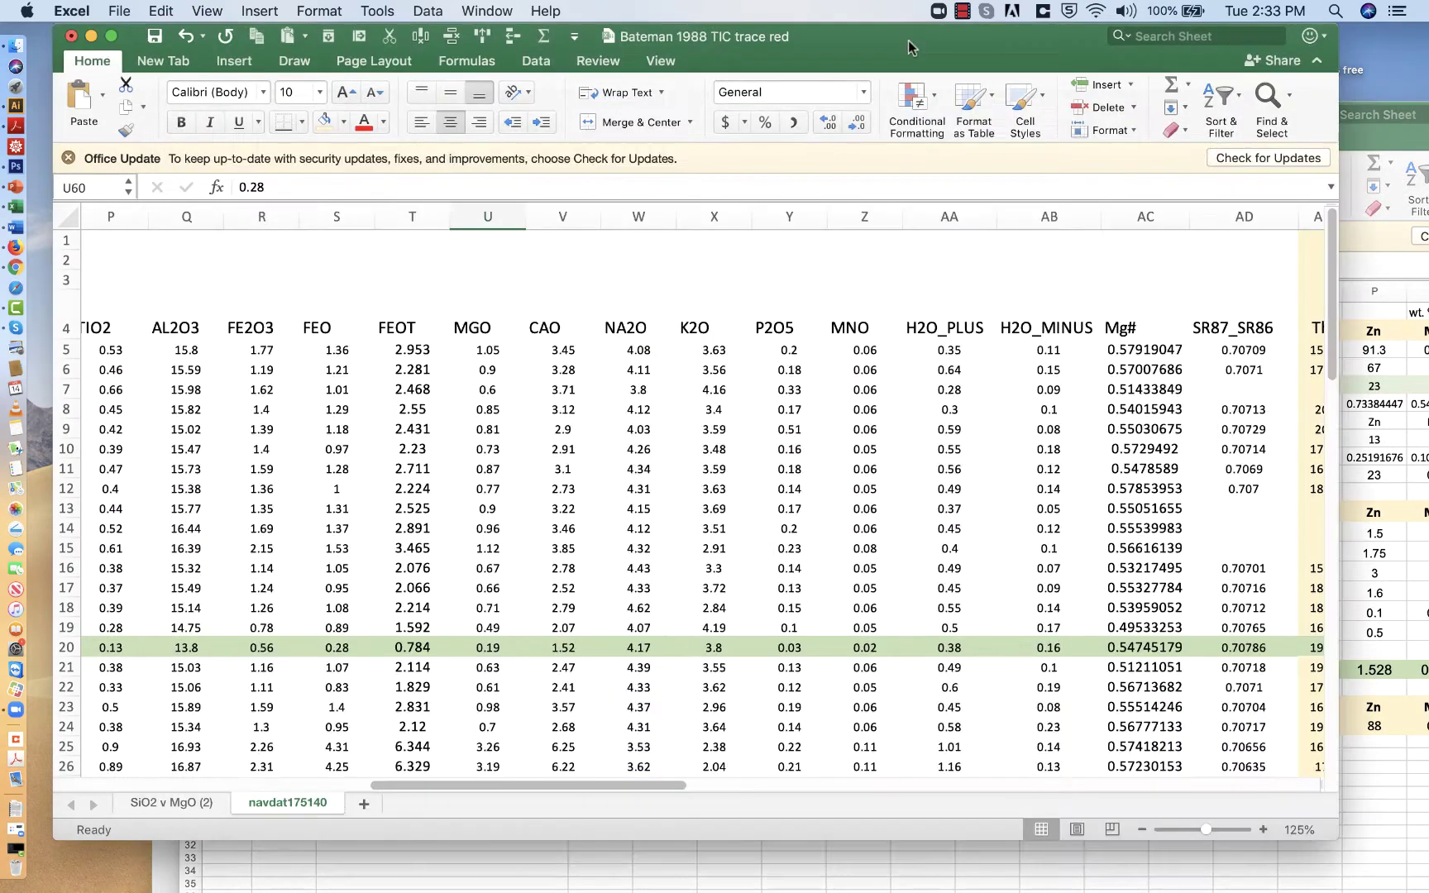
scroll(663, 433, left, 15)
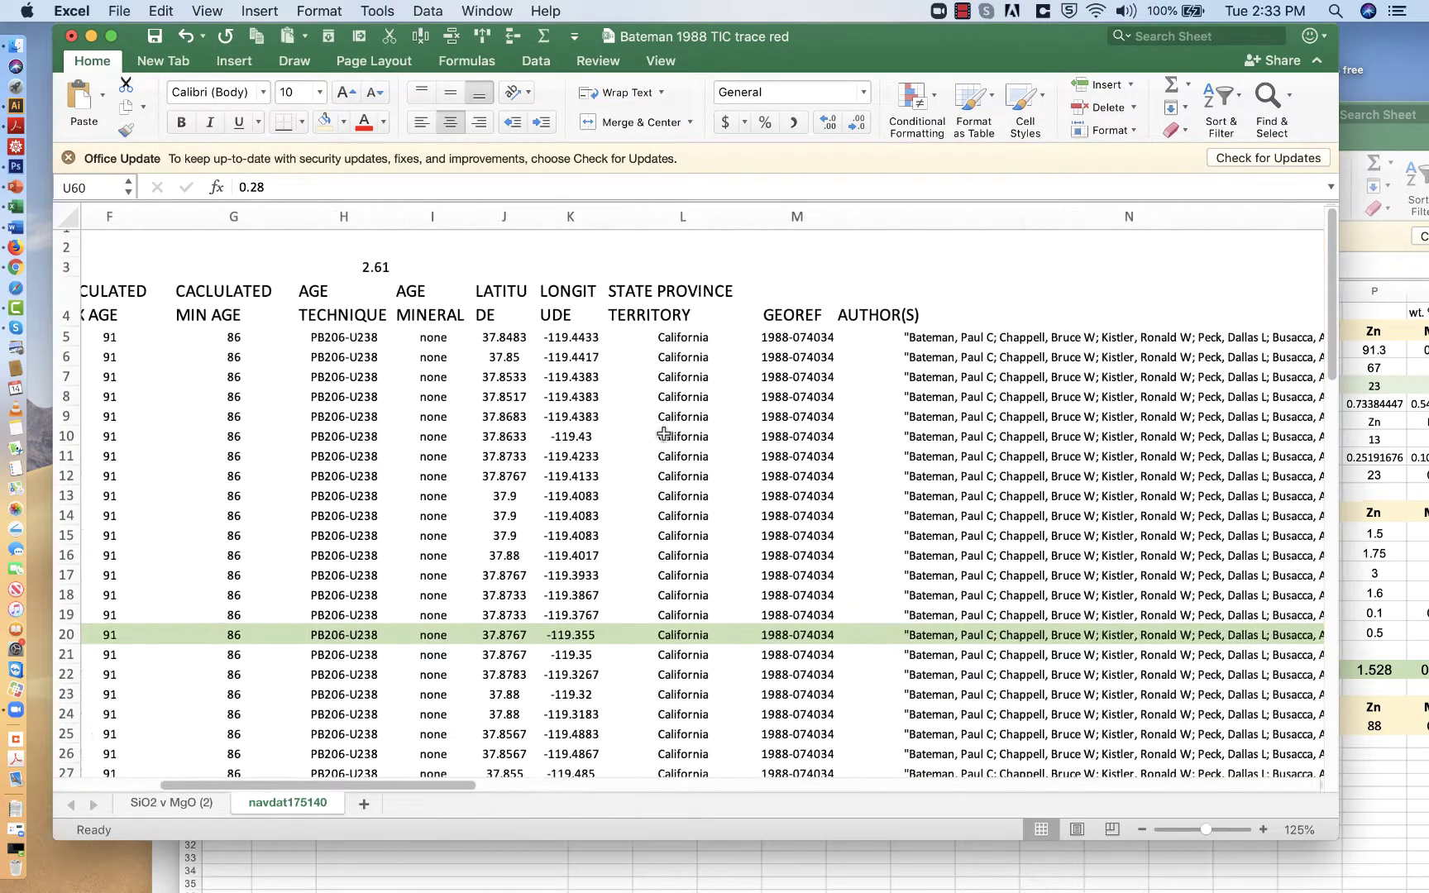
click(66, 621)
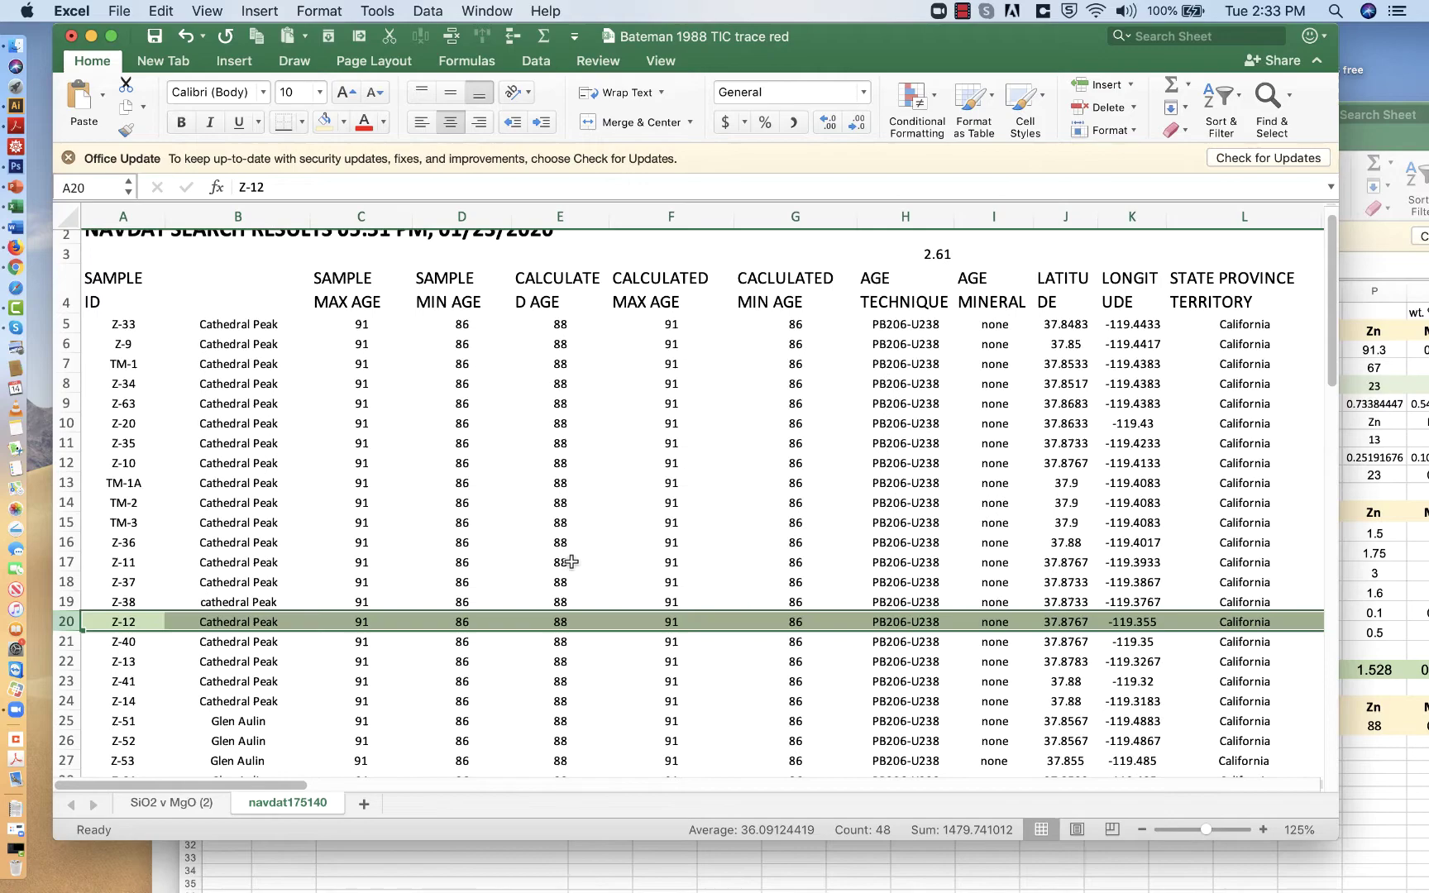
scroll(571, 562, right, 8)
scroll(571, 562, right, 3)
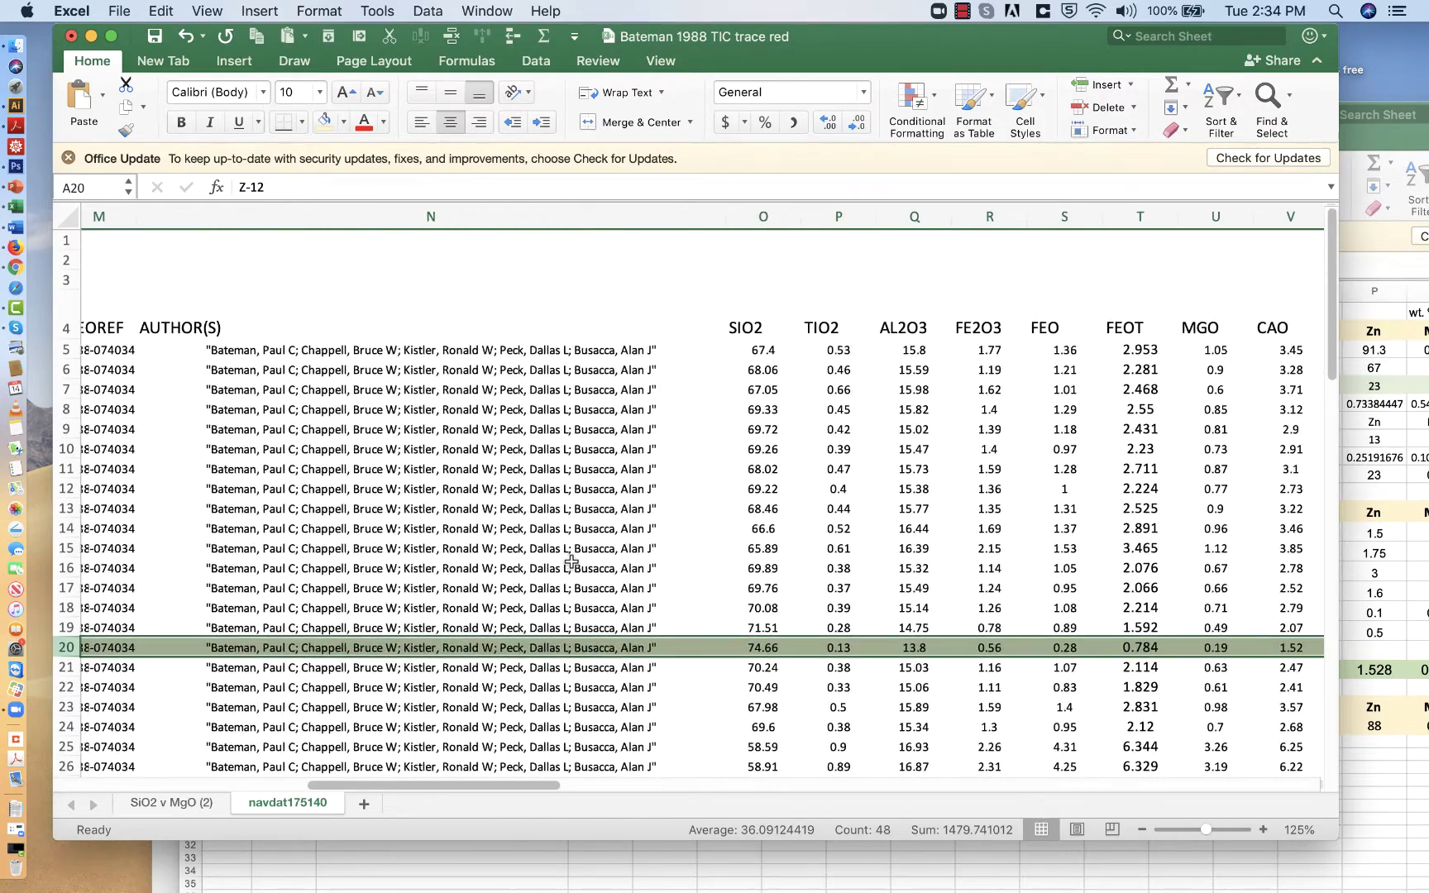
click(764, 648)
scroll(837, 678, right, 10)
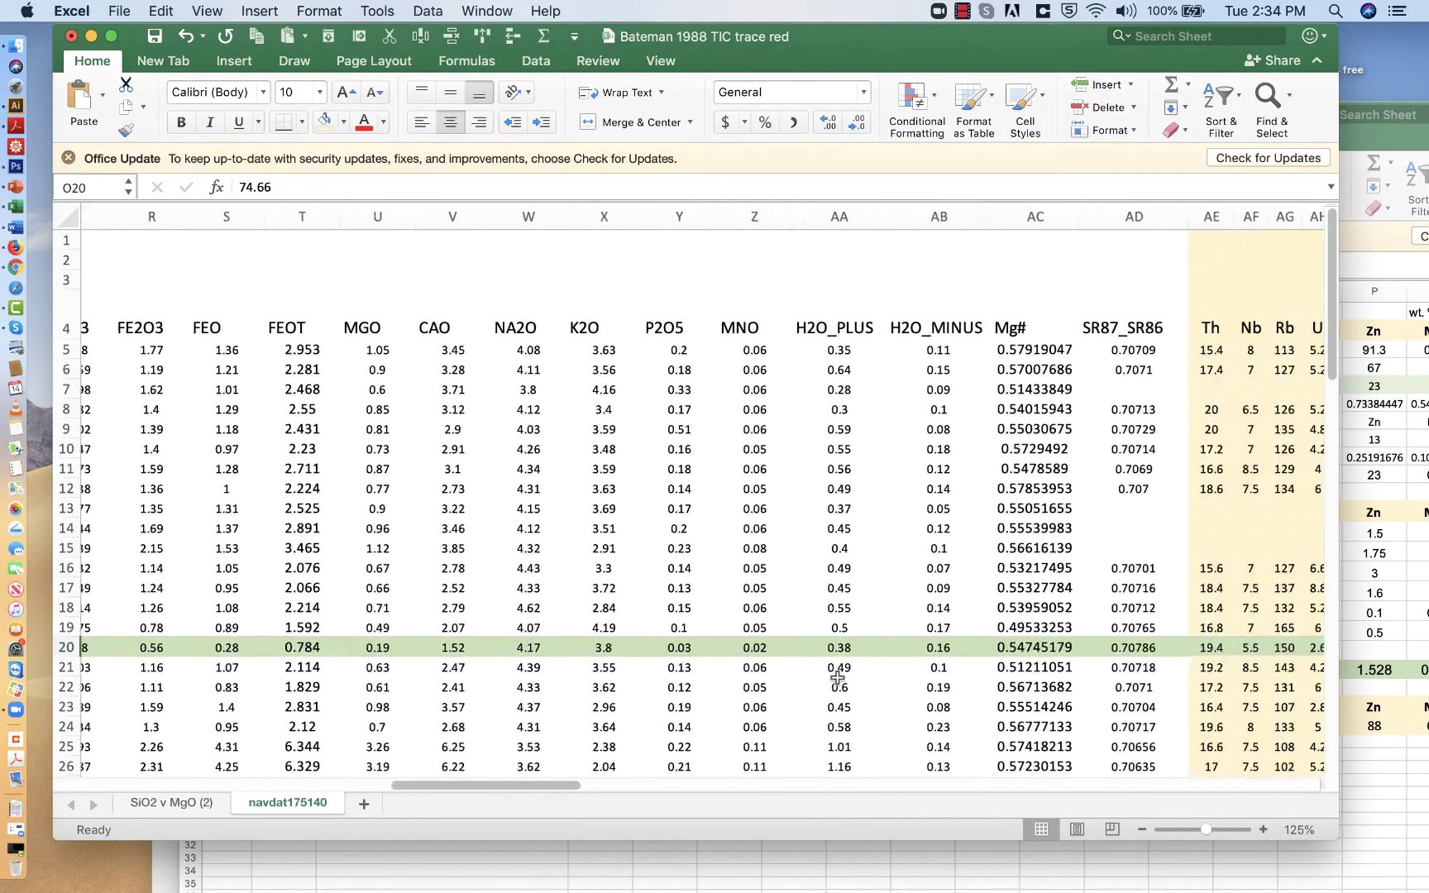
click(860, 648)
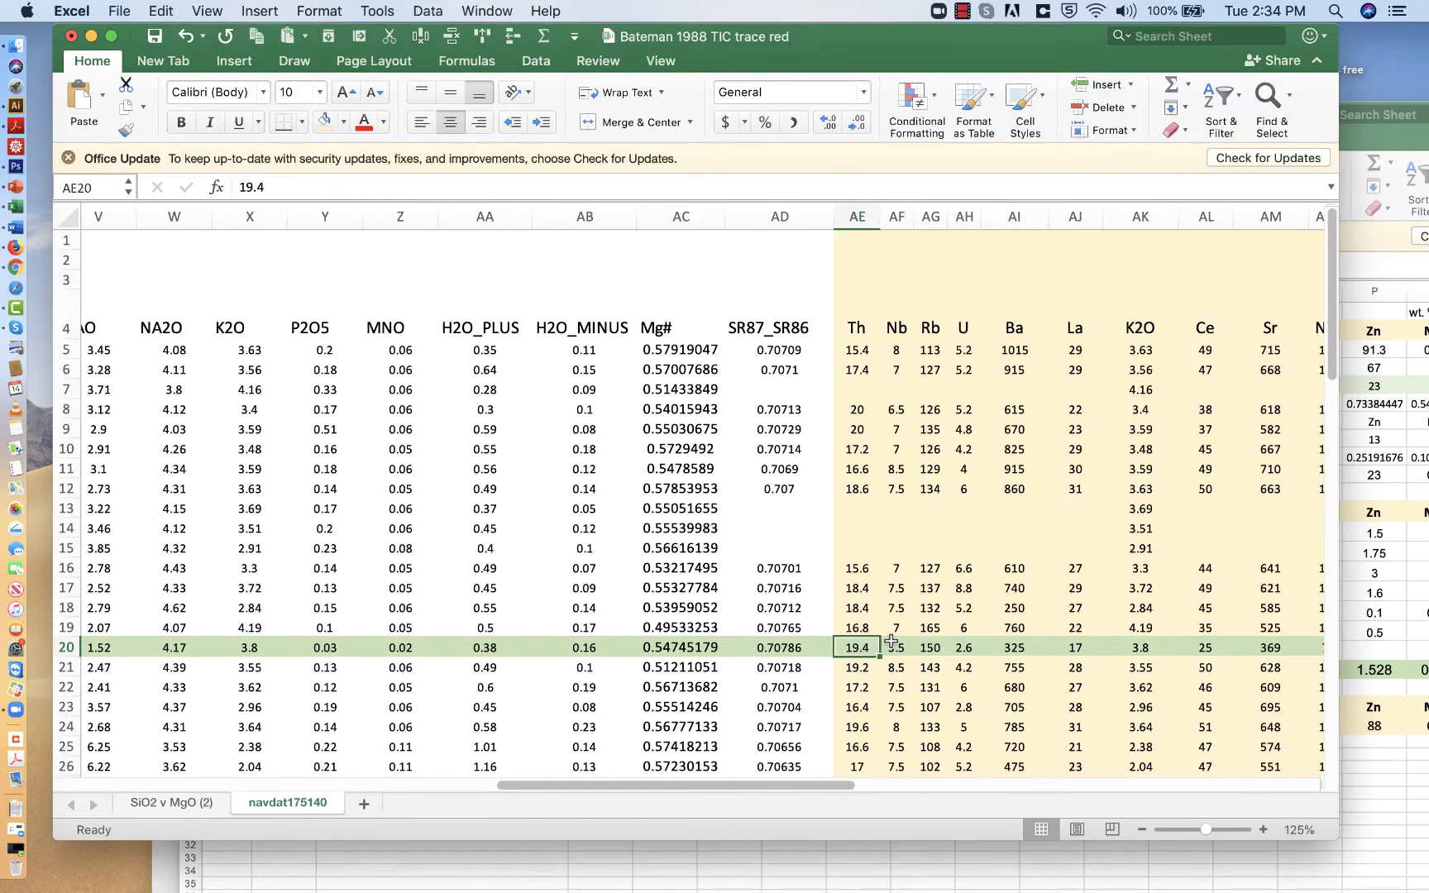
scroll(890, 642, right, 5)
scroll(891, 642, right, 2)
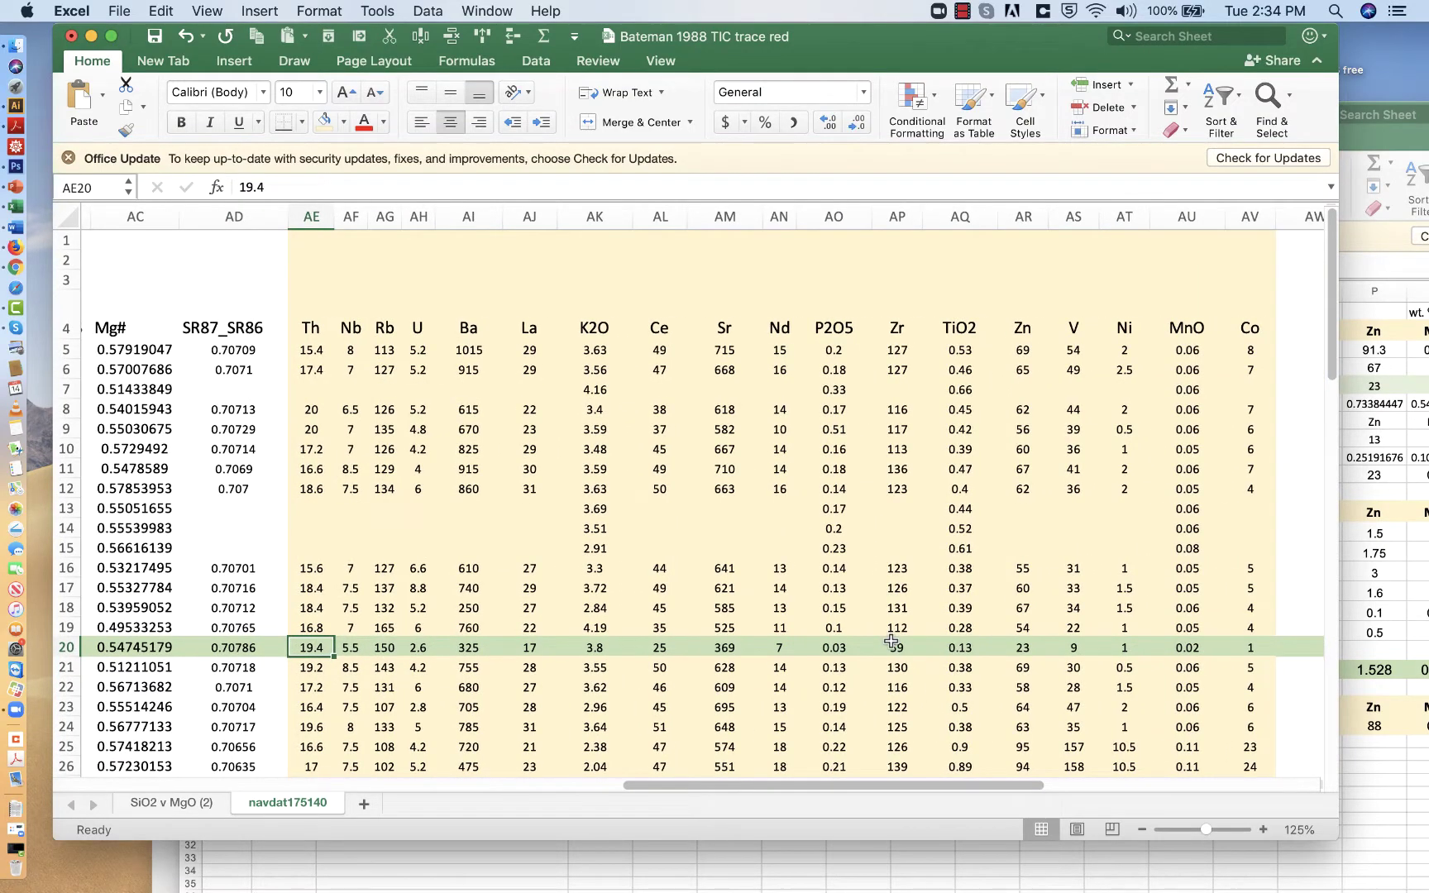
click(1369, 572)
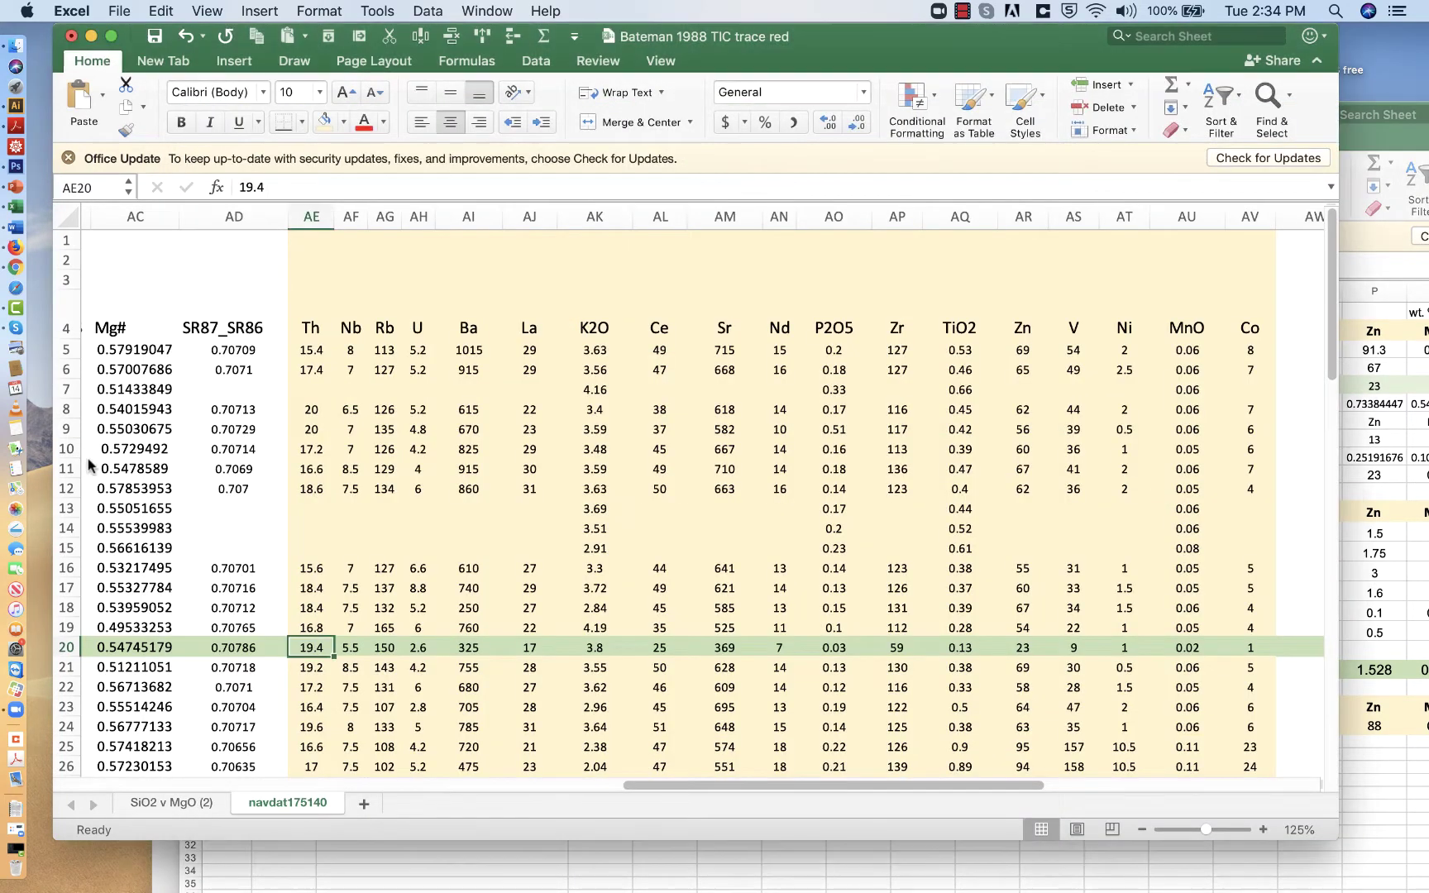
click(92, 468)
mouse_move(313, 328)
mouse_down()
mouse_move(891, 290)
mouse_move(1180, 302)
mouse_move(1270, 342)
mouse_move(1323, 343)
mouse_up()
click(1373, 355)
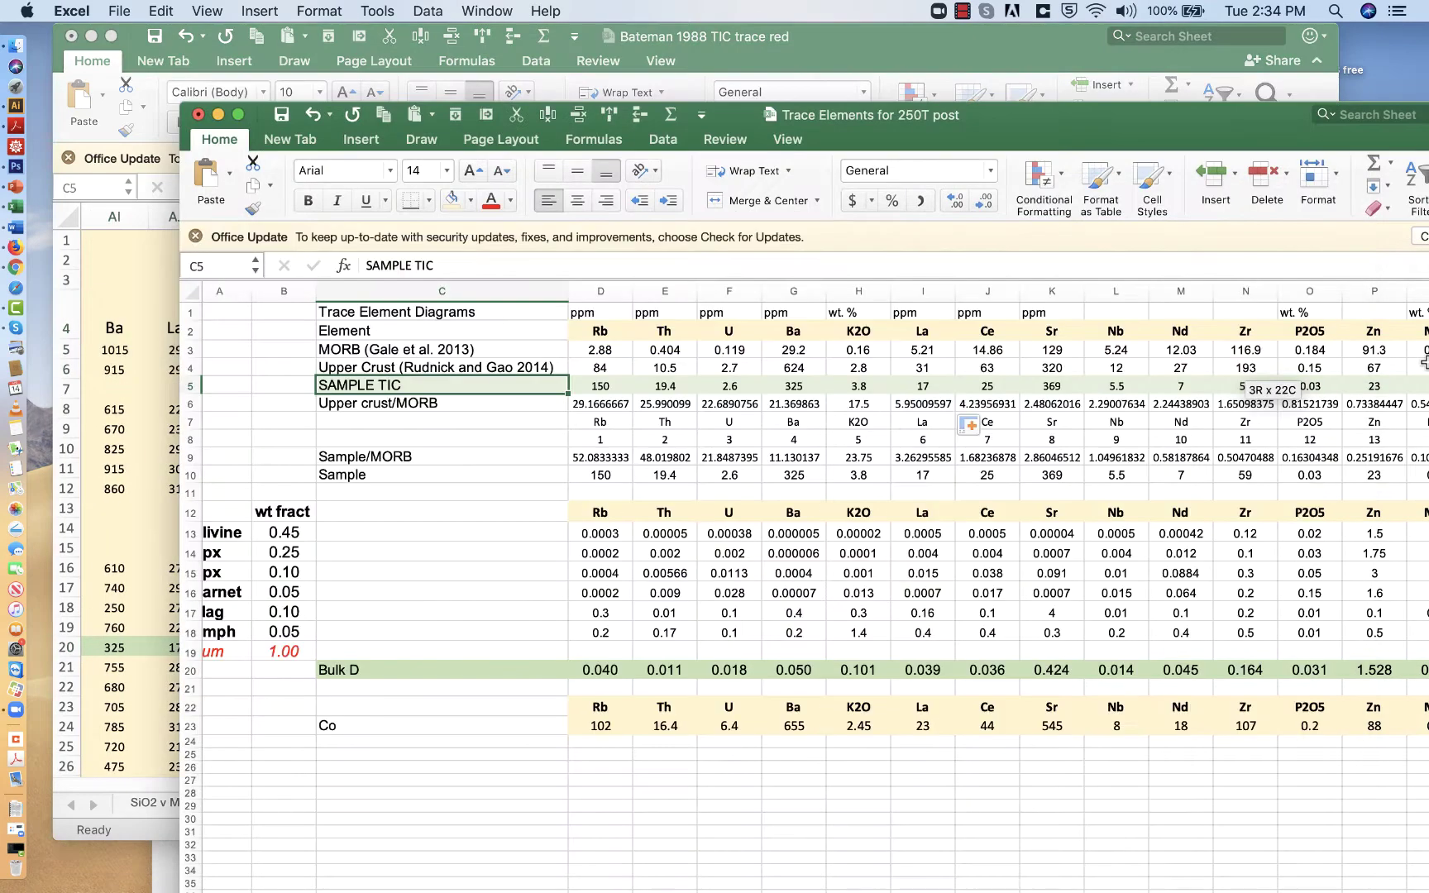
scroll(967, 400, right, 3)
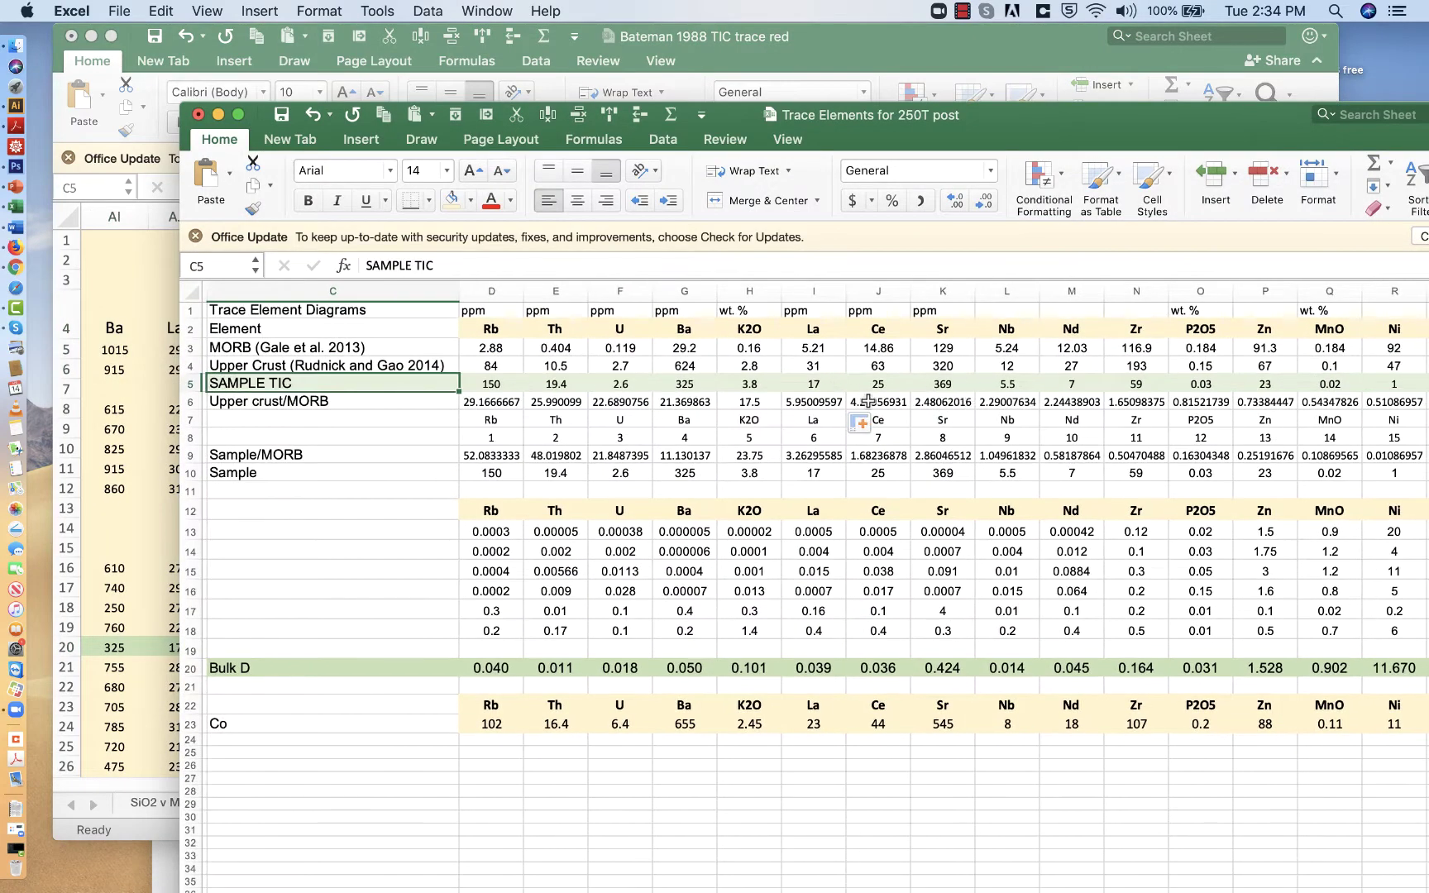
click(488, 405)
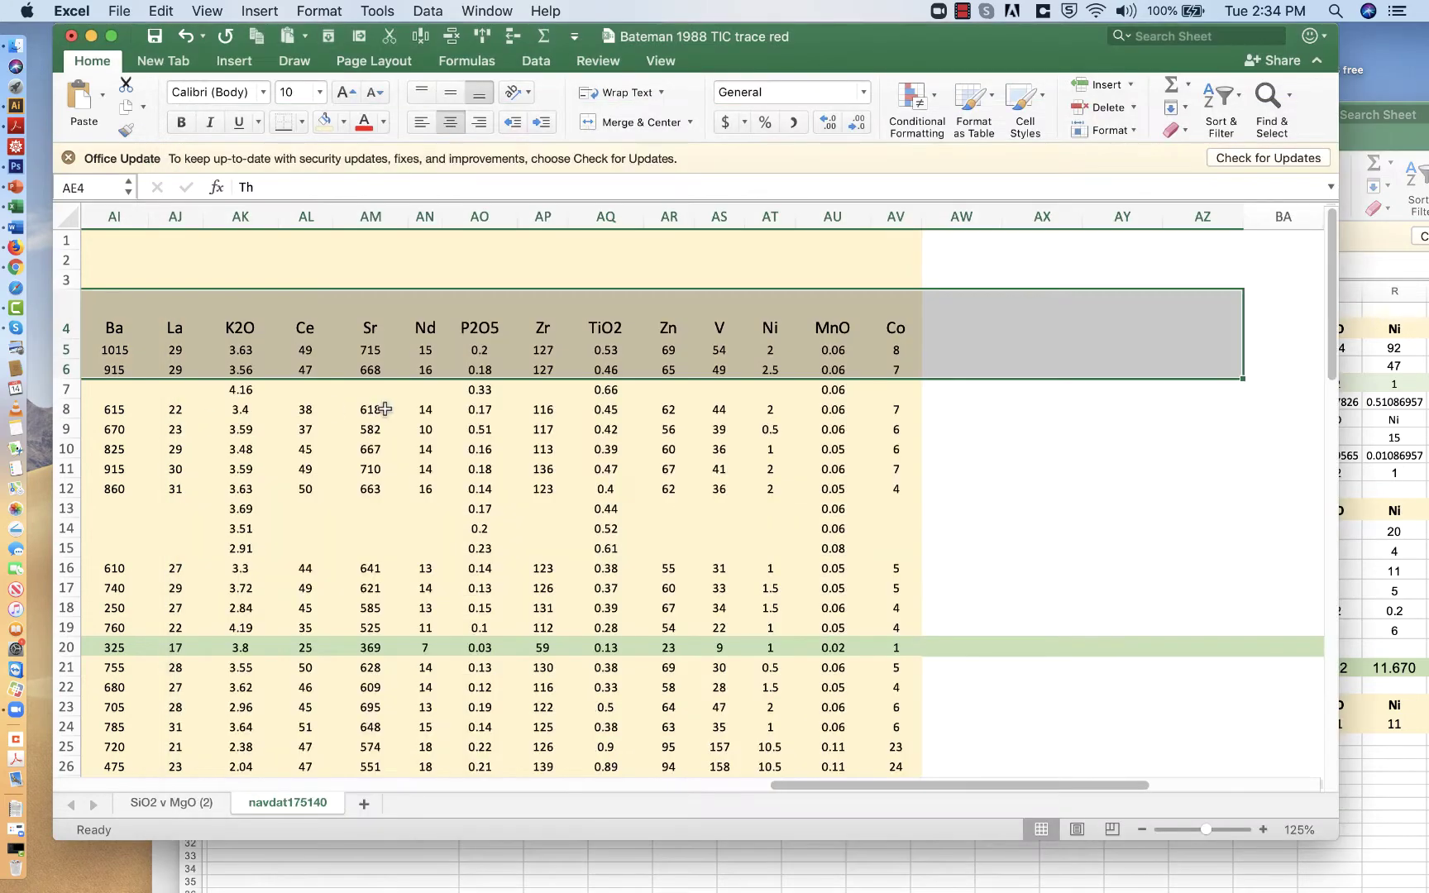
Rearrange the two workbook windows and check sample Z-12's Rb value of 150
scroll(384, 408, left, 5)
click(1412, 523)
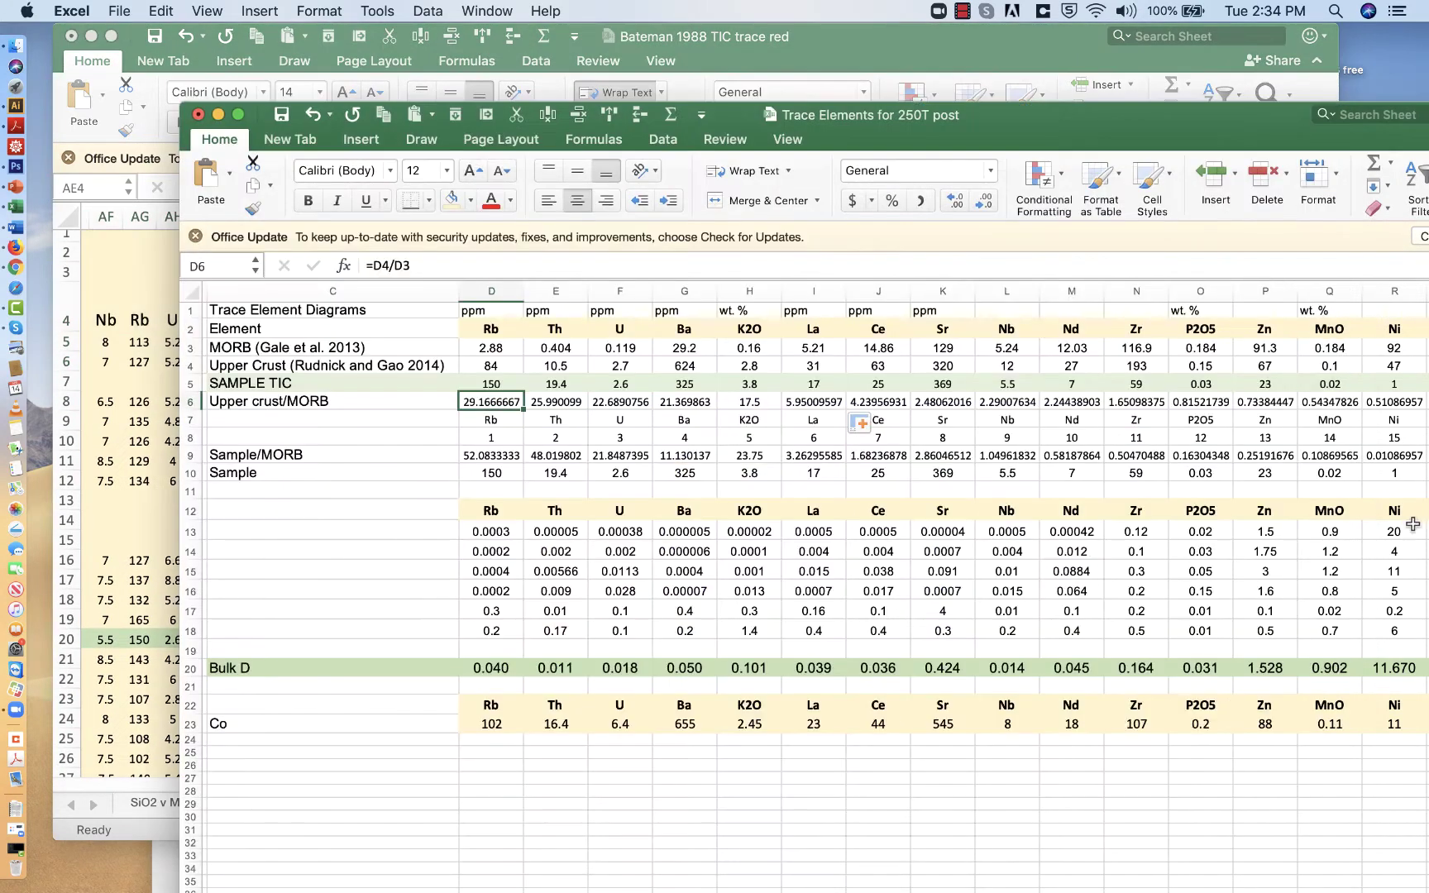
drag(1090, 138, 1009, 81)
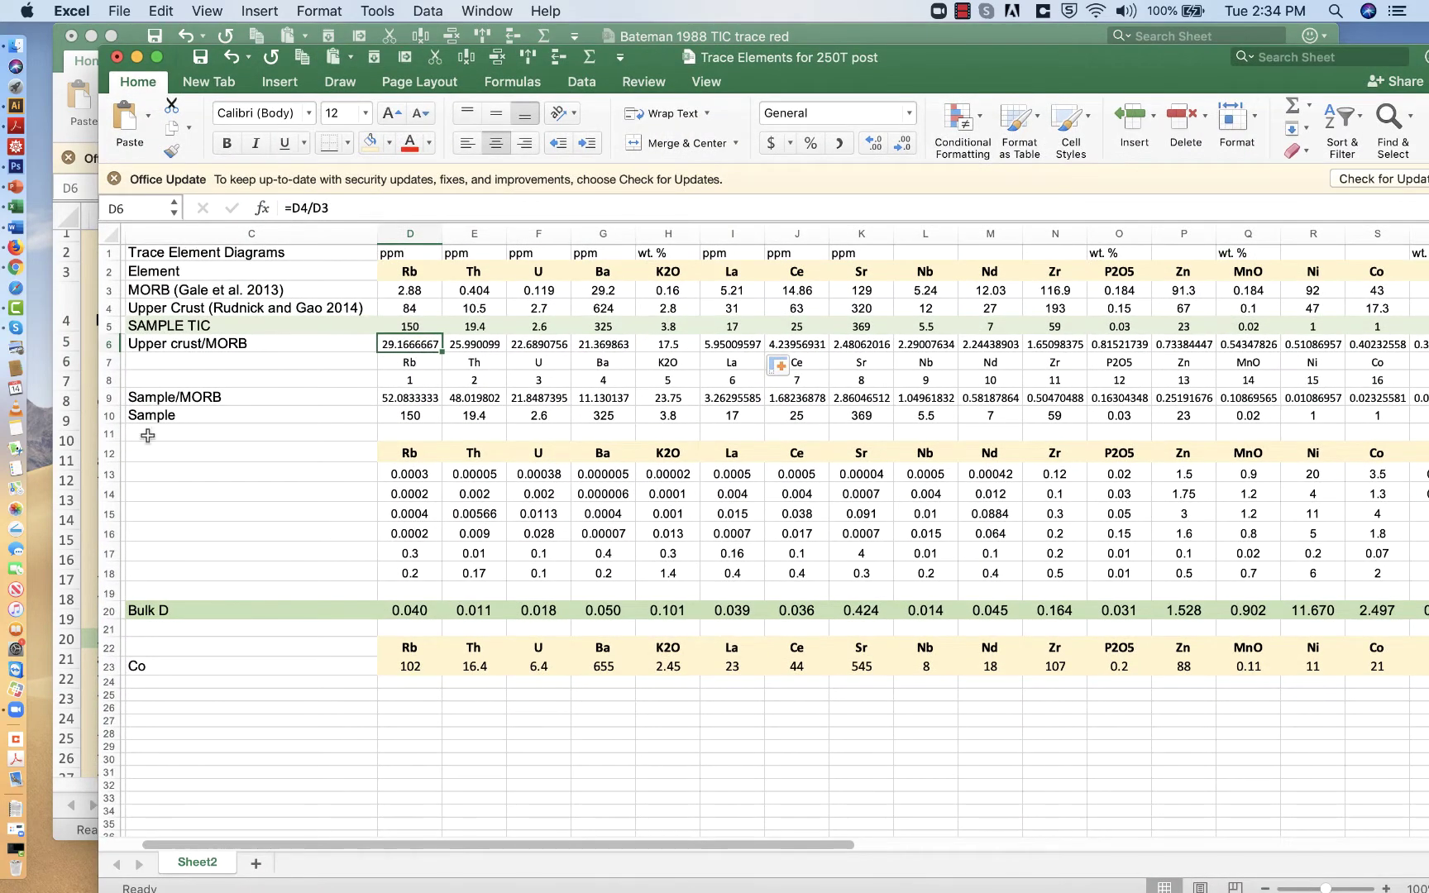
click(87, 494)
scroll(431, 424, left, 10)
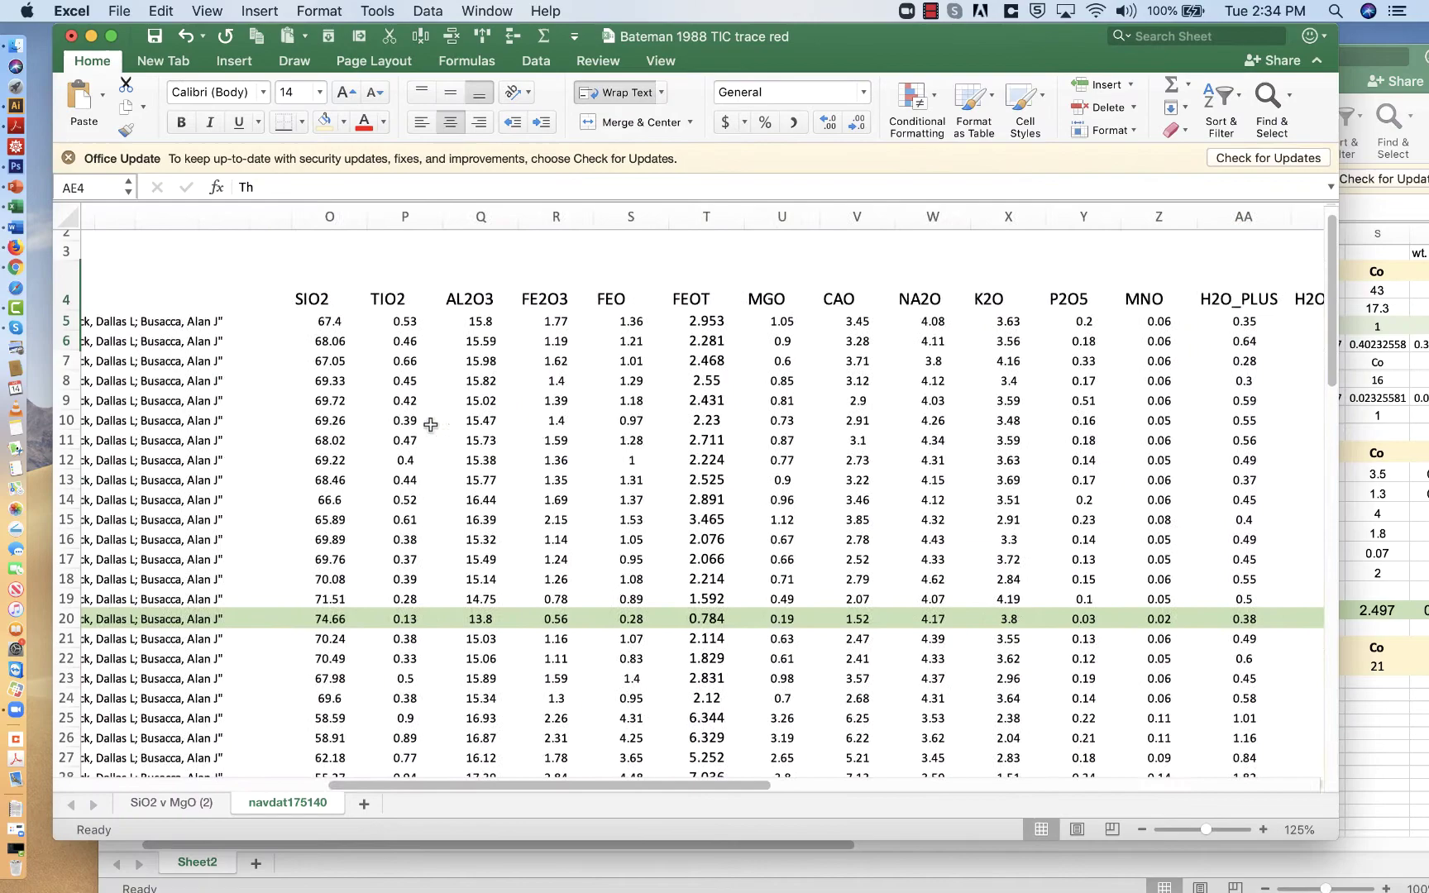
scroll(431, 424, right, 5)
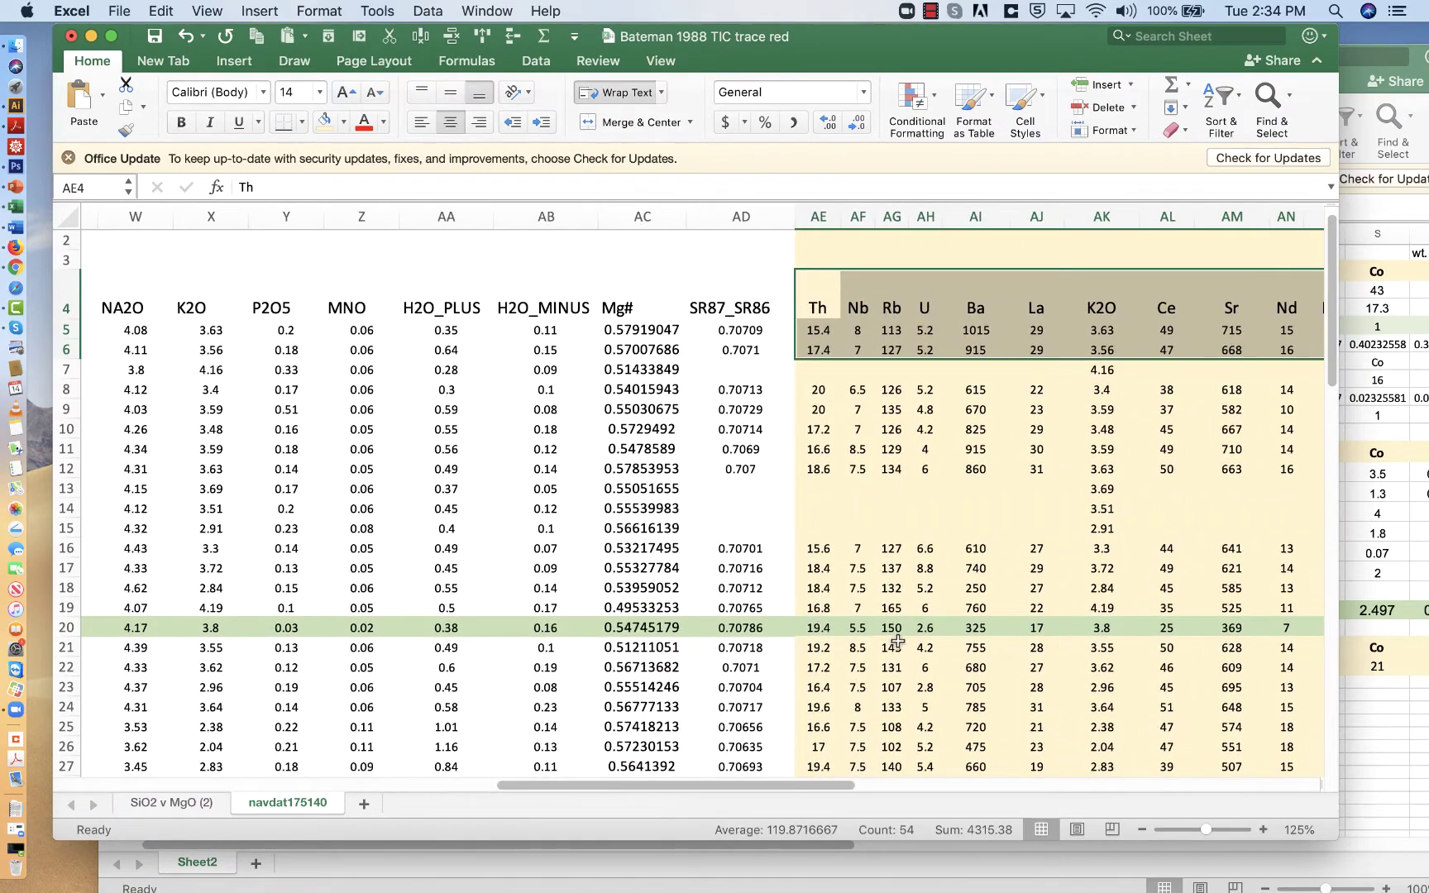
click(903, 631)
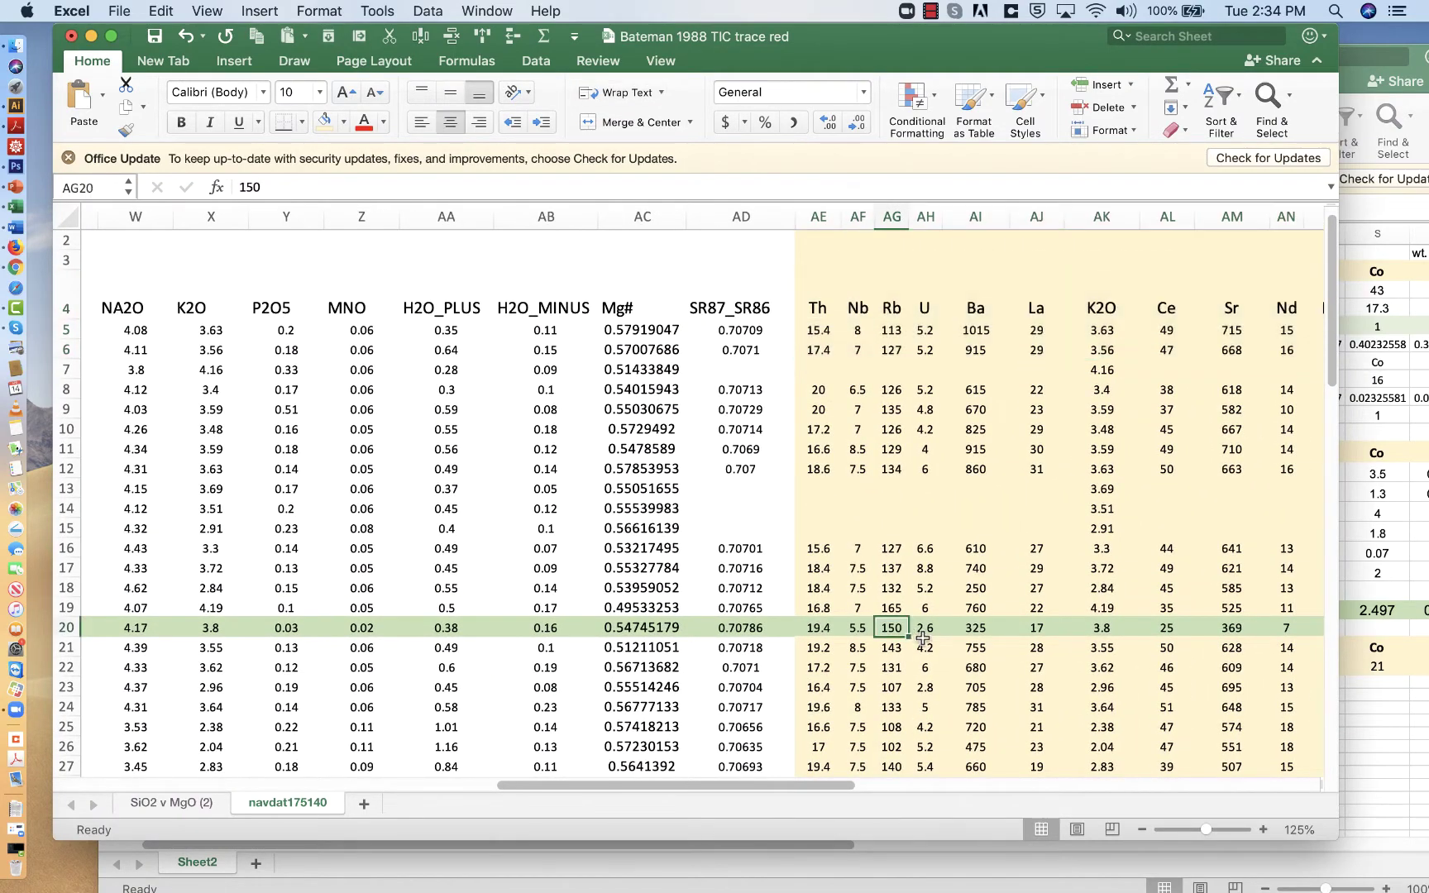
scroll(923, 637, left, 4)
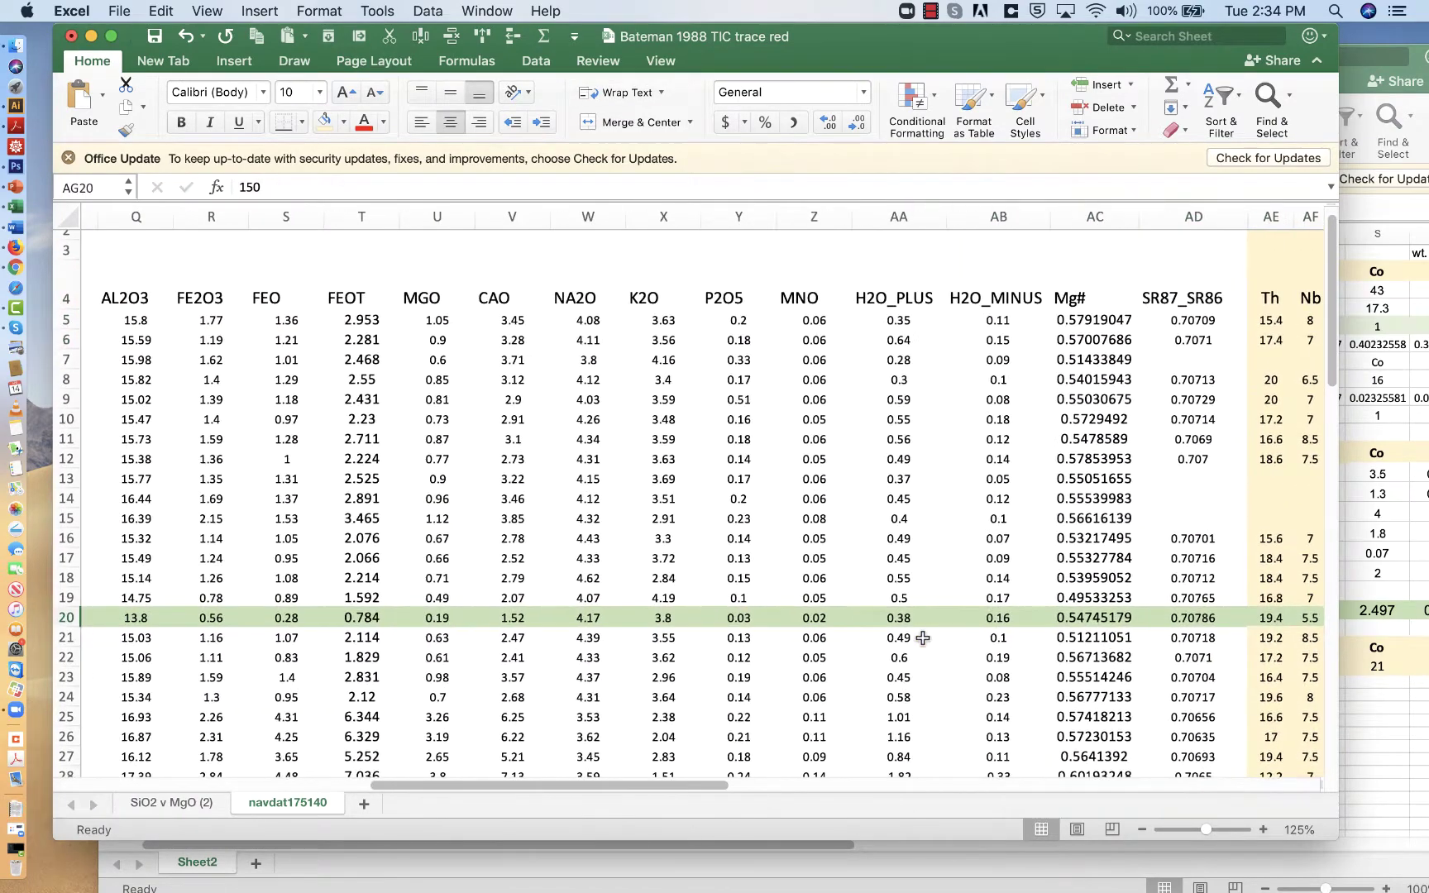
Scroll the Bateman 1988 sheet to row 68 and confirm its last sample's Rb value of 102
click(1424, 514)
scroll(868, 536, right, 1)
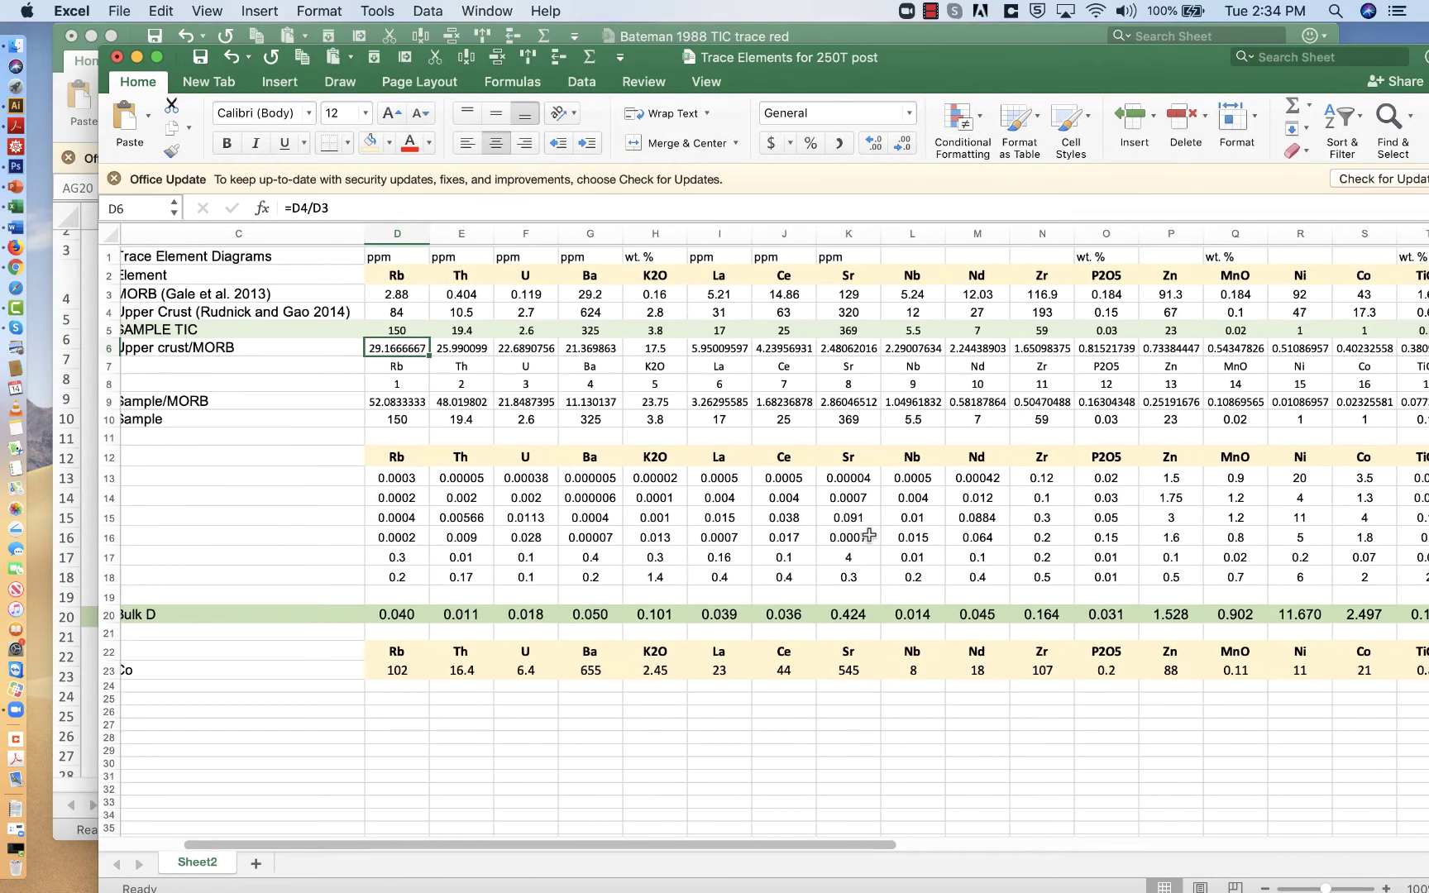
scroll(869, 535, left, 3)
scroll(868, 536, down, 1)
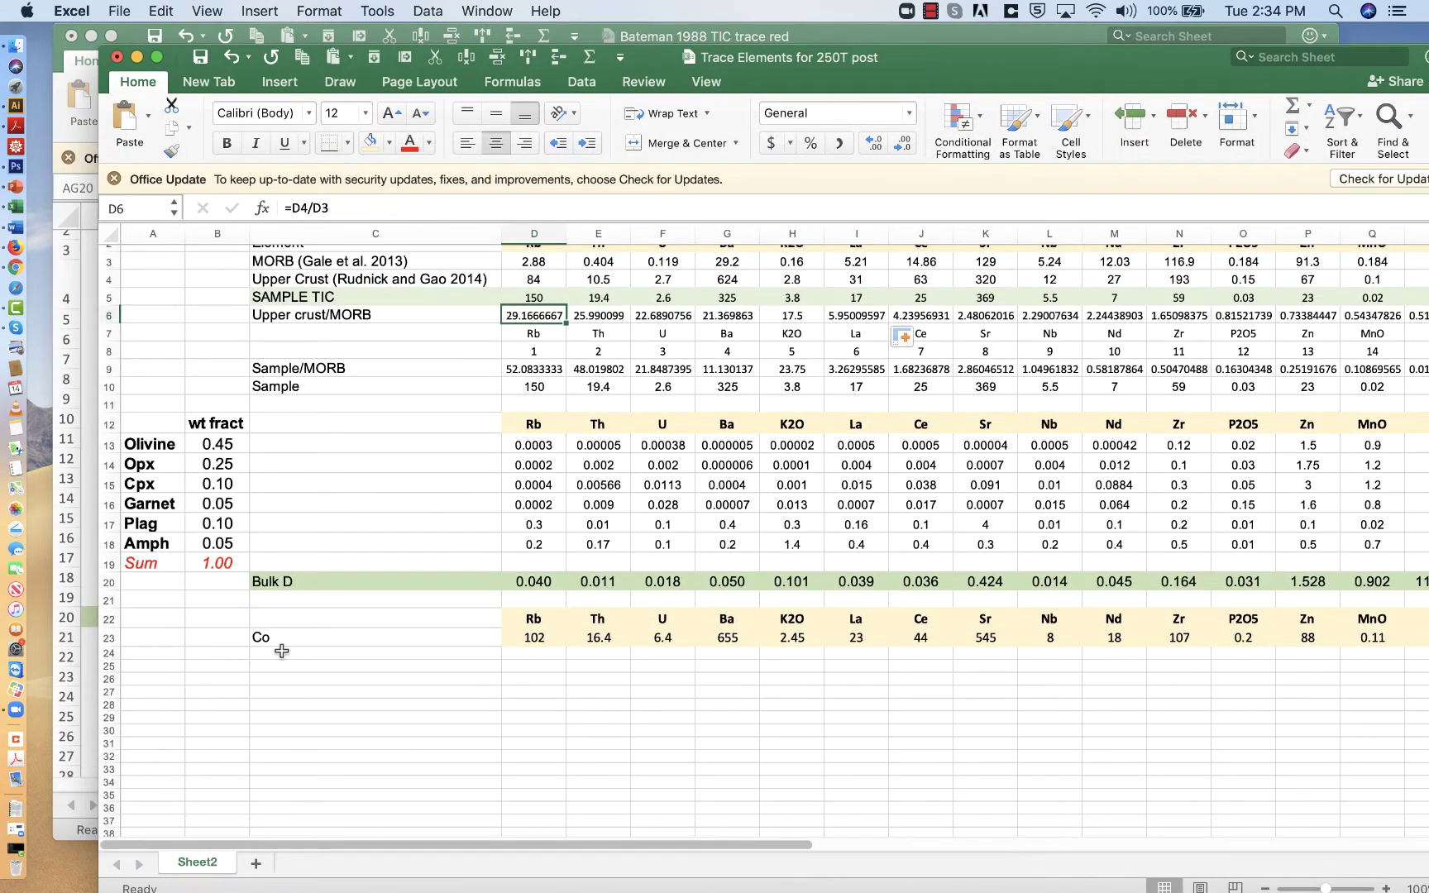
click(93, 738)
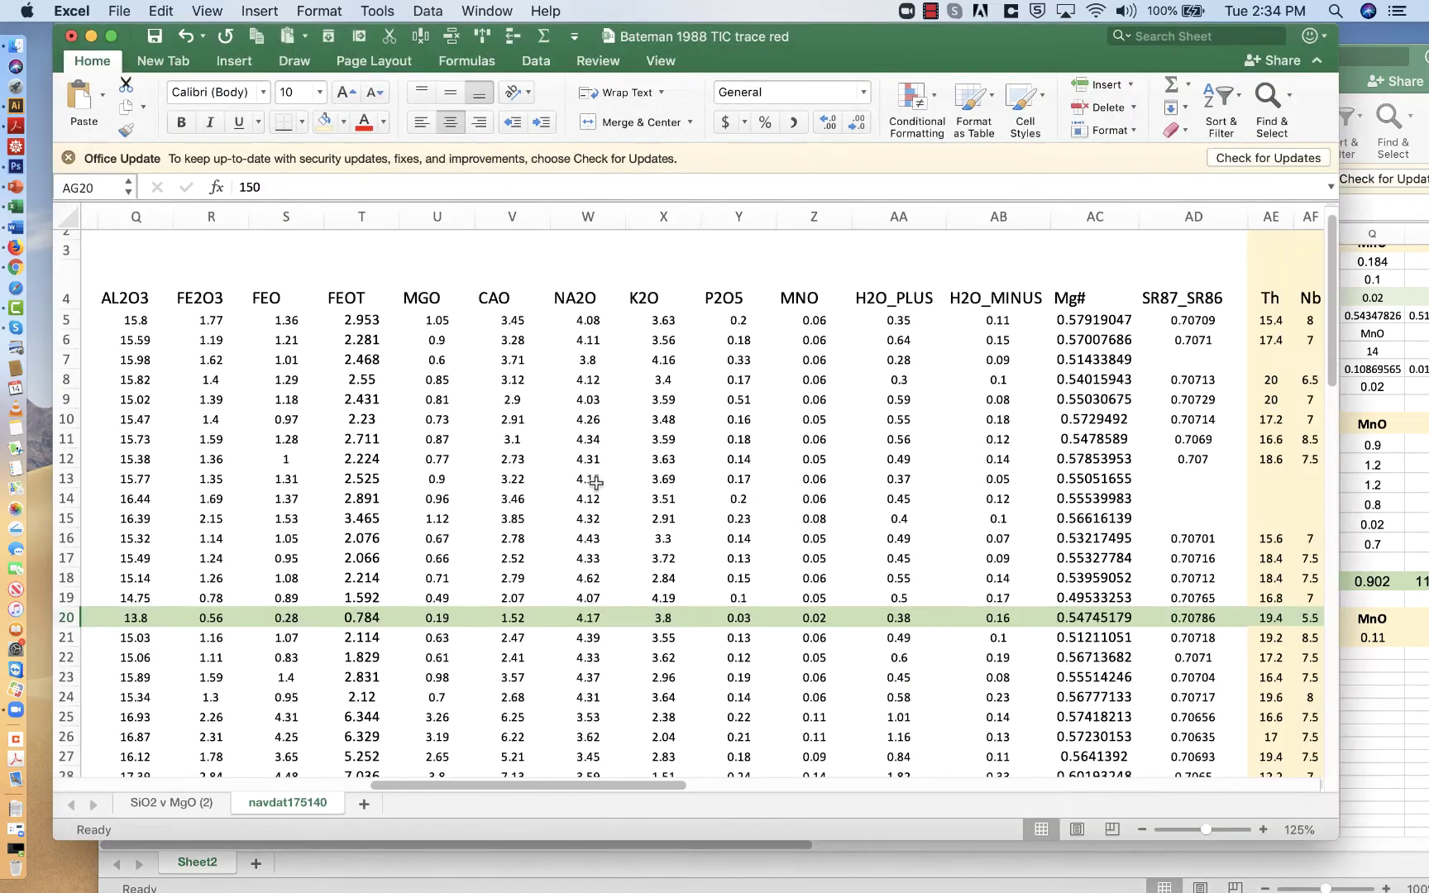
scroll(595, 483, down, 15)
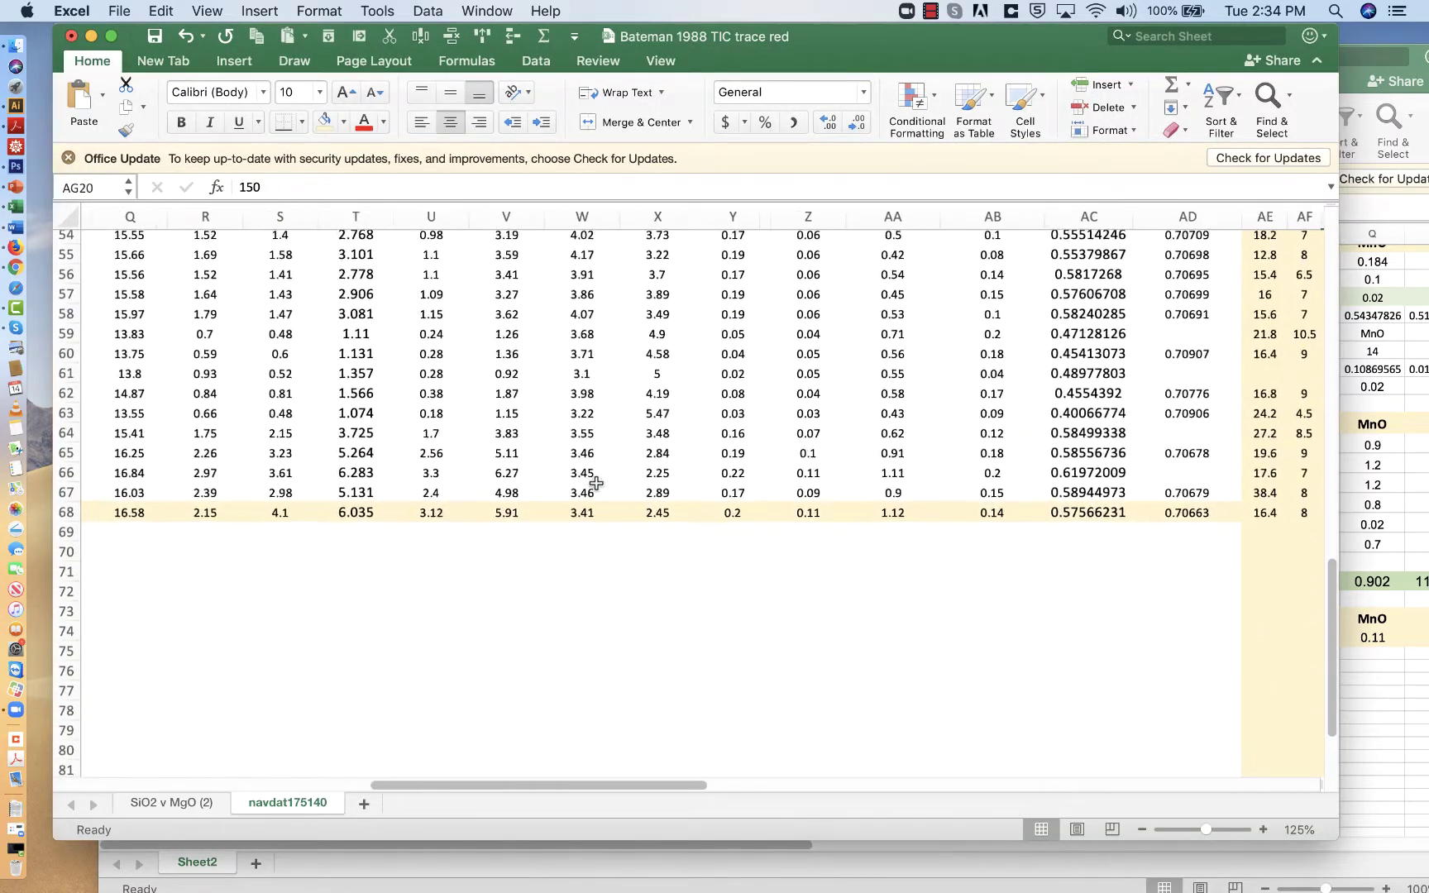
scroll(595, 483, left, 10)
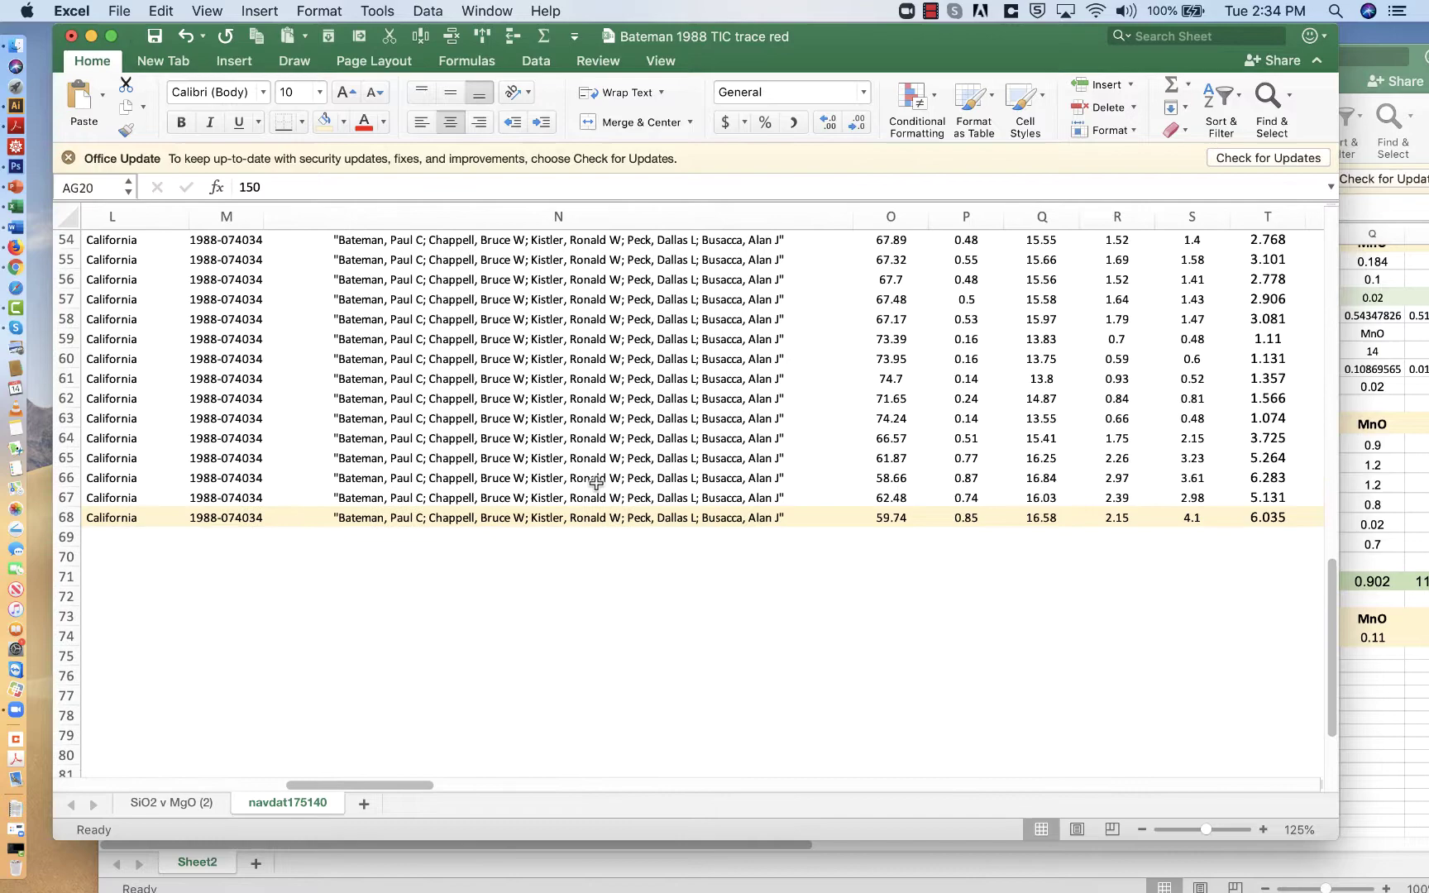
click(883, 517)
scroll(896, 543, right, 8)
scroll(897, 544, up, 1)
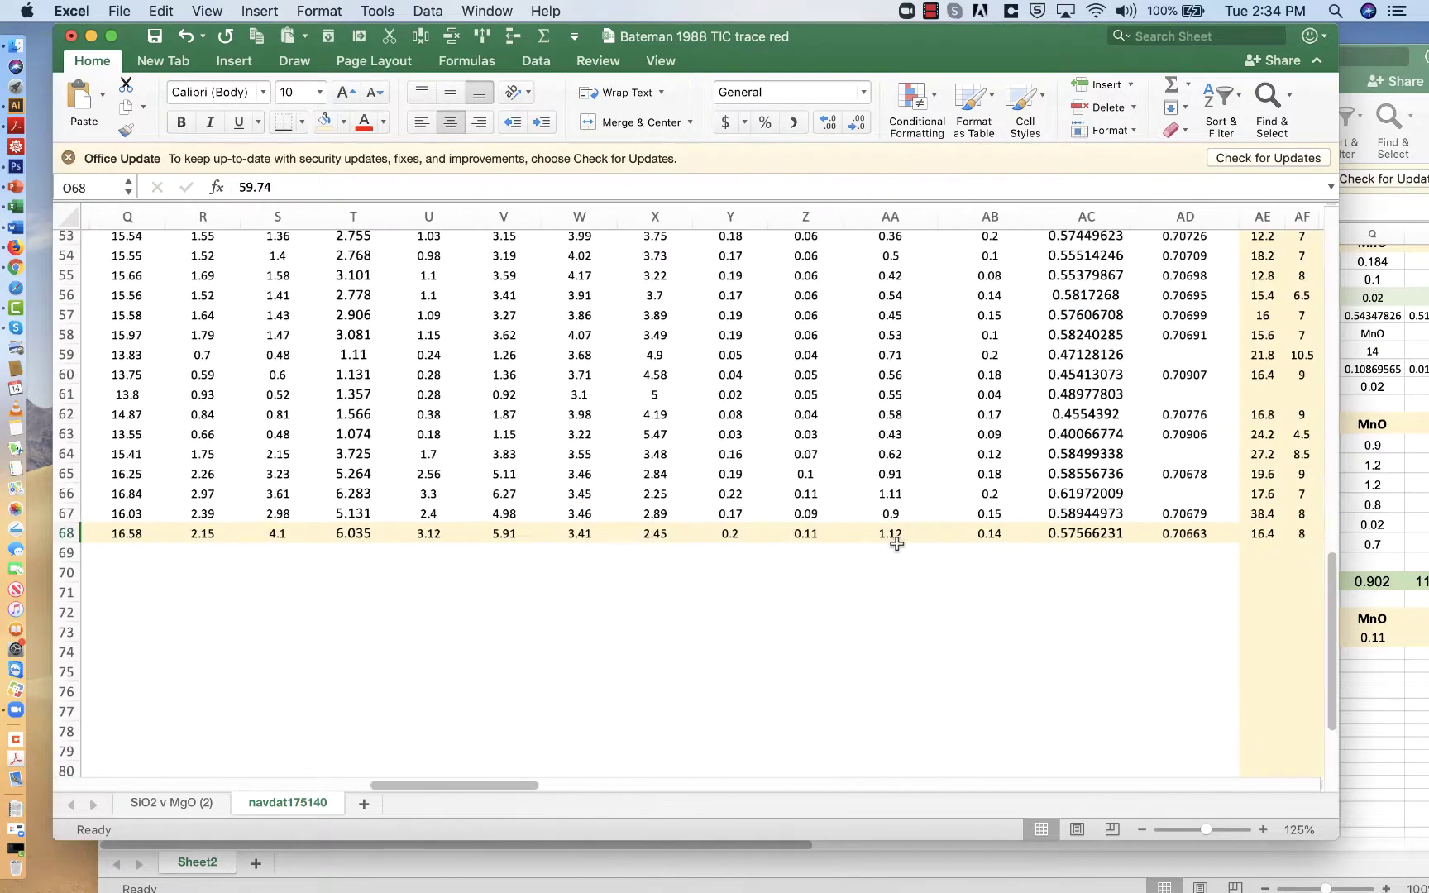
scroll(896, 543, right, 5)
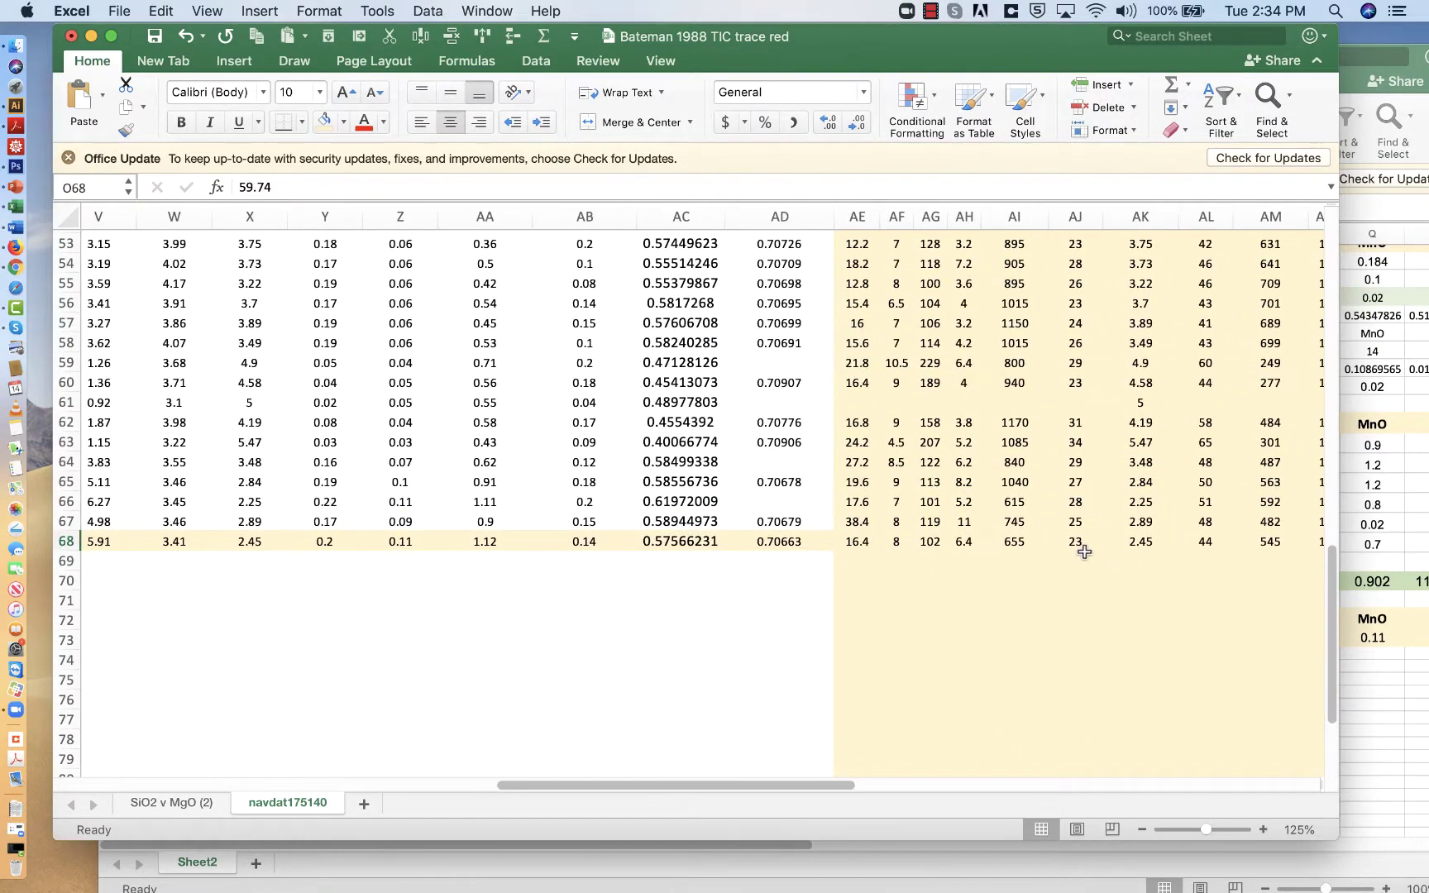
click(934, 545)
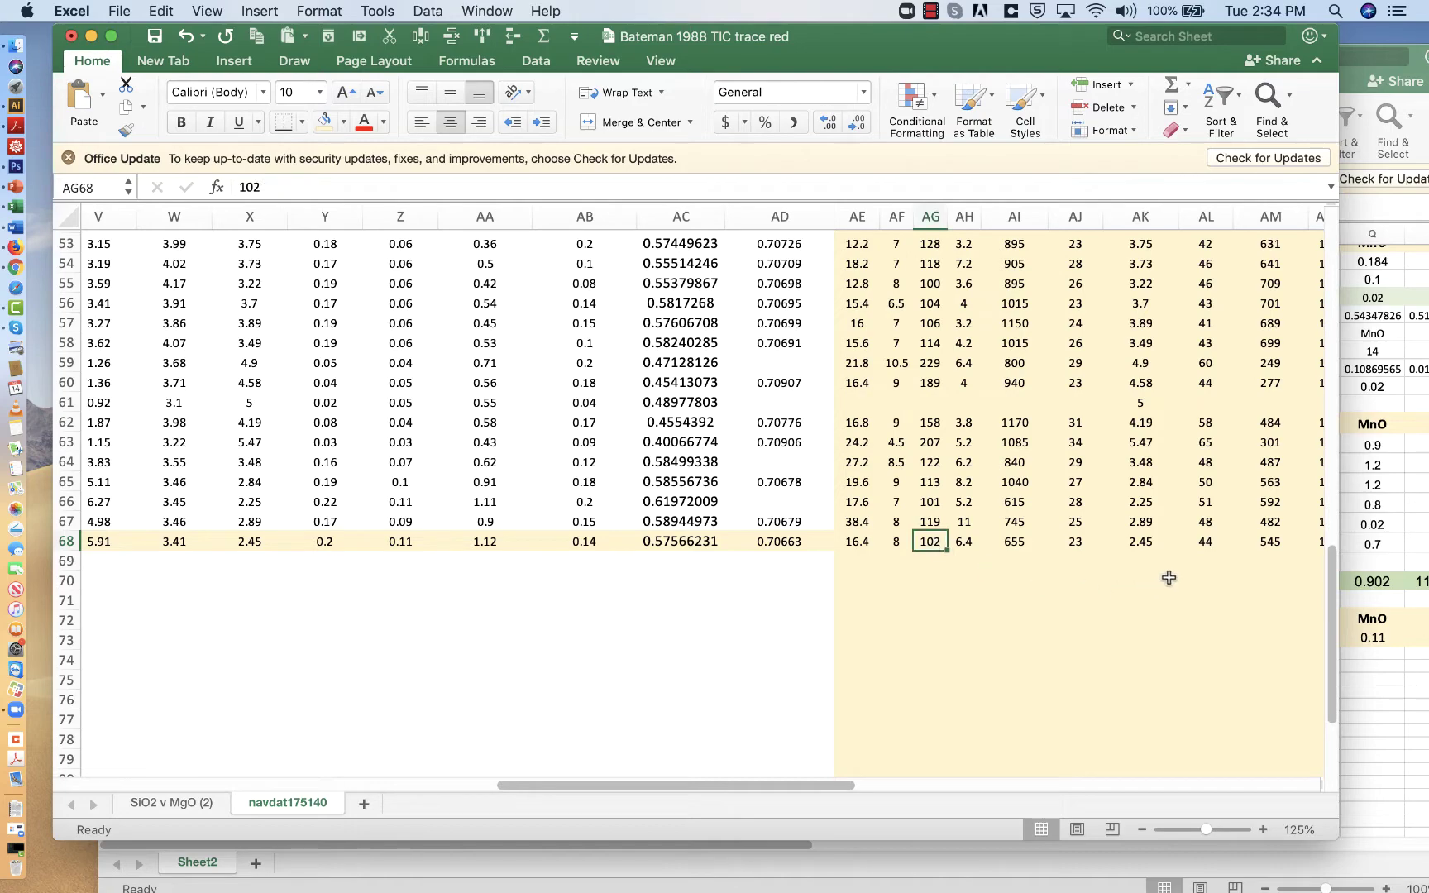
Relabel the Co row as 'Co Starting liquid' in the Trace Elements workbook
click(1366, 542)
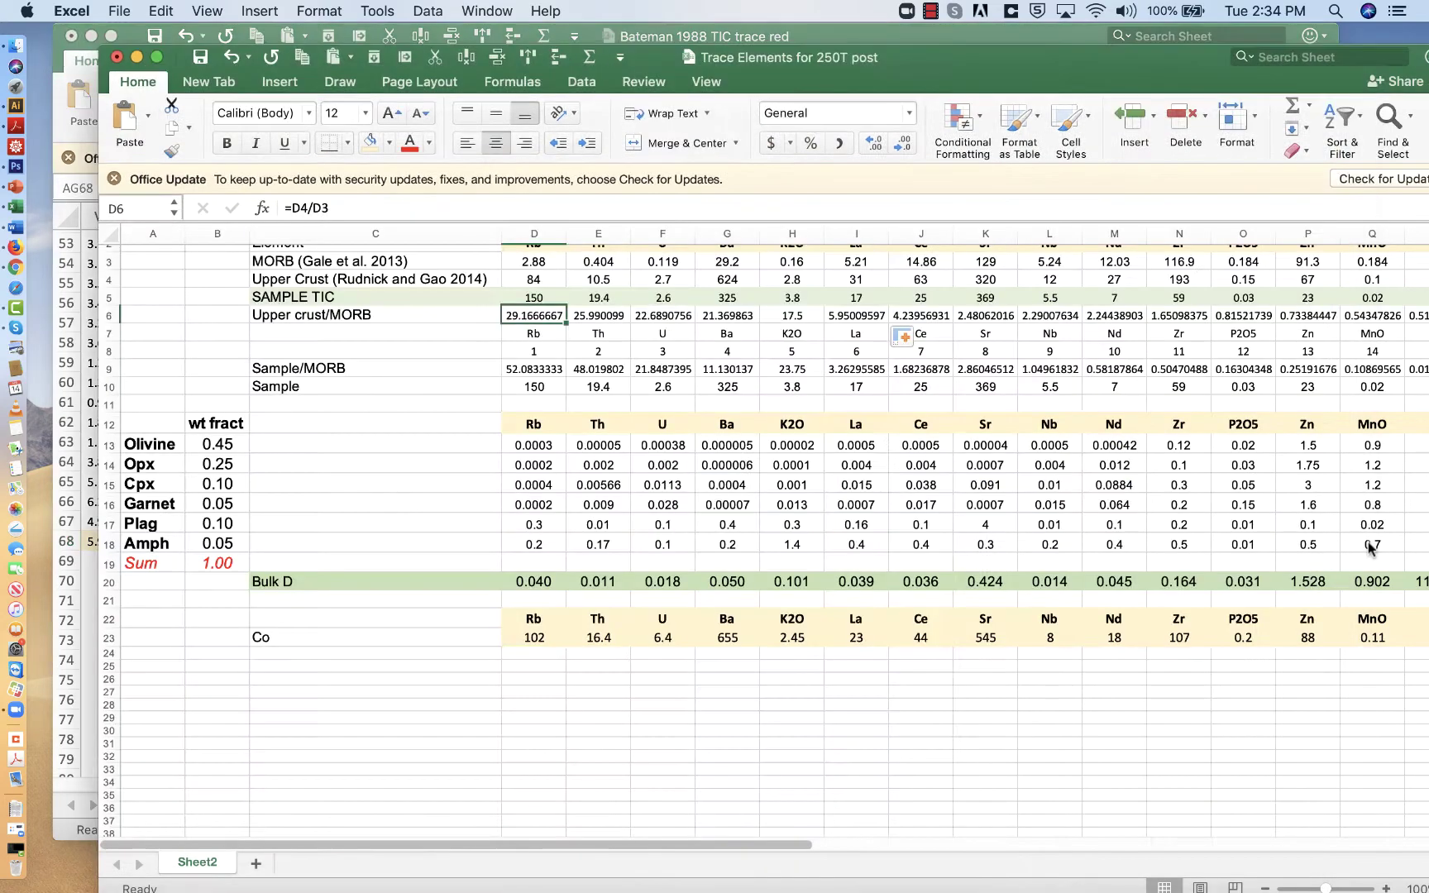
drag(1200, 72, 1091, 53)
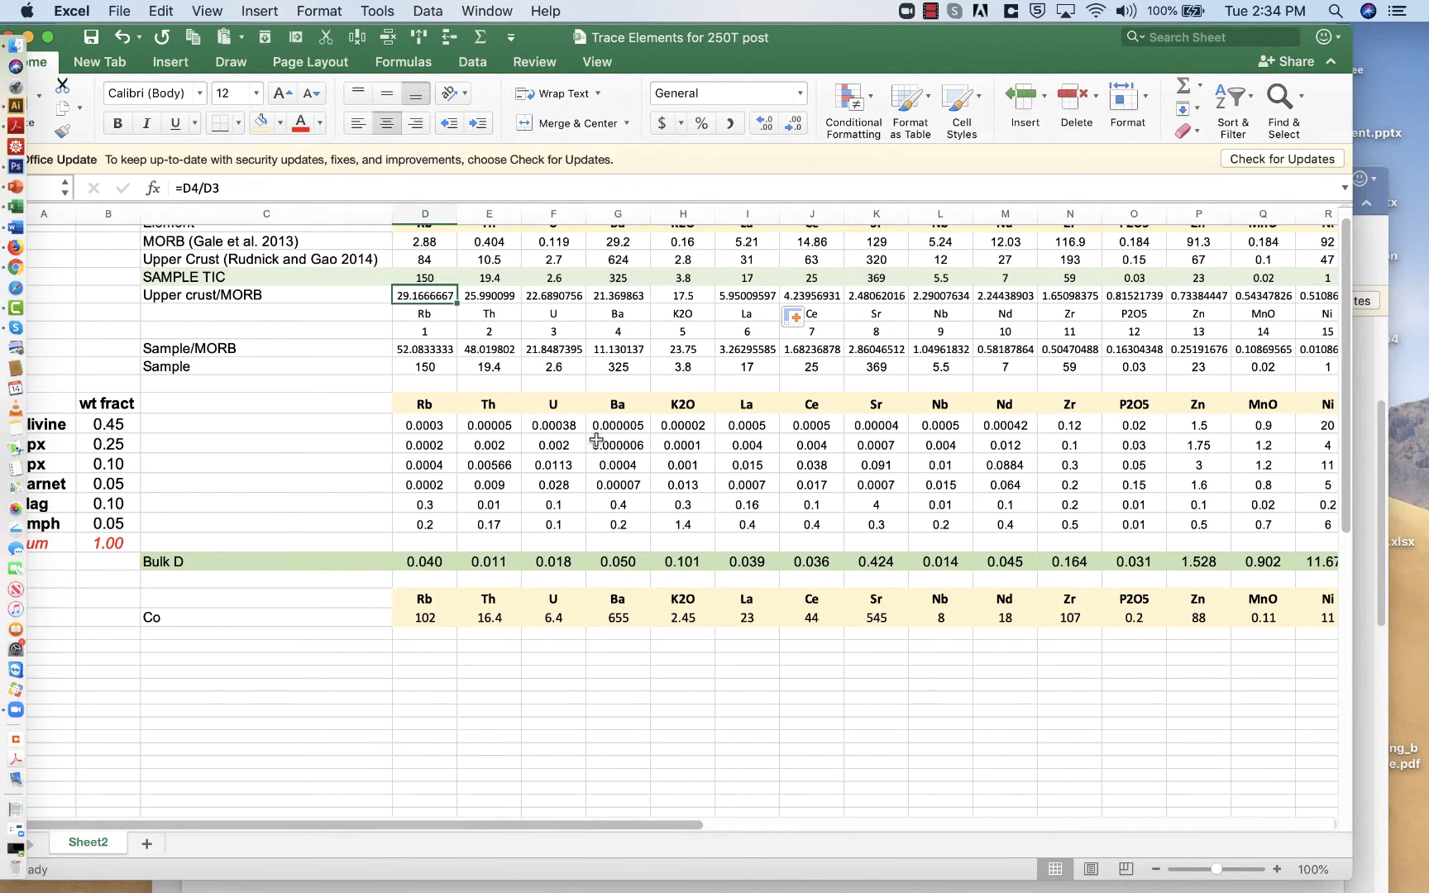
click(299, 624)
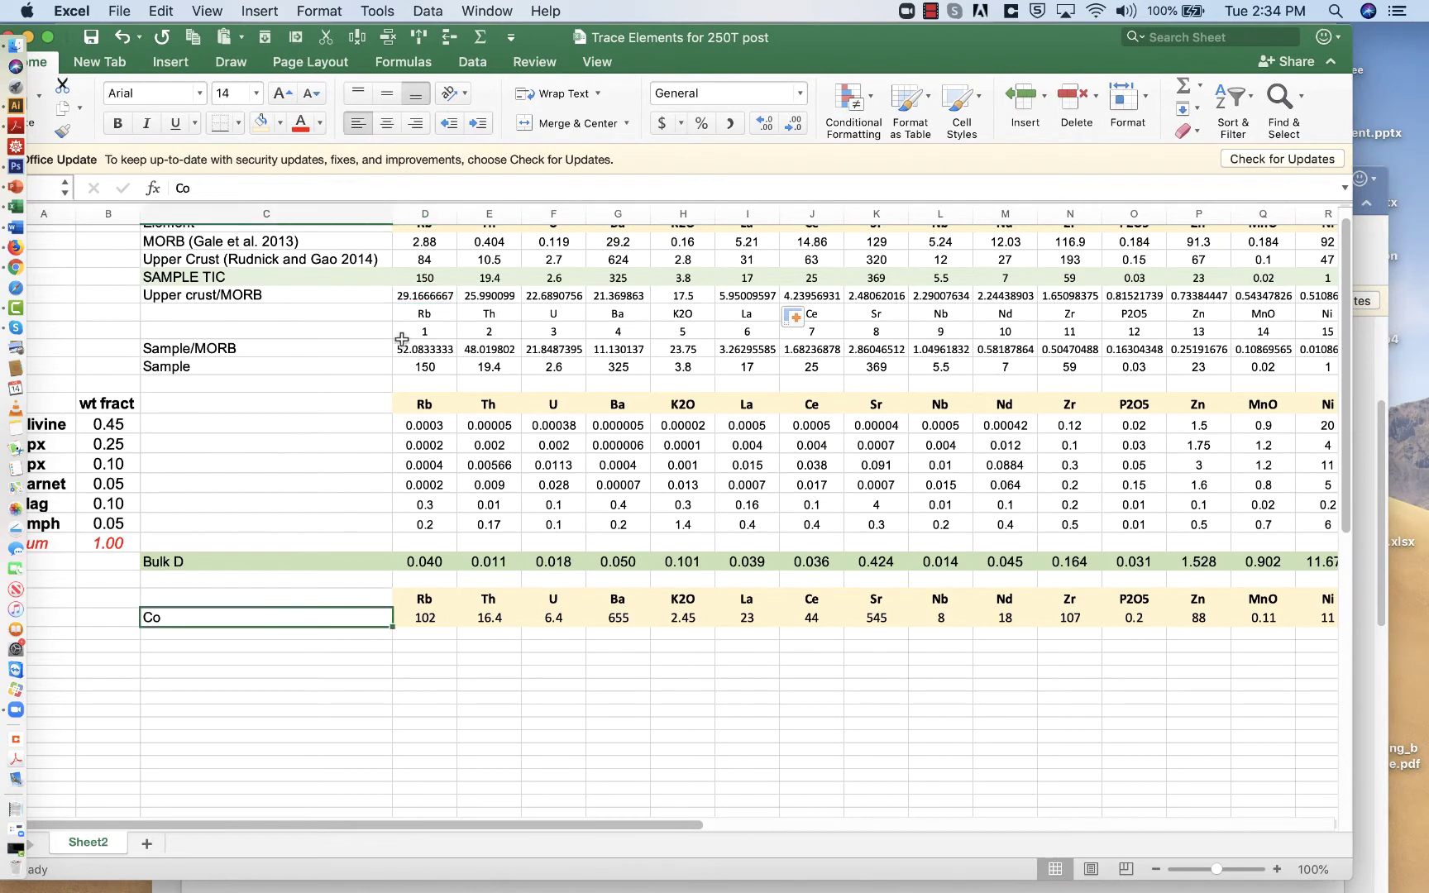
click(231, 190)
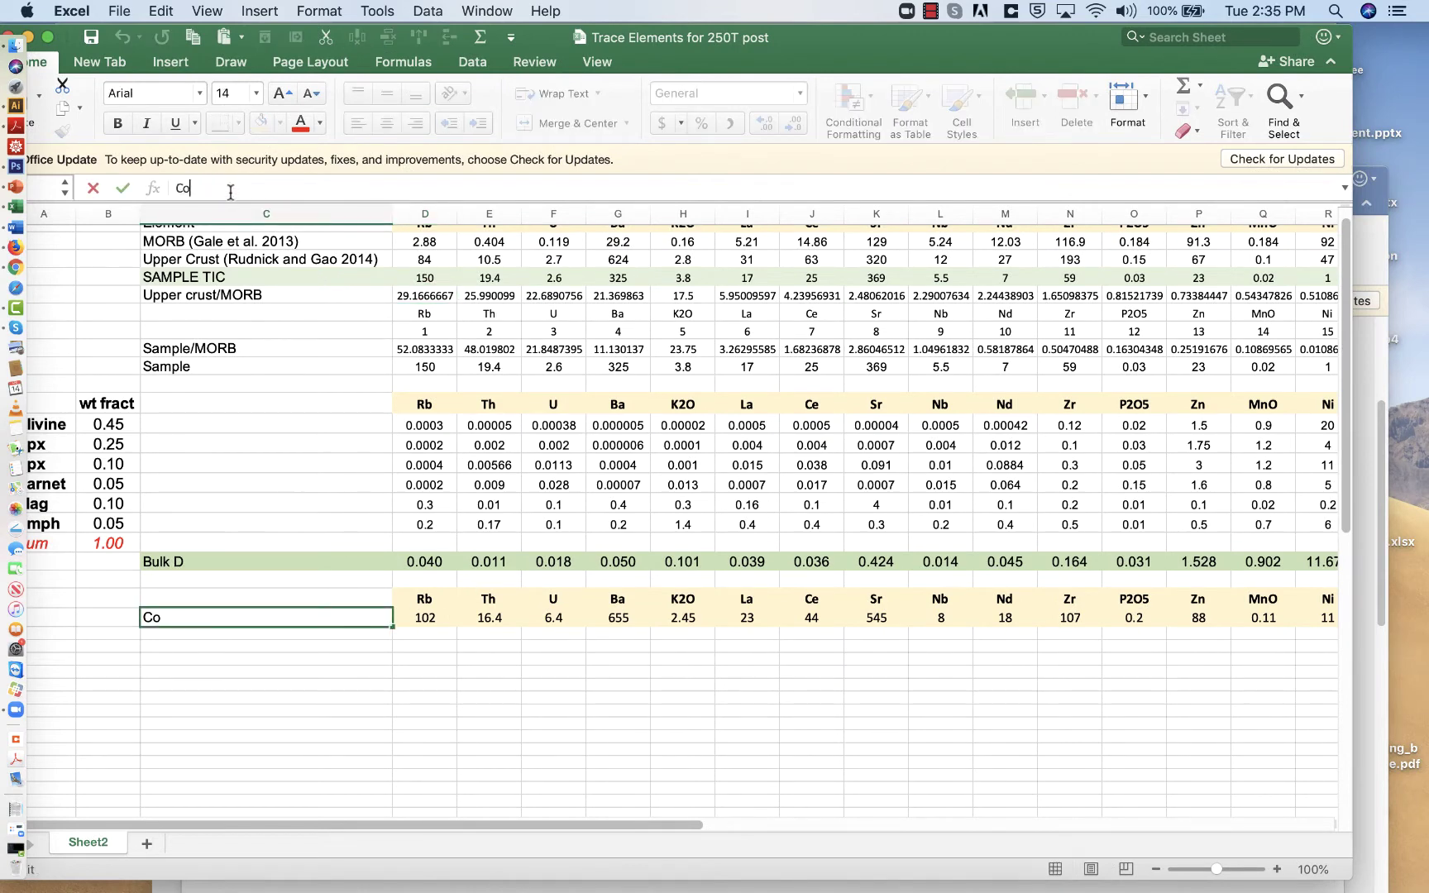
text(Starting I)
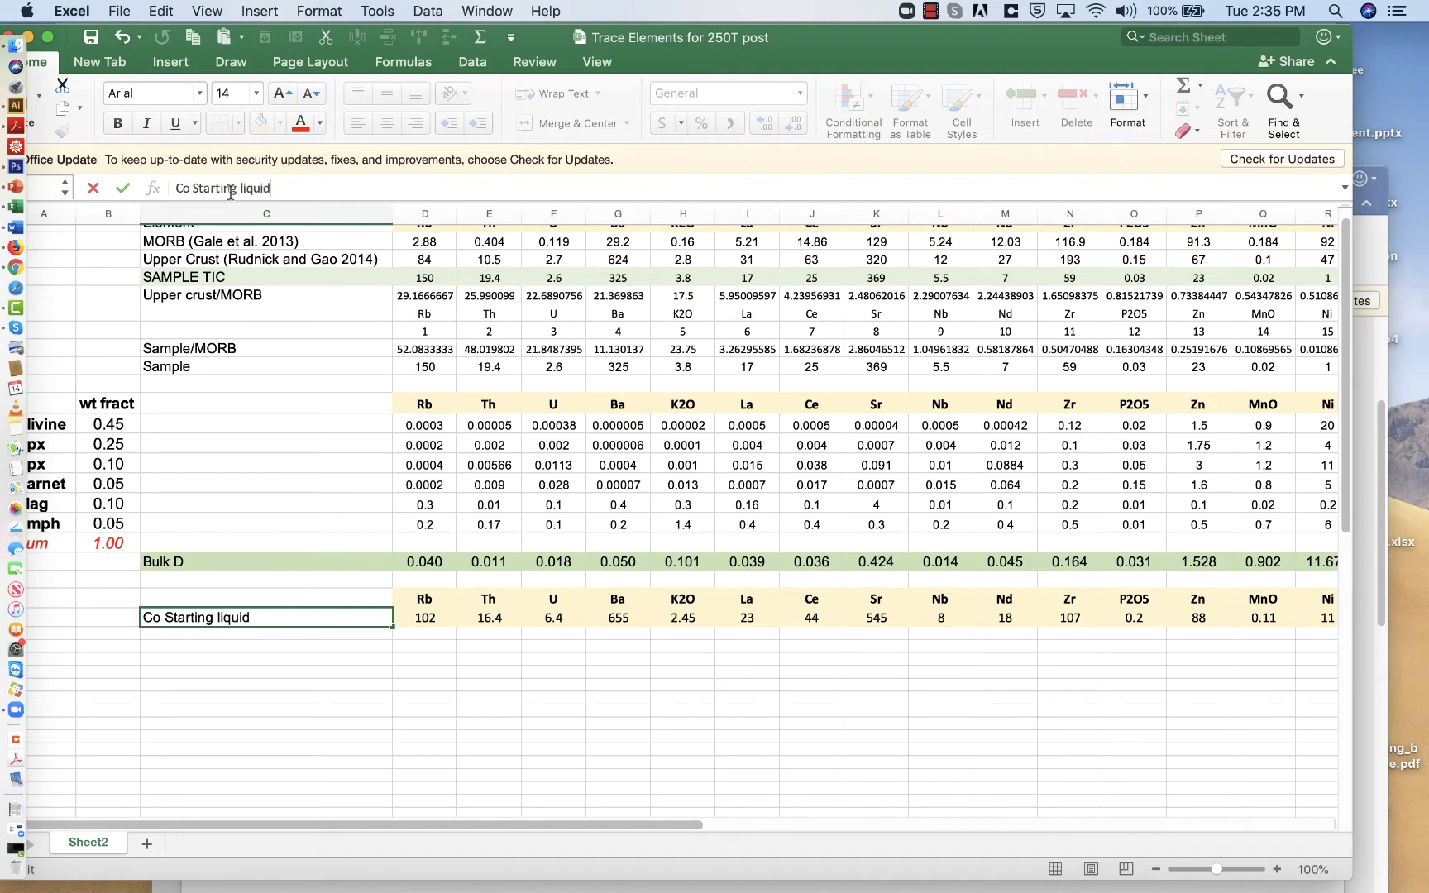
key(Return)
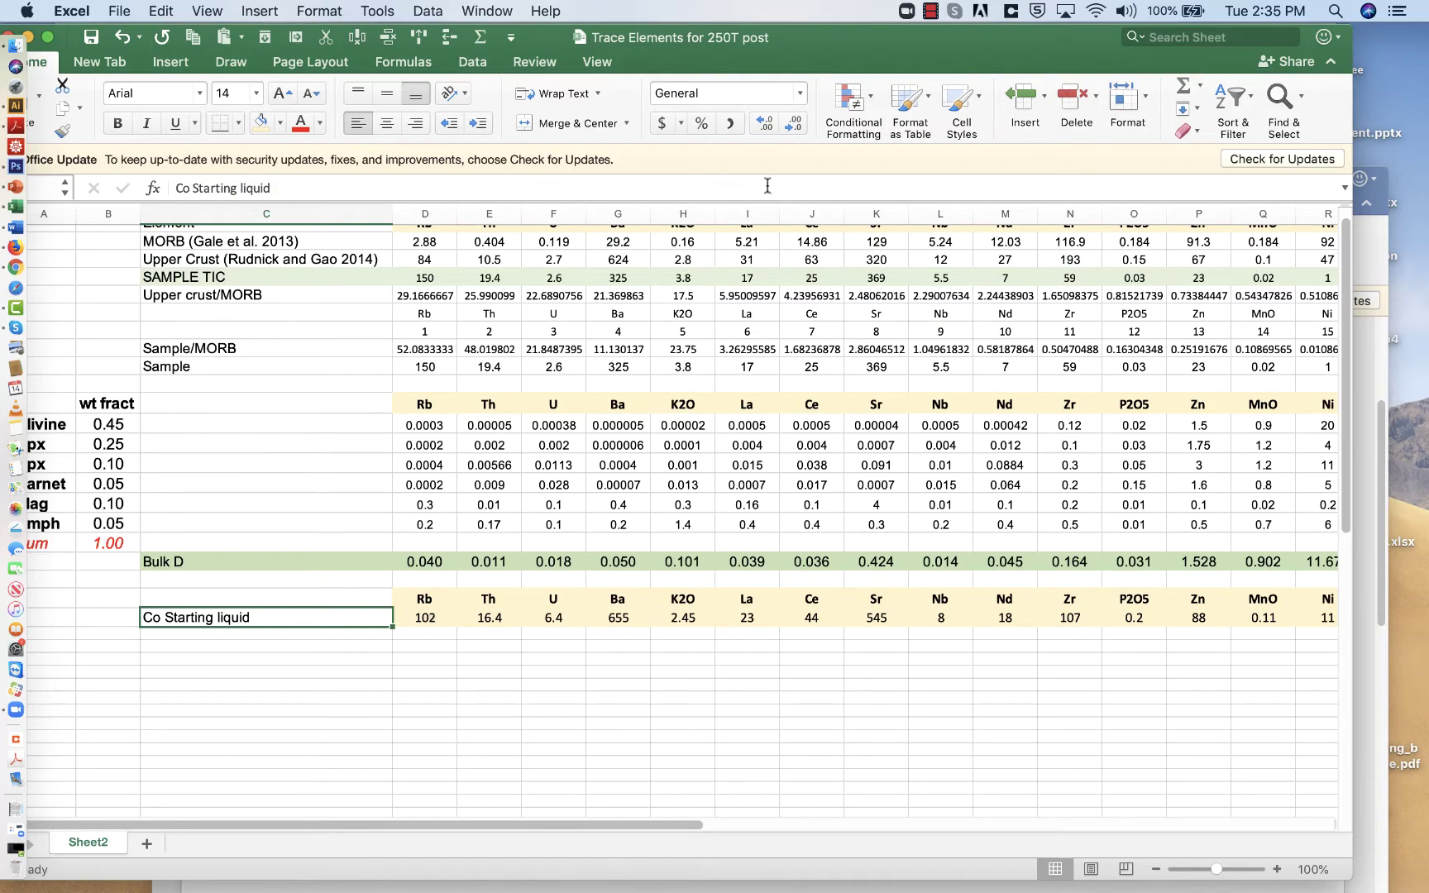
Highlight the C_liq, C_o, F and D−1 terms of the fractional crystallization equation in Word
click(1378, 254)
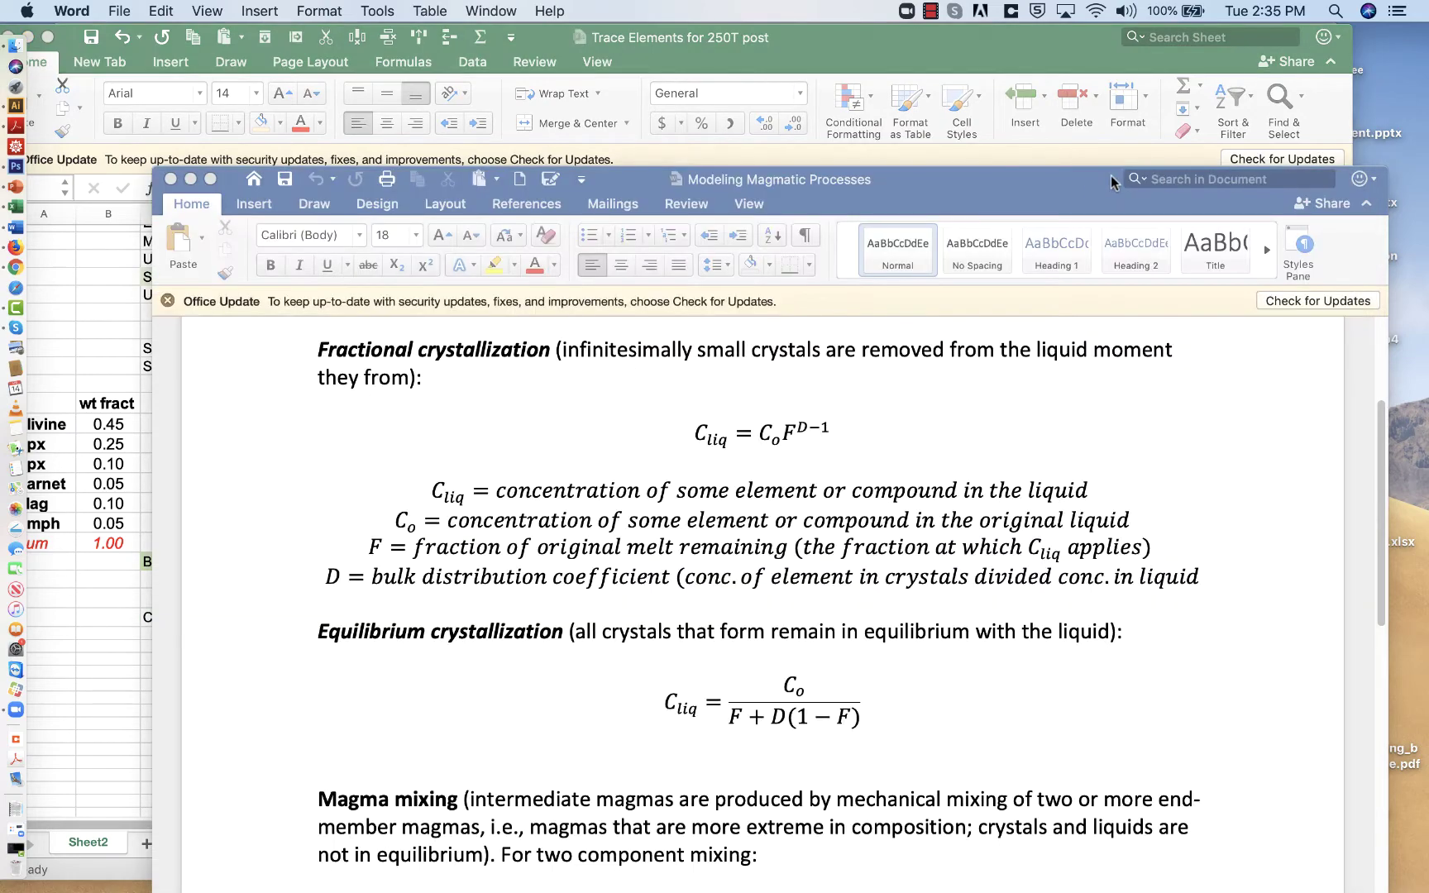
drag(1083, 185, 1006, 70)
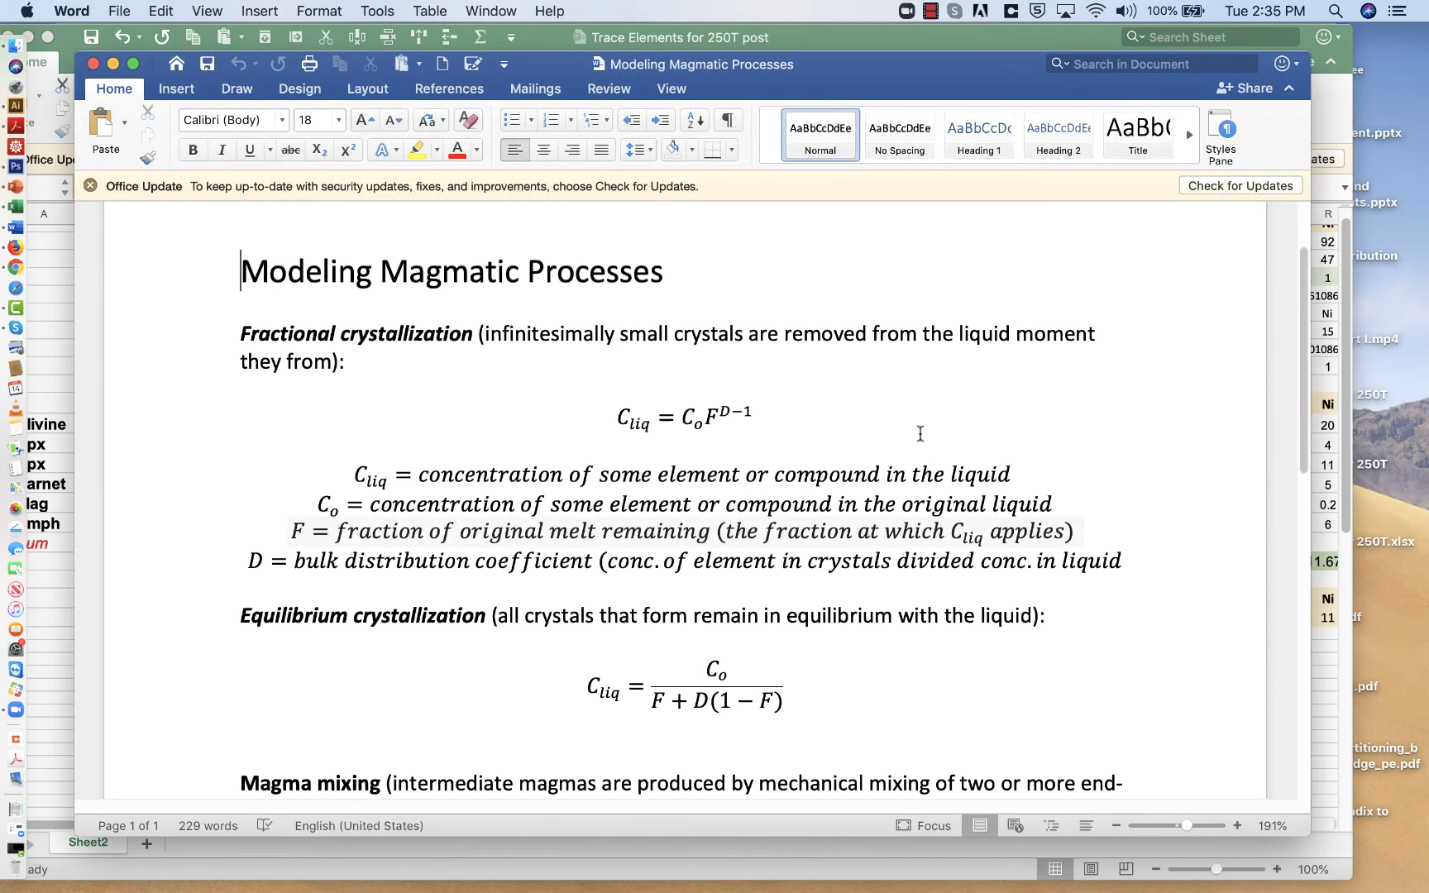
scroll(921, 434, up, 2)
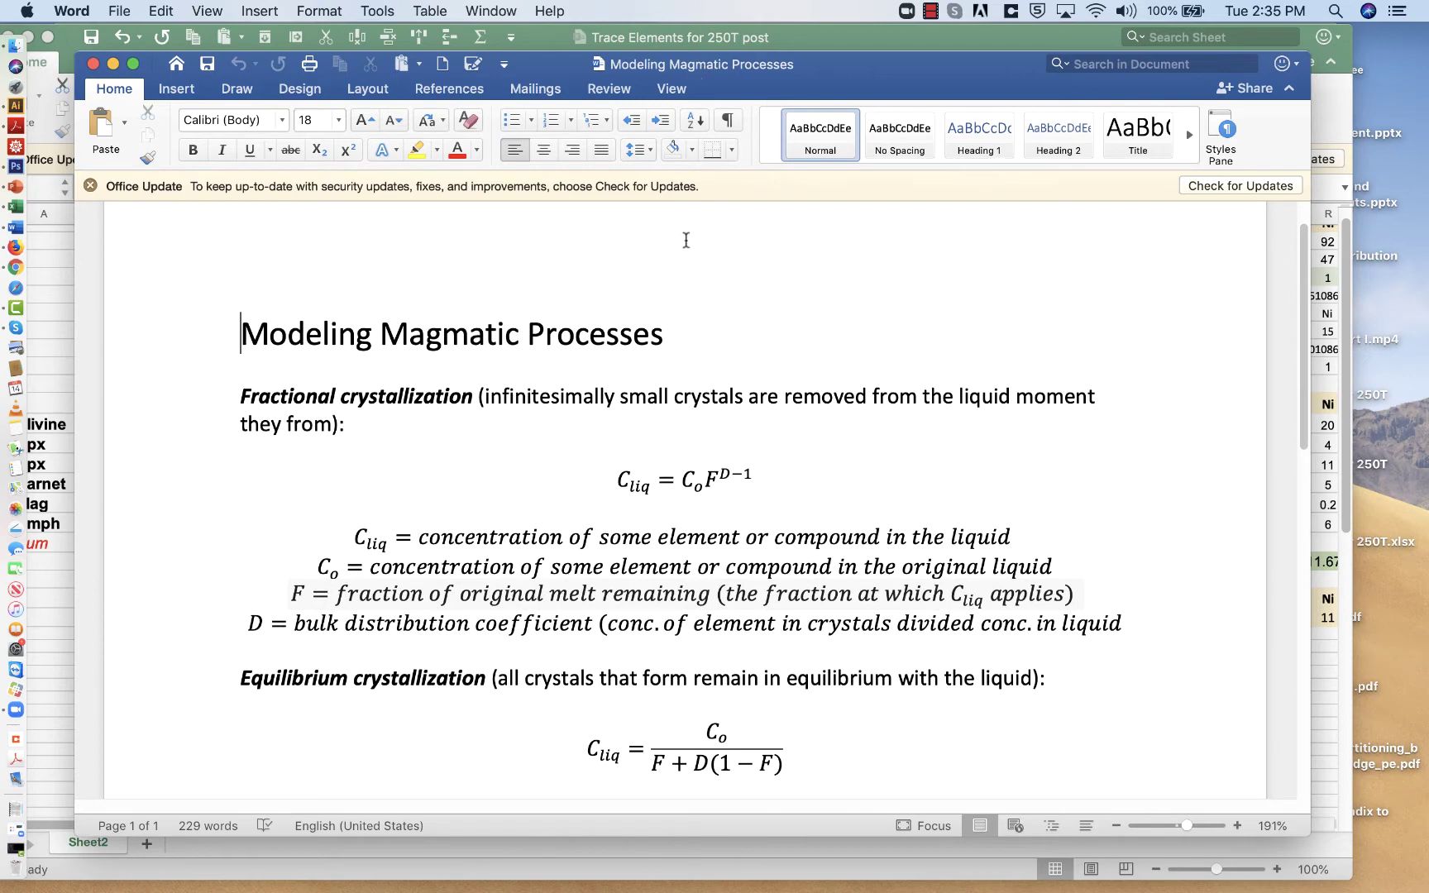
double_click(654, 486)
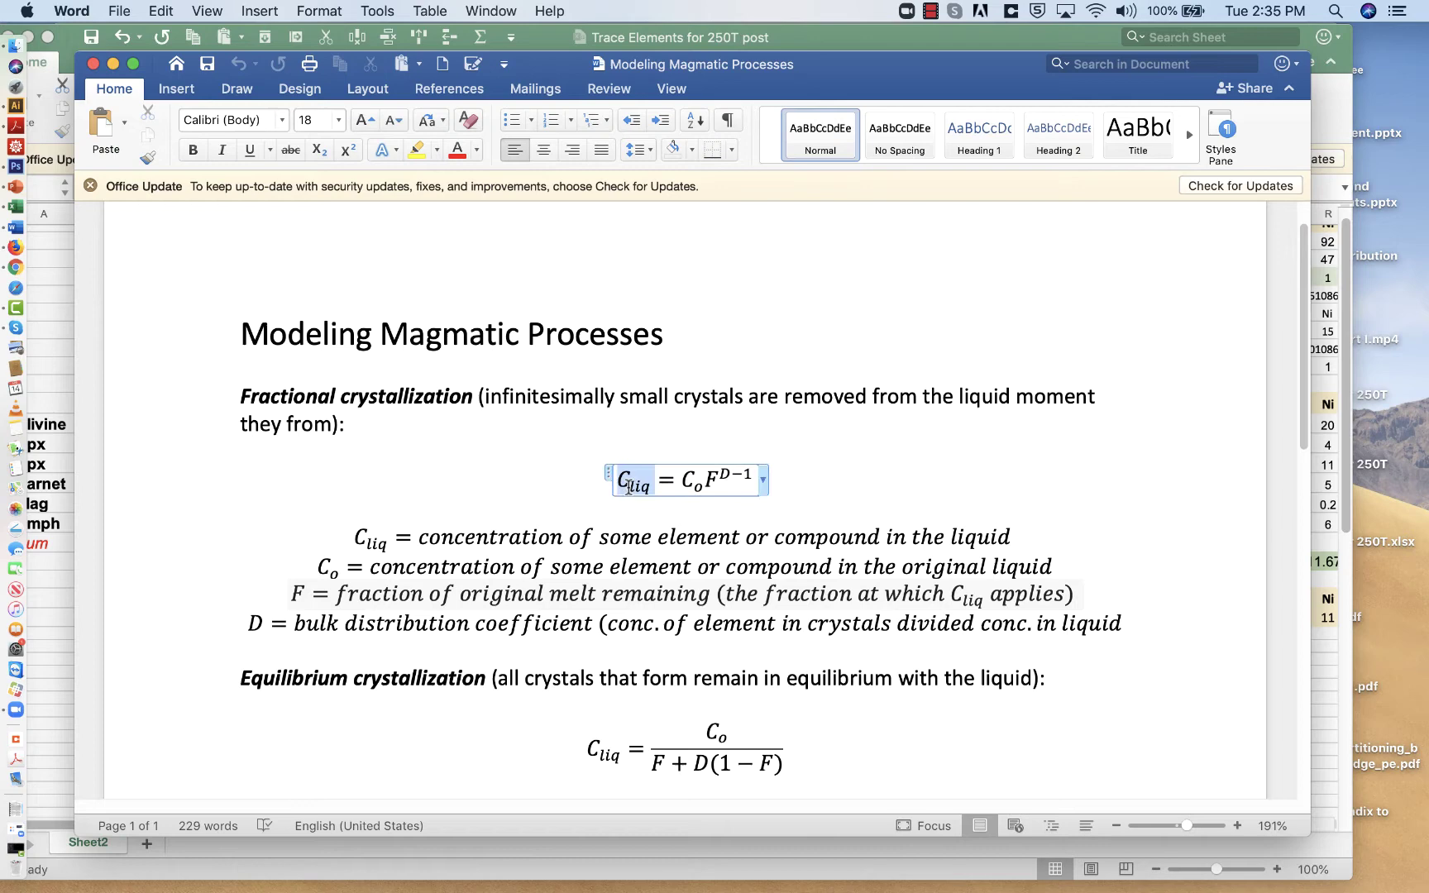
double_click(703, 486)
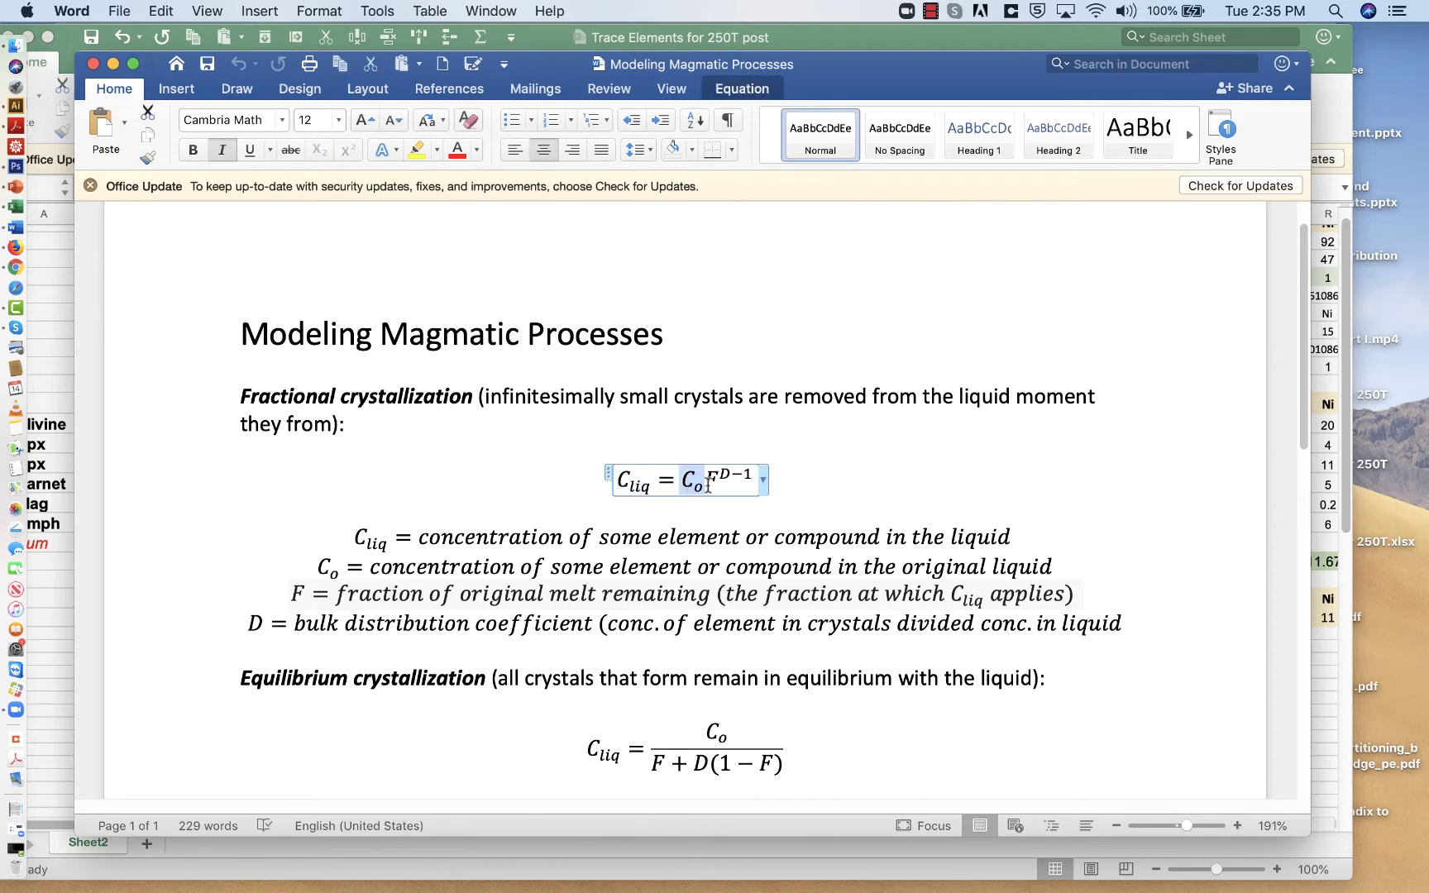
click(708, 485)
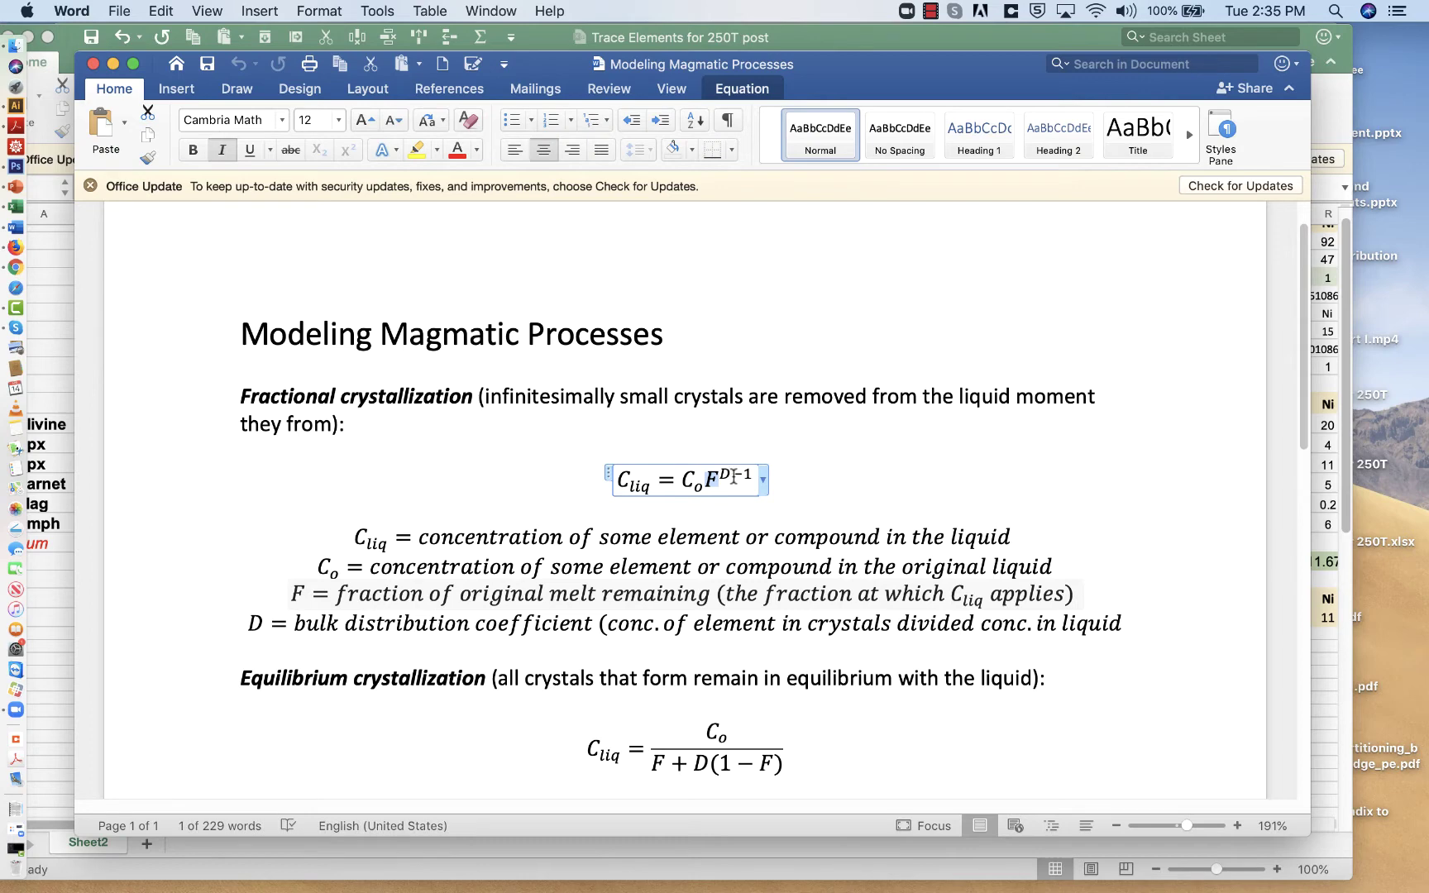
click(727, 474)
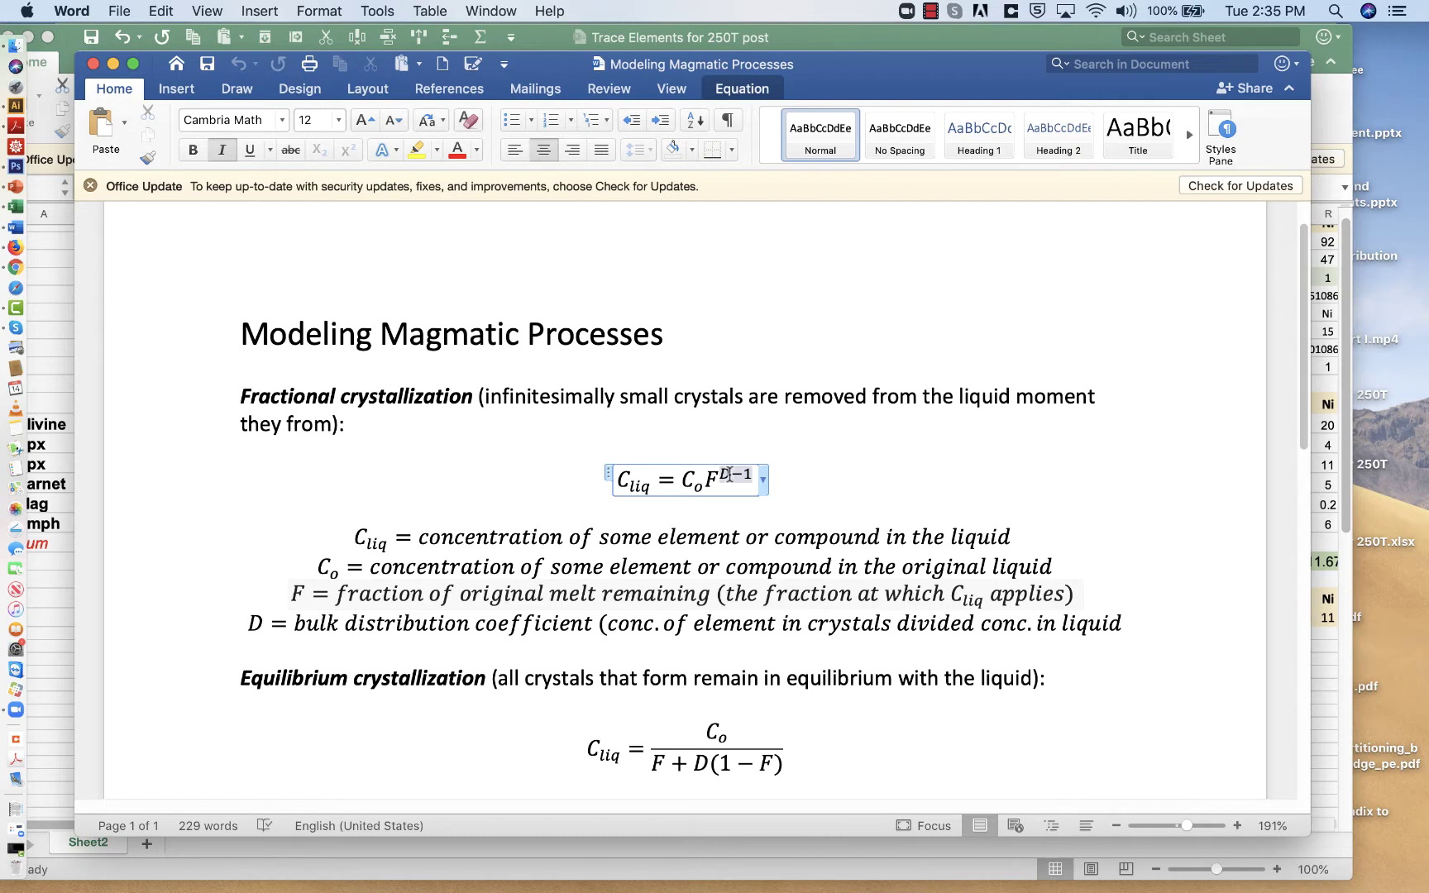
click(912, 36)
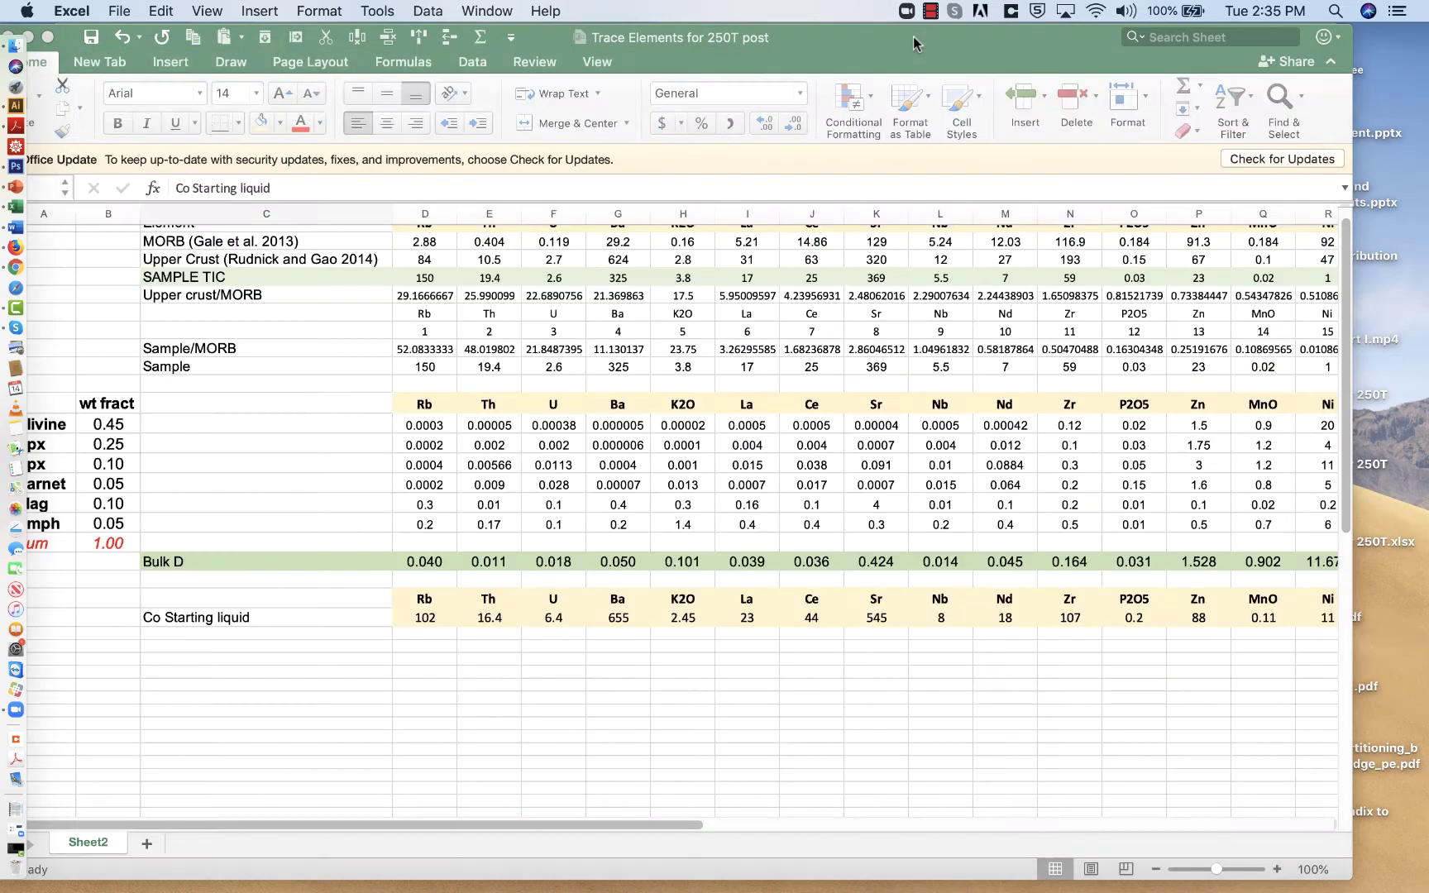
click(228, 563)
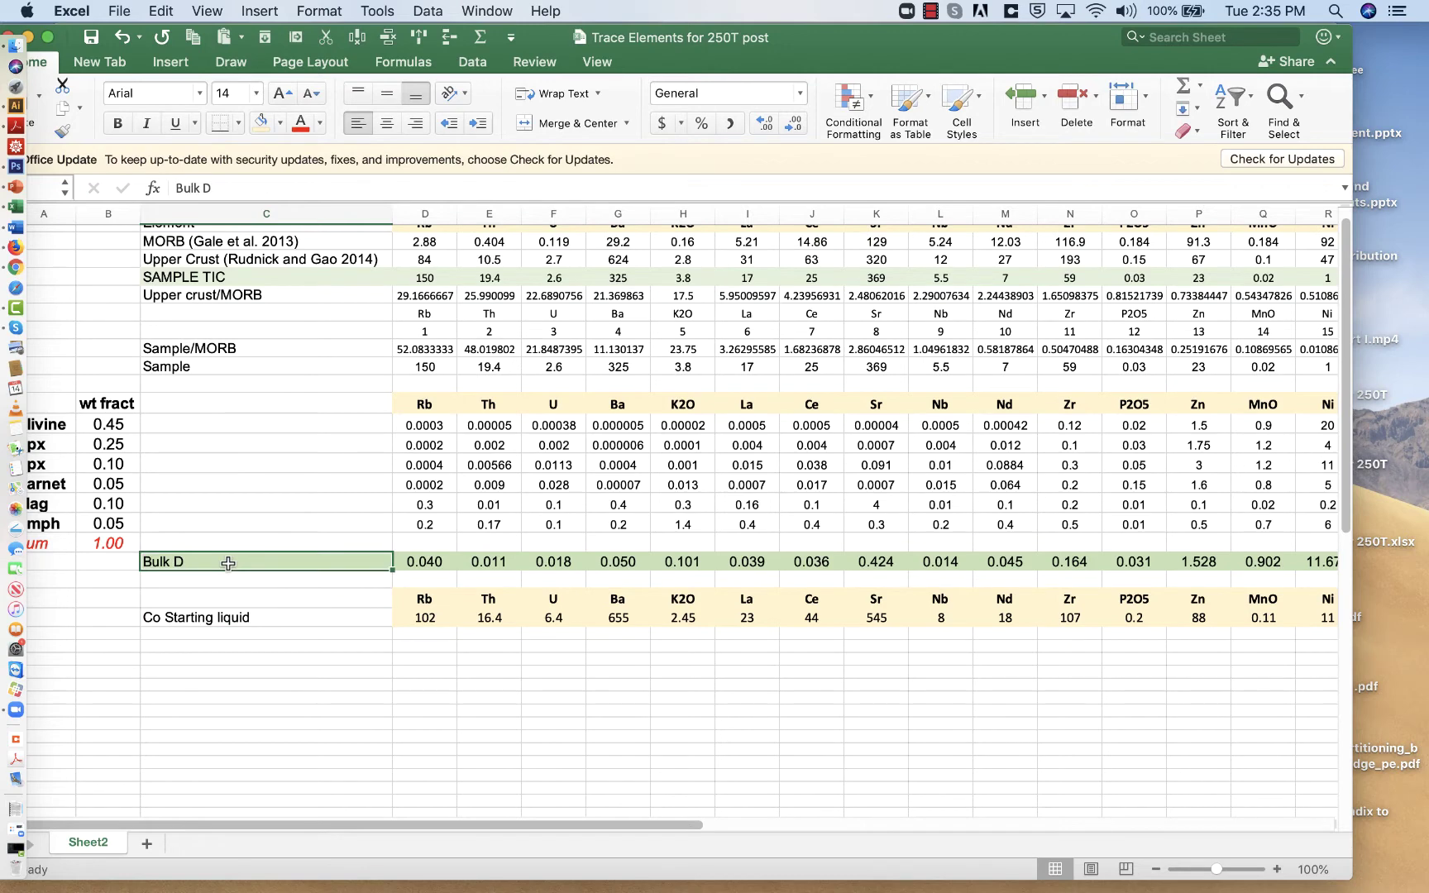
click(443, 560)
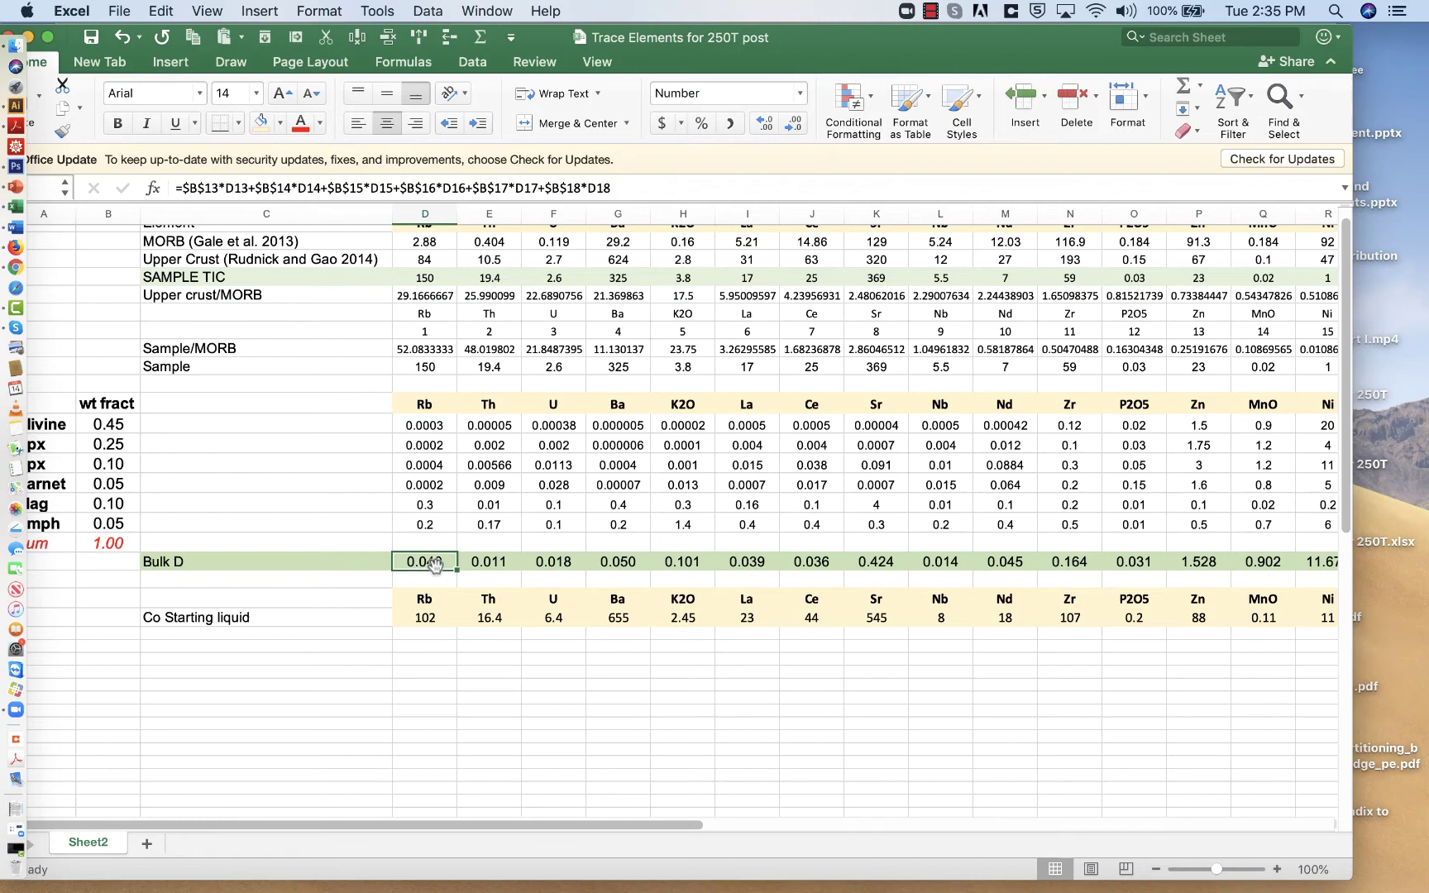
click(458, 189)
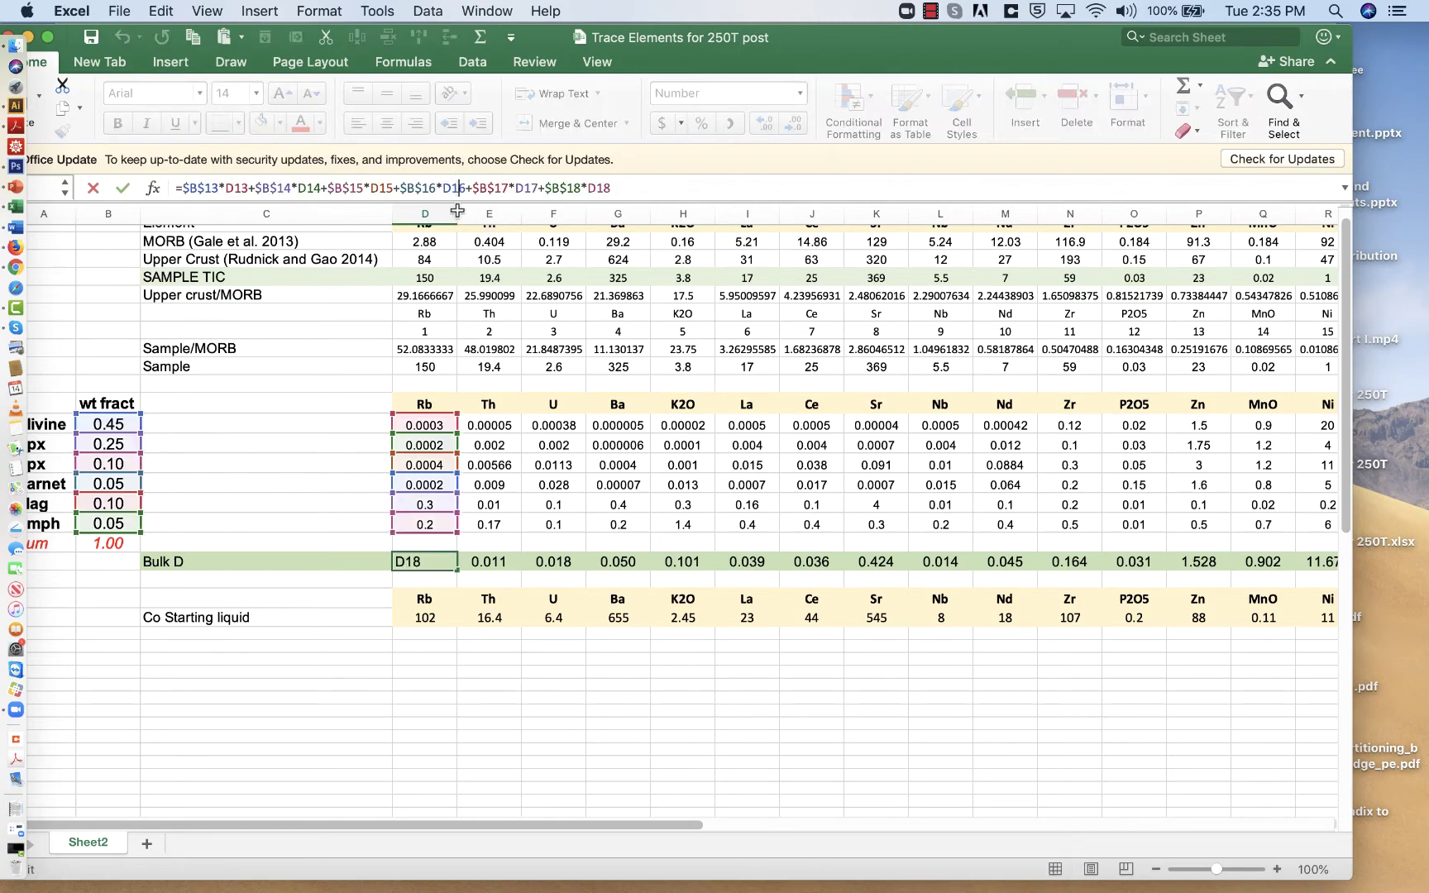
scroll(686, 248, down, 2)
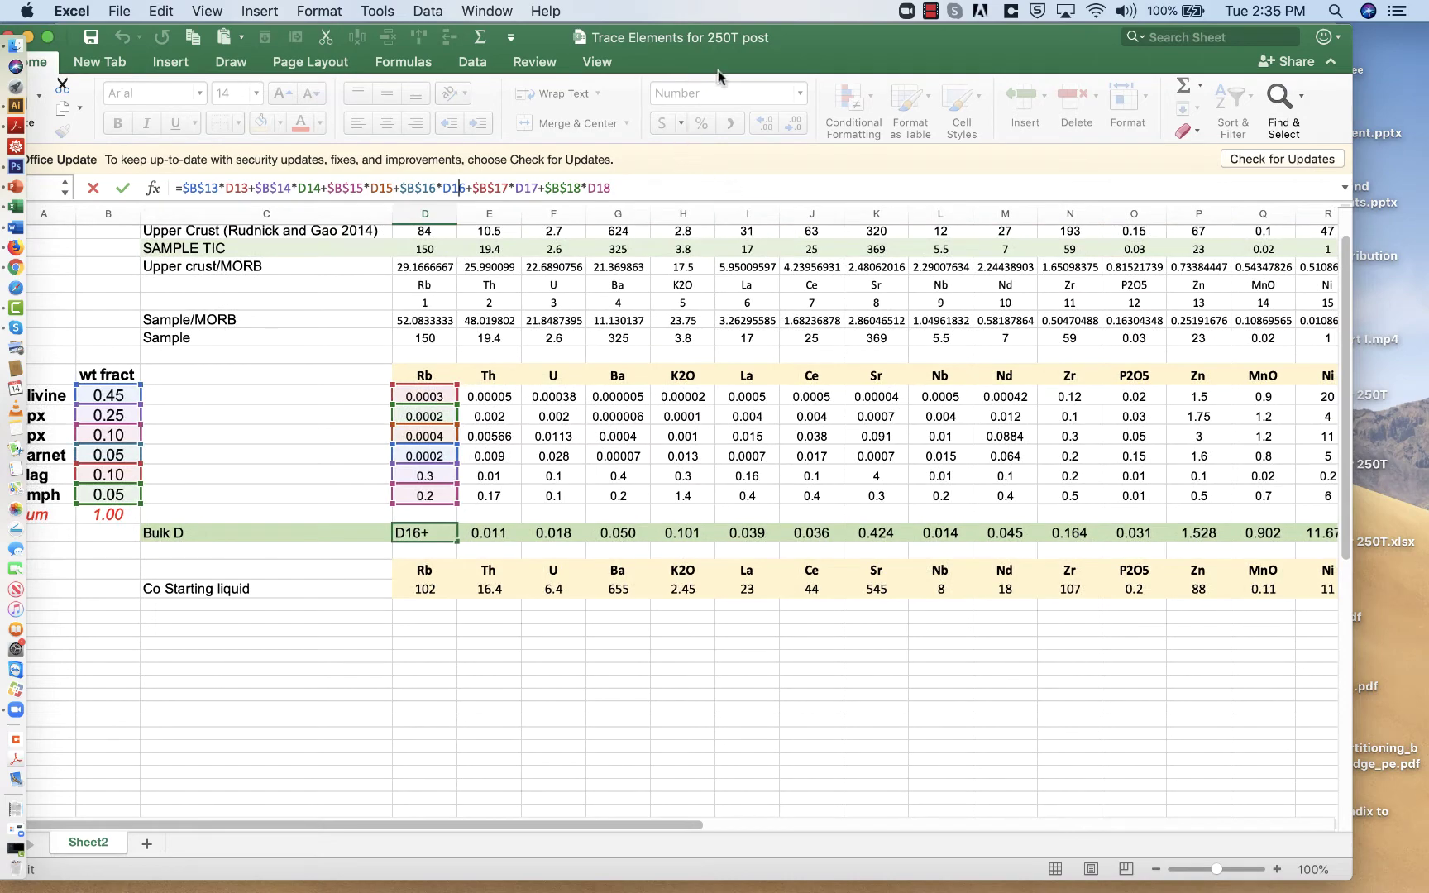
drag(717, 70, 831, 74)
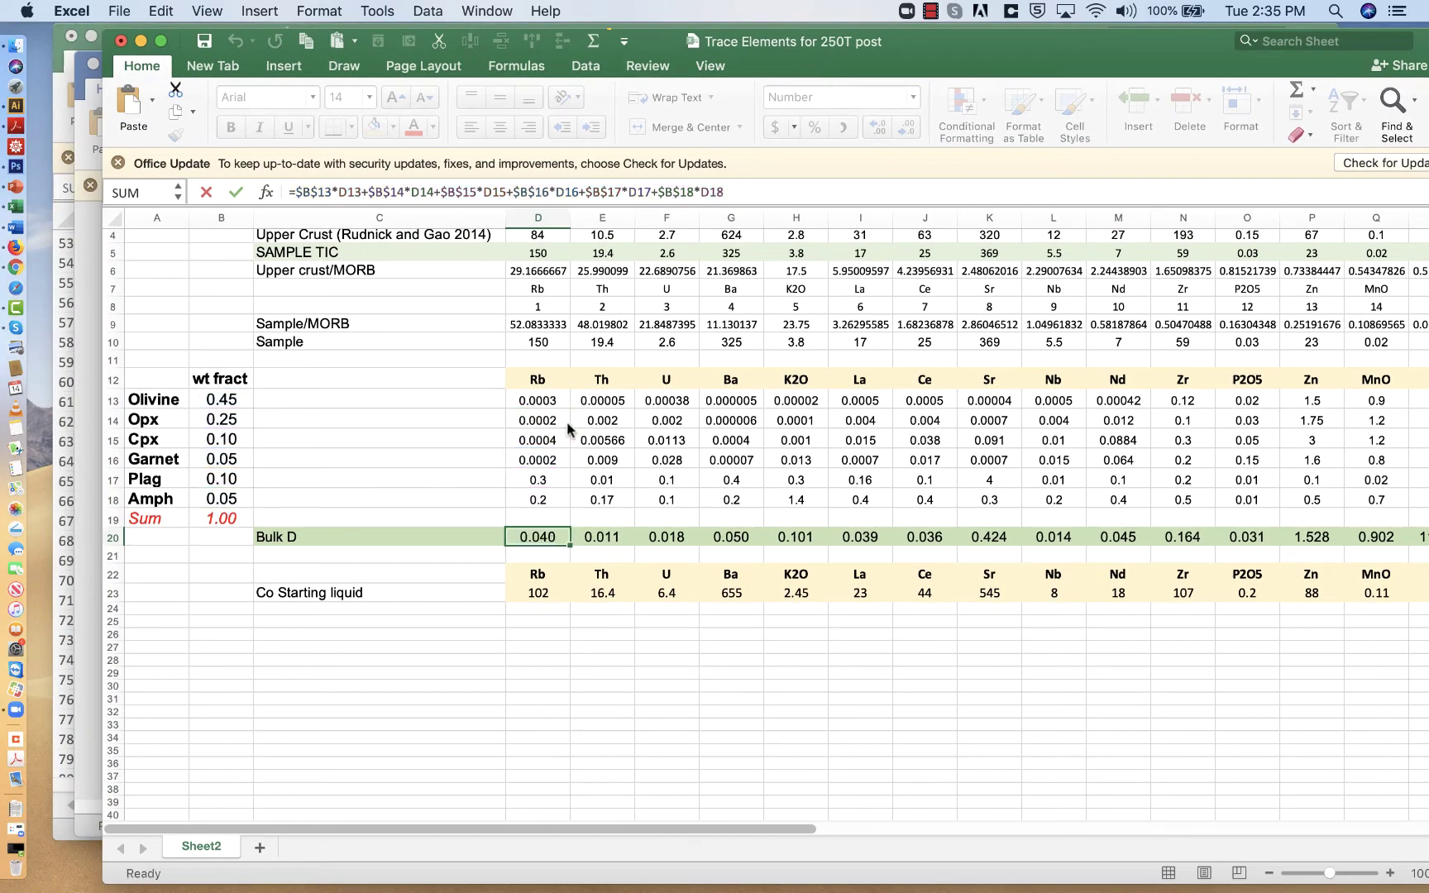
key(Escape)
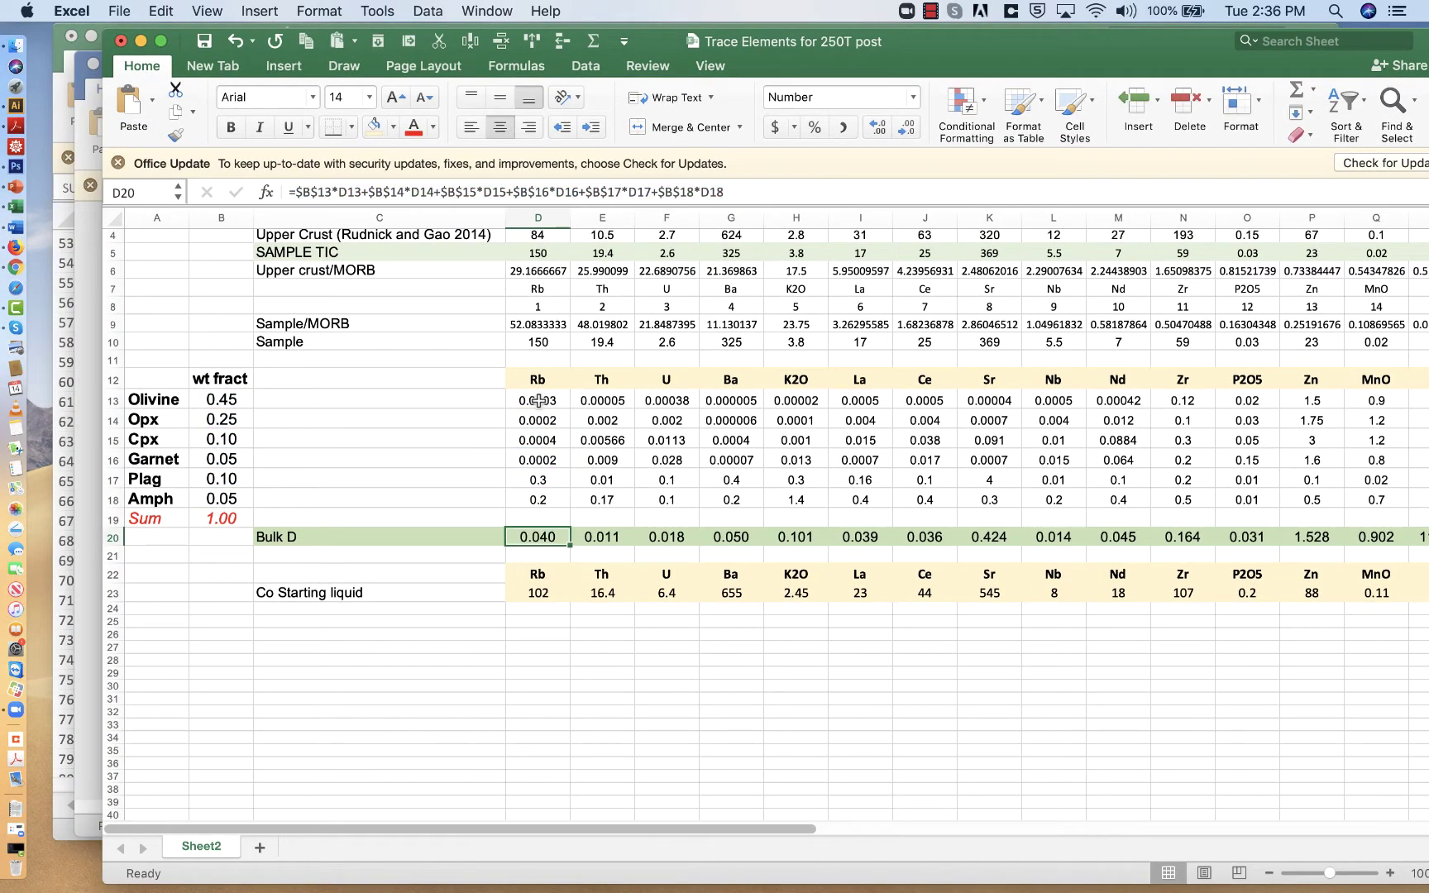
click(539, 401)
Enter the label 'Mineral/melt part coeff' in cell C12
click(470, 379)
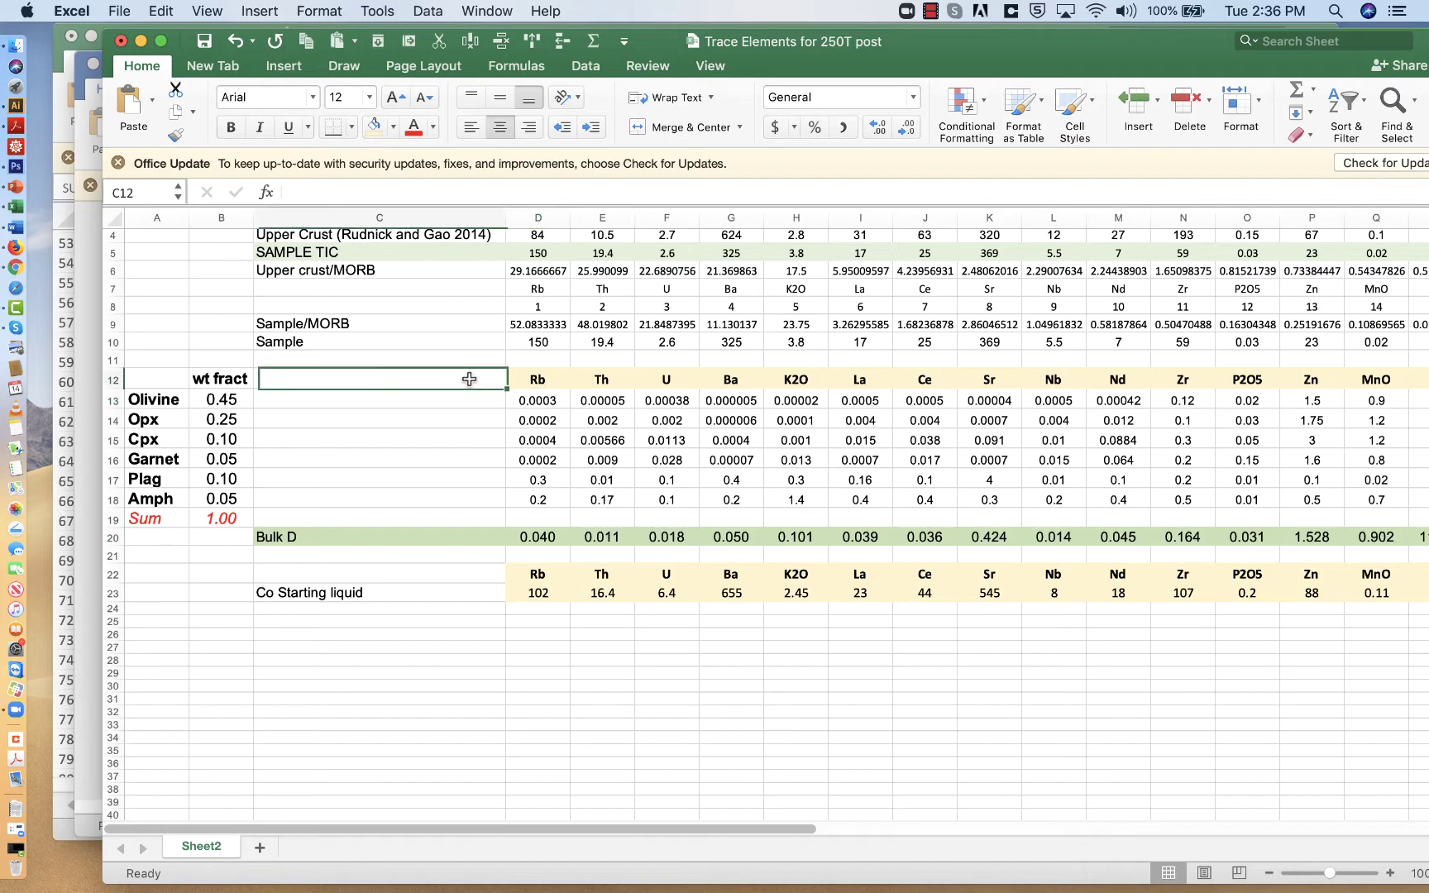
text(Mineral)
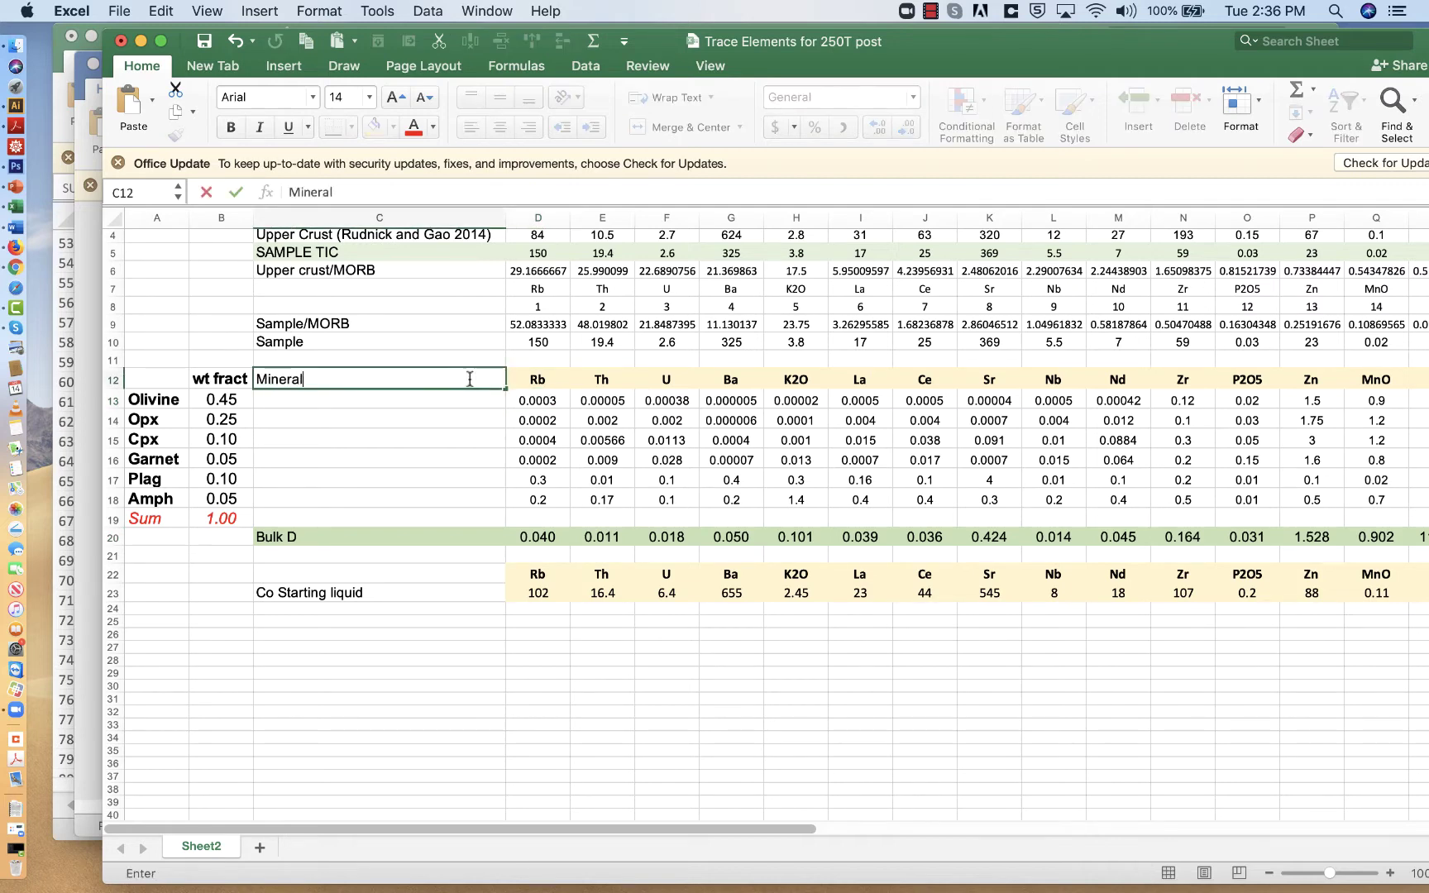
text(/melt part coeff)
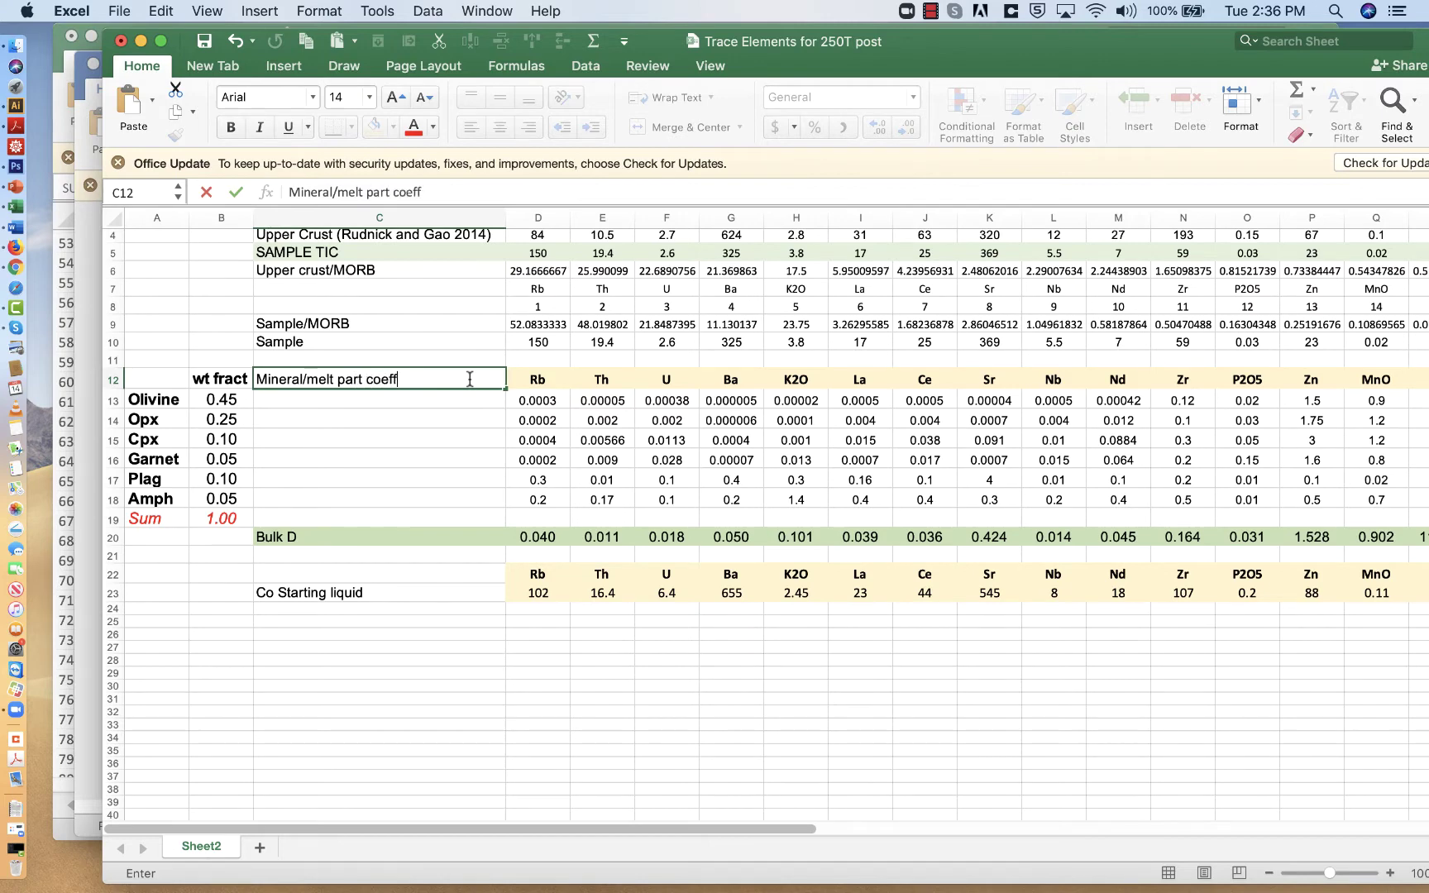
key(Return)
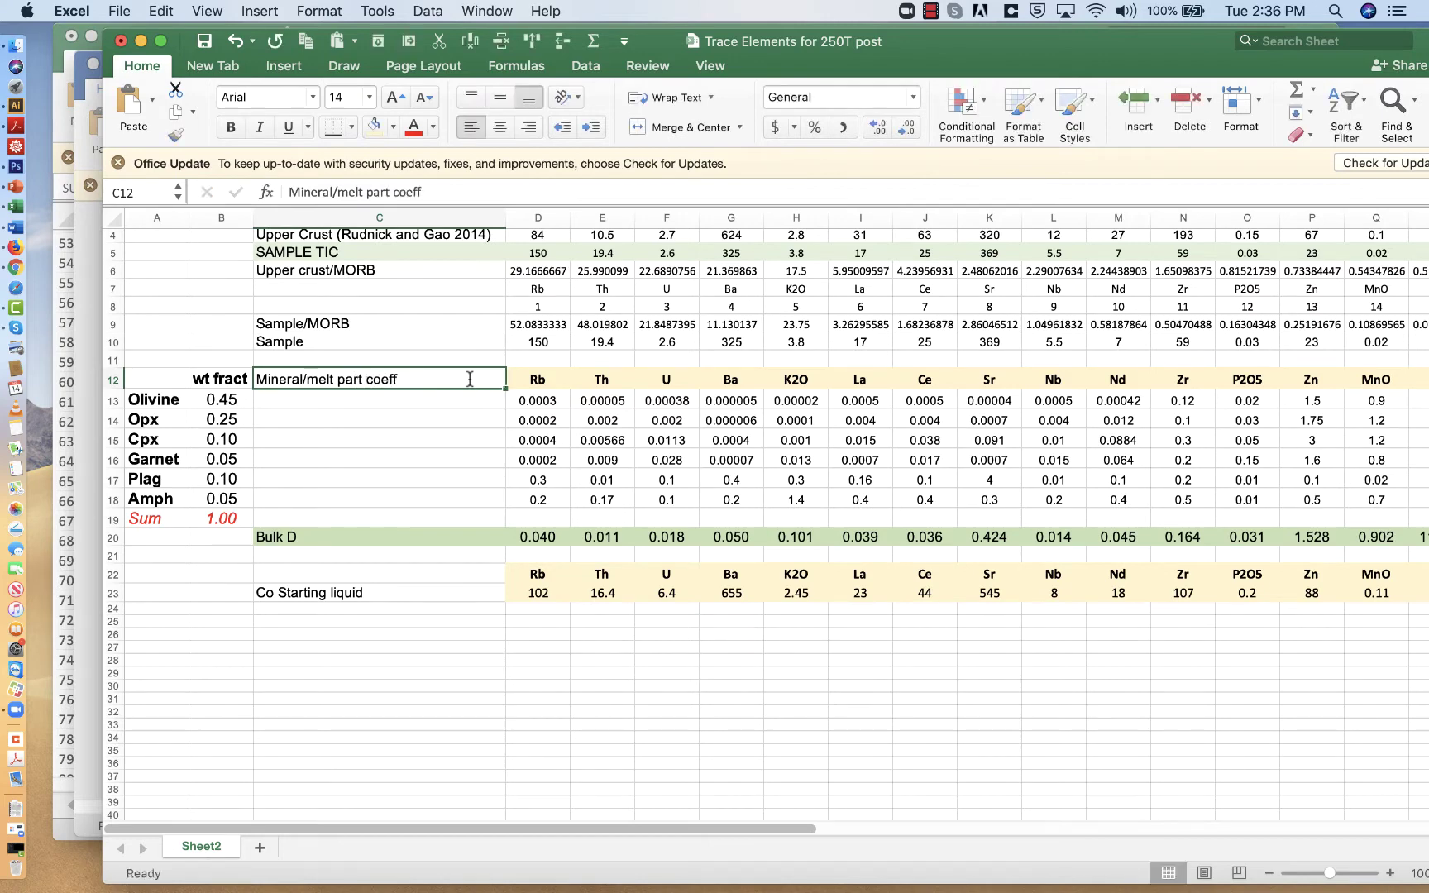
Review the Rb coefficients from olivine 0.0003 to amphibole 0.2 and the Bulk D formula in D20
click(551, 405)
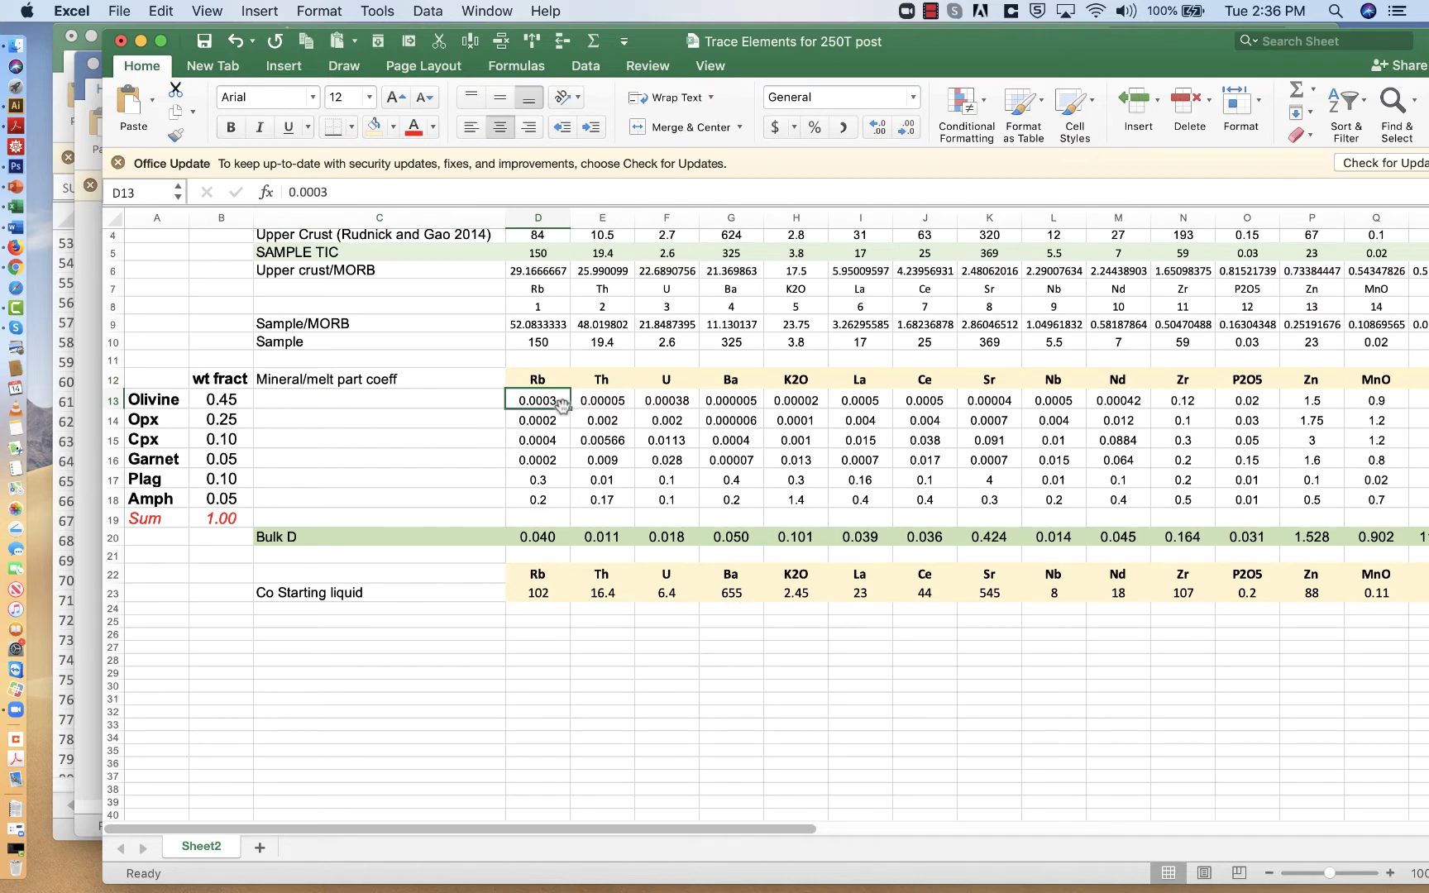
click(555, 503)
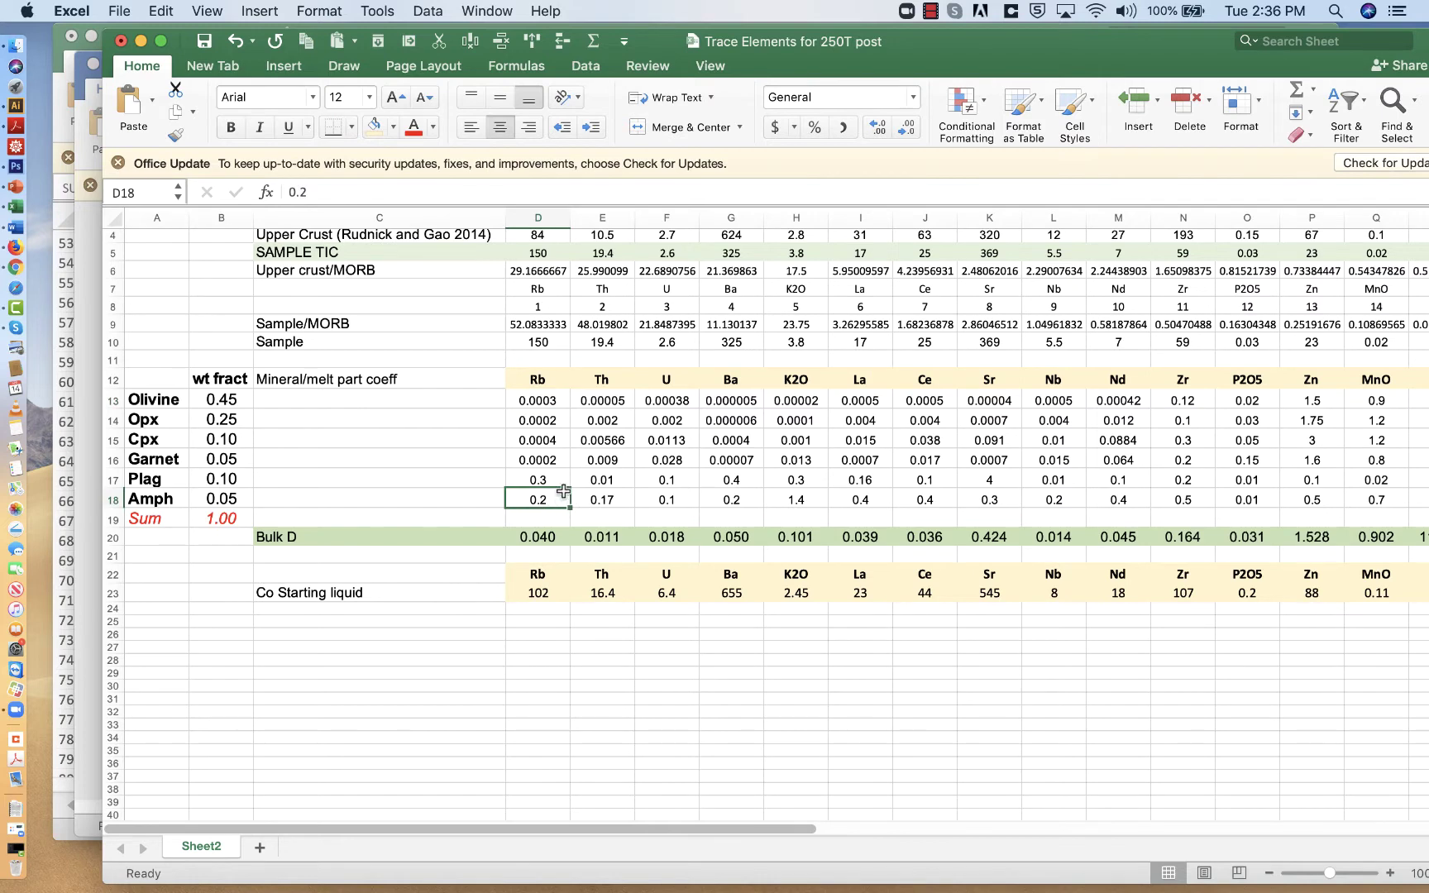
click(549, 401)
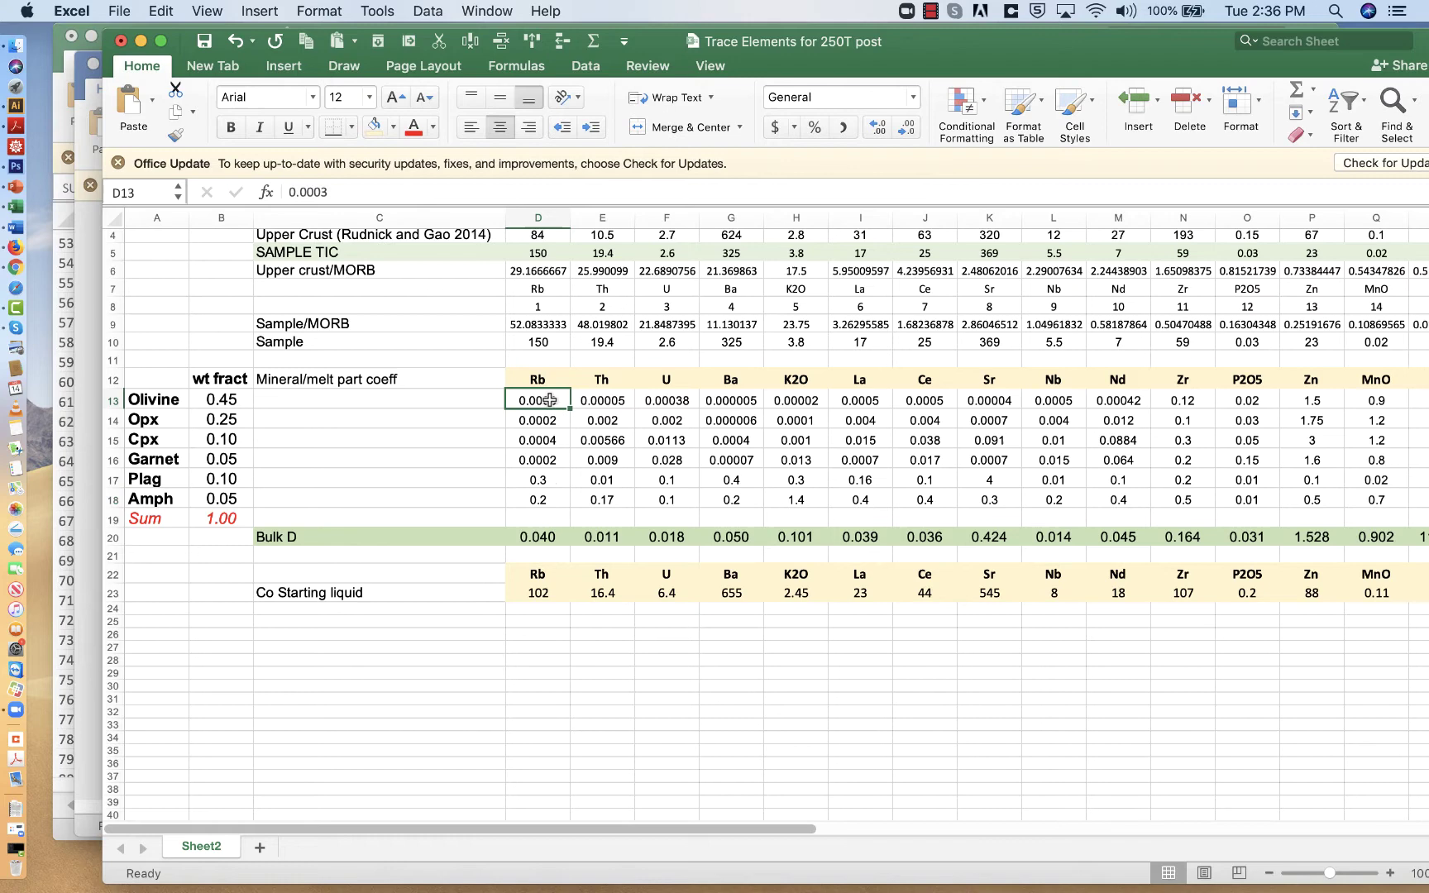
click(546, 440)
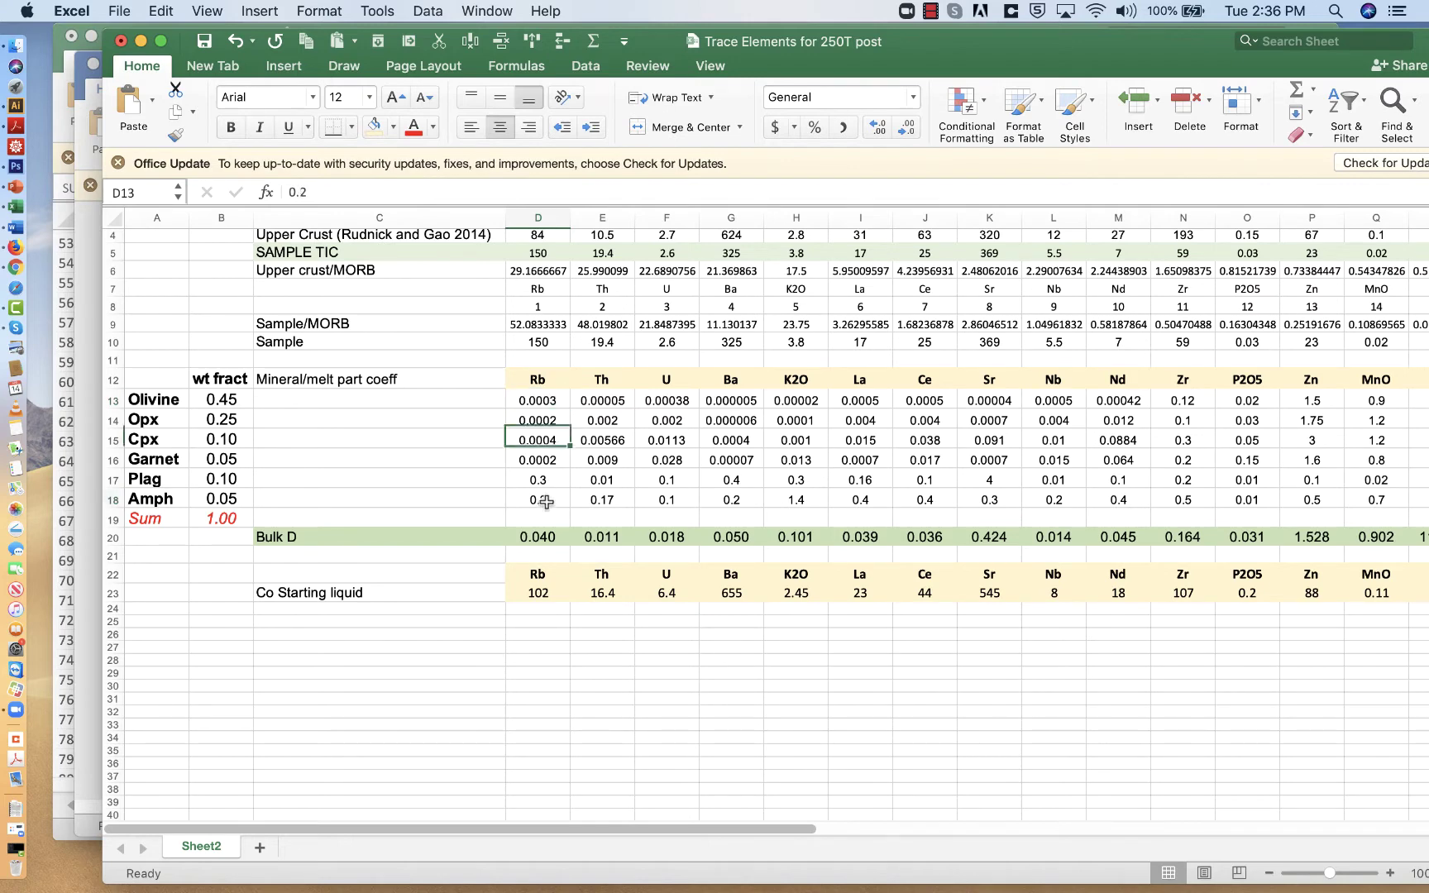
click(545, 500)
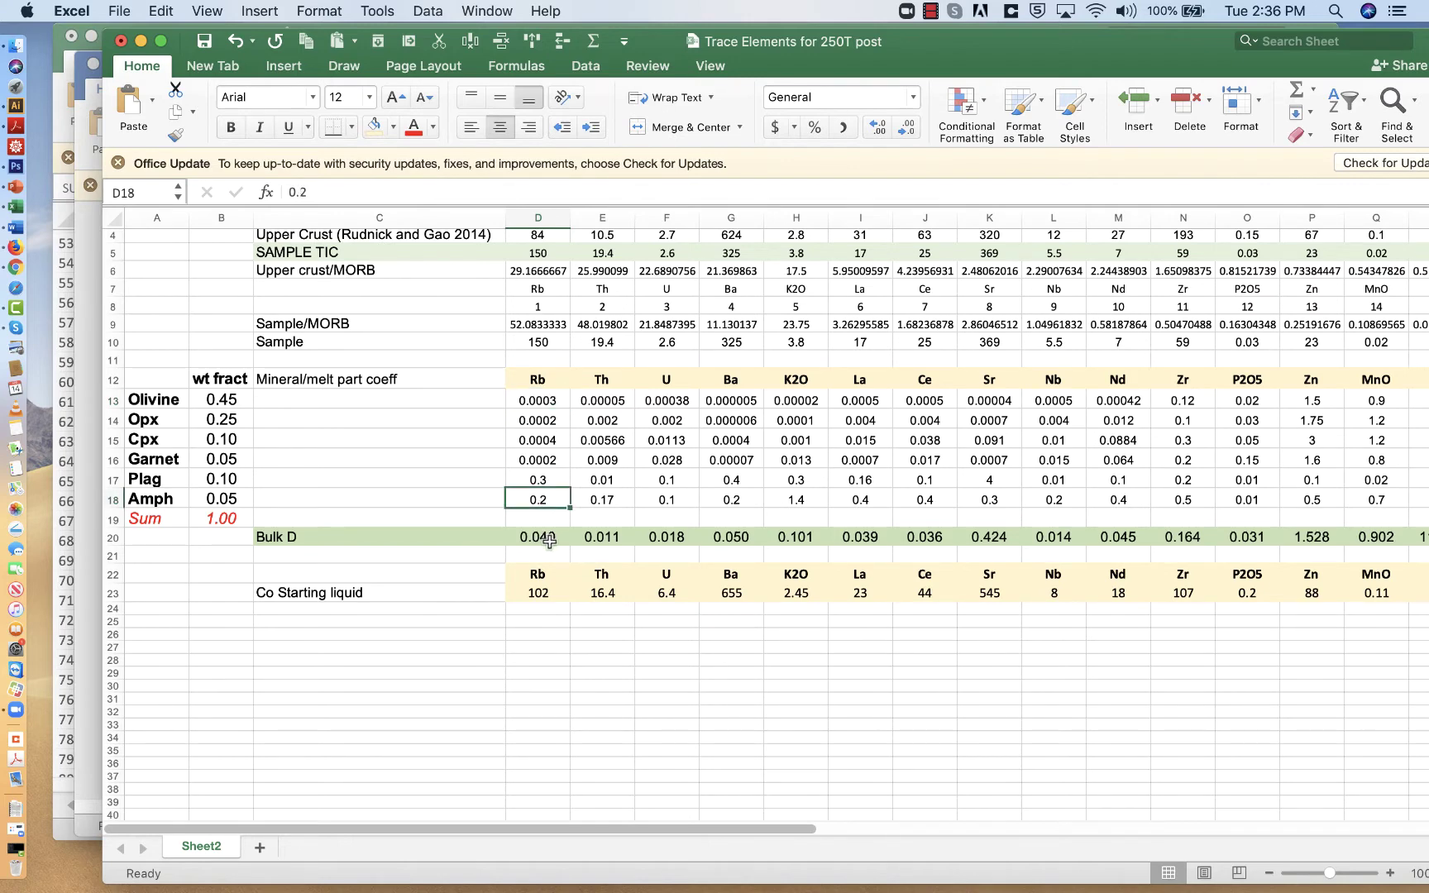
click(548, 537)
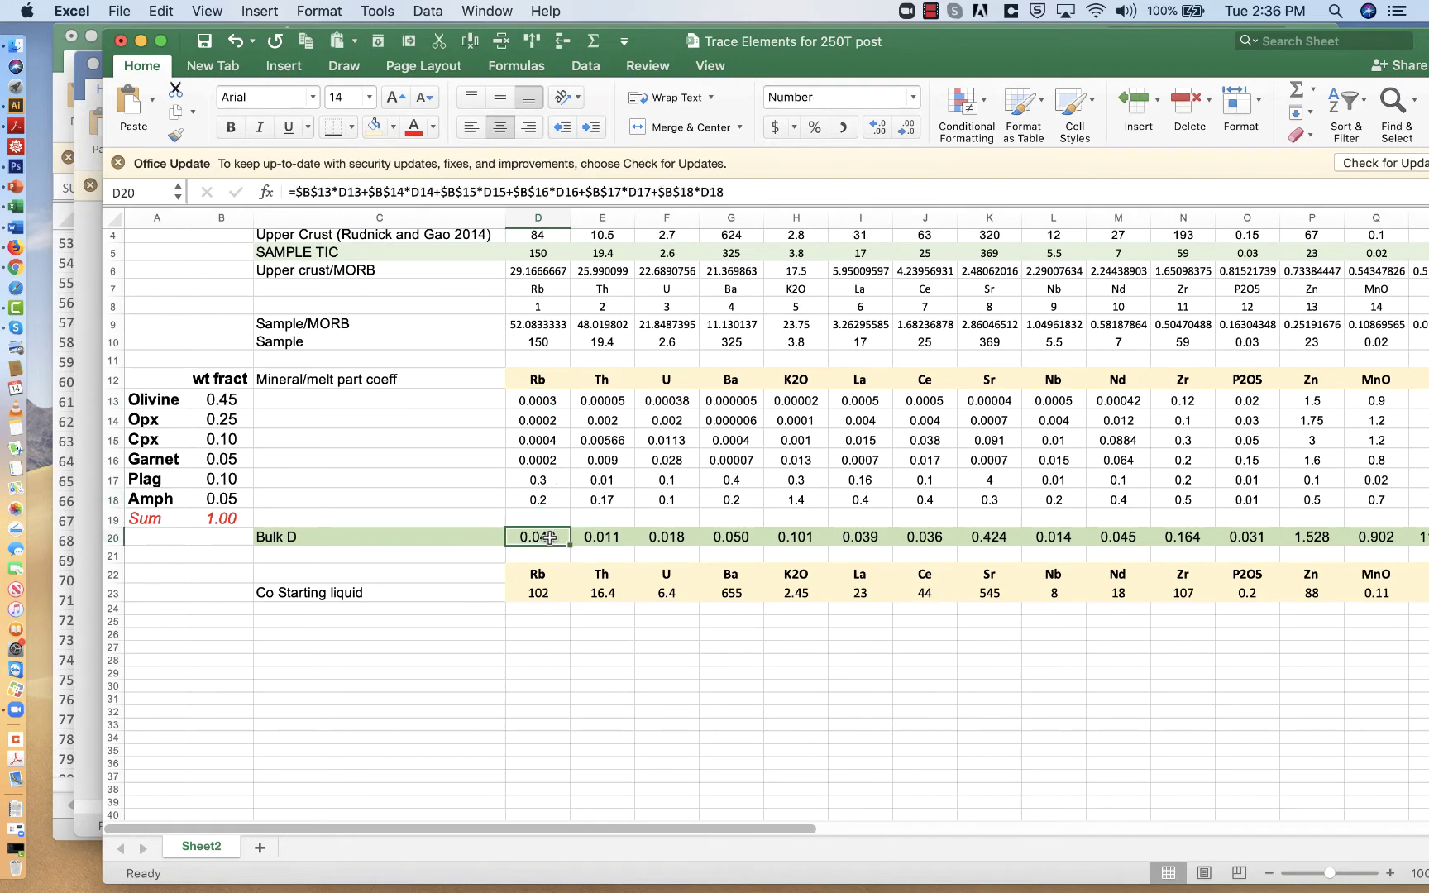
click(528, 192)
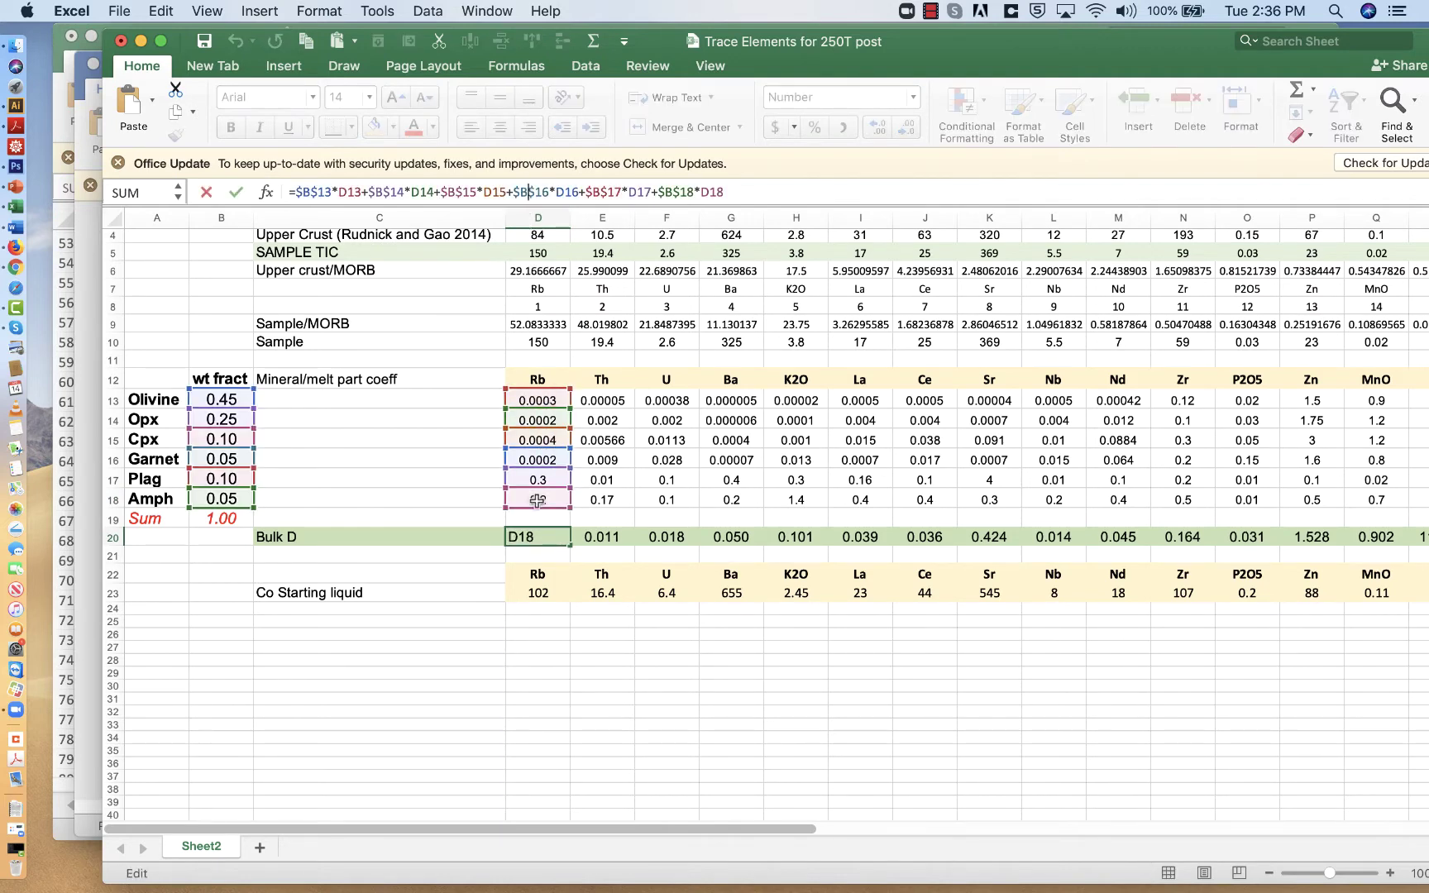
key(Return)
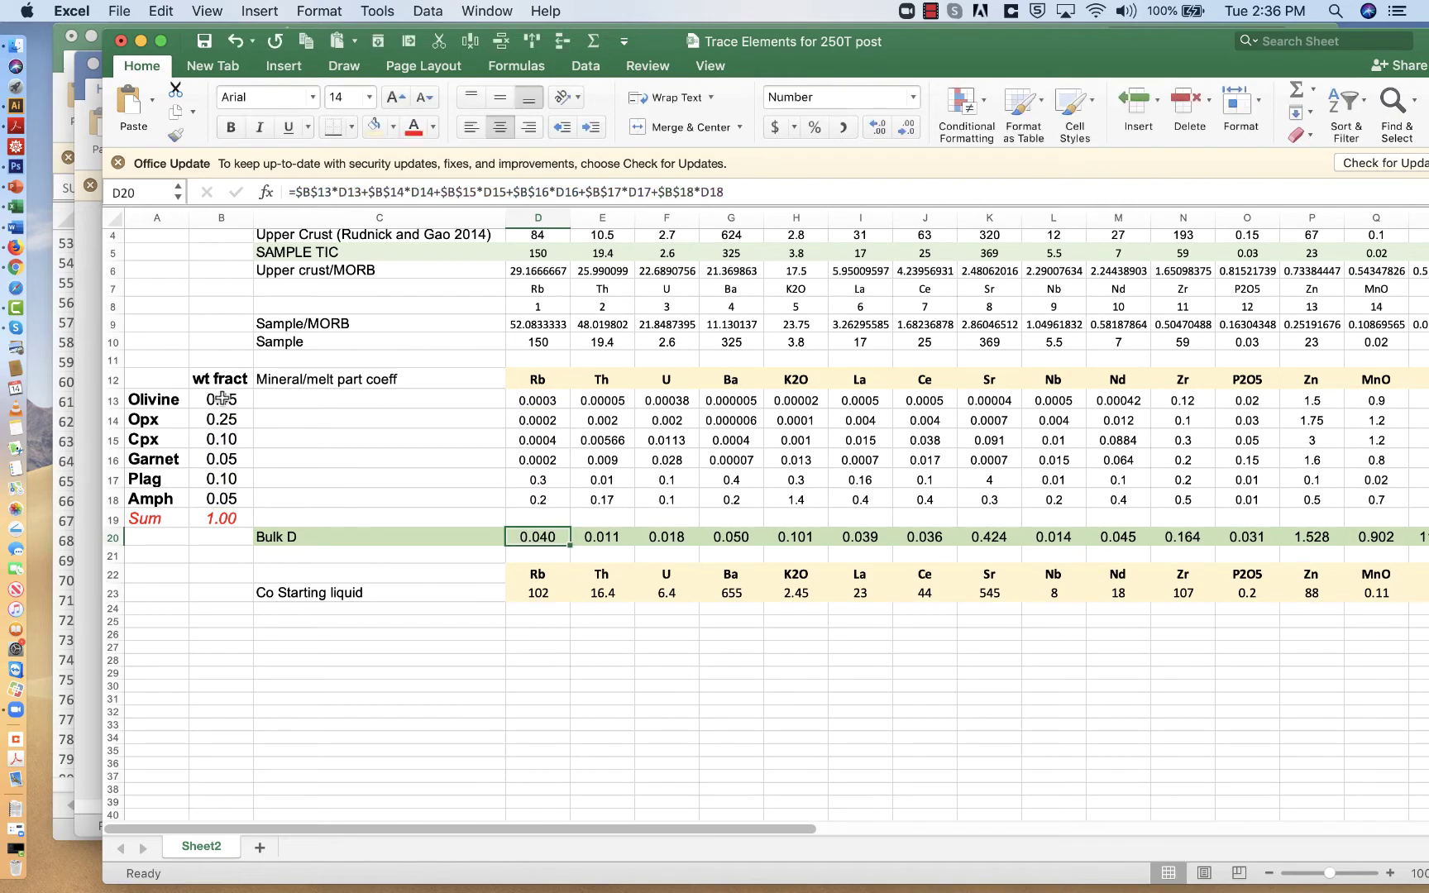
click(222, 403)
drag(222, 403, 224, 500)
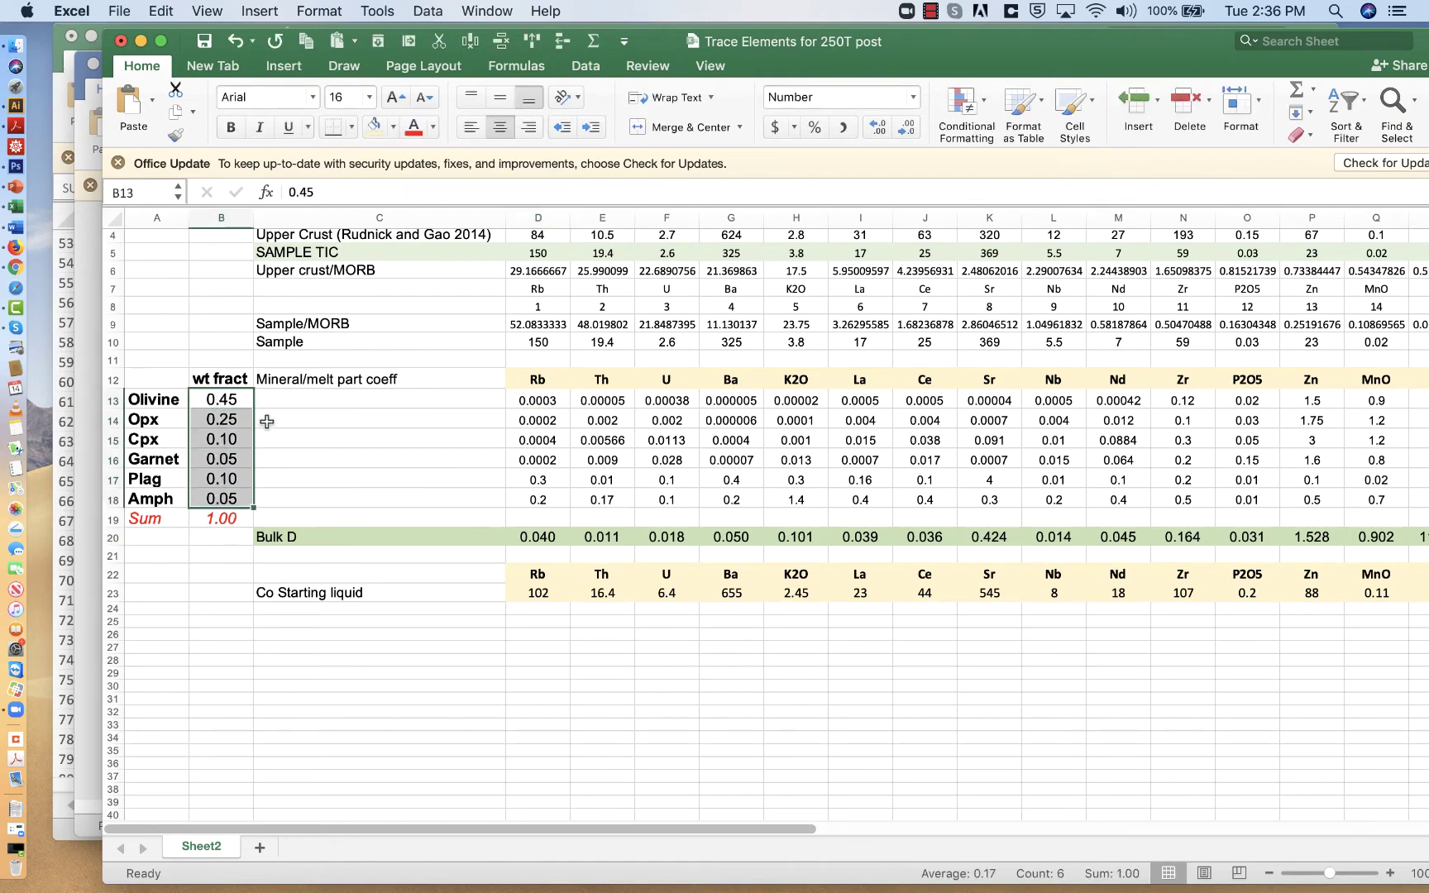
drag(254, 217, 265, 217)
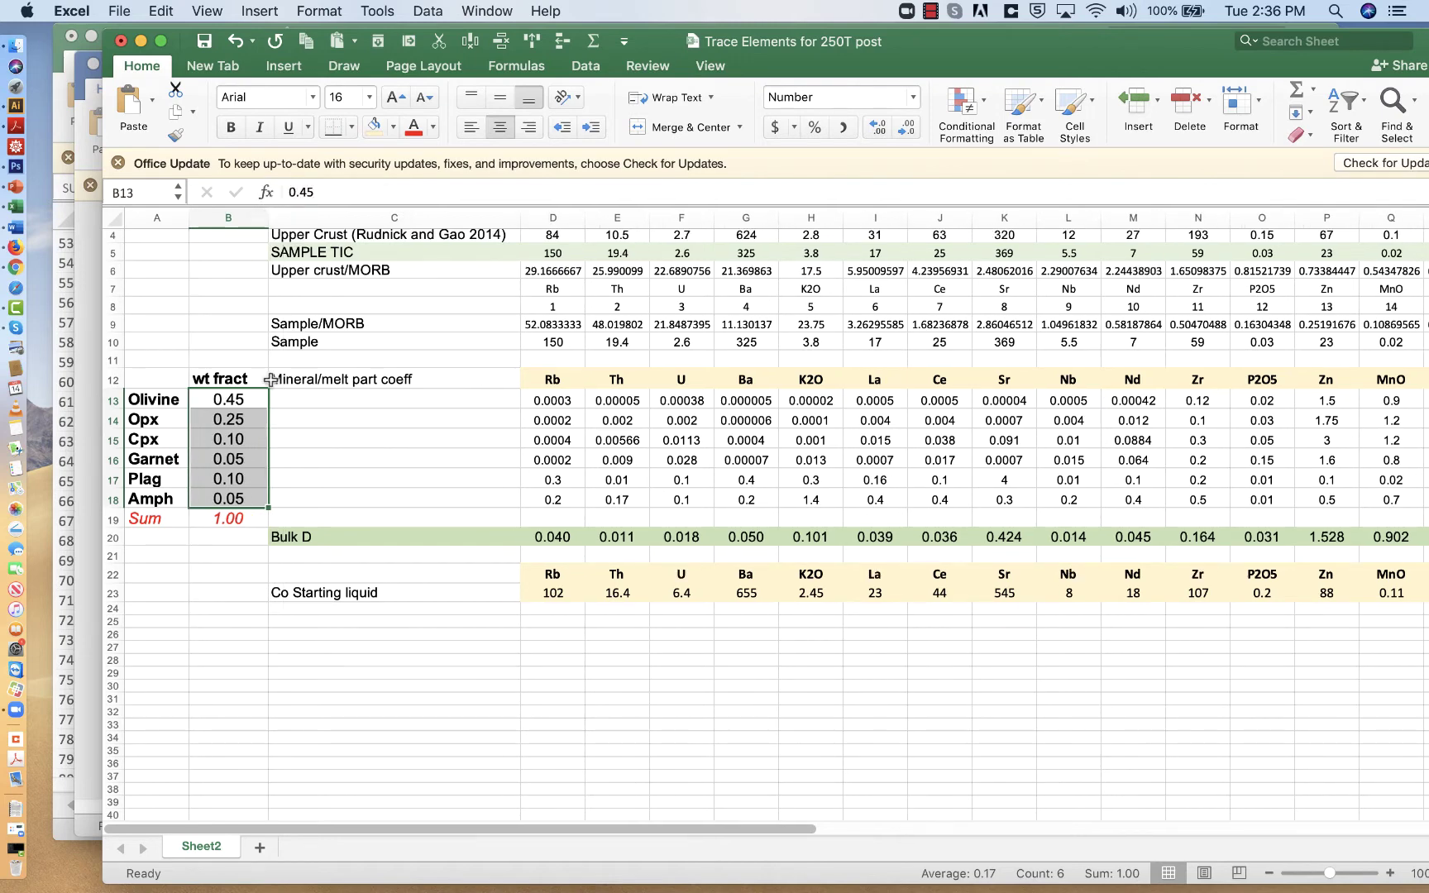
click(569, 593)
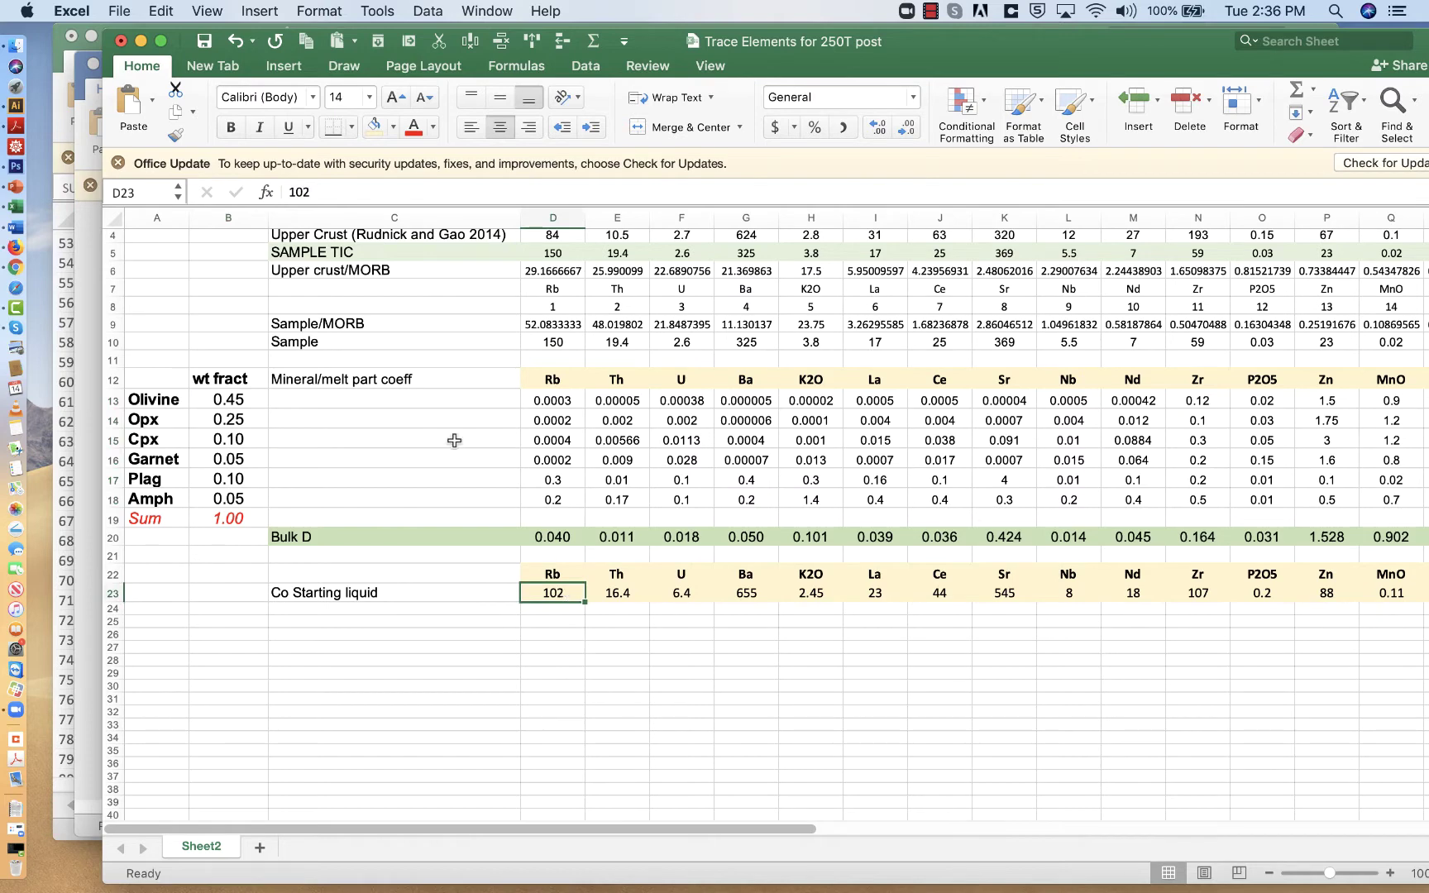
click(244, 401)
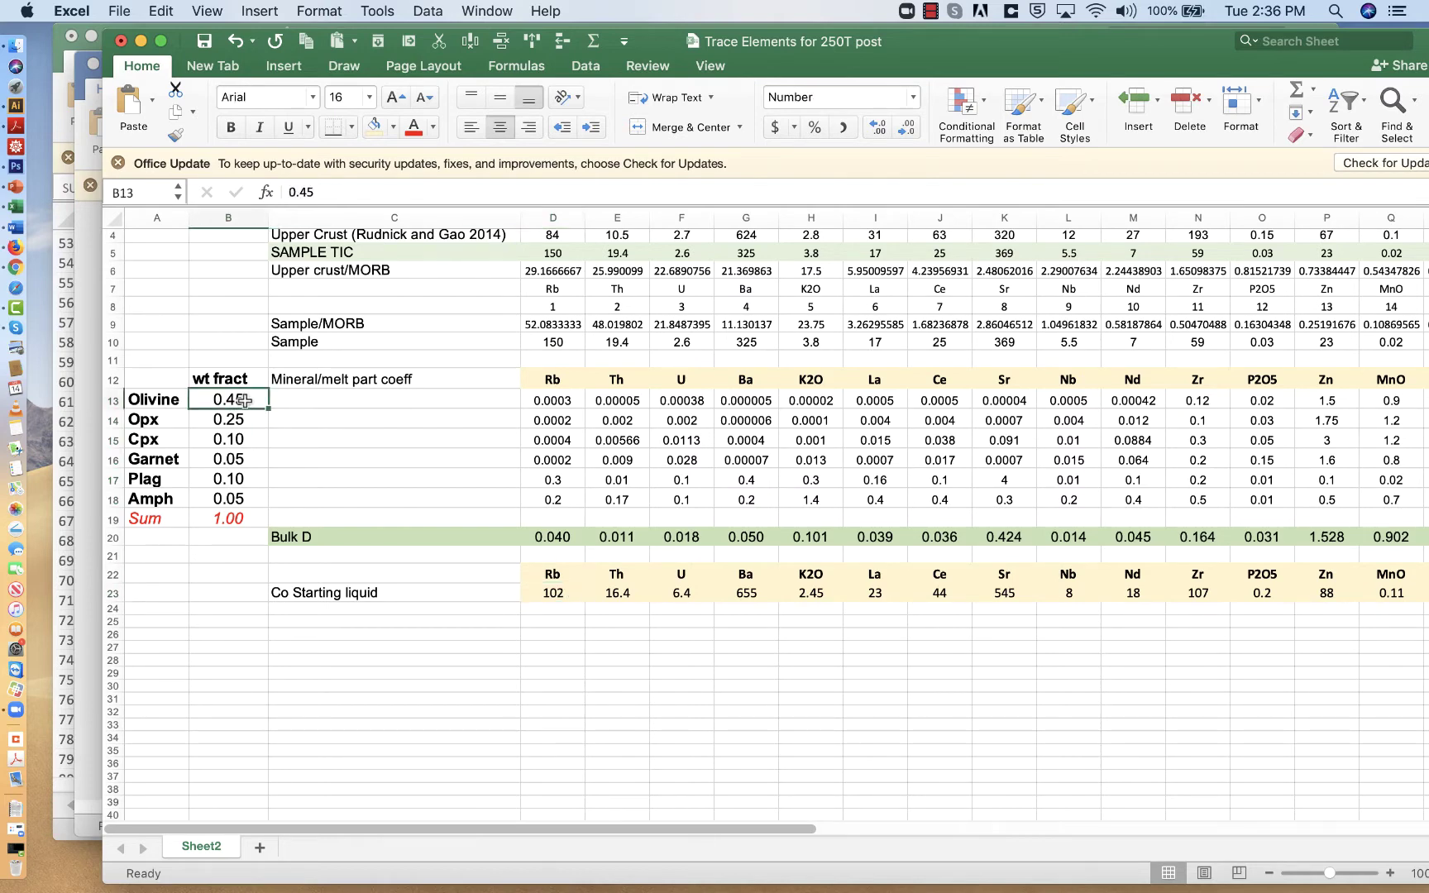
key(Down)
click(248, 441)
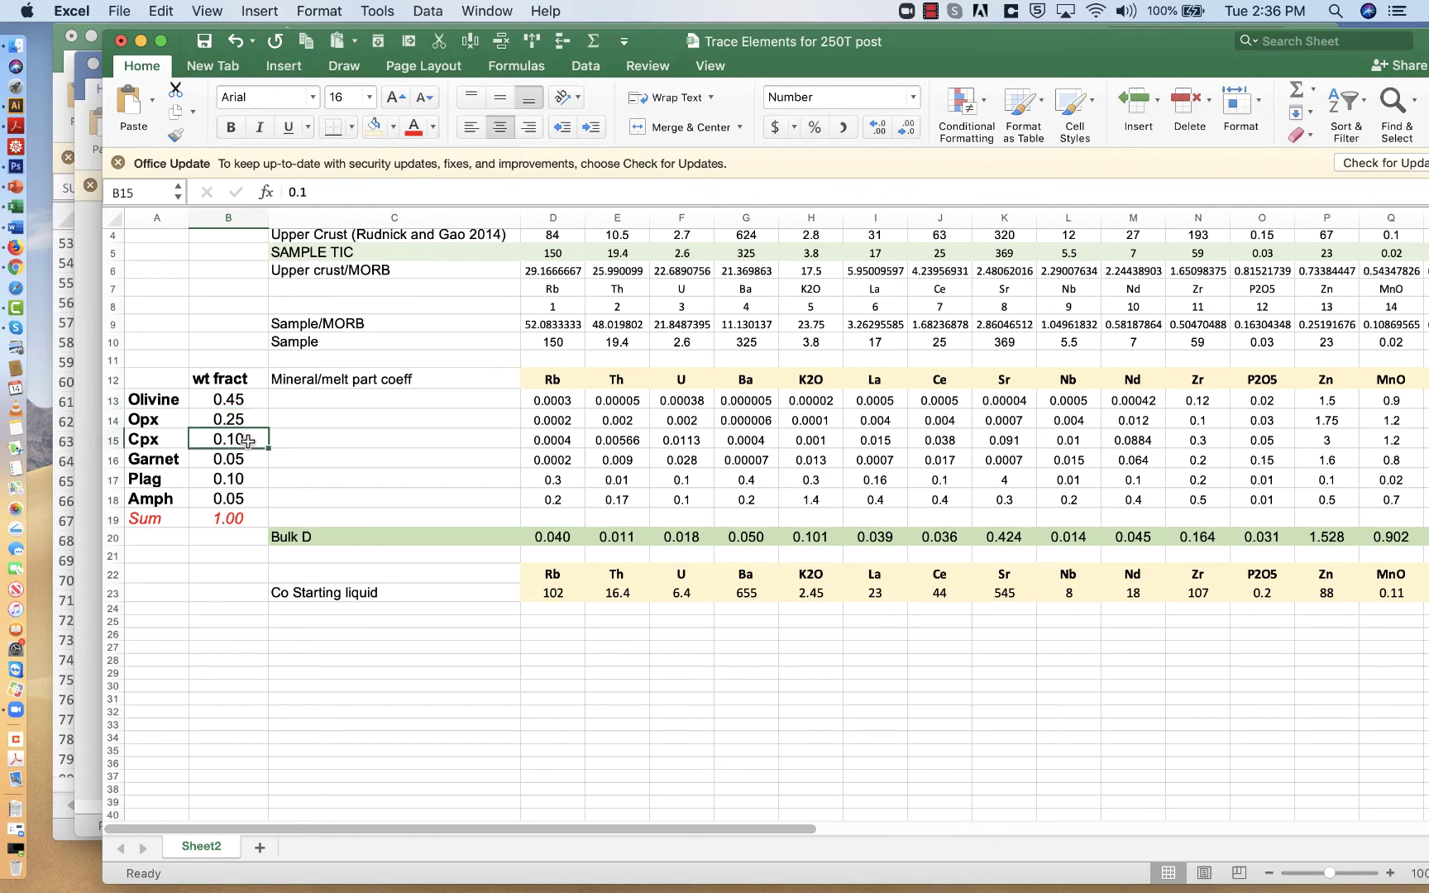
key(Up)
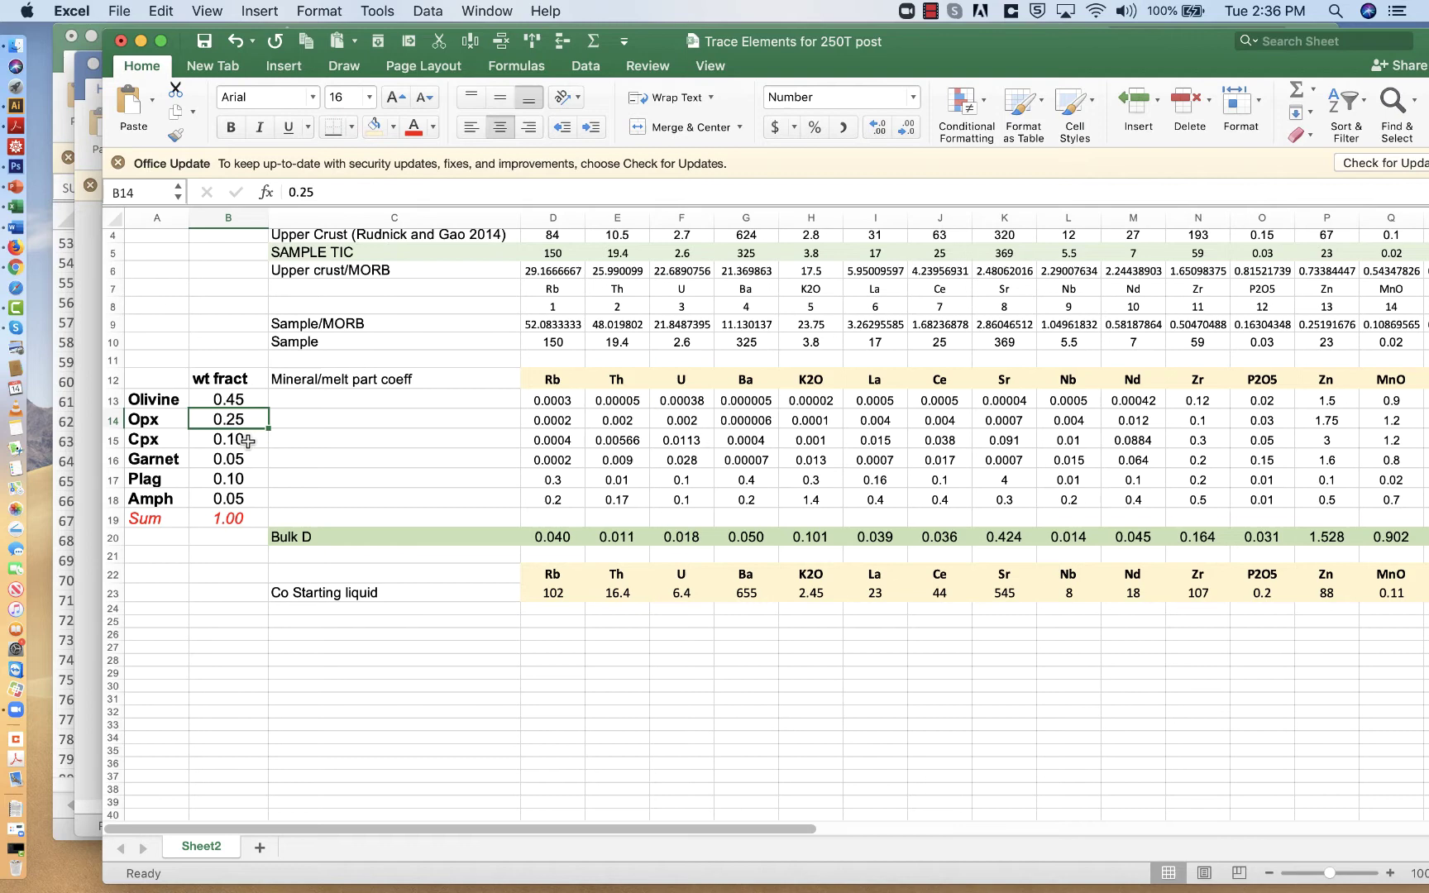
click(248, 441)
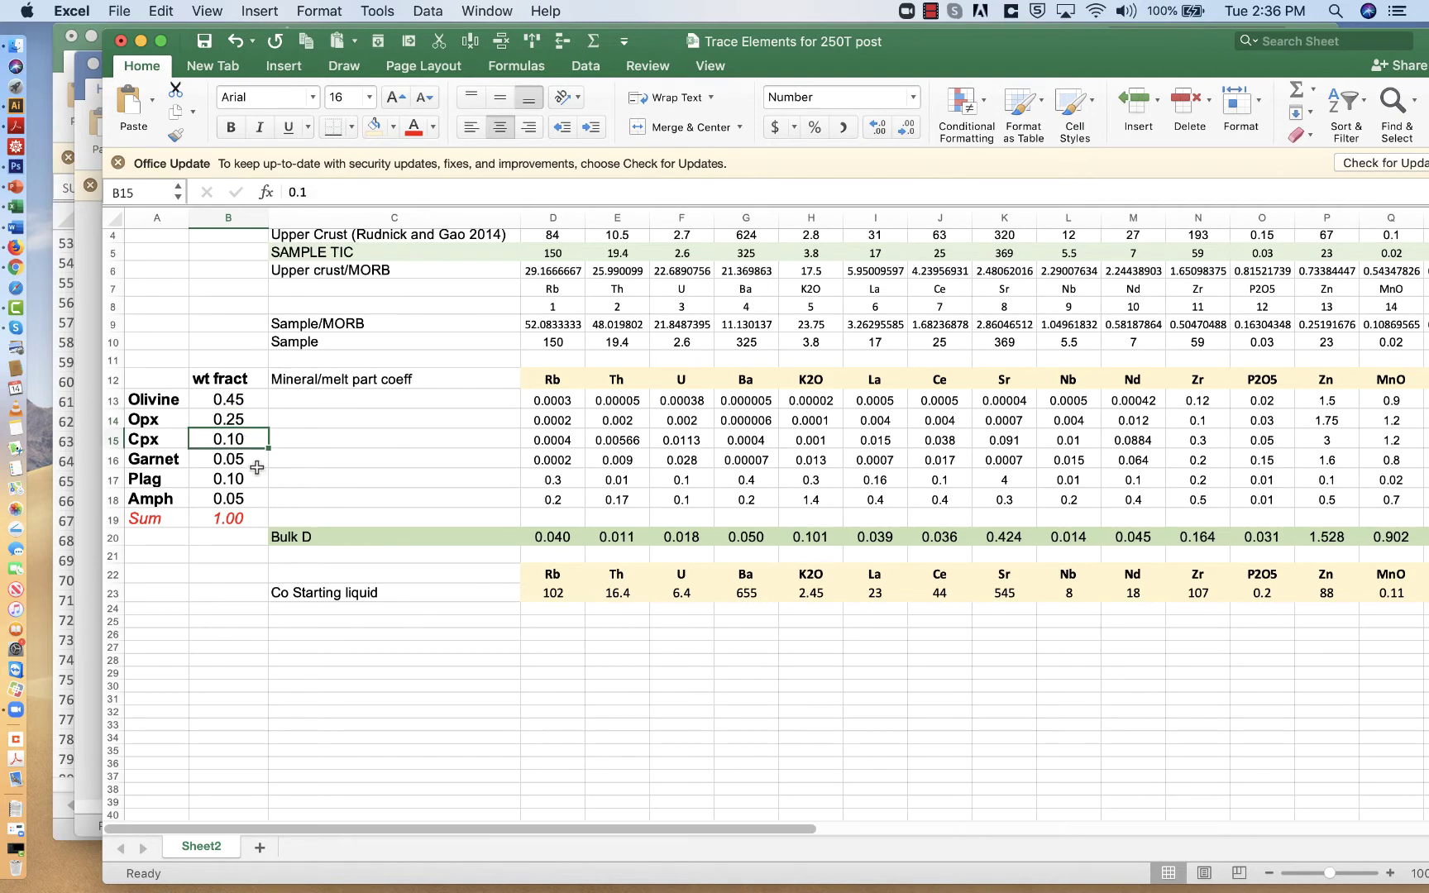
drag(173, 517, 207, 518)
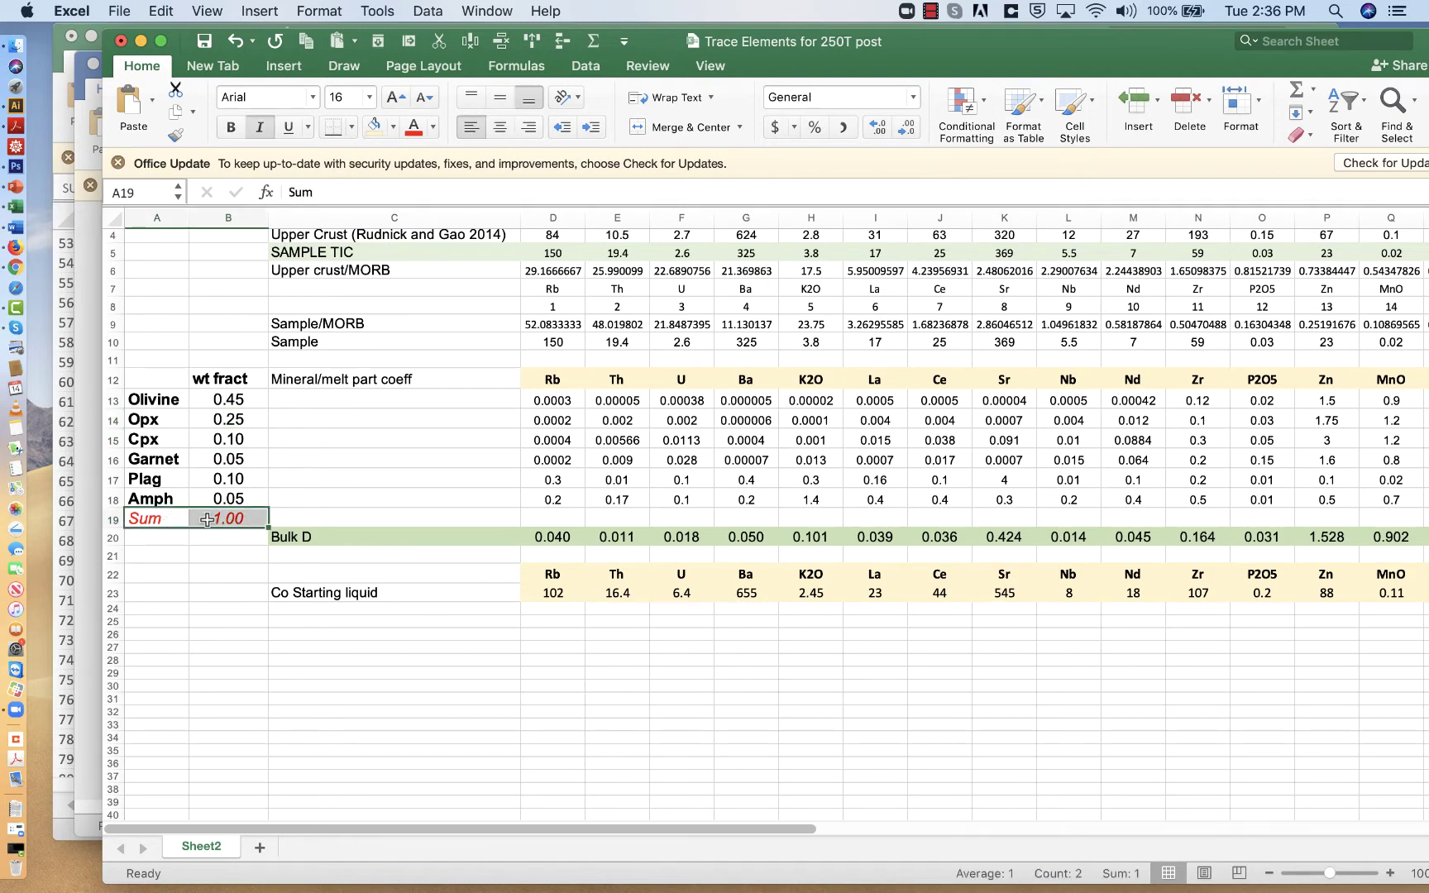
click(206, 519)
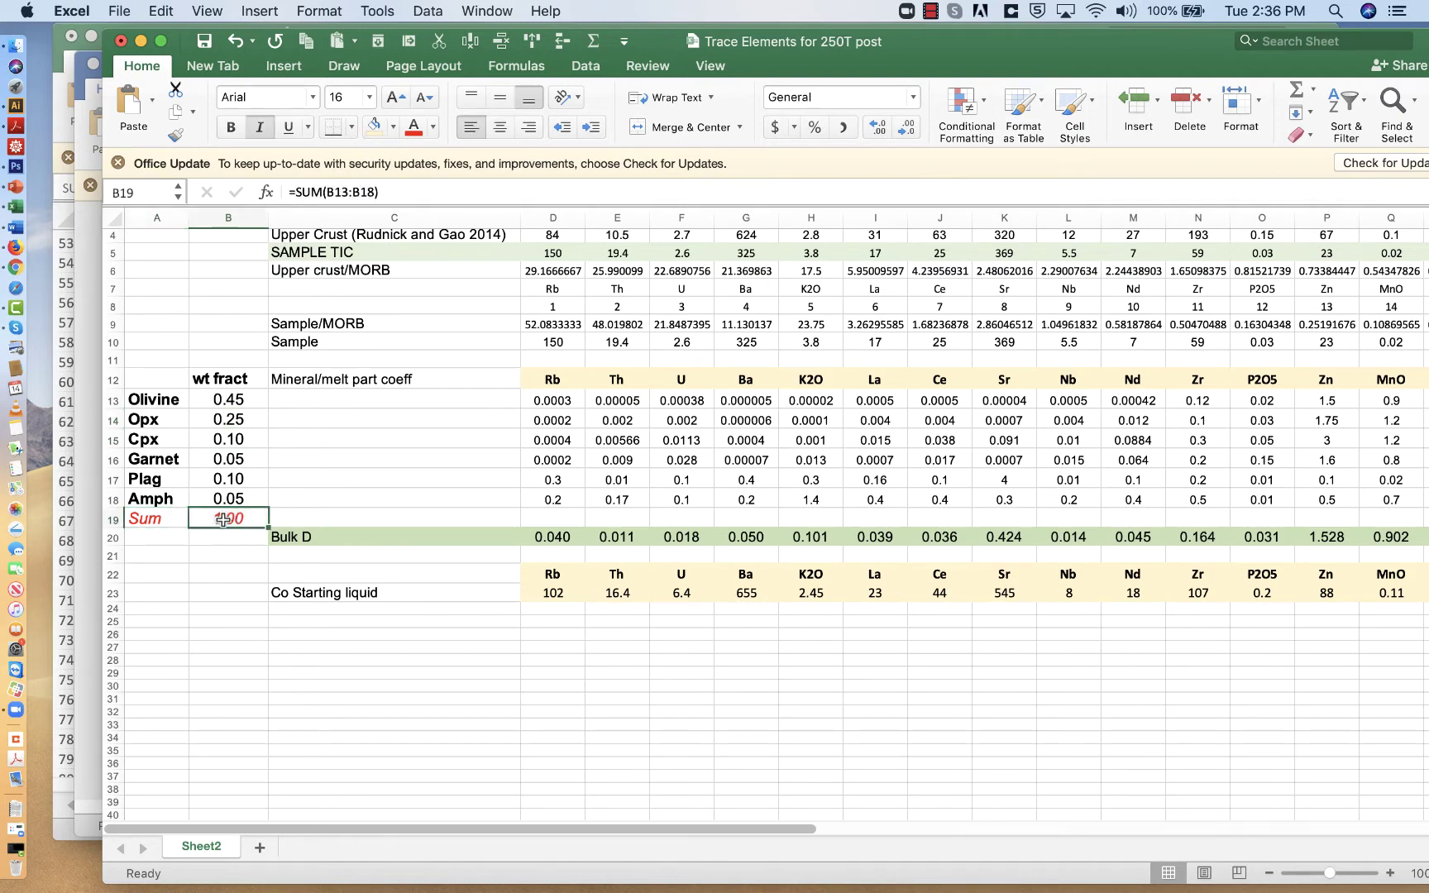
click(564, 405)
scroll(628, 413, right, 10)
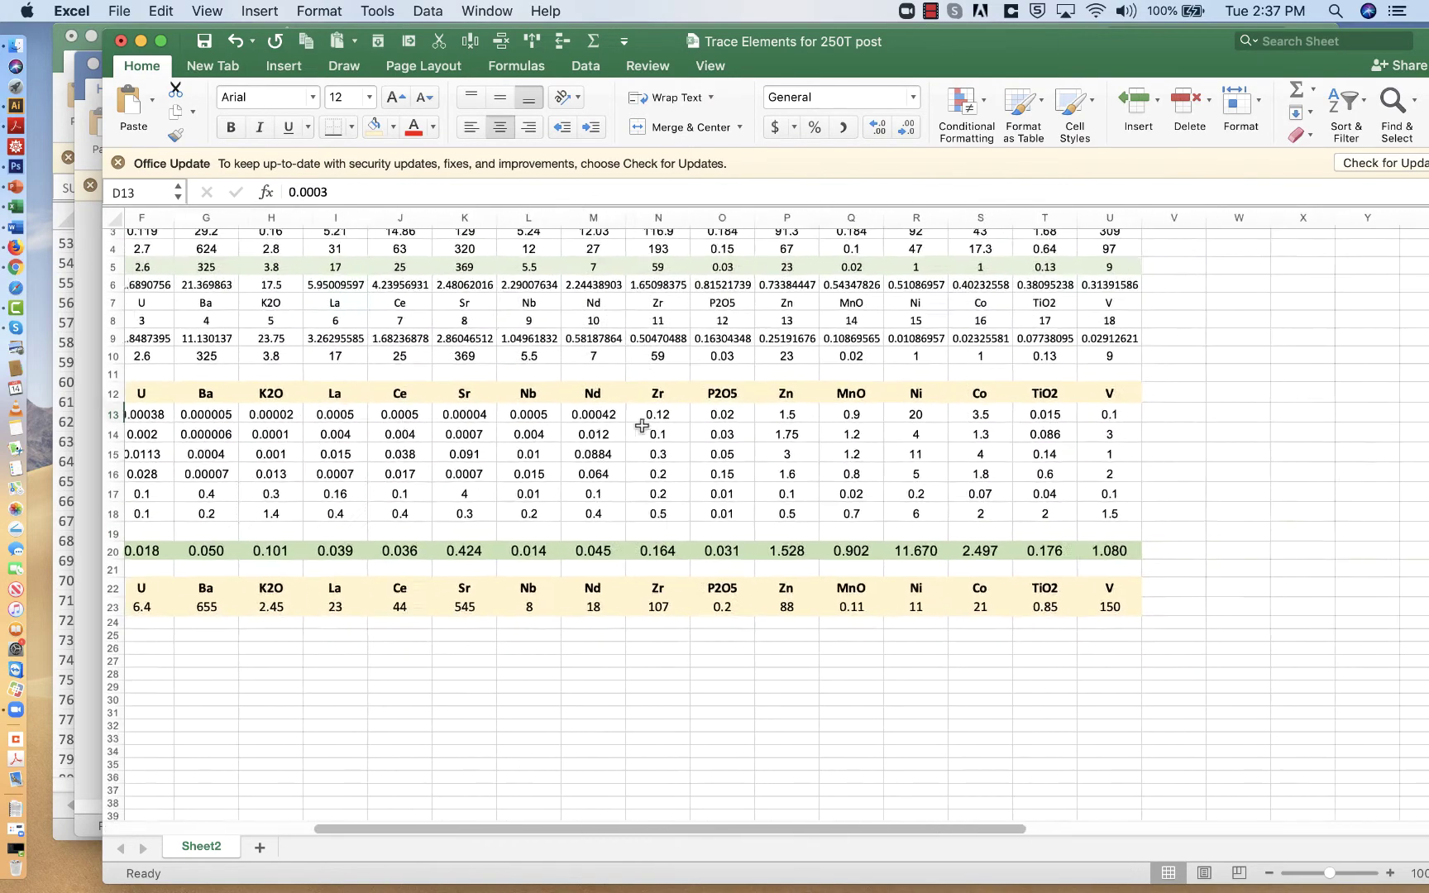
shift+click(1068, 511)
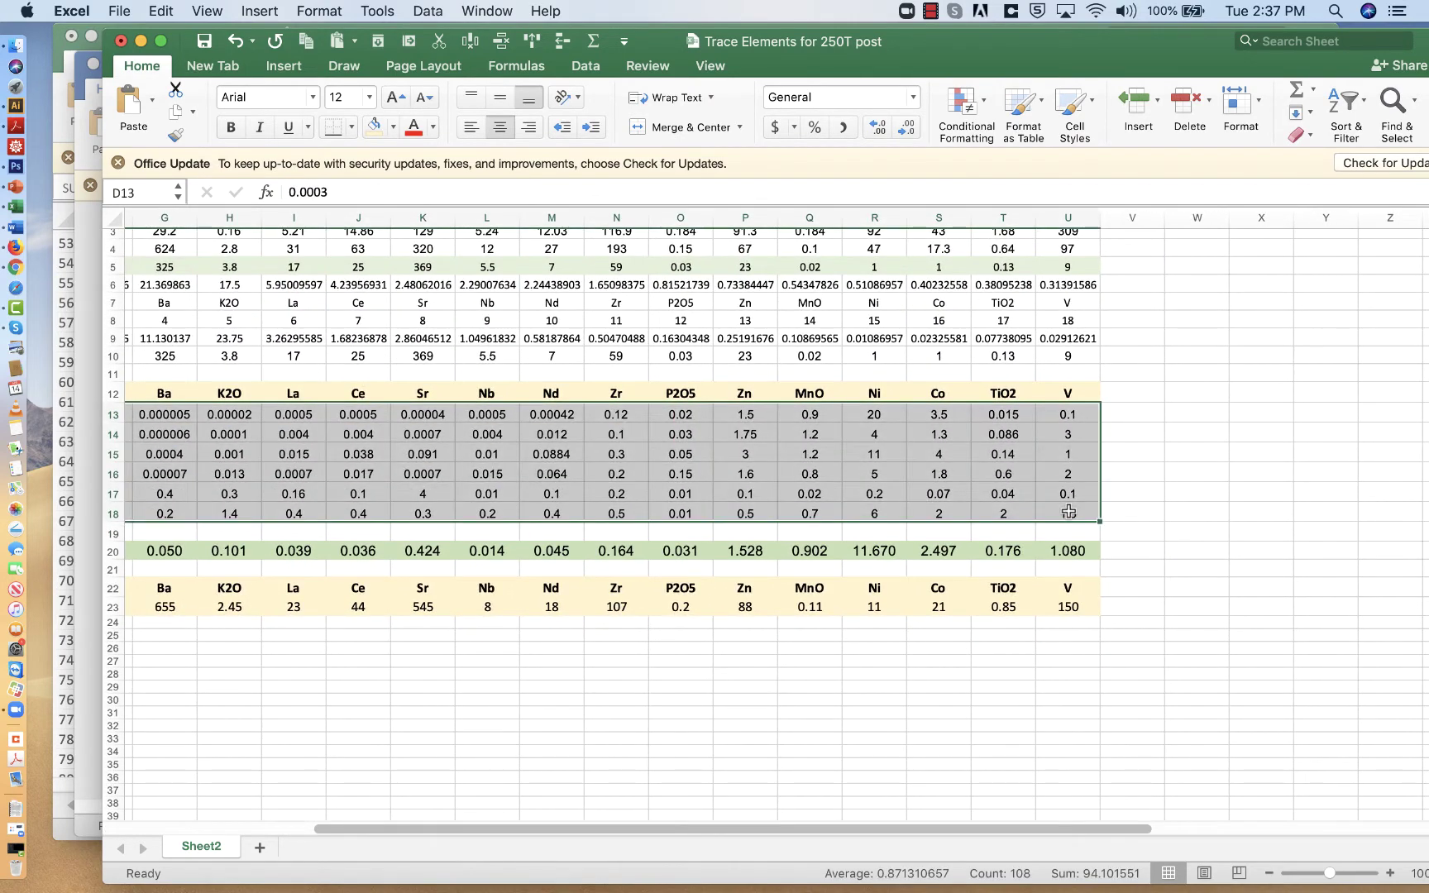
scroll(1069, 511, left, 10)
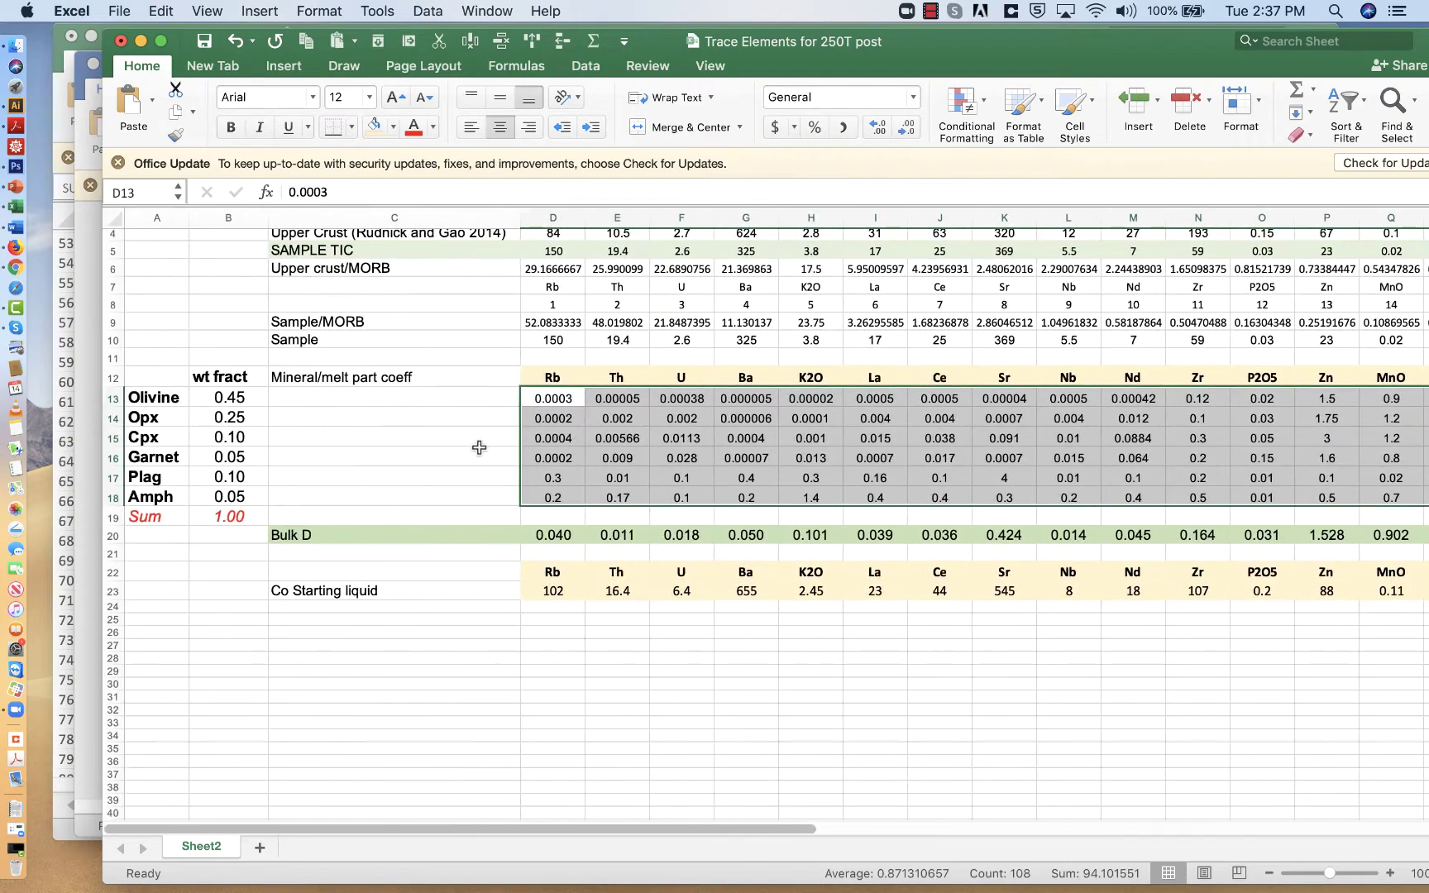
Set the Olivine weight fraction to 0 and check the Sum
click(231, 397)
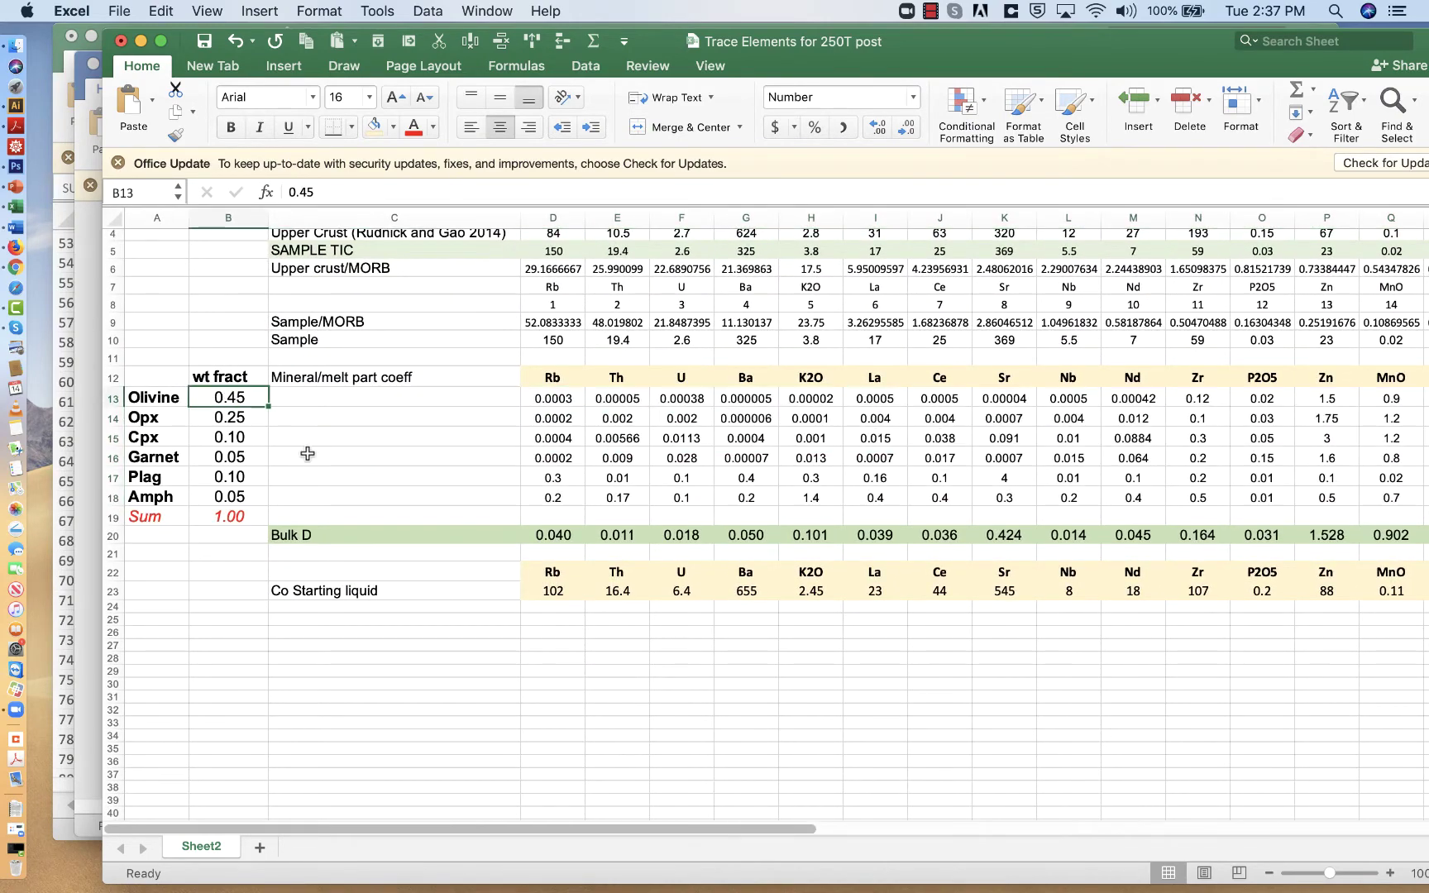
key(BackSpace)
text(0)
key(Return)
click(240, 514)
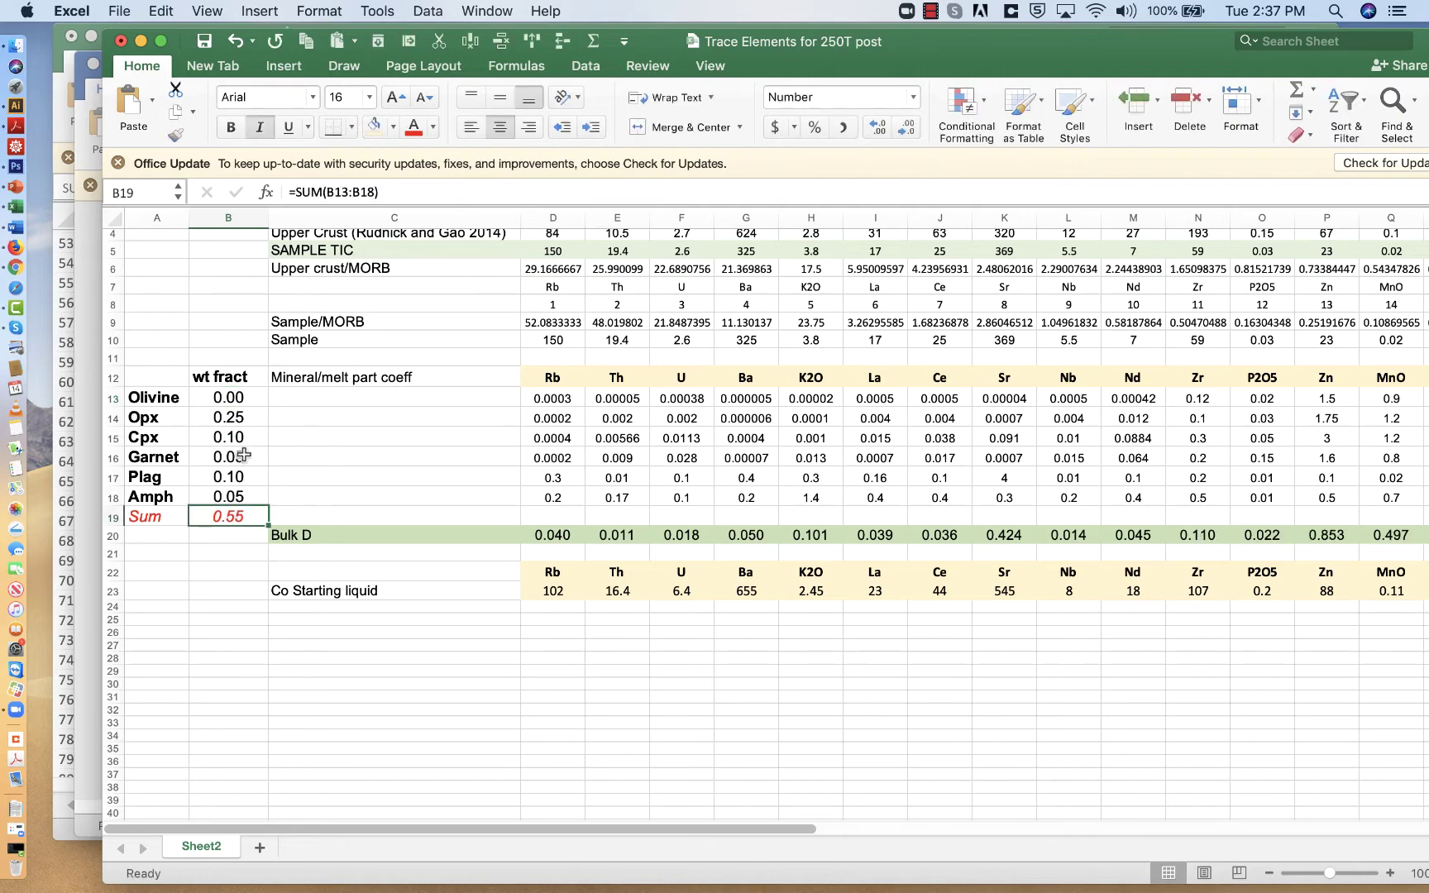
Set the Plag weight fraction to 0.55 so the Sum is 1.00, then check the Rb Bulk D formula
click(242, 477)
key(BackSpace)
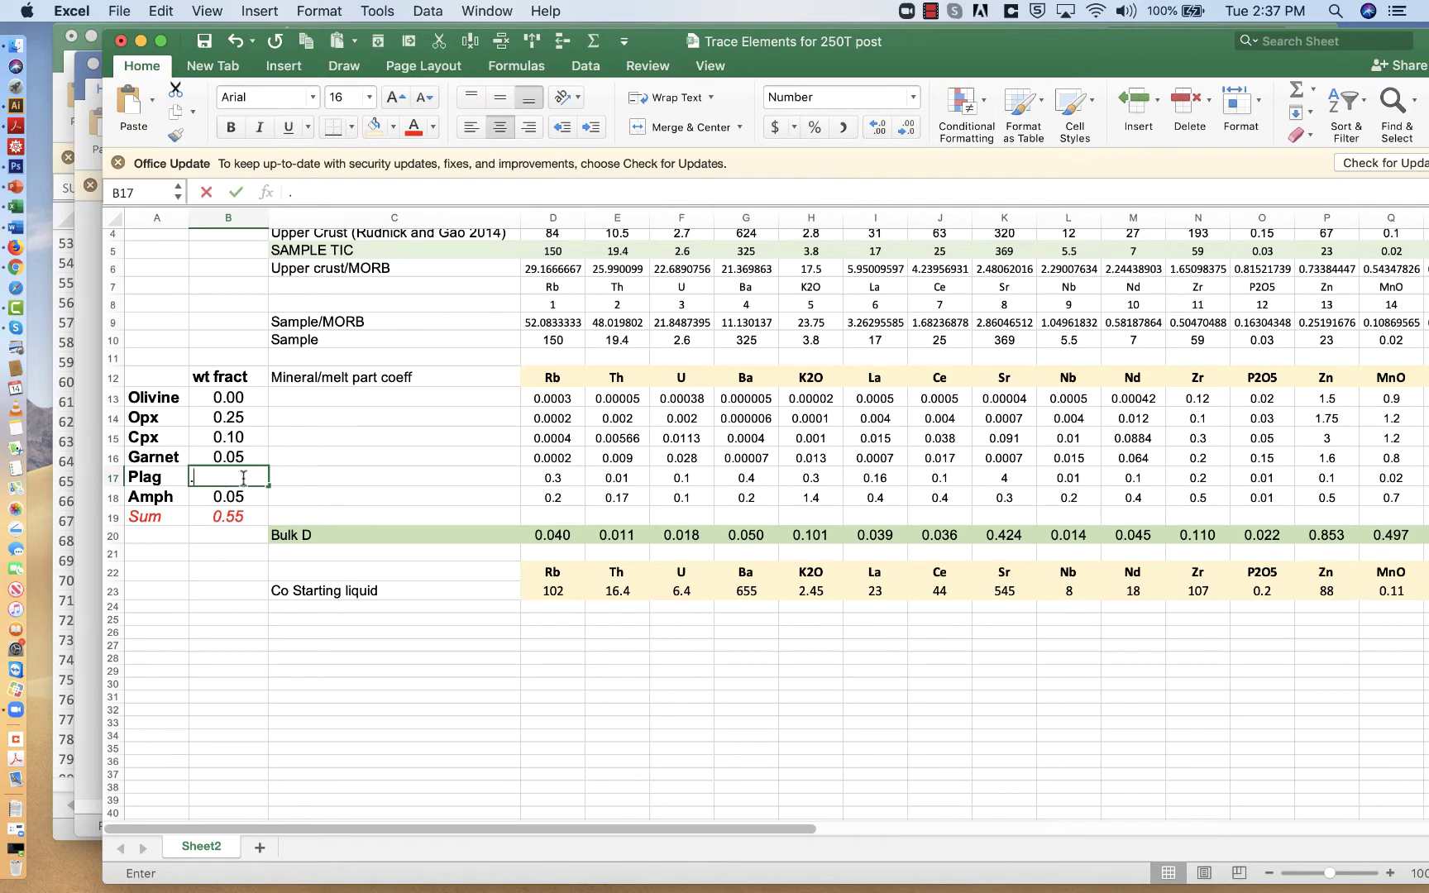
text(0.65)
key(Return)
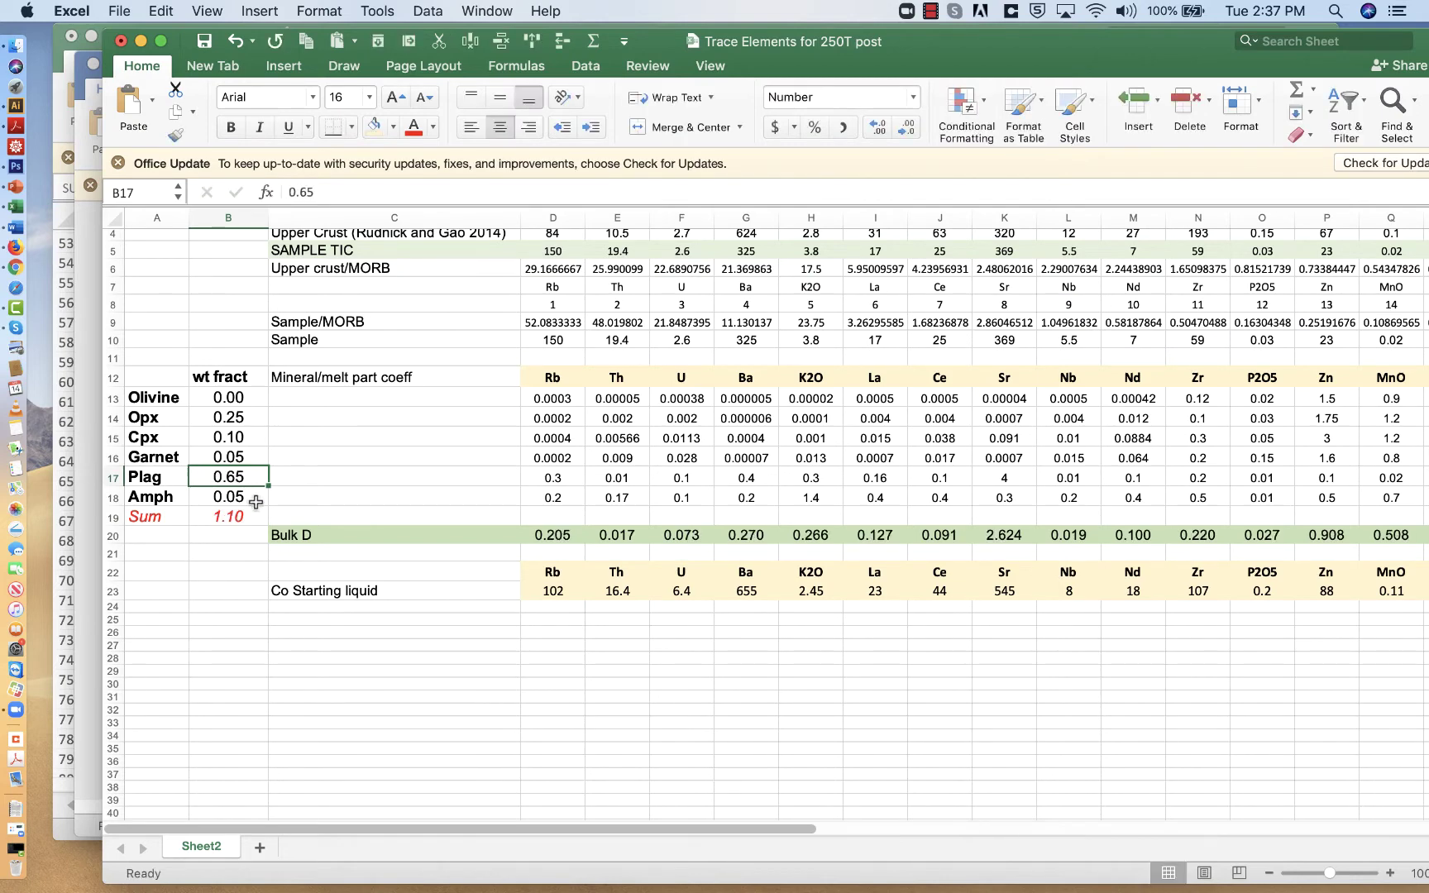
key(BackSpace)
text(0.55)
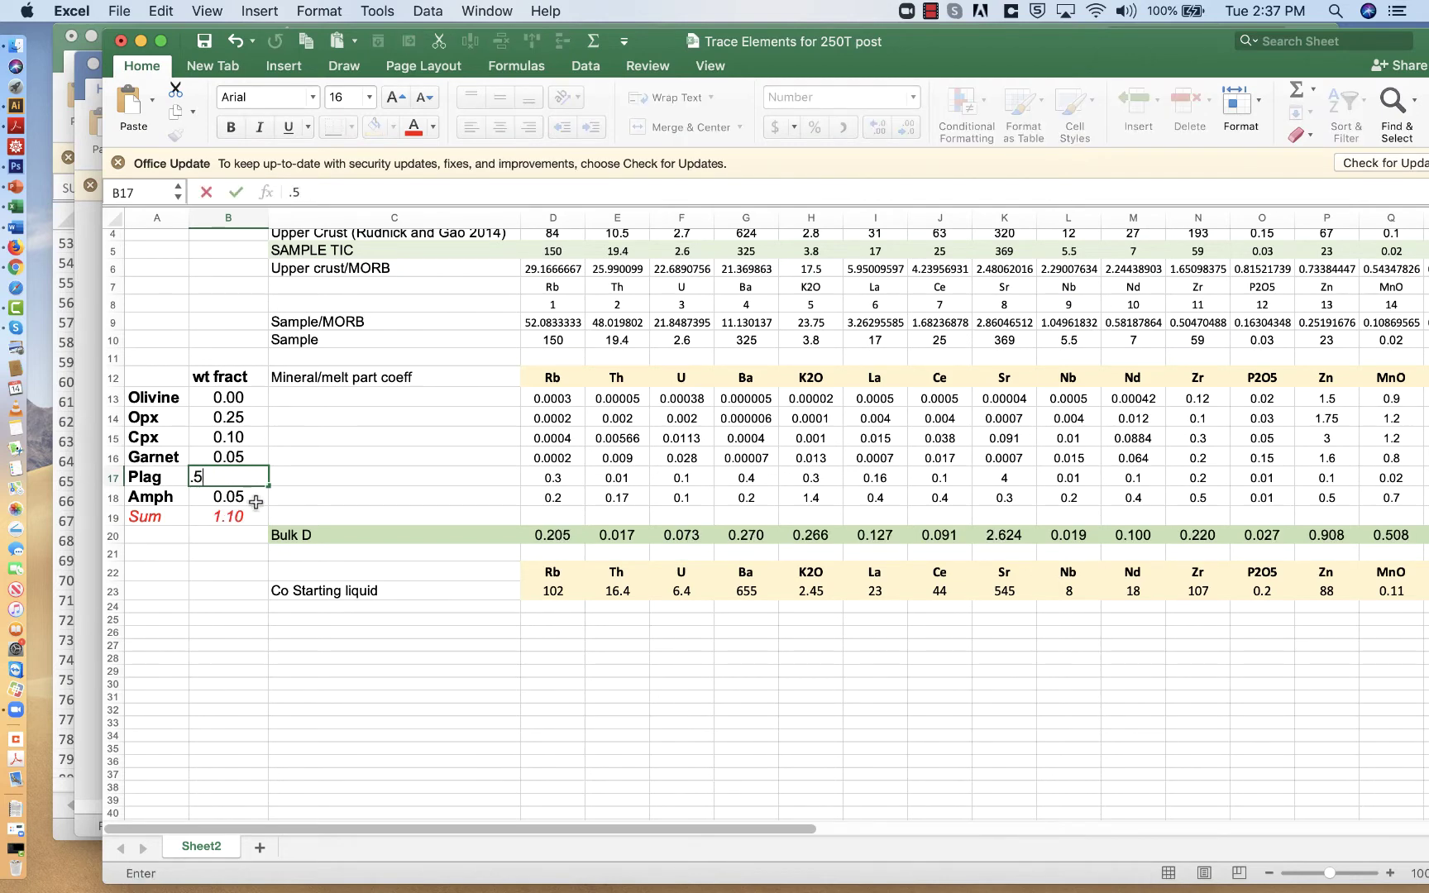
key(Return)
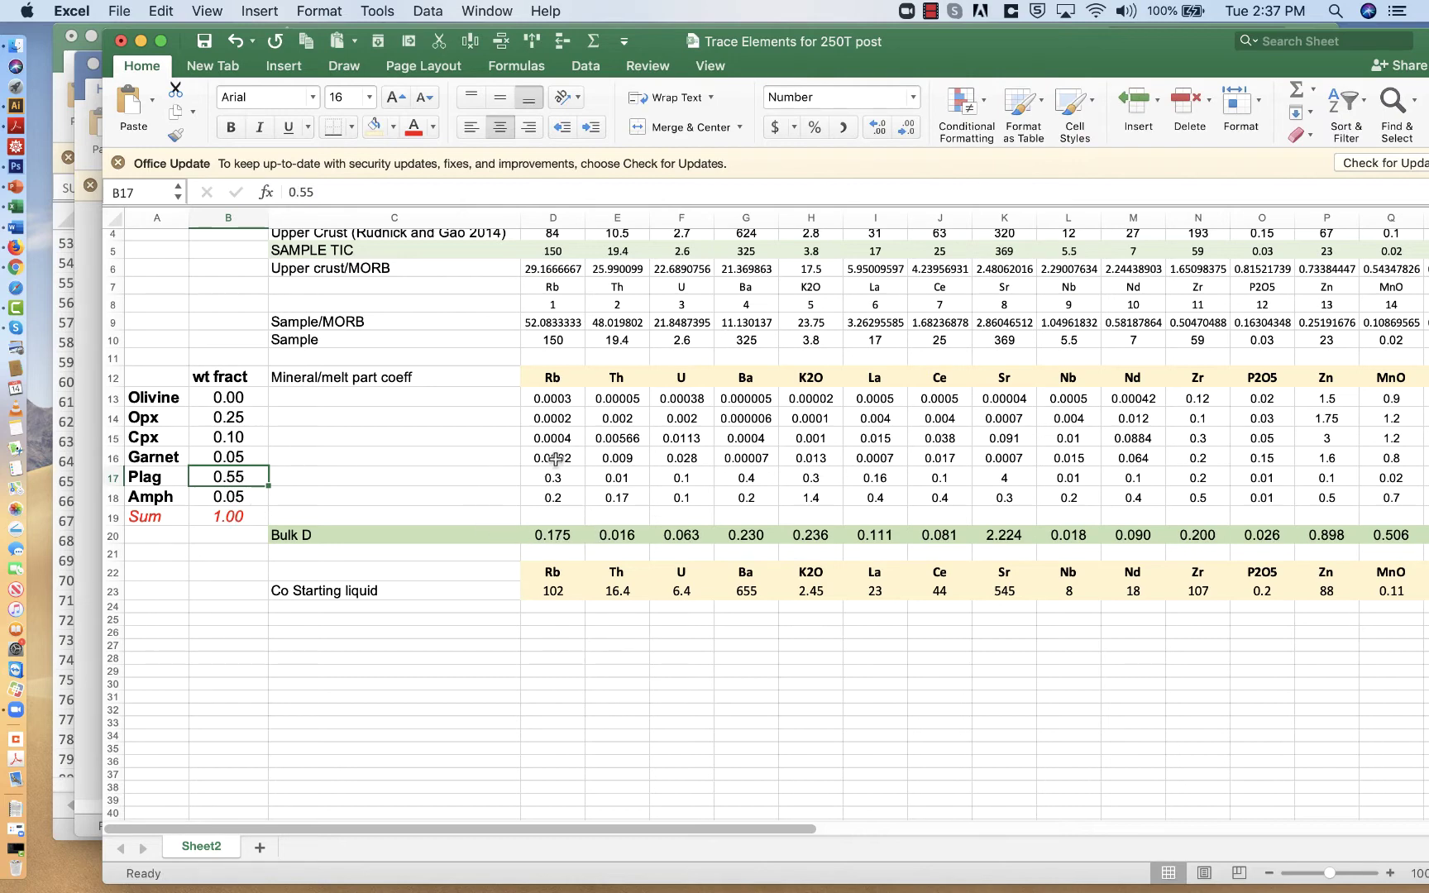
click(569, 533)
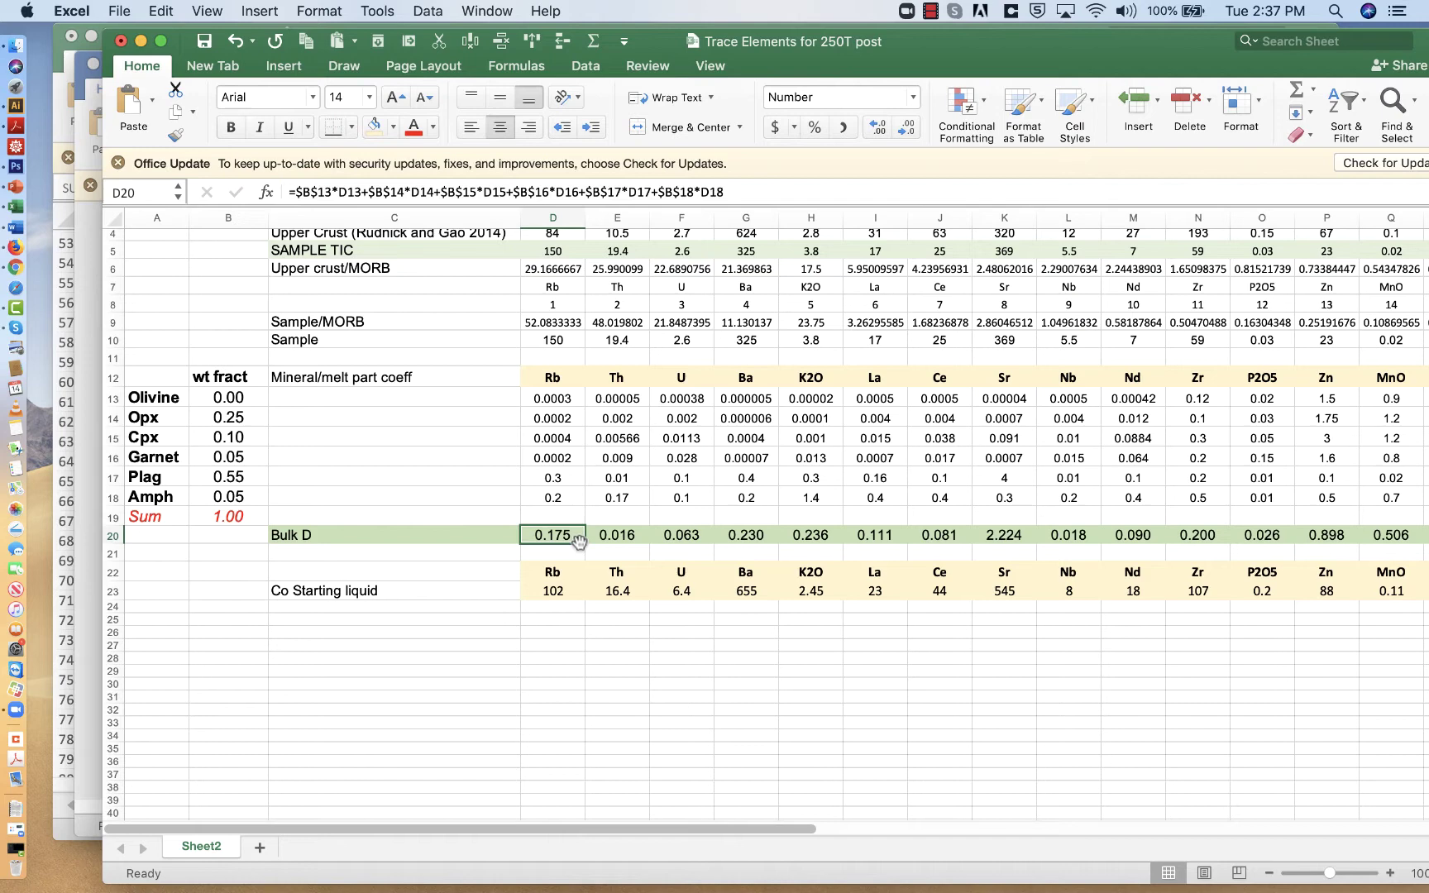
click(353, 535)
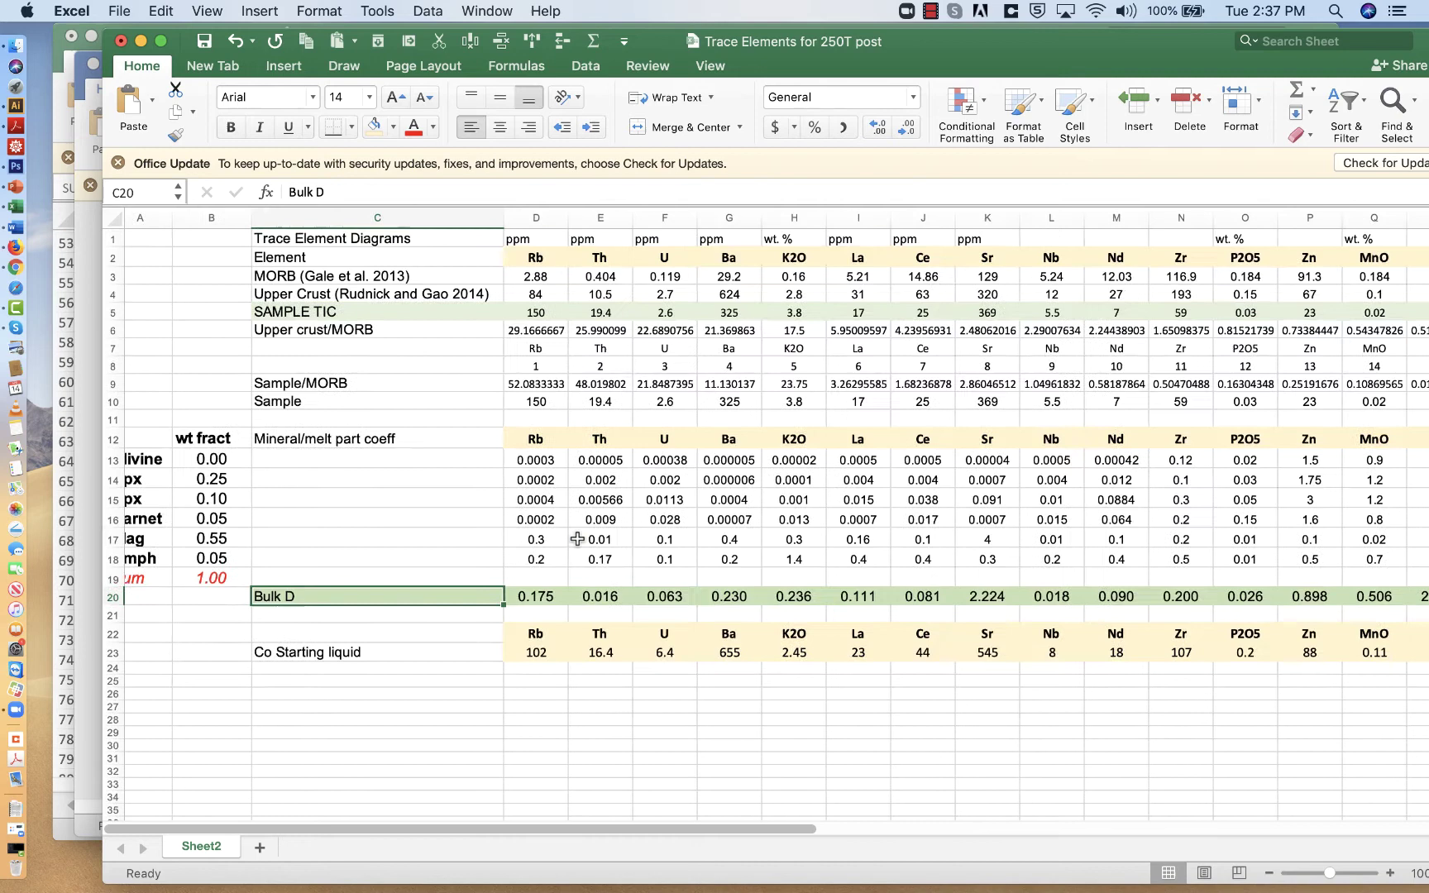
Add an 'F' heading in C26 below the starting liquid row, with a first value of 1
scroll(577, 540, right, 1)
click(343, 666)
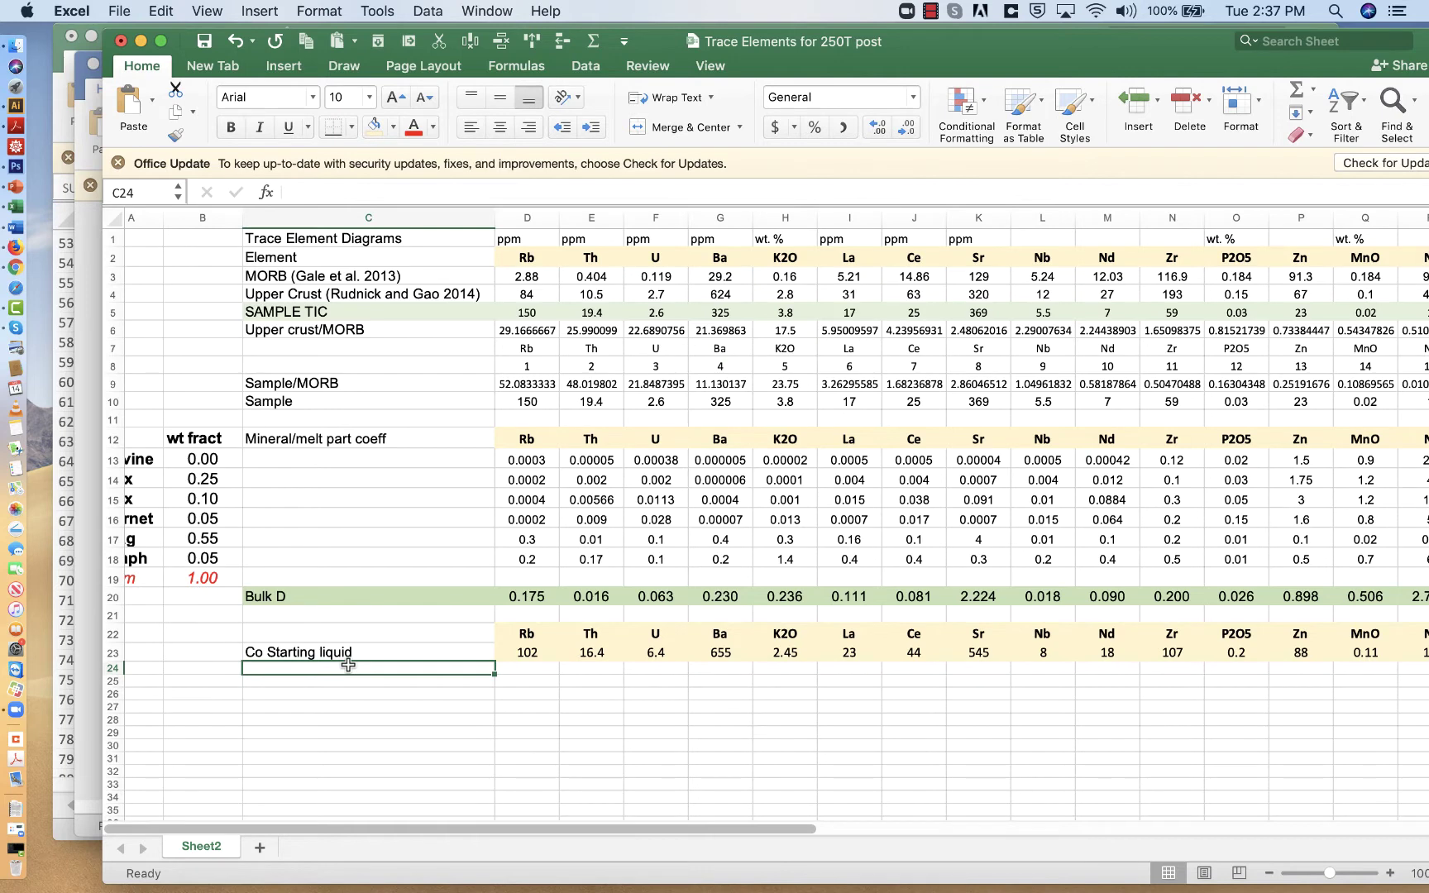
click(366, 652)
click(367, 680)
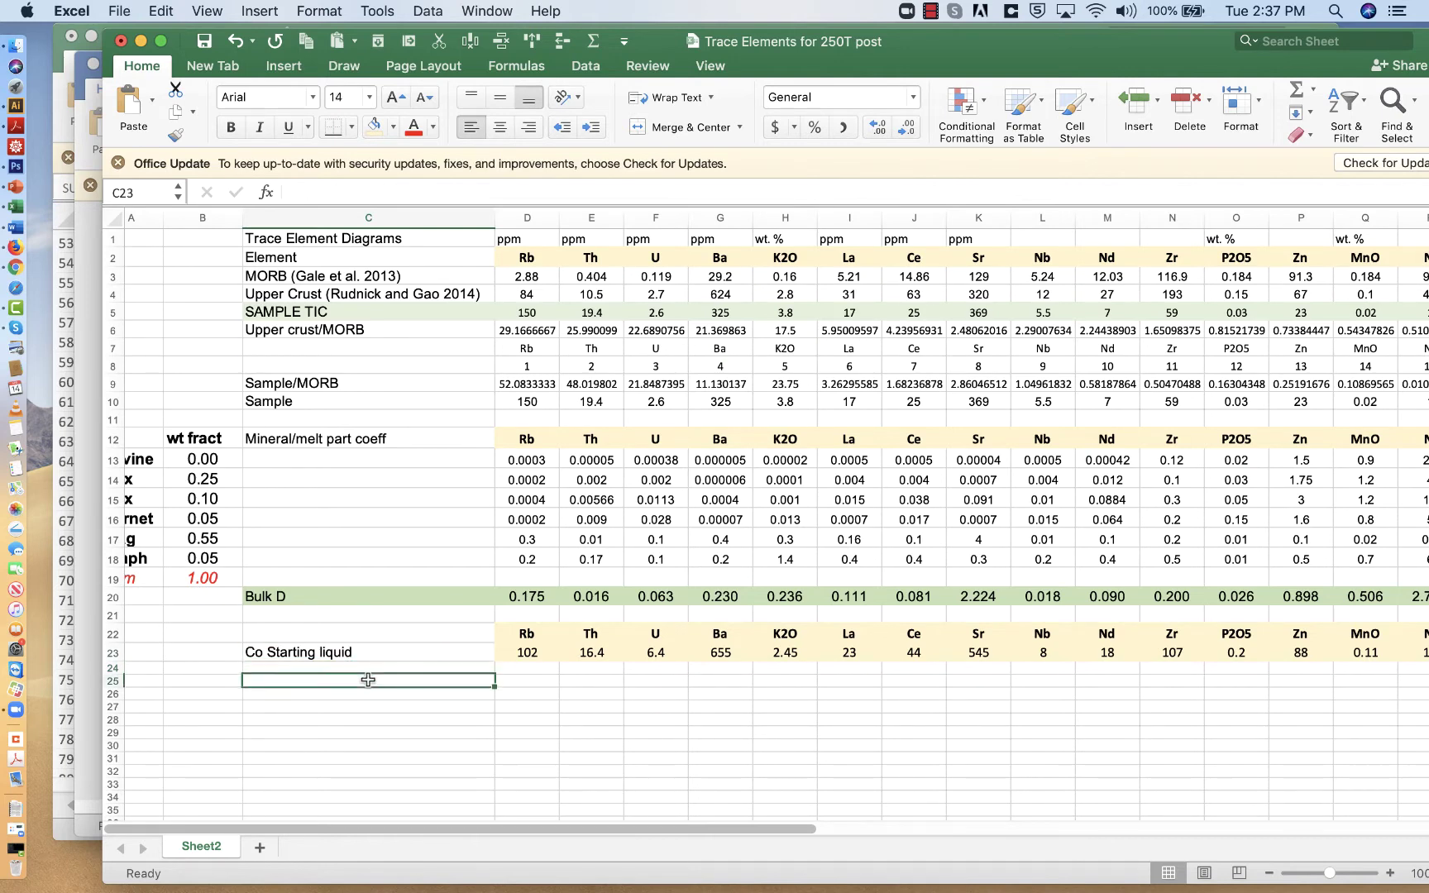
click(354, 705)
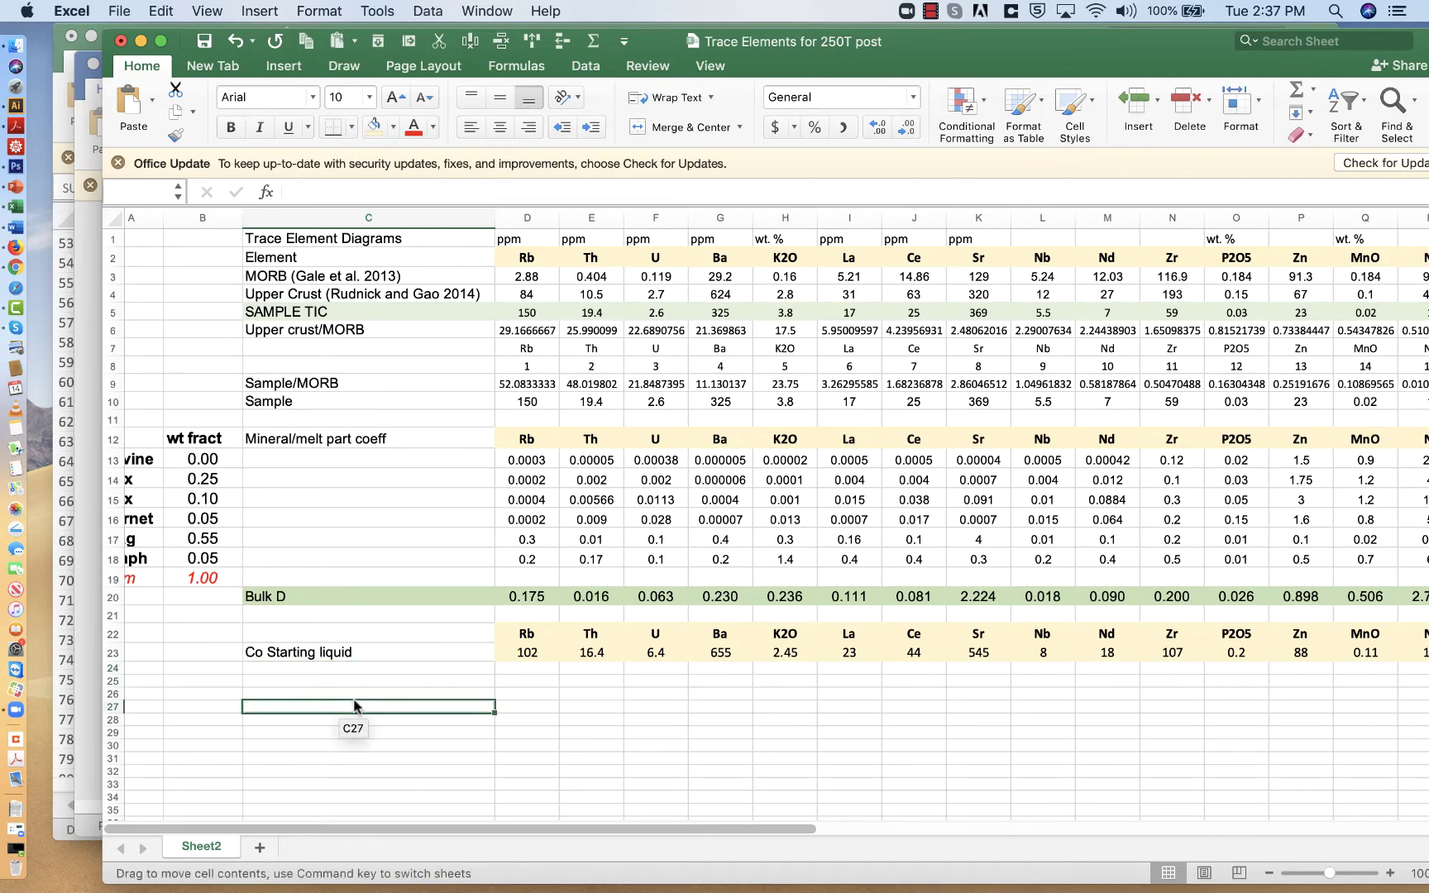
click(342, 691)
text(F)
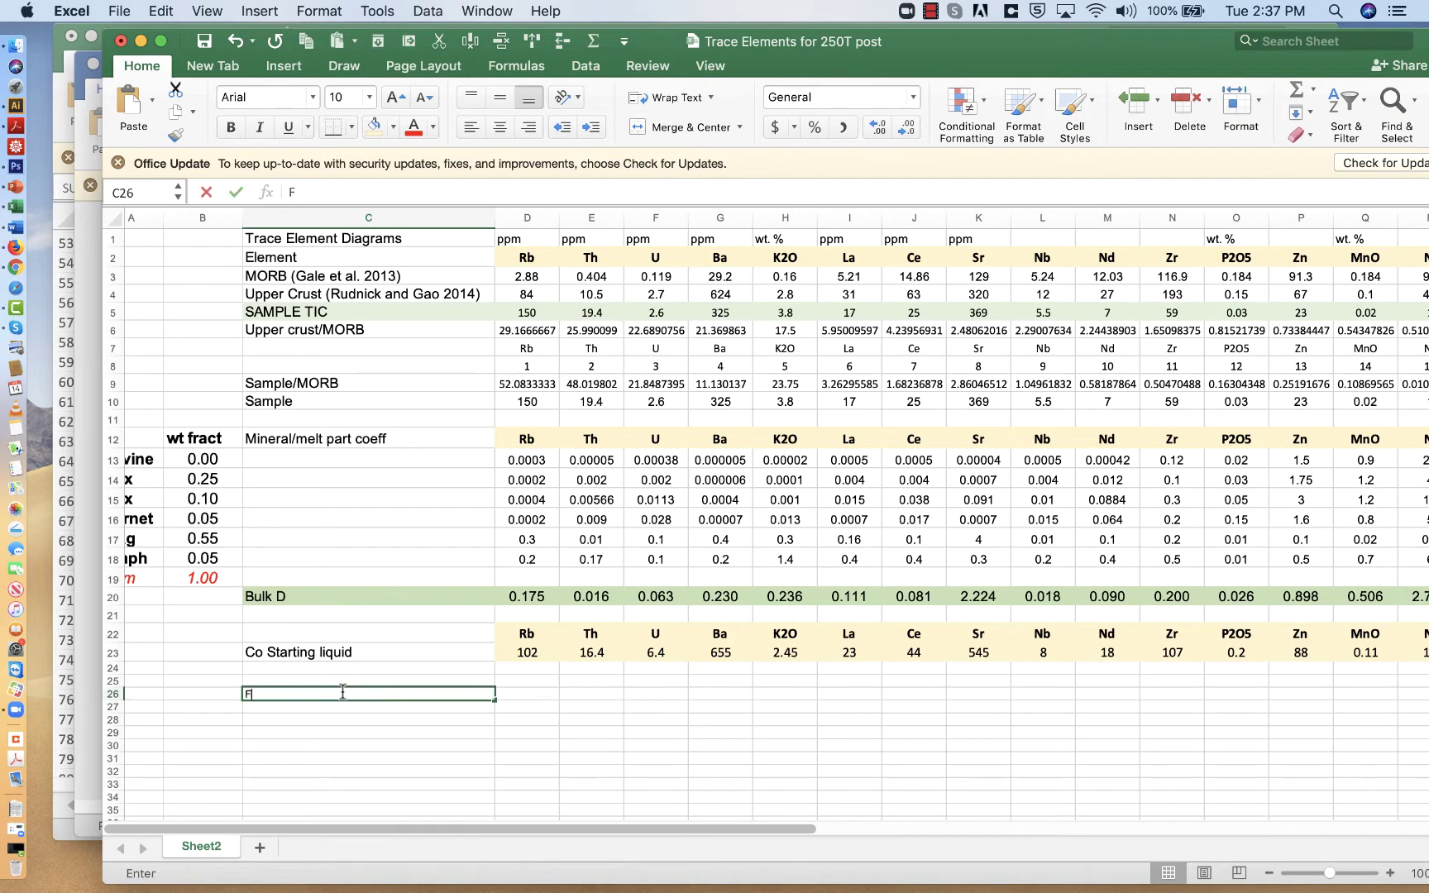
key(Return)
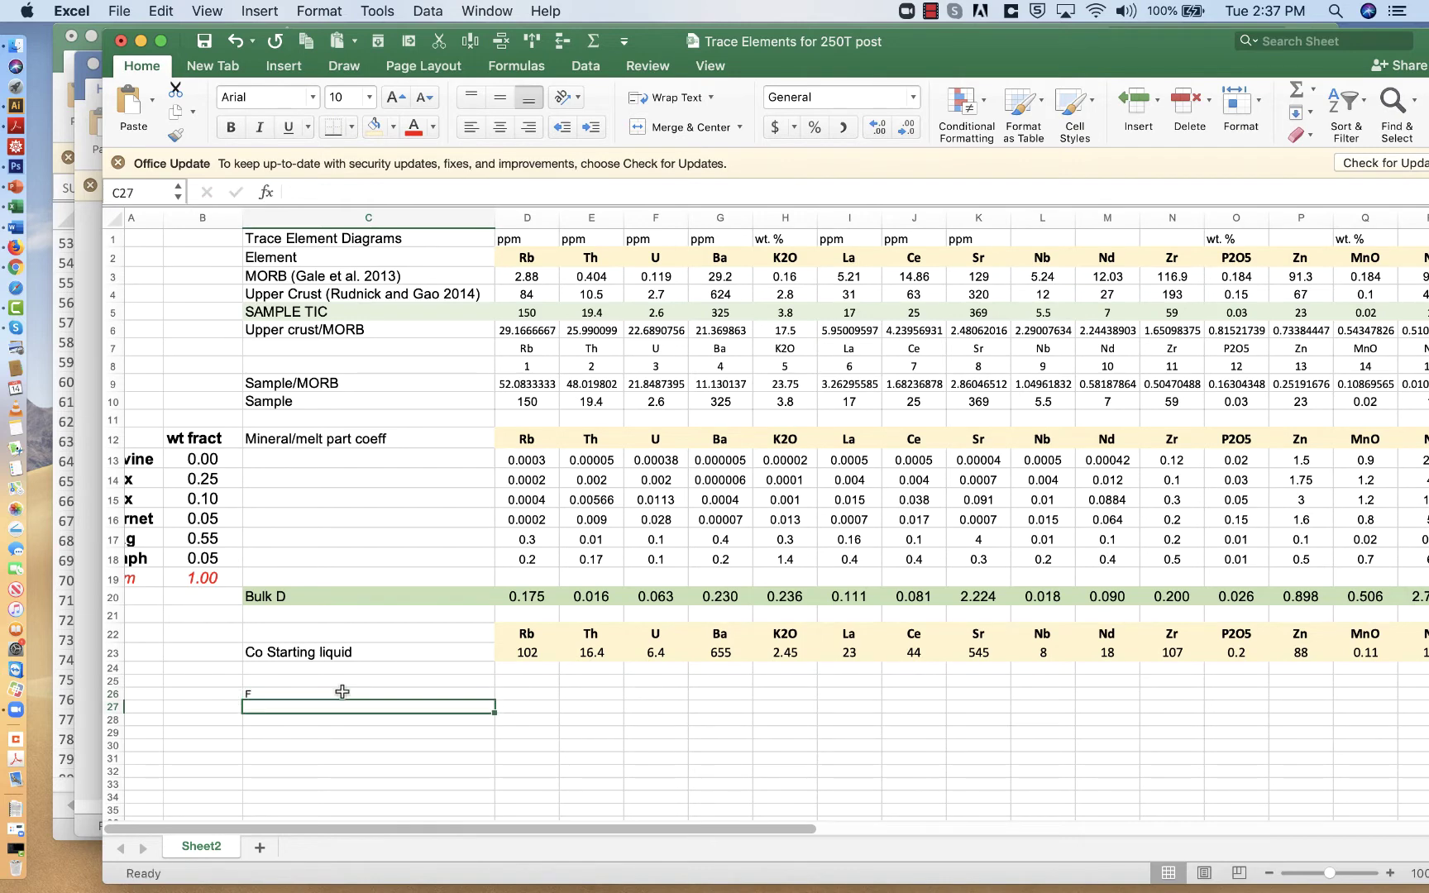
text(1)
key(ctrl+Return)
Enter 0.9 in C28, fill the series down to C37, and change C37 to 0.001
click(484, 719)
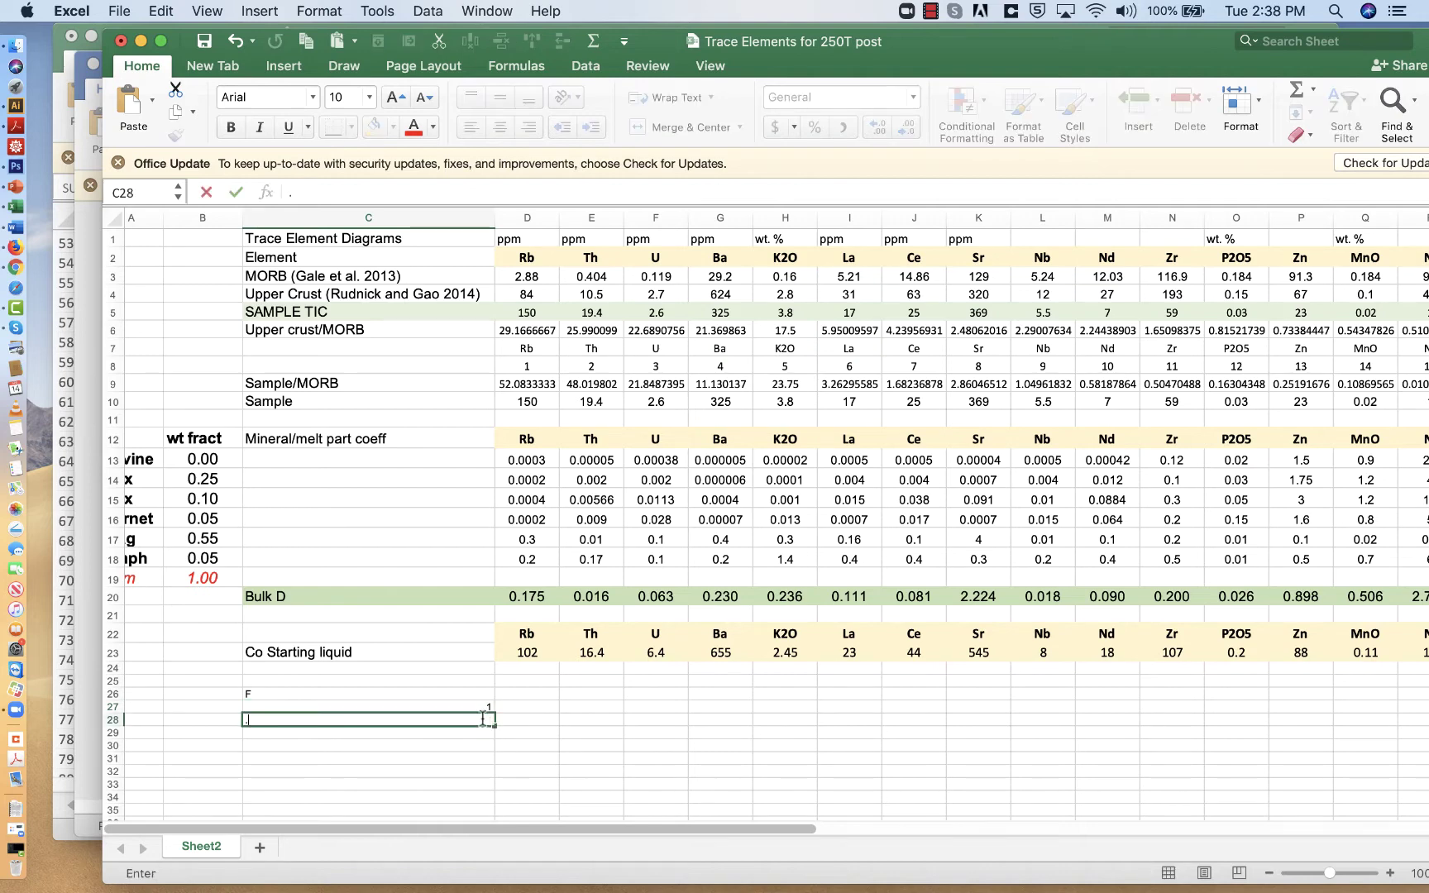
text(0.9)
key(ctrl+Return)
click(465, 708)
mouse_move(465, 708)
mouse_down()
mouse_move(488, 818)
mouse_move(483, 749)
mouse_up()
click(469, 746)
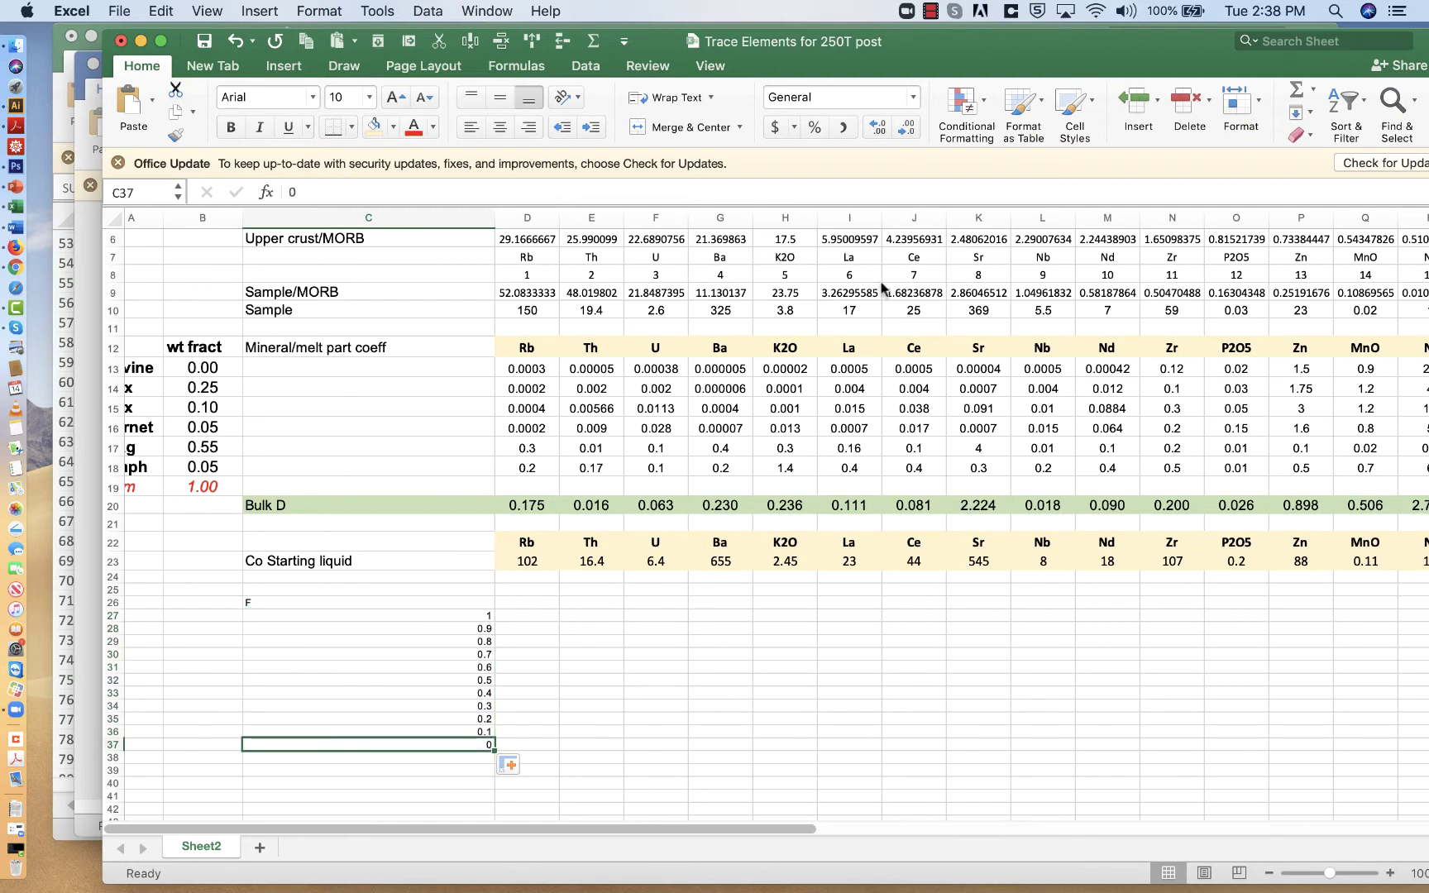
click(92, 283)
click(1336, 721)
text(0.001)
key(Return)
Compare the fractional crystallization equation in the Word document with the new F column
click(533, 616)
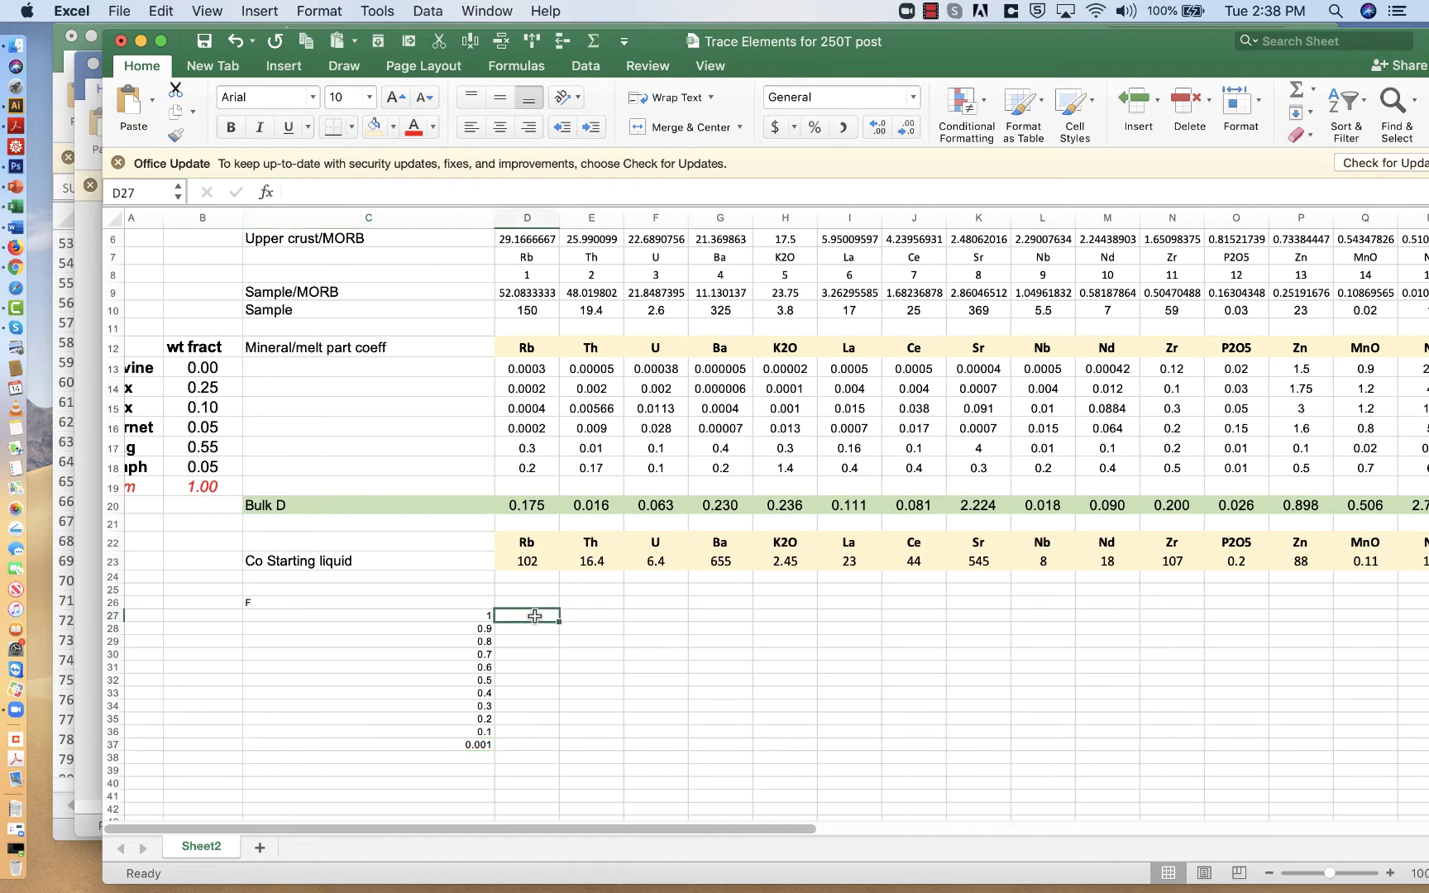
drag(958, 60, 956, 235)
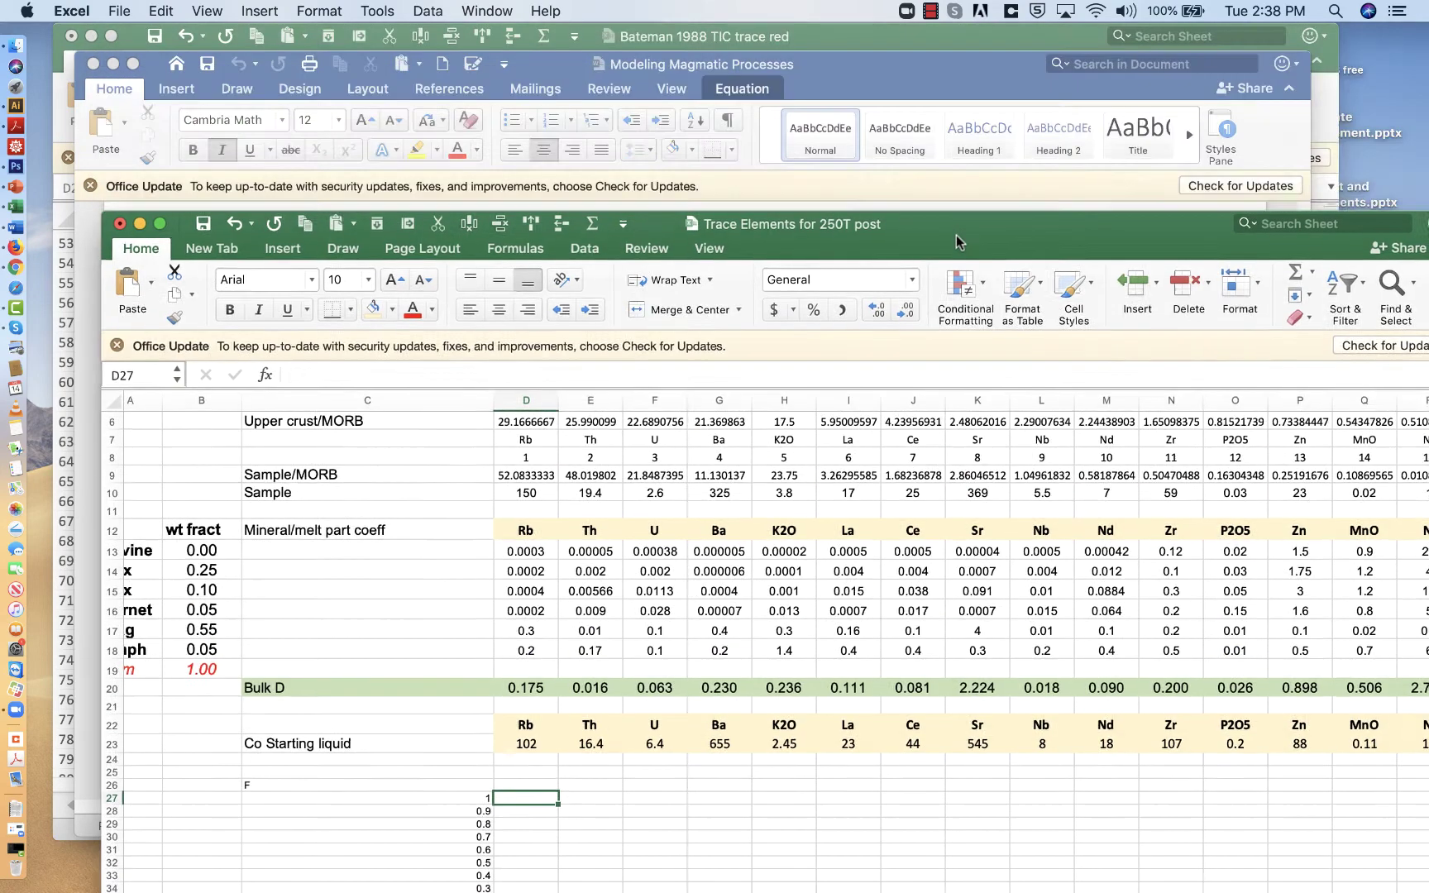
click(953, 51)
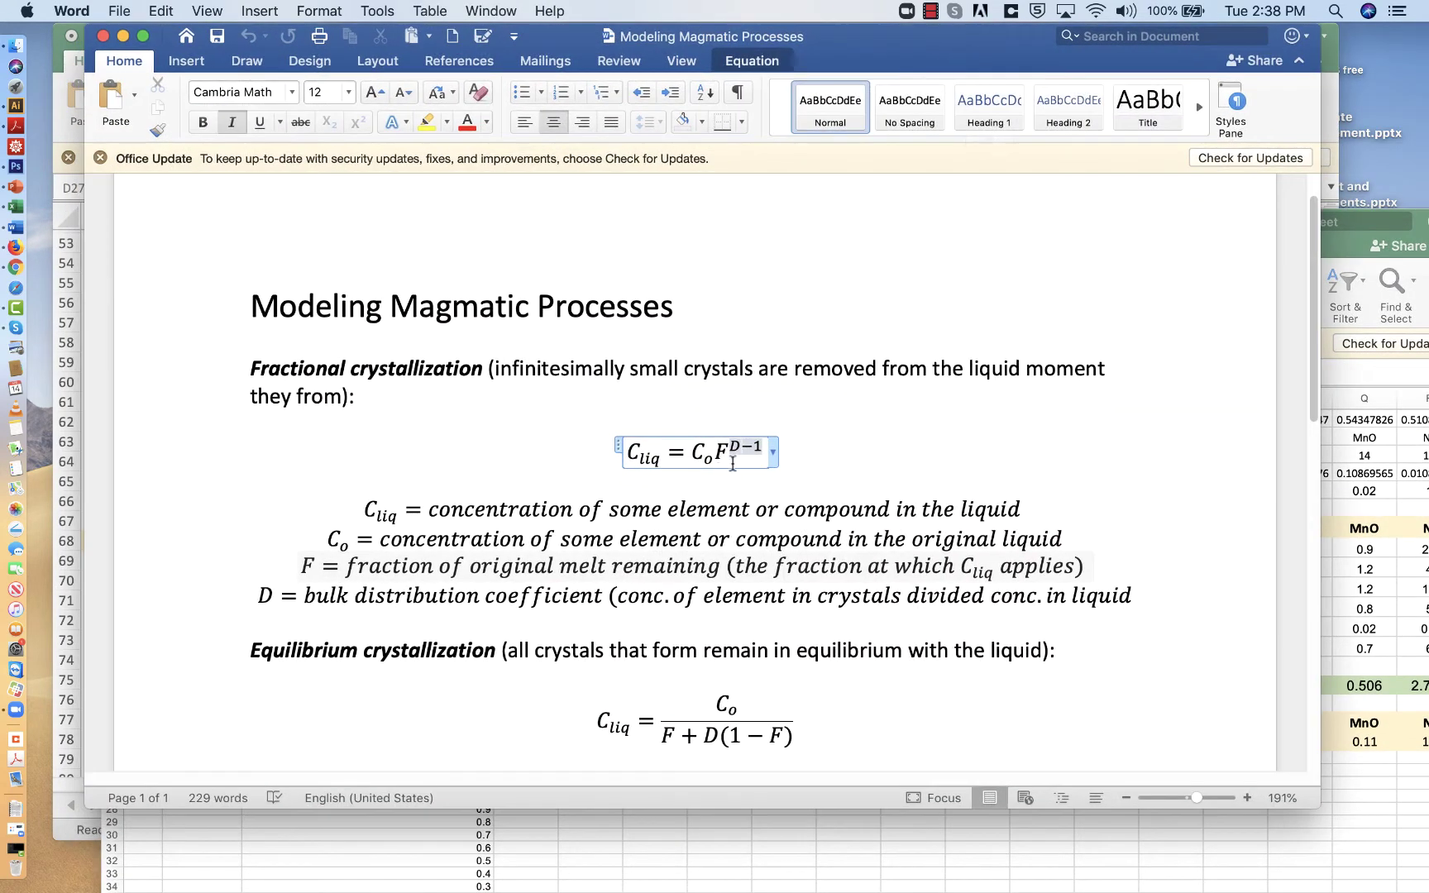
scroll(945, 478, down, 5)
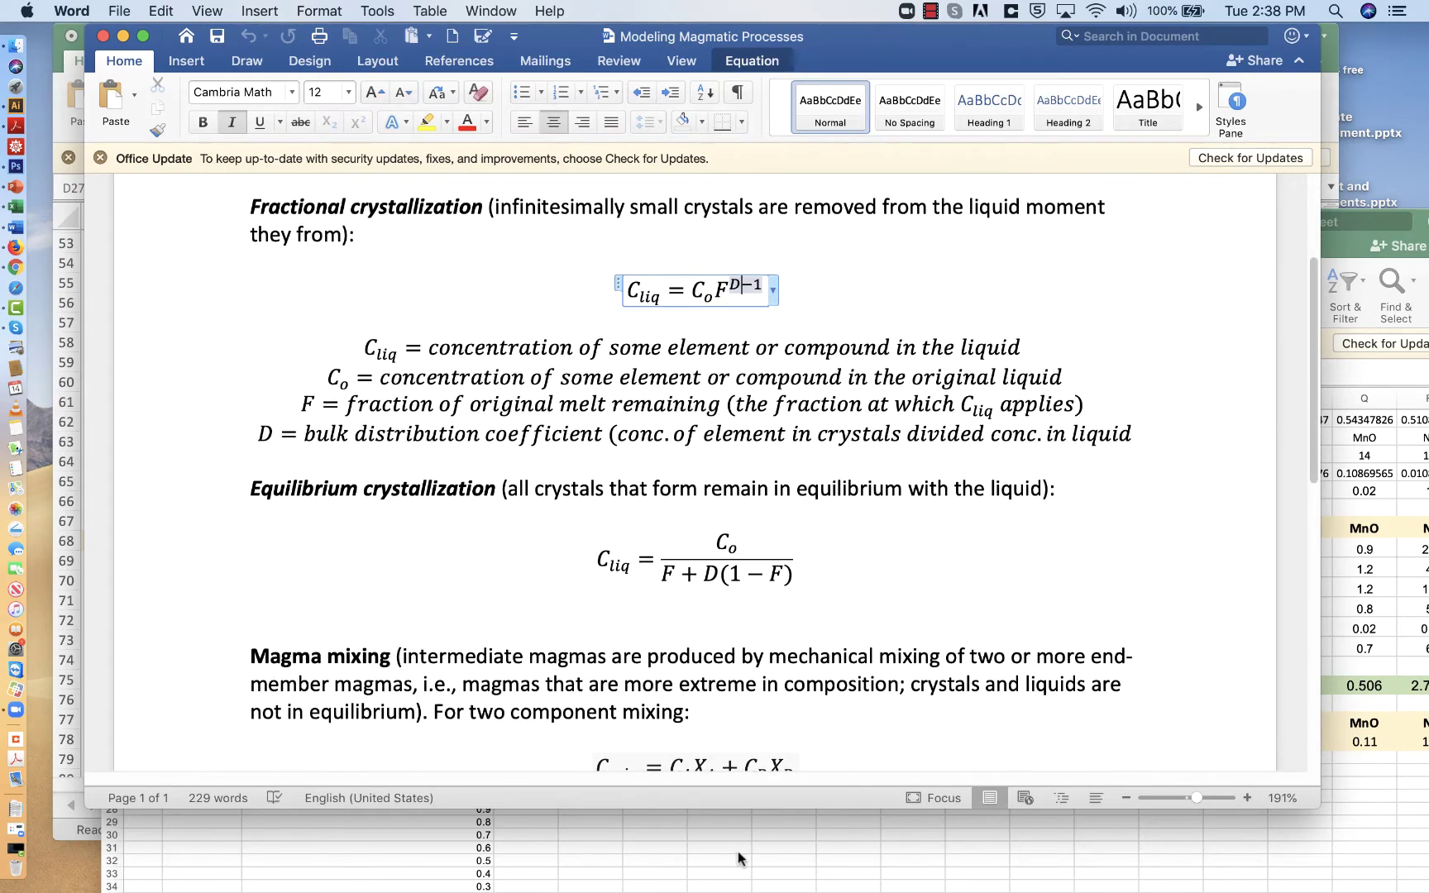
click(737, 857)
Copy the Rb–MnO element header row into row 26, starting at D26
click(536, 725)
scroll(530, 721, right, 10)
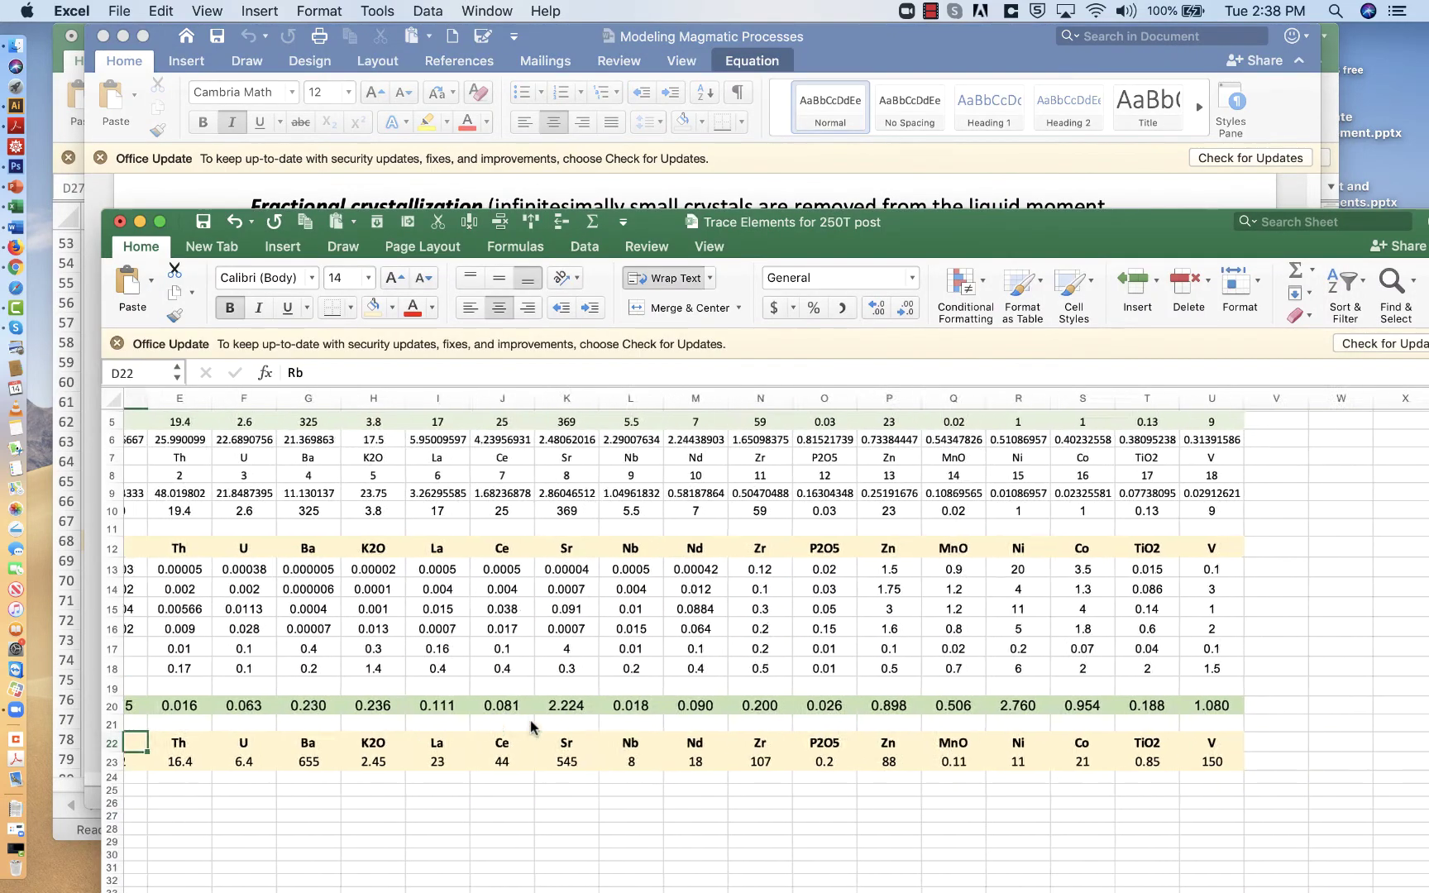
shift+click(877, 750)
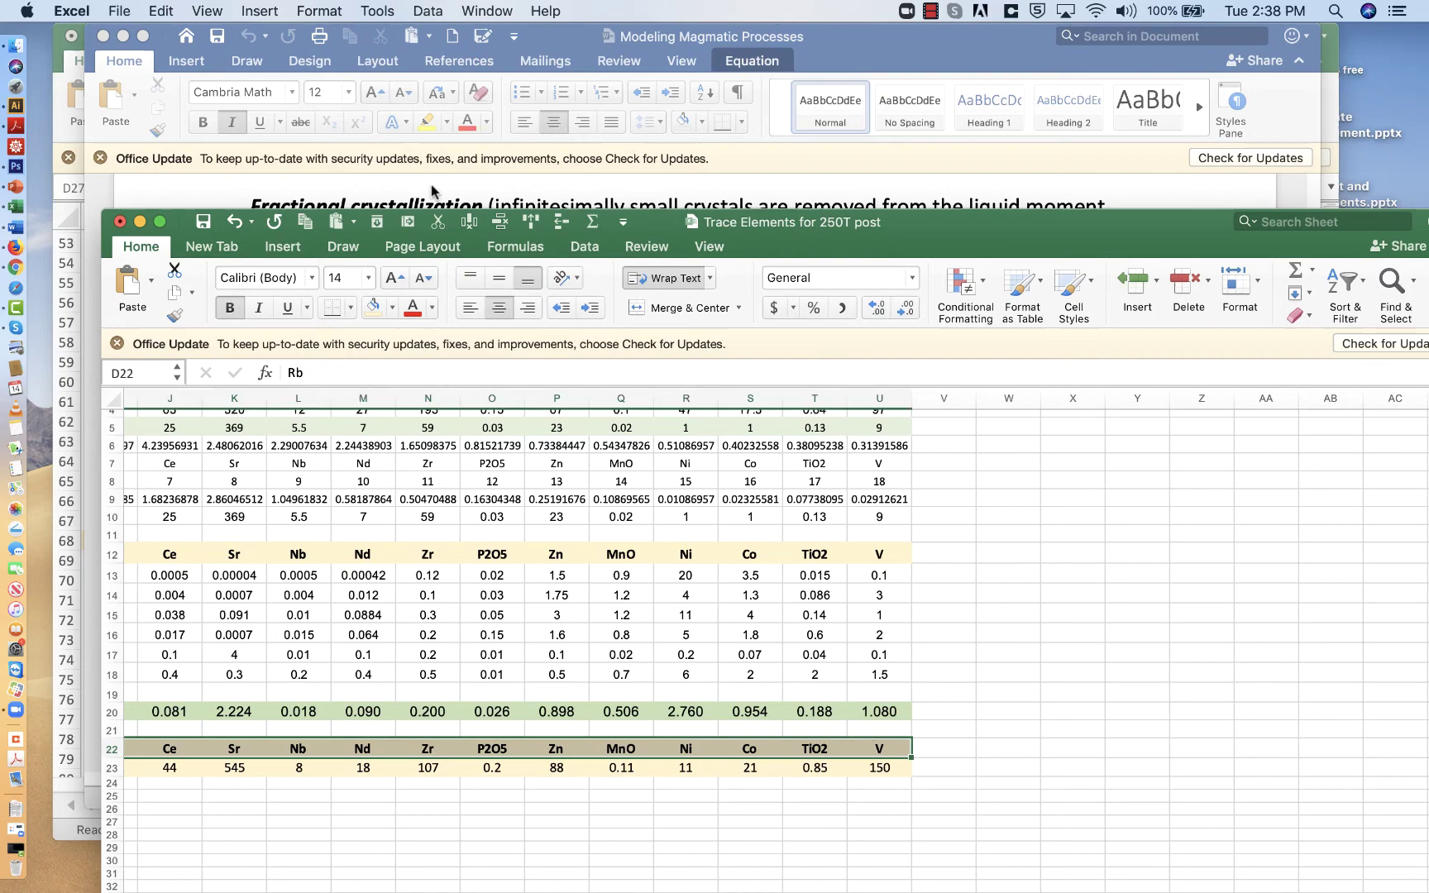
key(super+c)
scroll(546, 674, left, 10)
scroll(547, 674, down, 3)
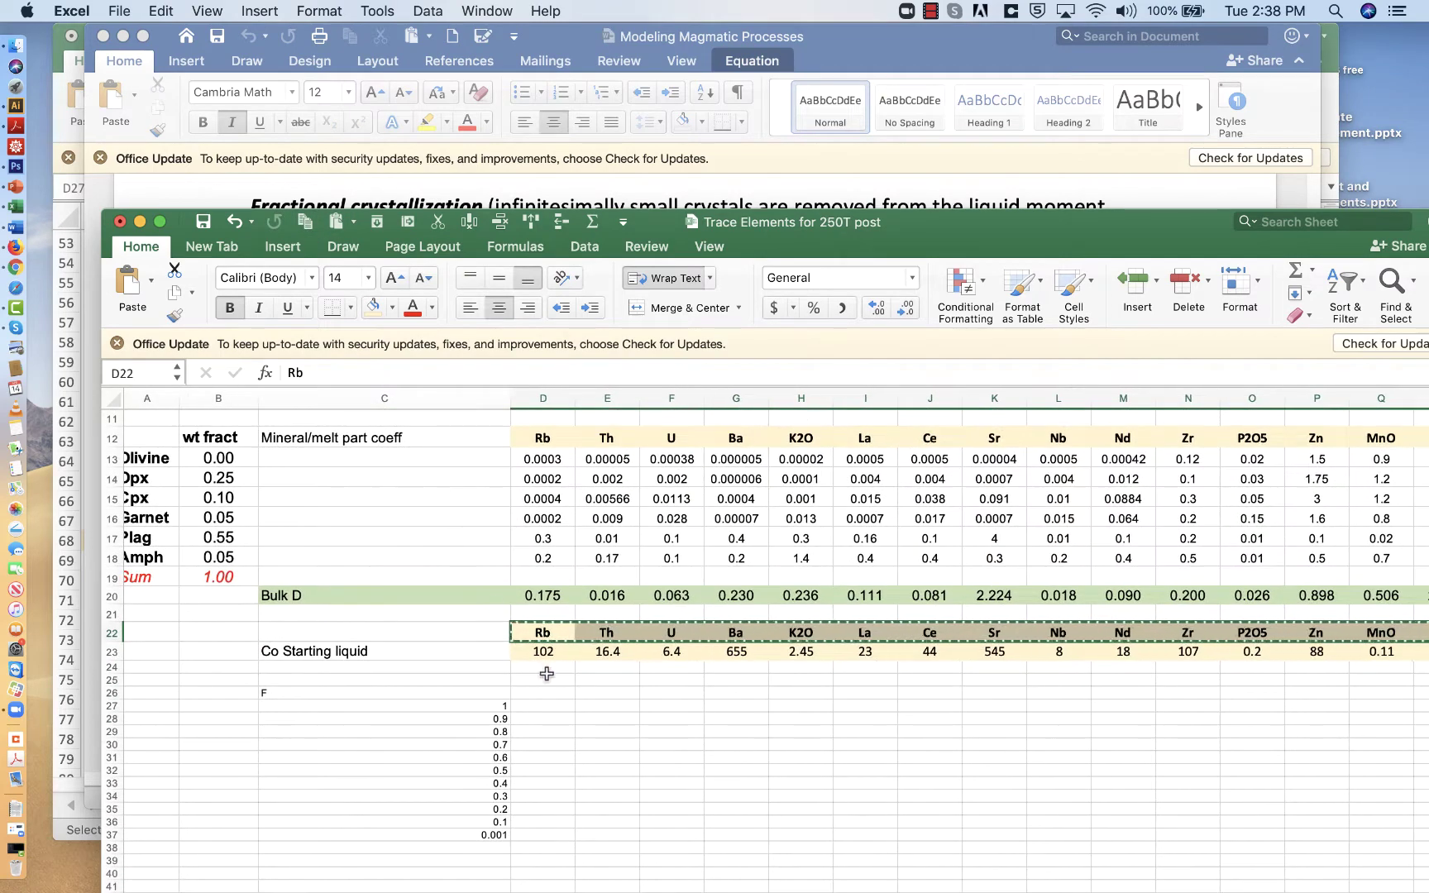
click(546, 692)
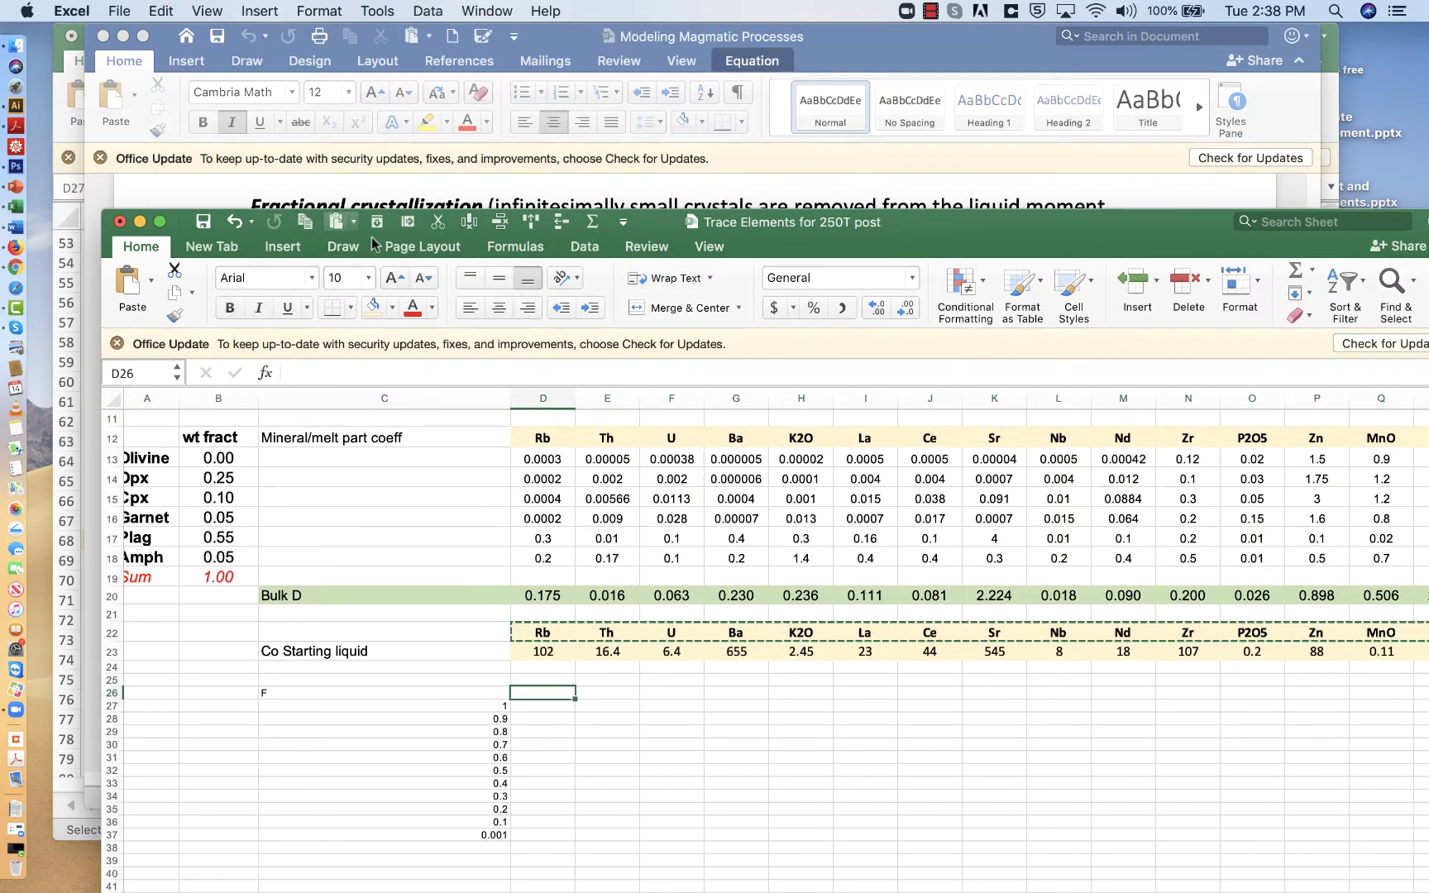
click(336, 221)
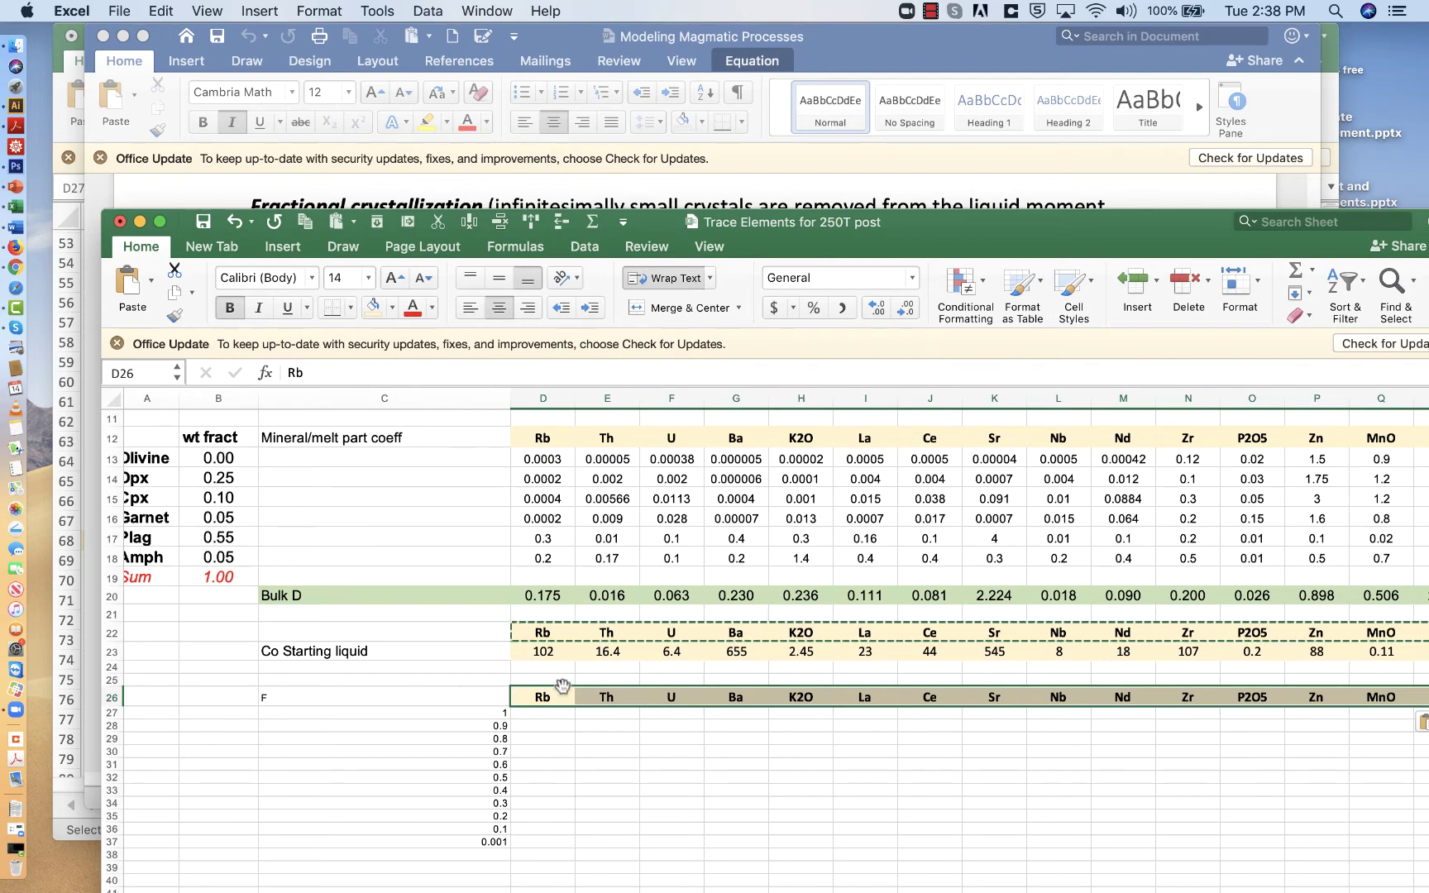
Add the 'Conc. in a liquid' heading in D25 at 16 point
click(561, 679)
text(Con)
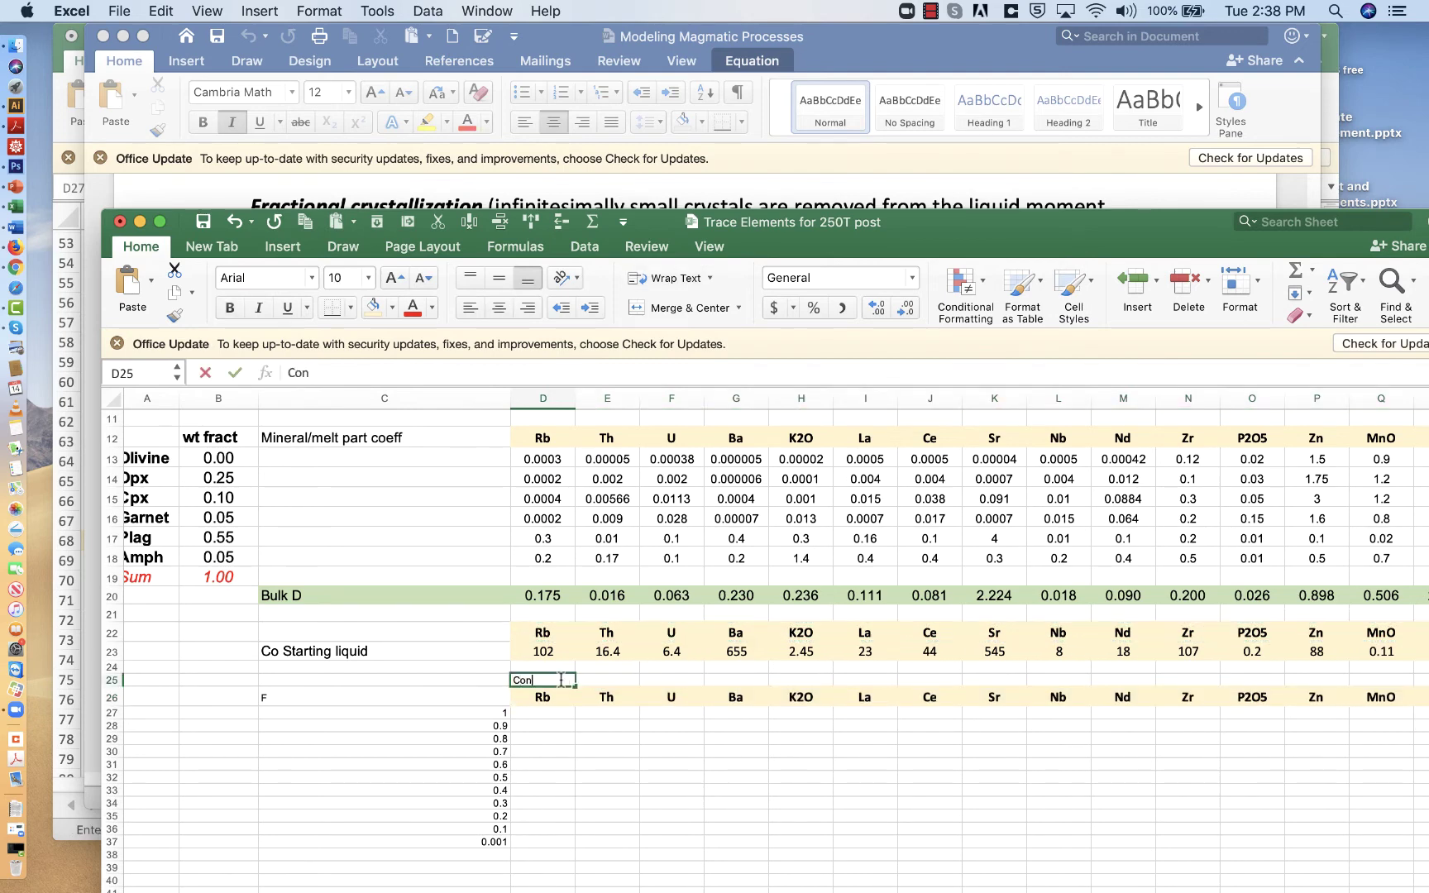
text(c. in)
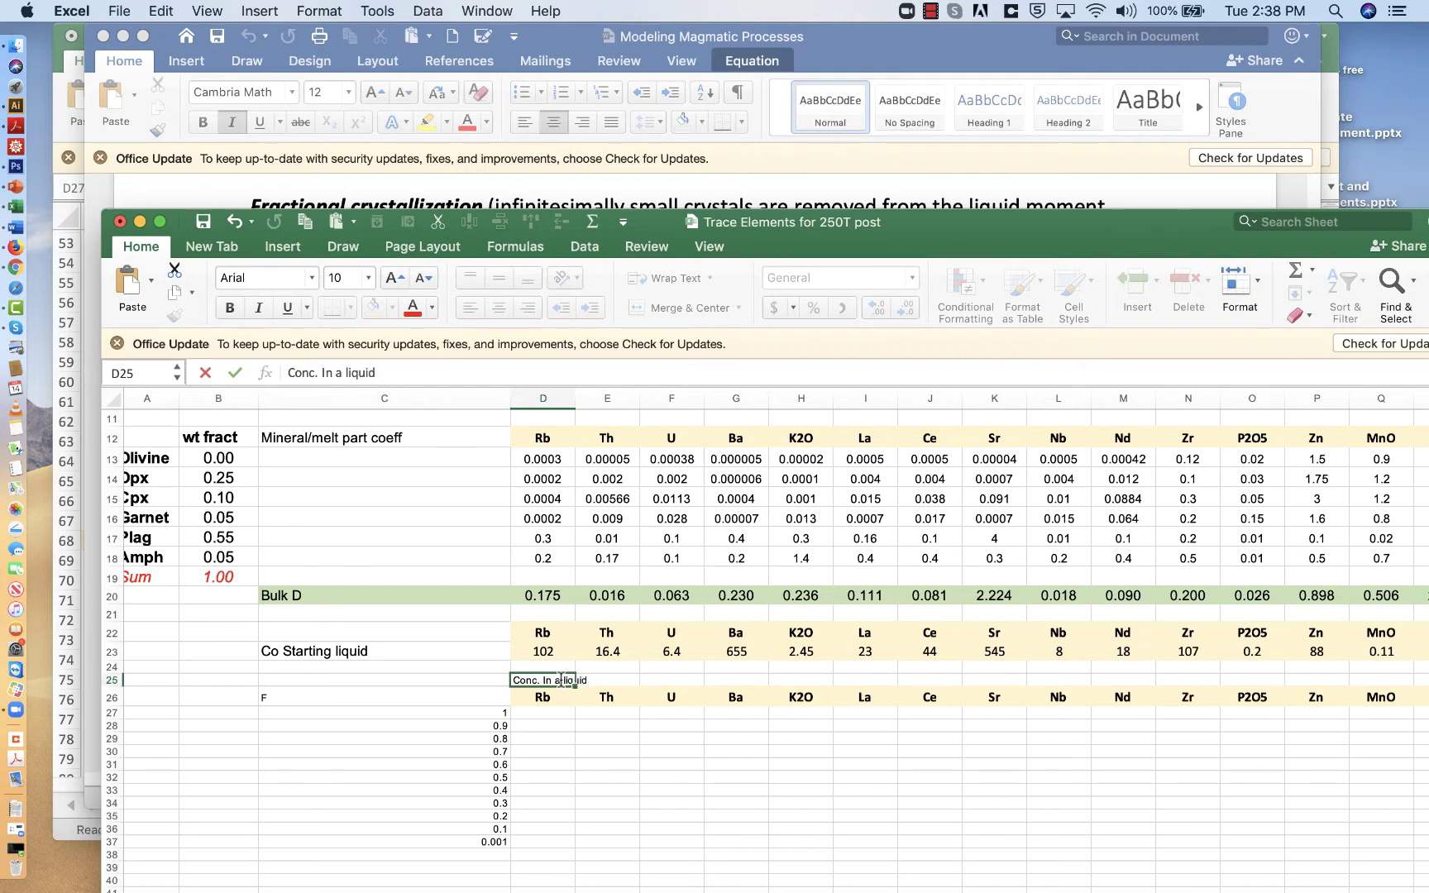
click(235, 373)
click(368, 278)
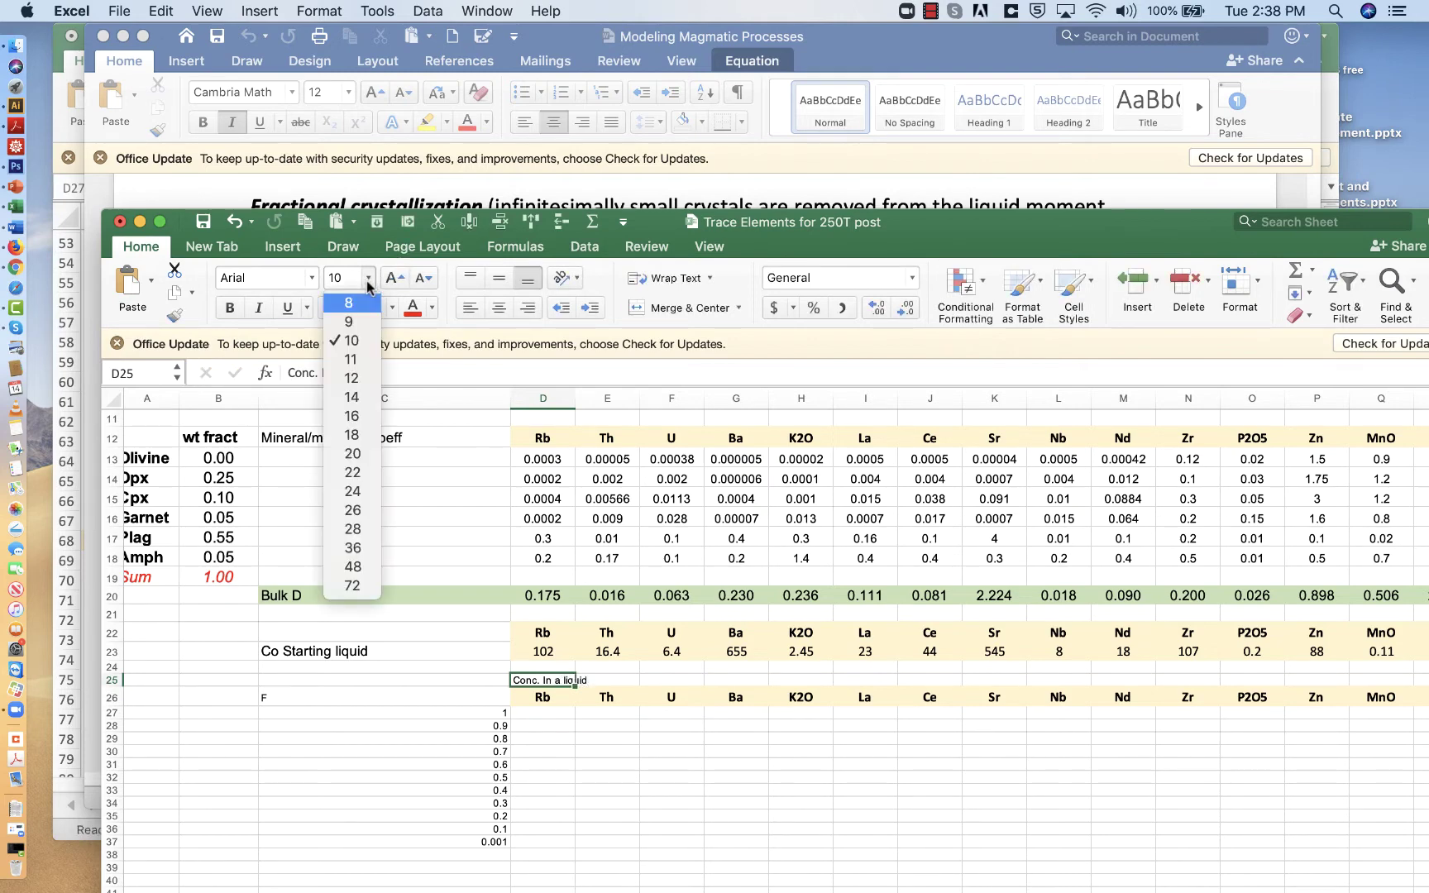
click(351, 416)
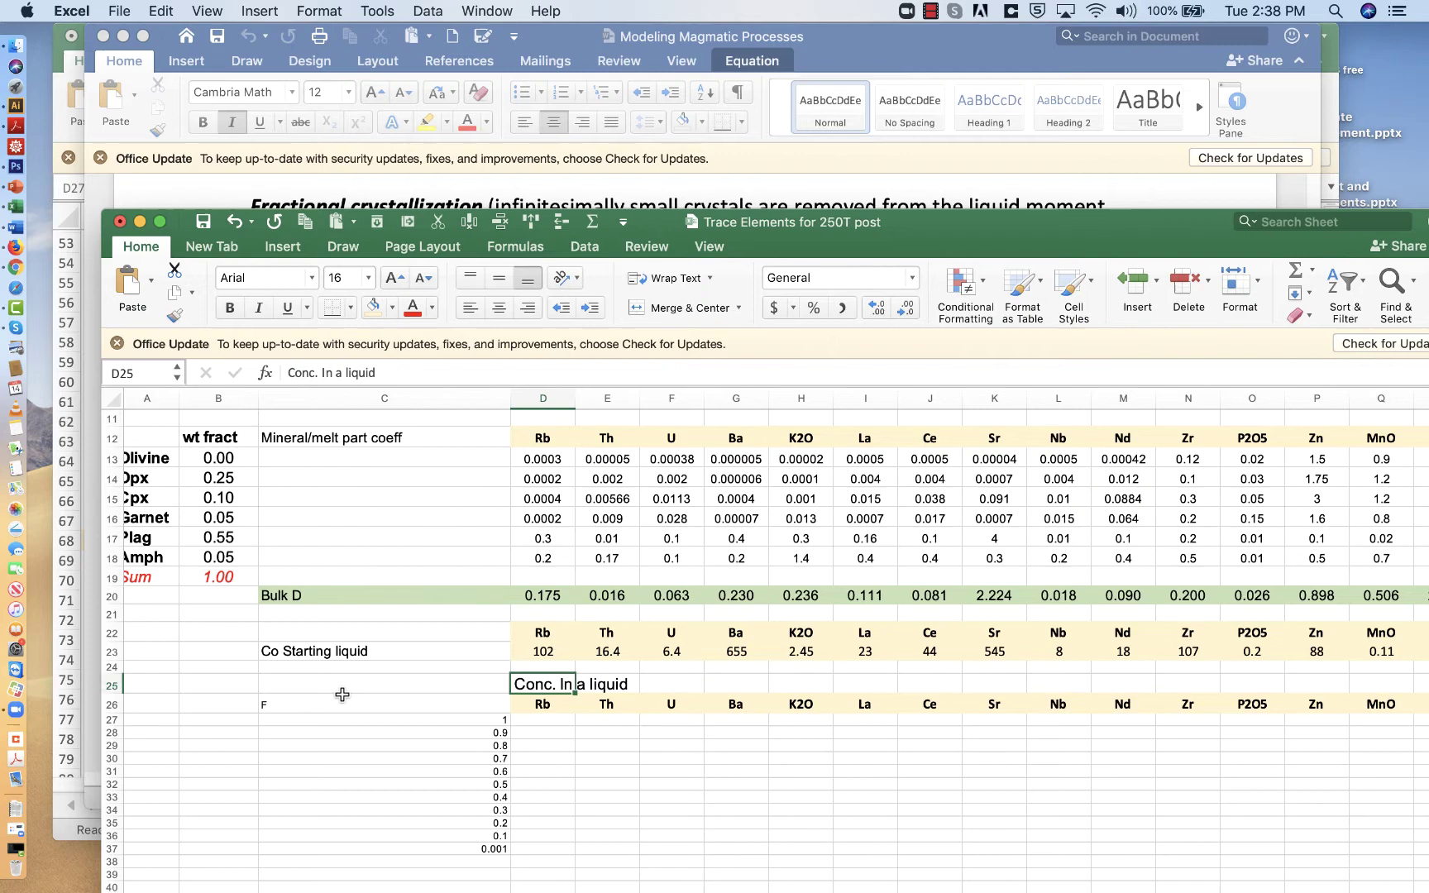
Select the F values in C26:C37 and enlarge their font size
click(343, 703)
shift+click(457, 846)
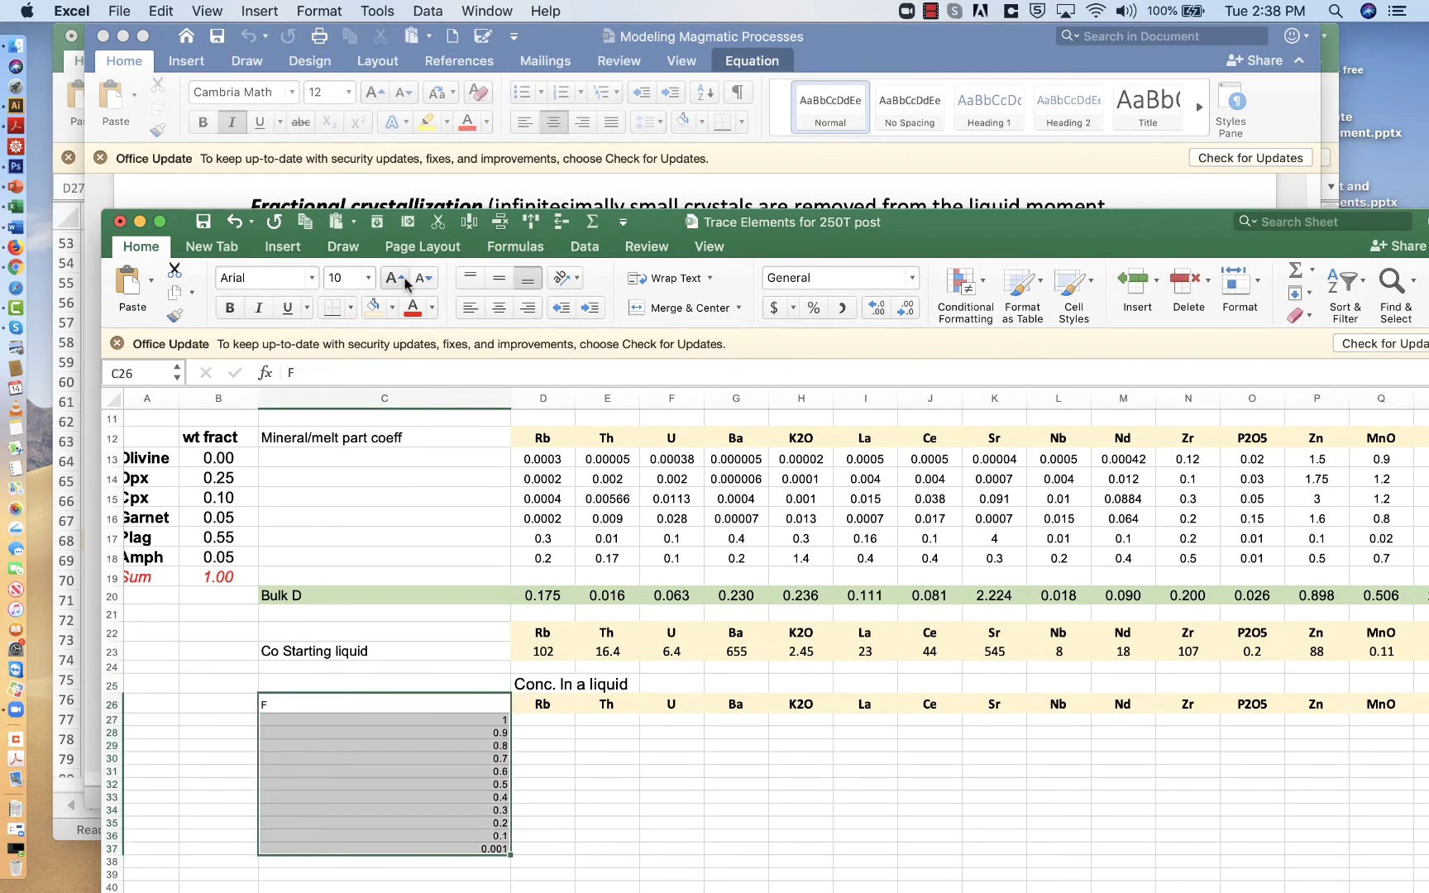
click(368, 277)
key(Escape)
Review the C_liq and C_o terms of the fractional crystallization equation in Word
click(544, 722)
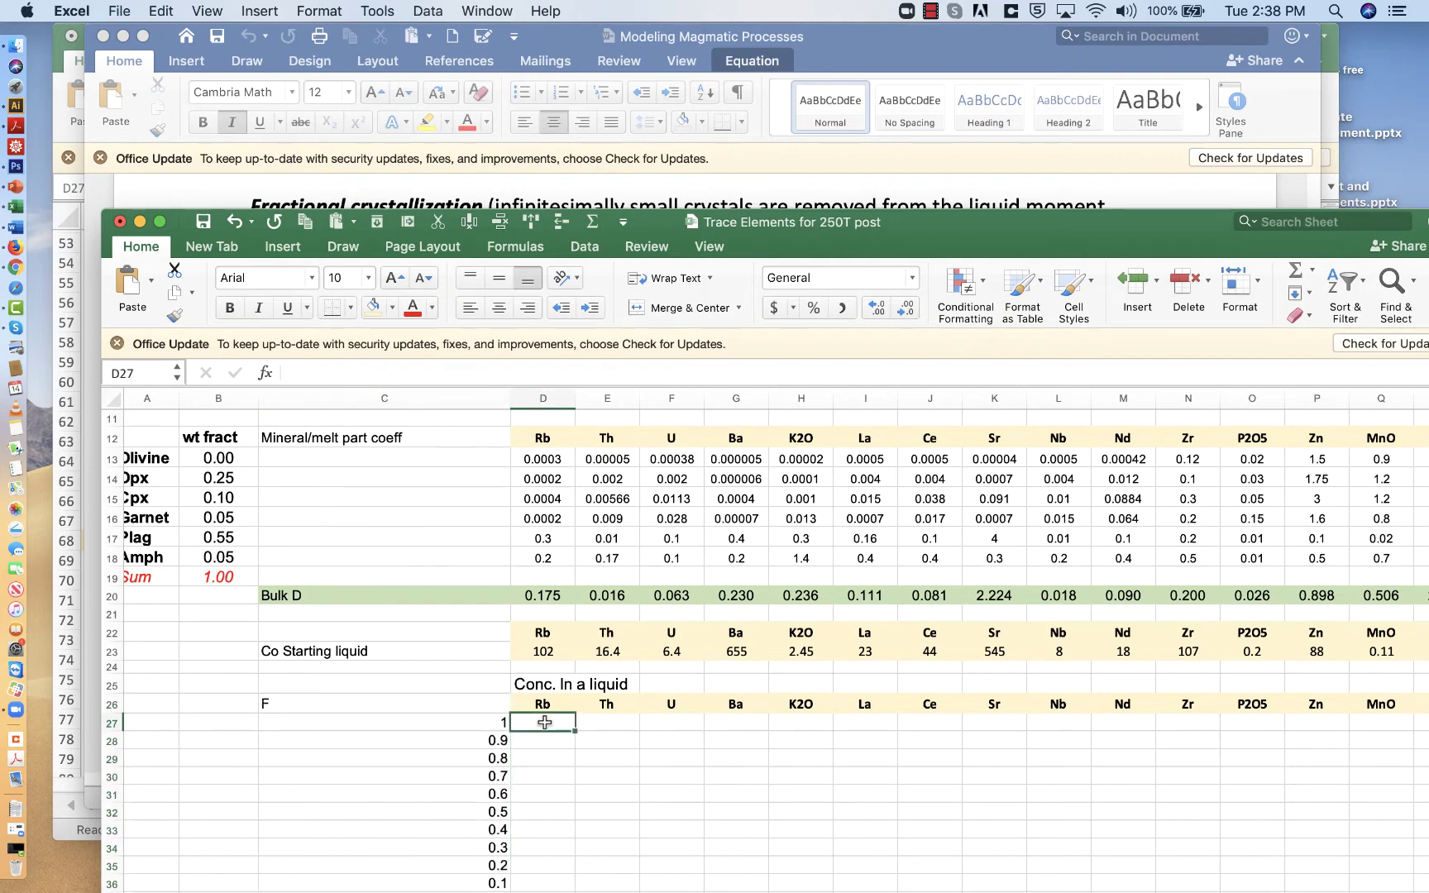
click(868, 195)
drag(666, 296, 642, 297)
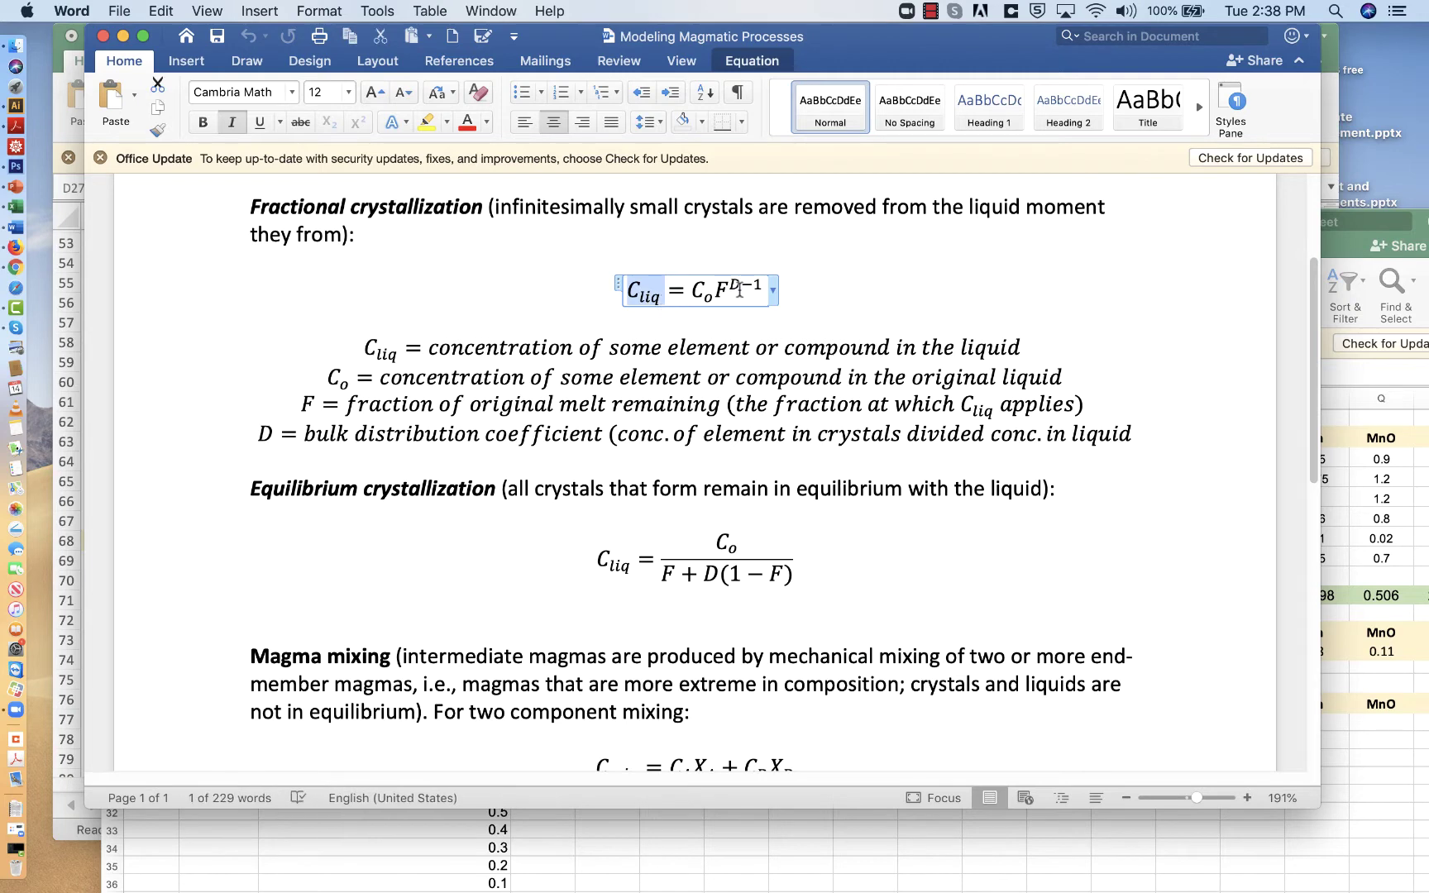
drag(716, 299, 708, 300)
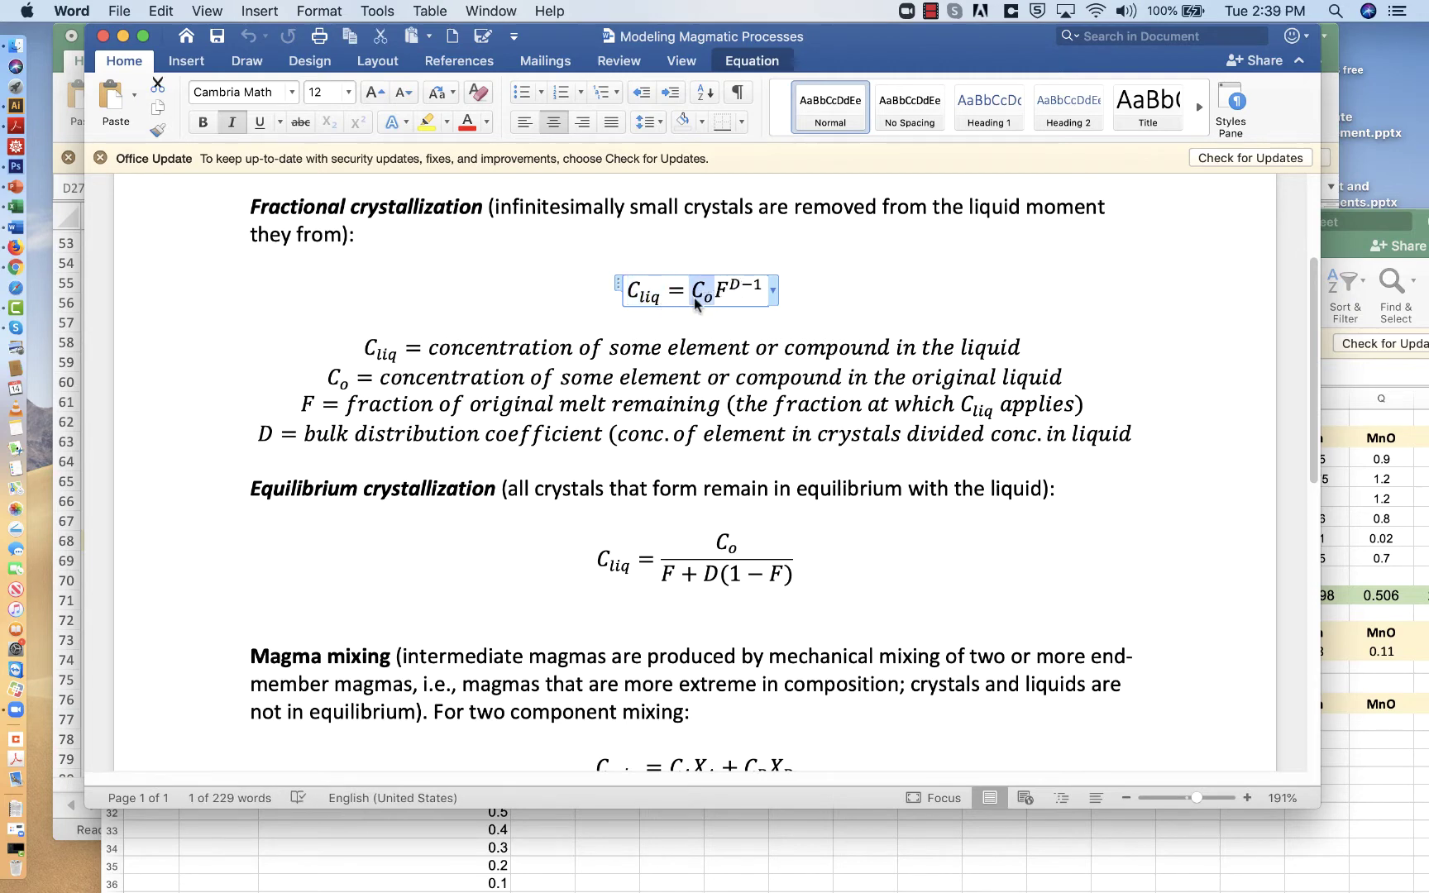
key(super+Tab)
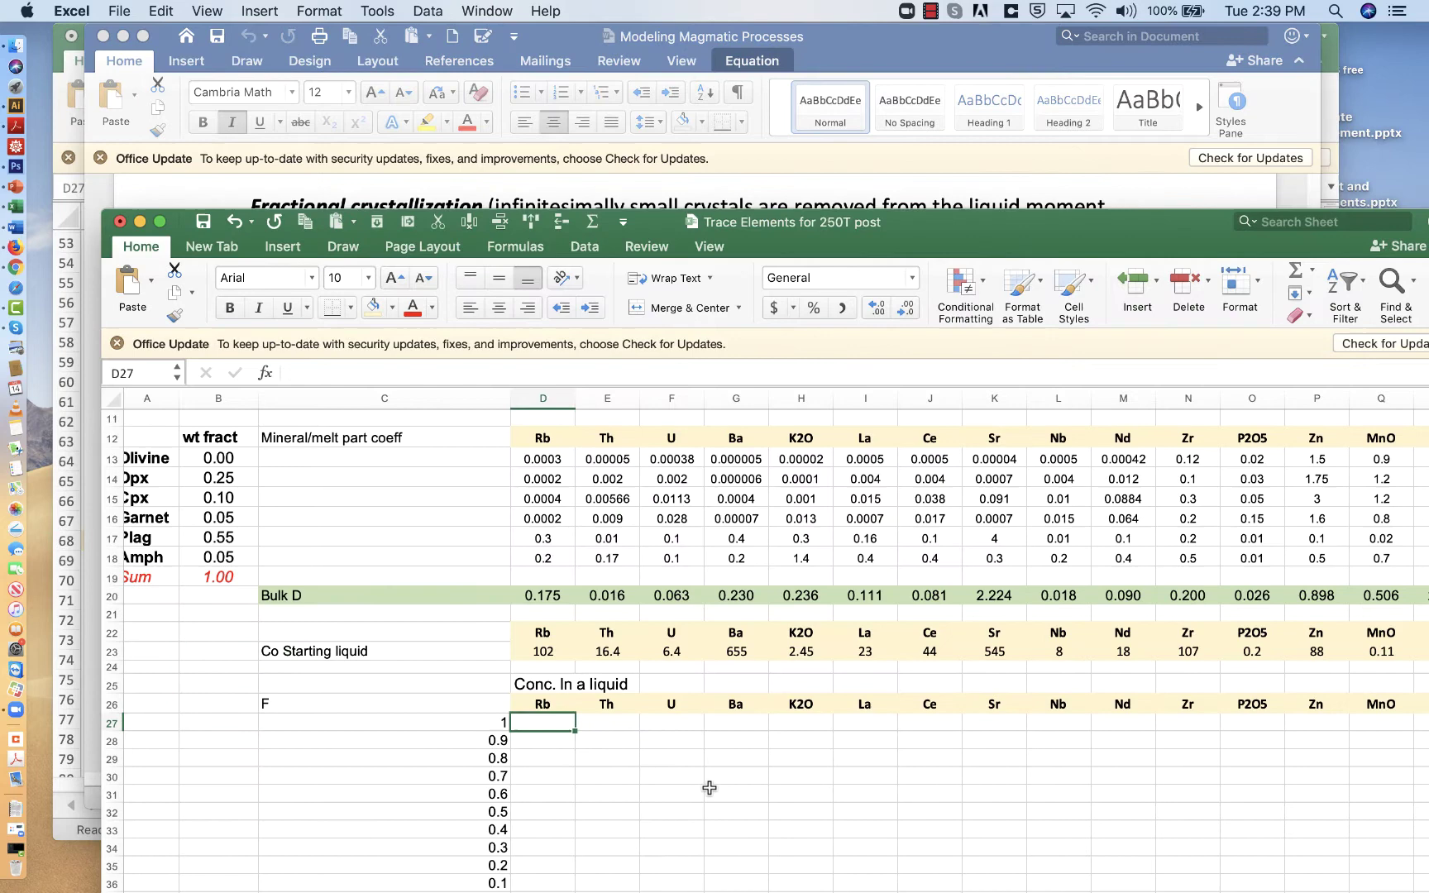
Enter =D23*C27^(D20-1) in D27, giving 102, and set it to 14 point
text(=)
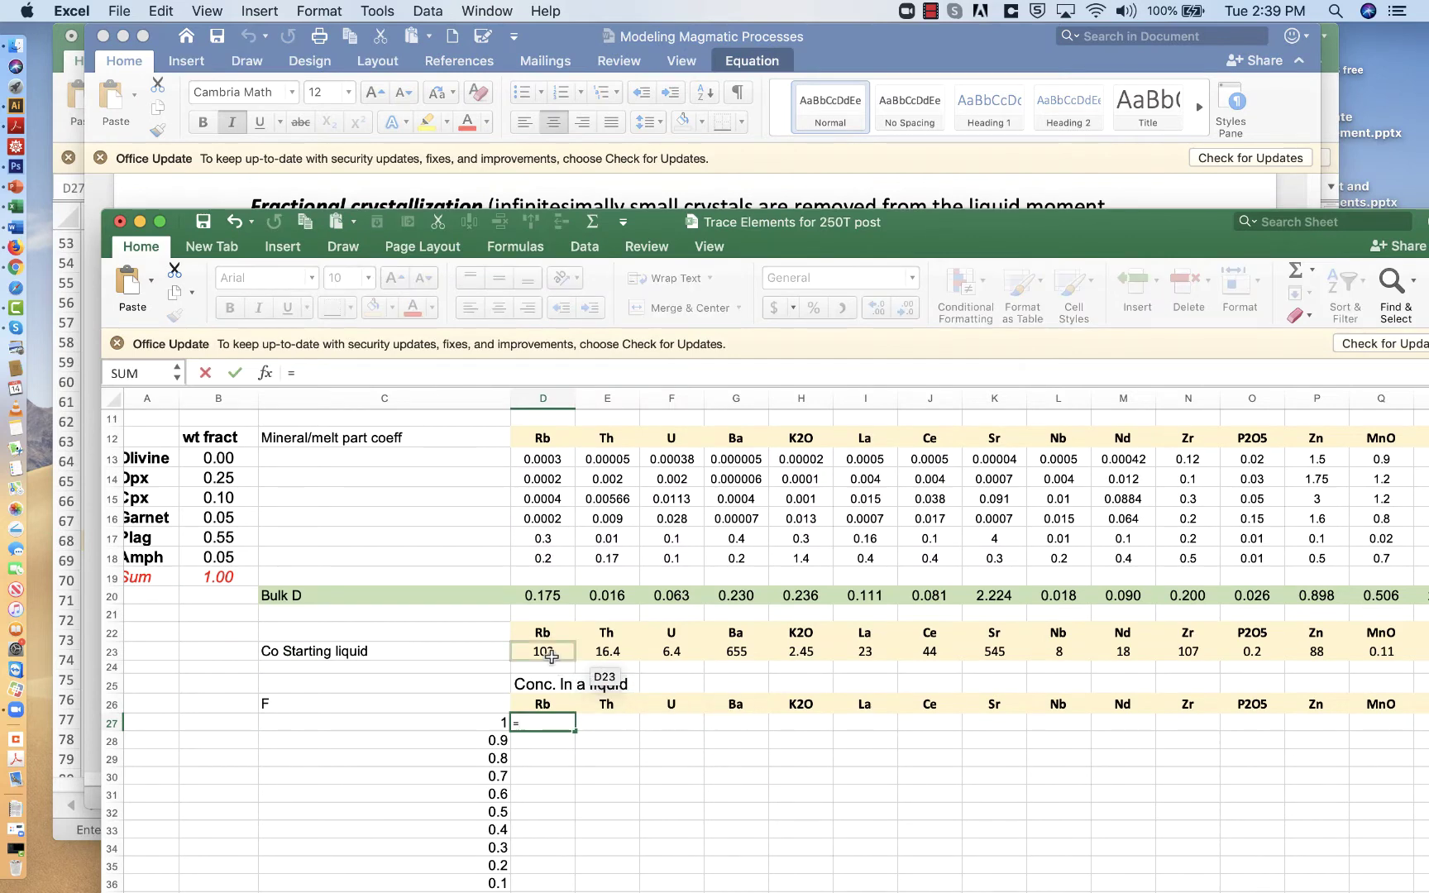
click(550, 655)
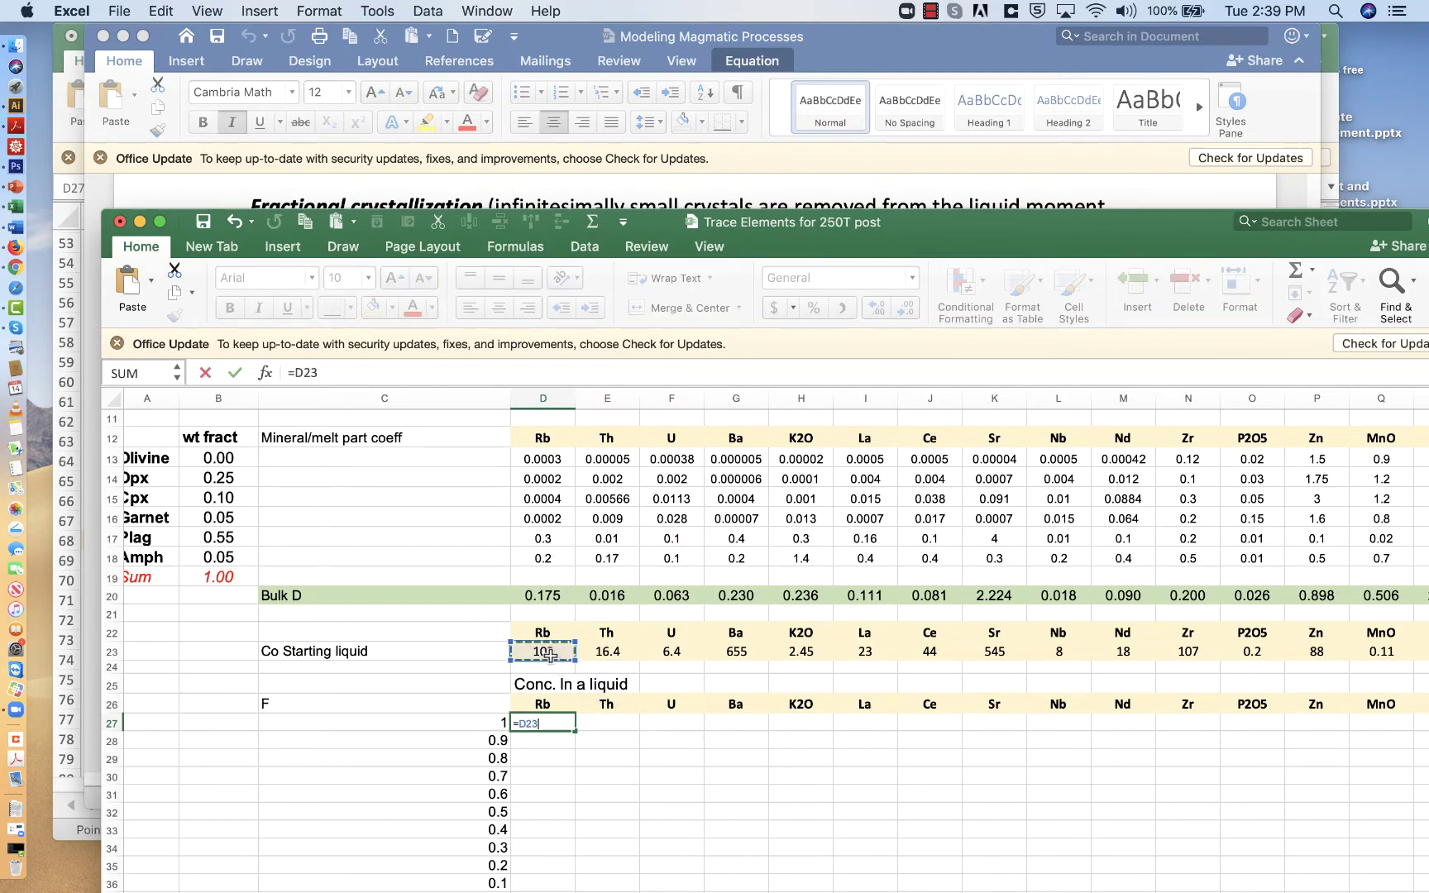
text(*)
click(457, 725)
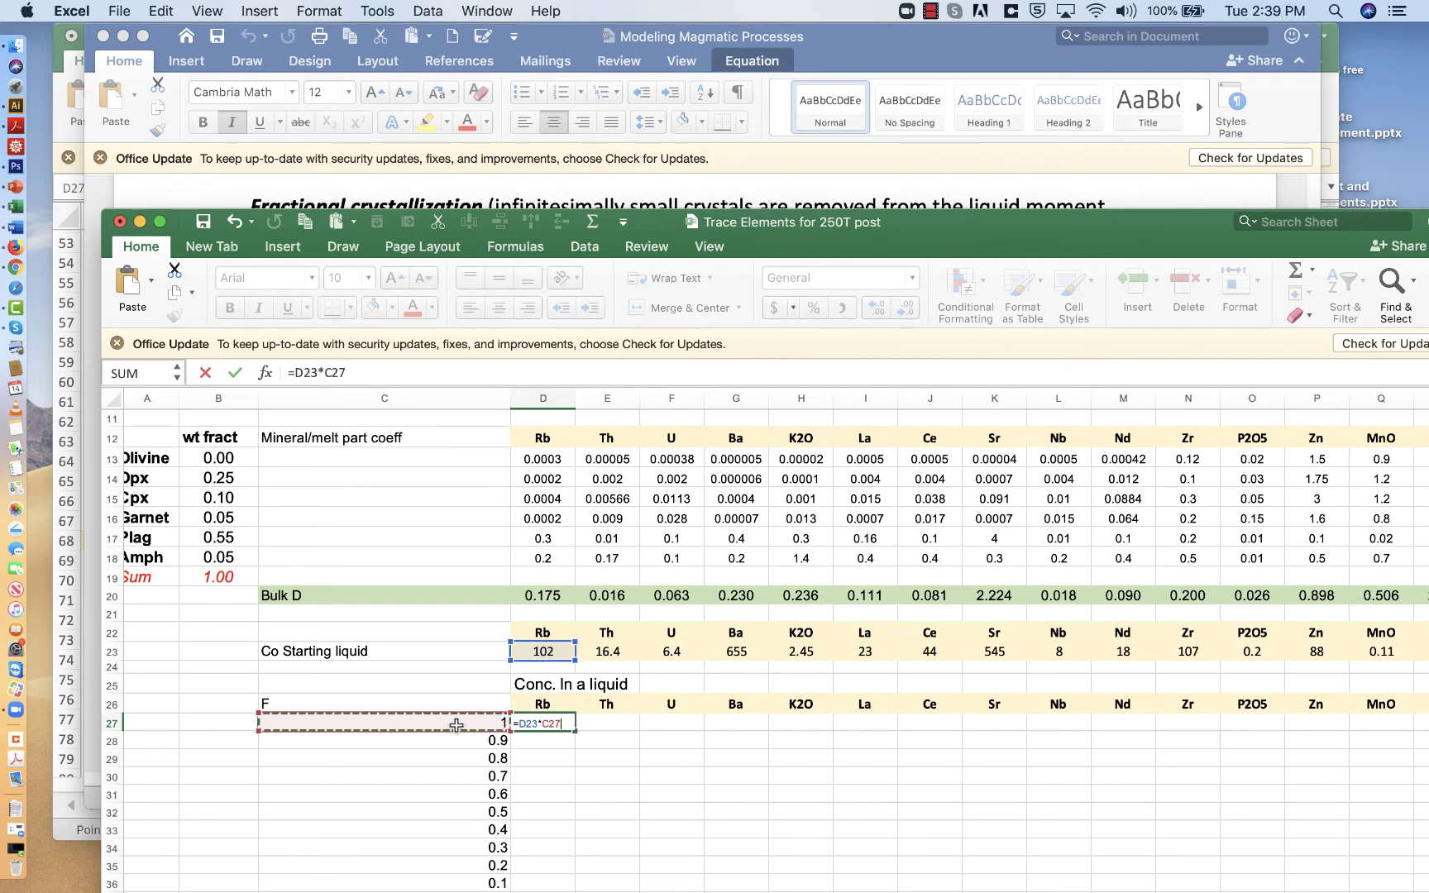
text(^()
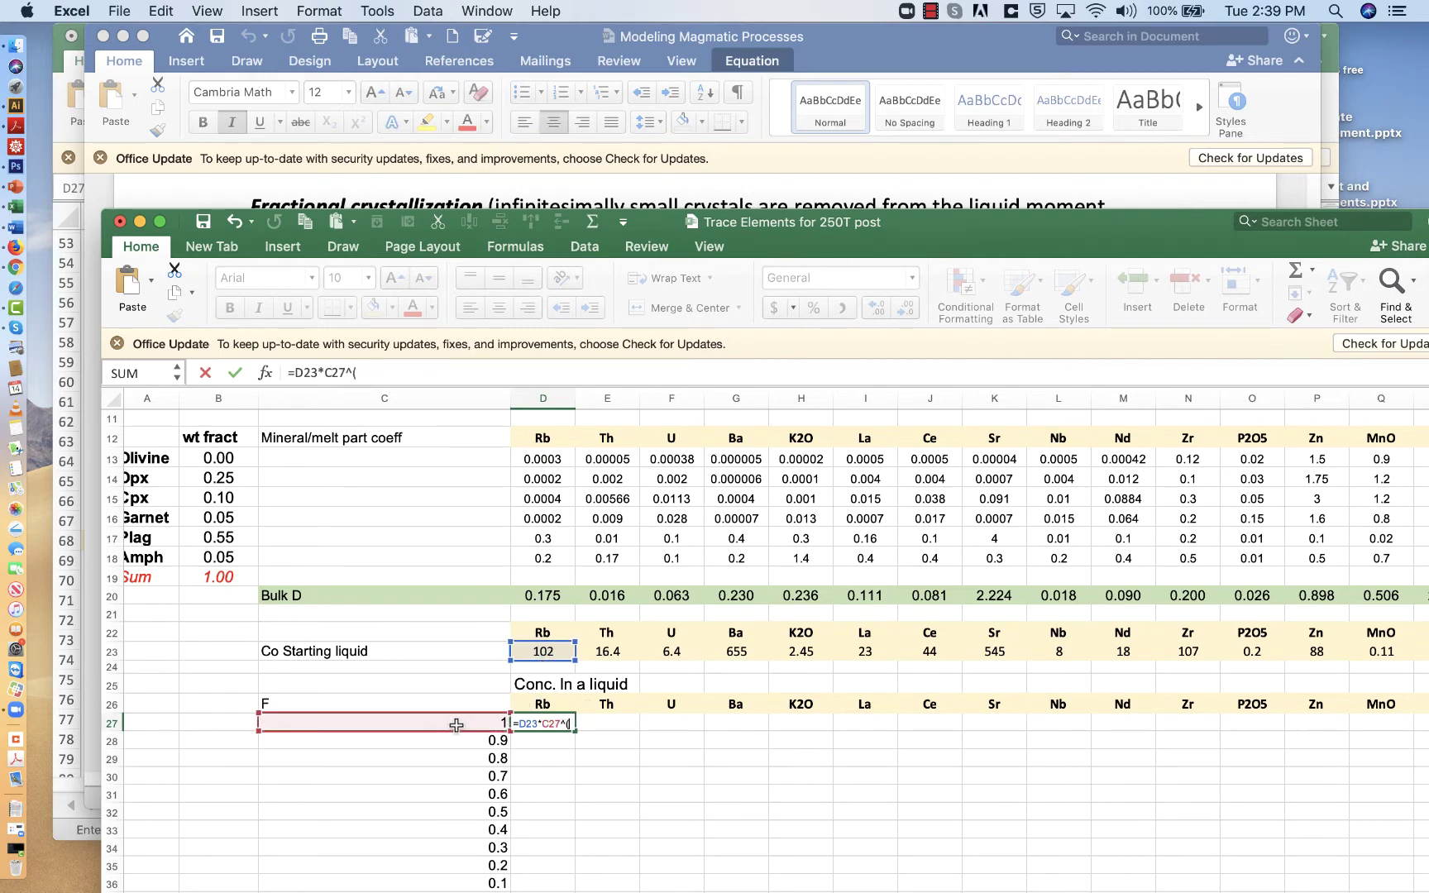
click(549, 600)
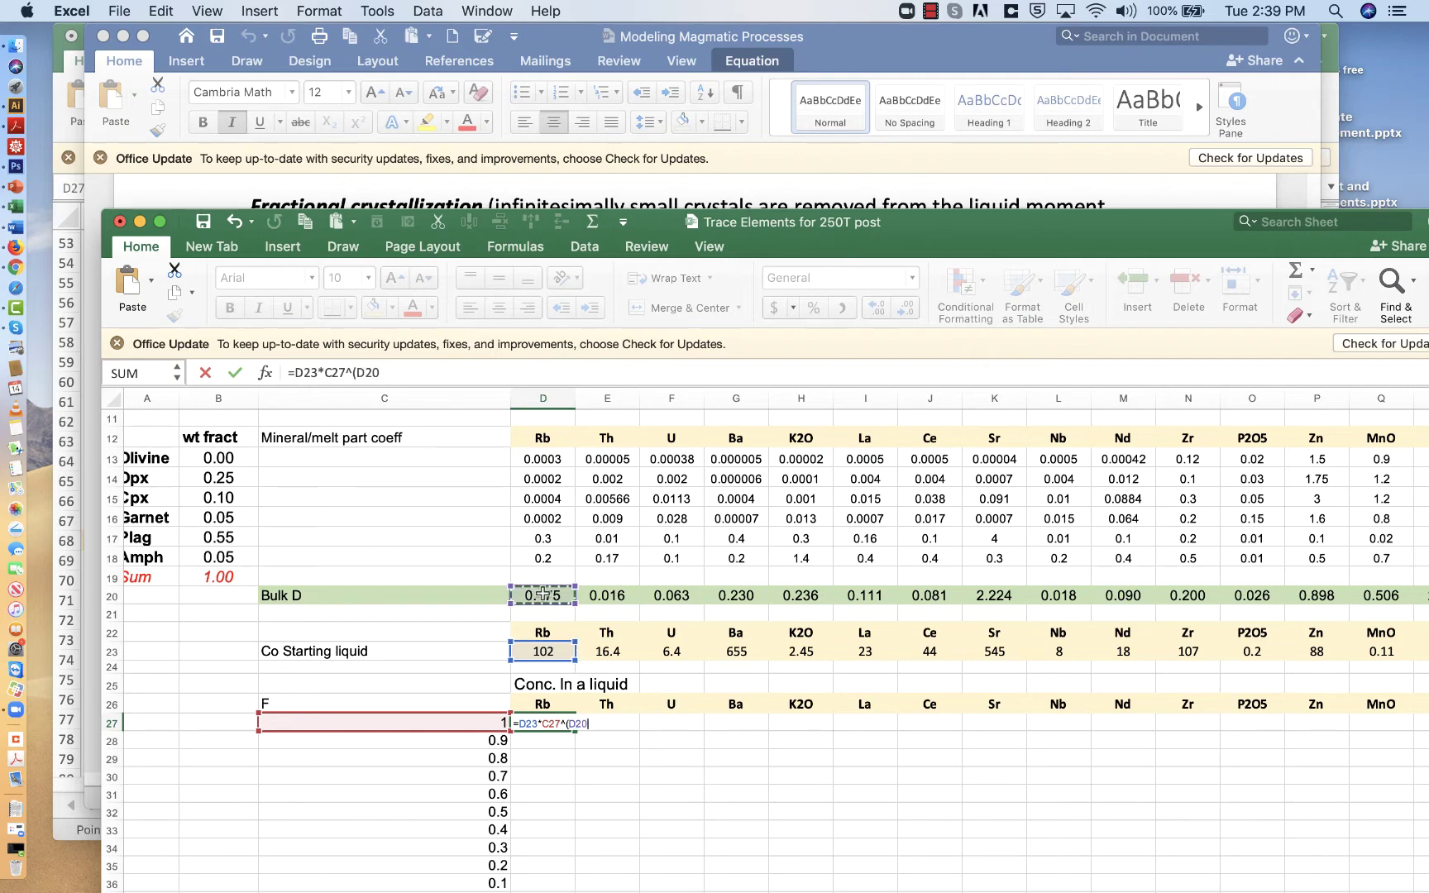
text(-1)
key(Return)
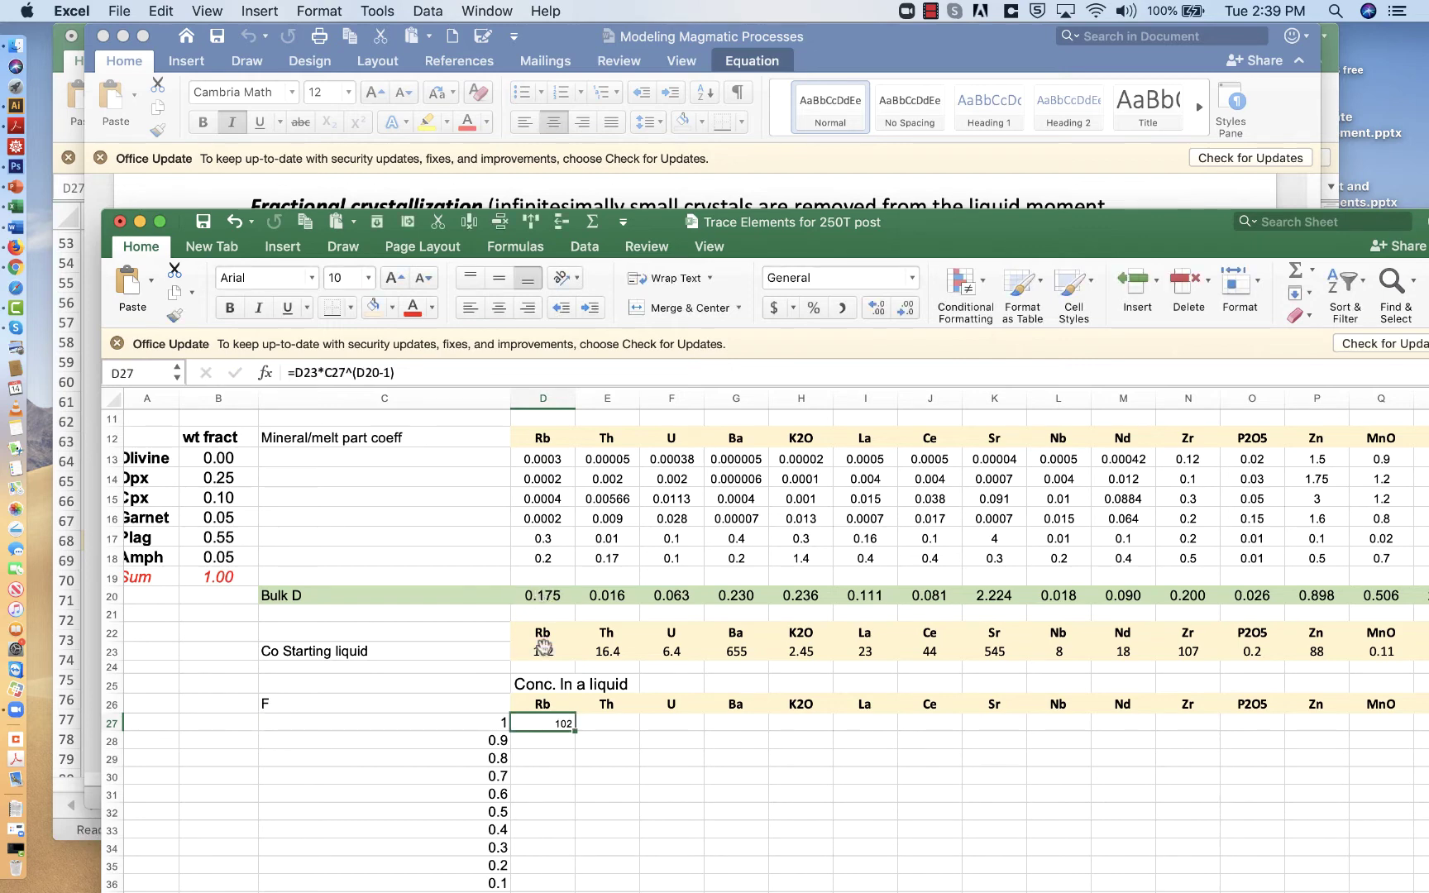
click(368, 278)
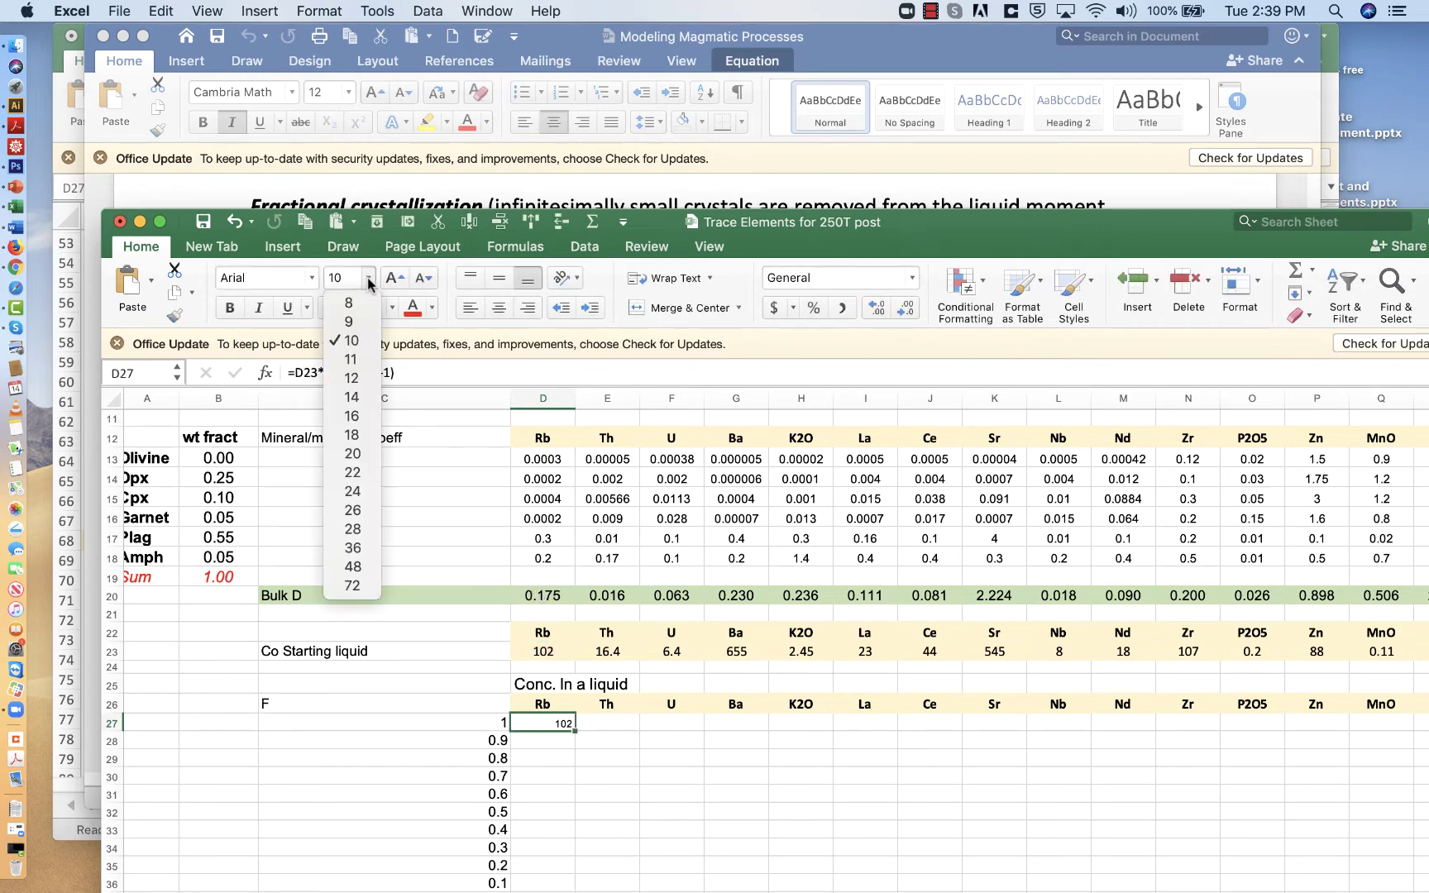
click(366, 398)
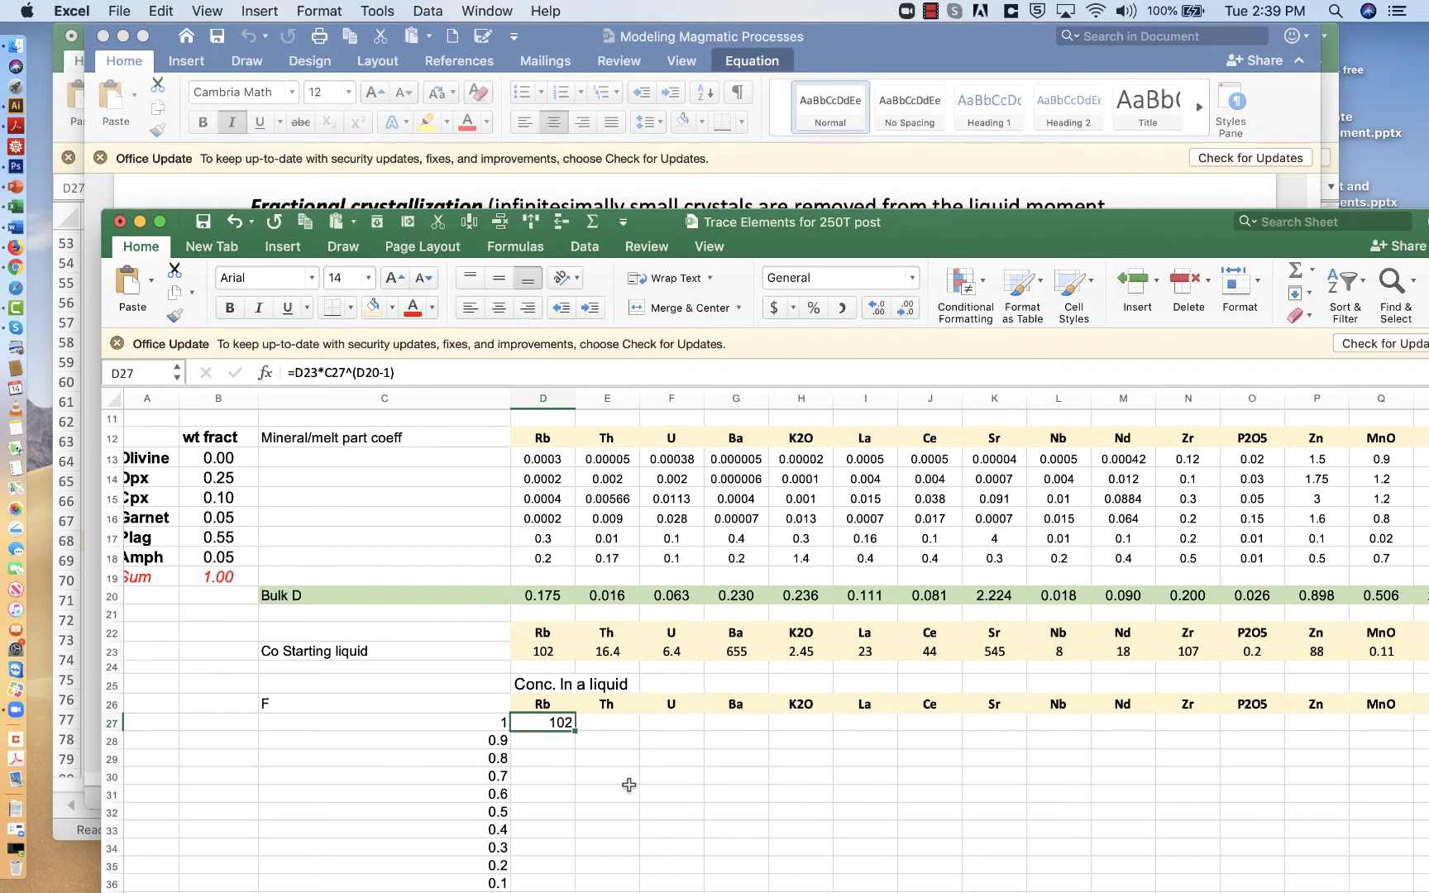
Check D27's references, then column-lock the F reference as $C27
click(493, 725)
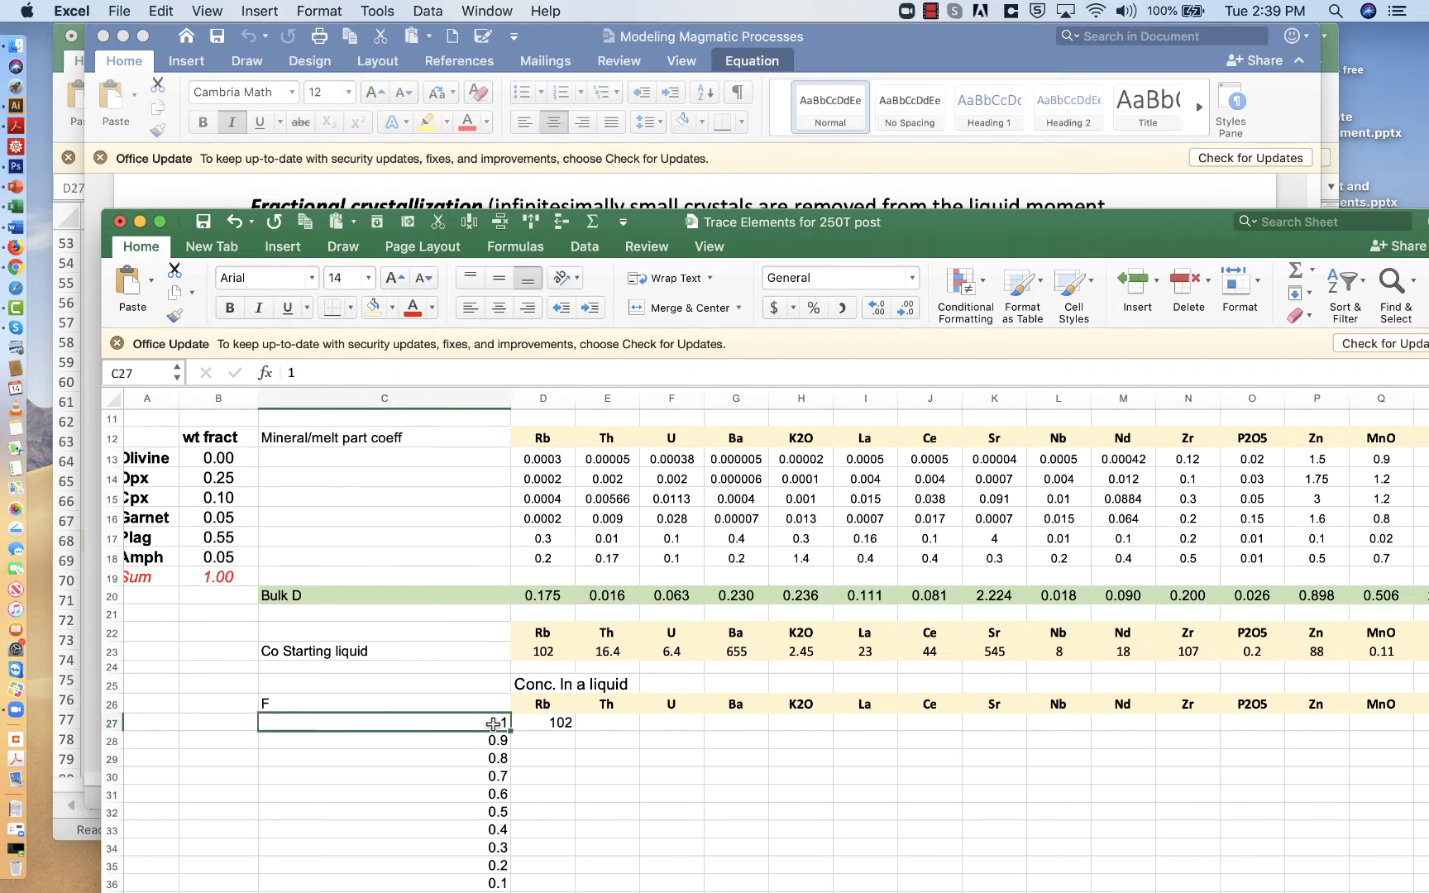
click(535, 724)
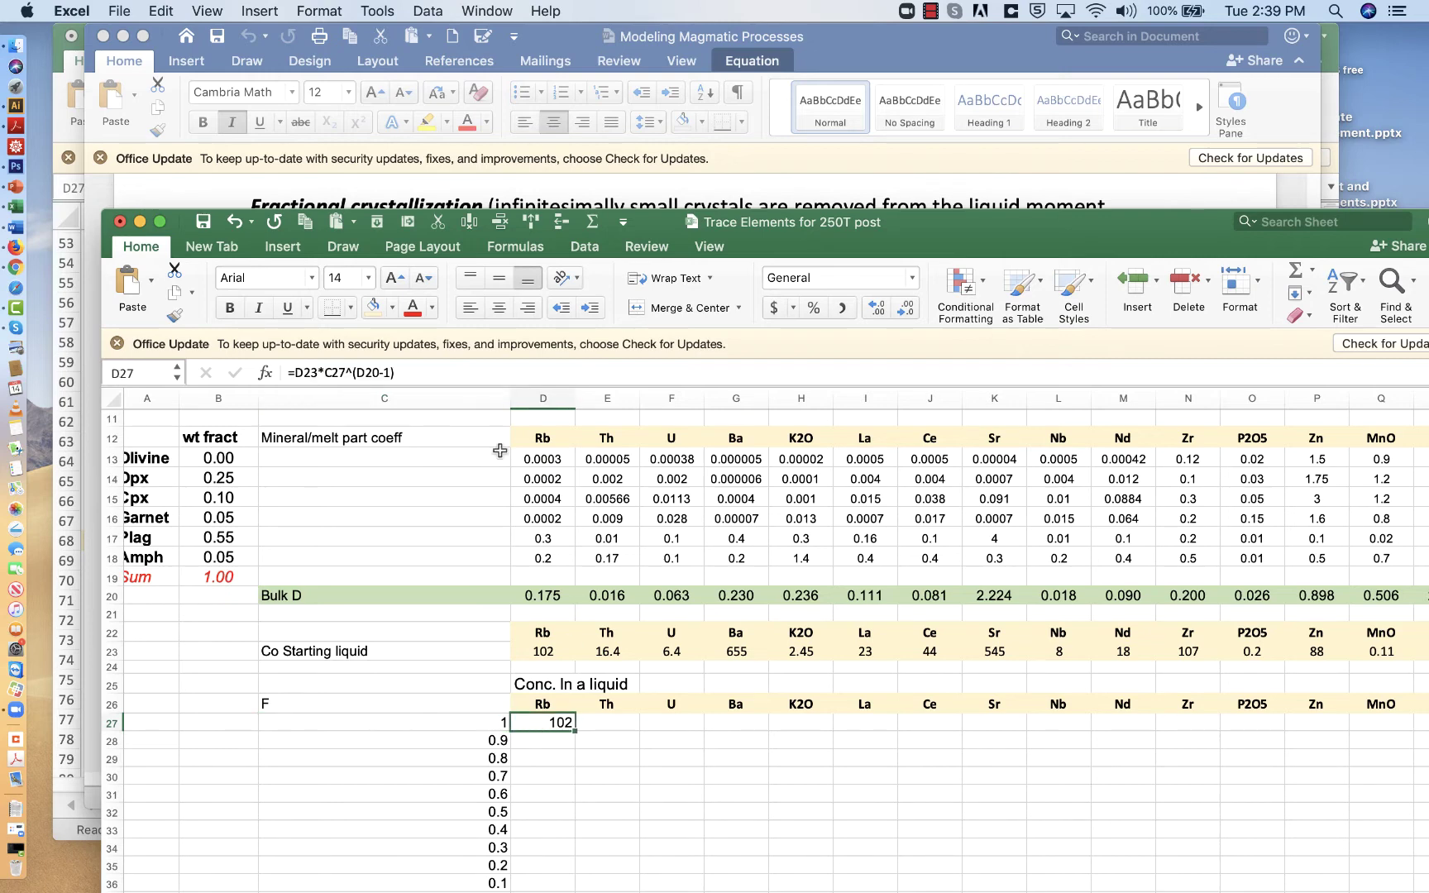
click(366, 374)
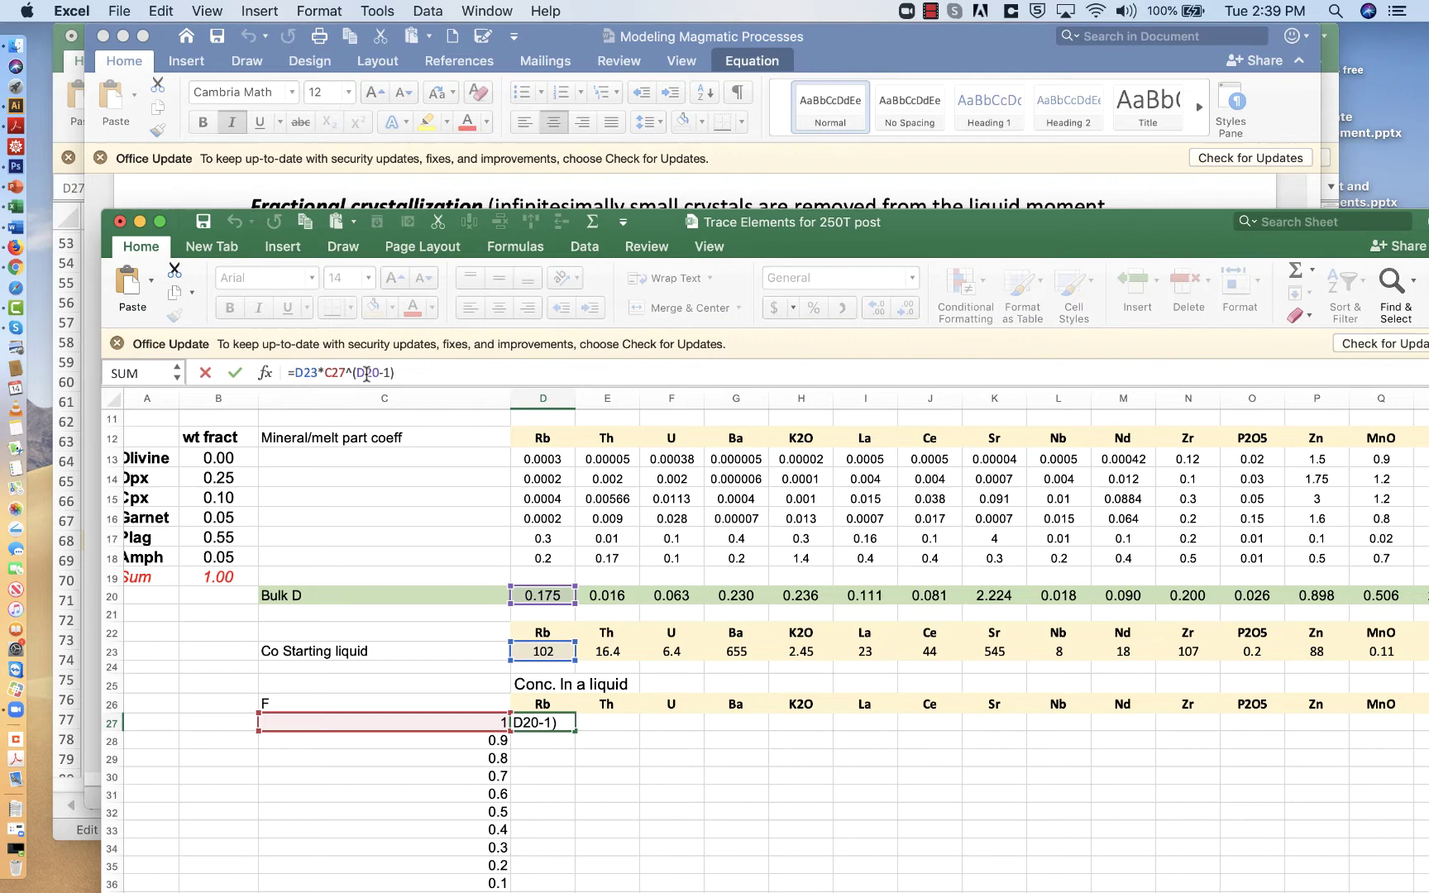
key(Escape)
click(543, 650)
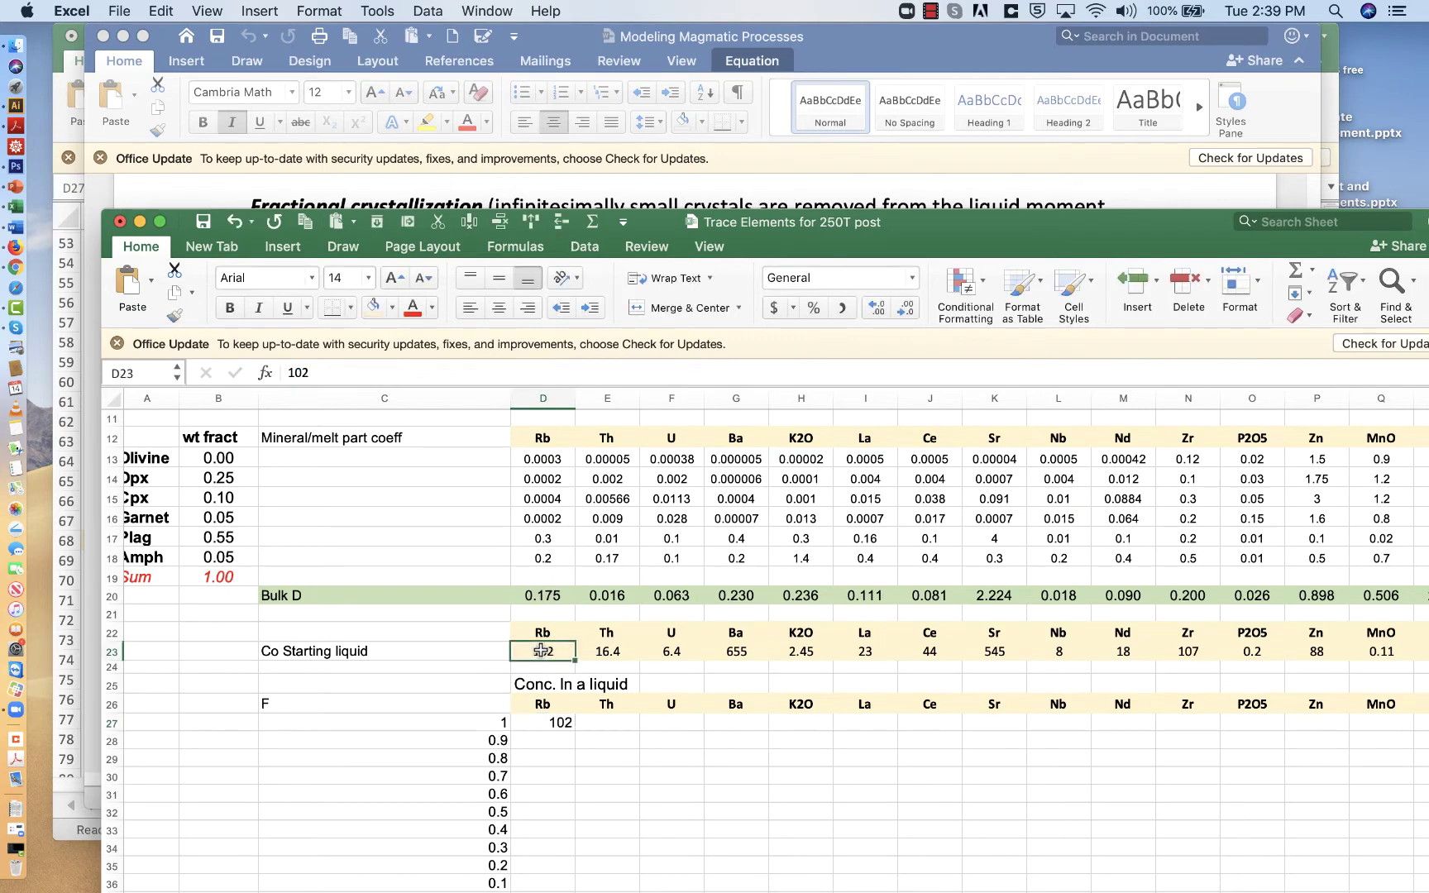
click(562, 724)
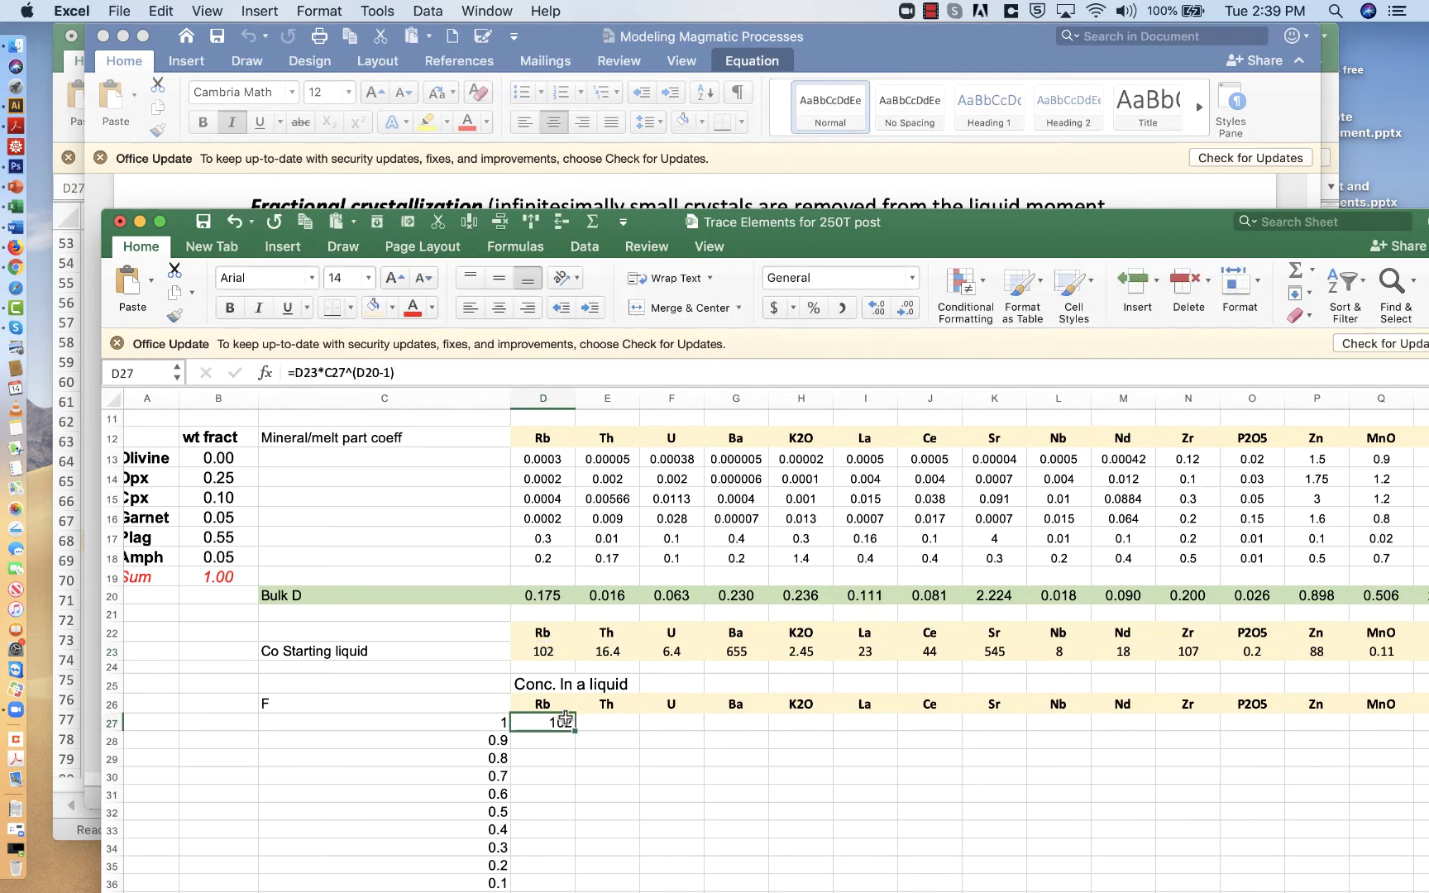
click(361, 371)
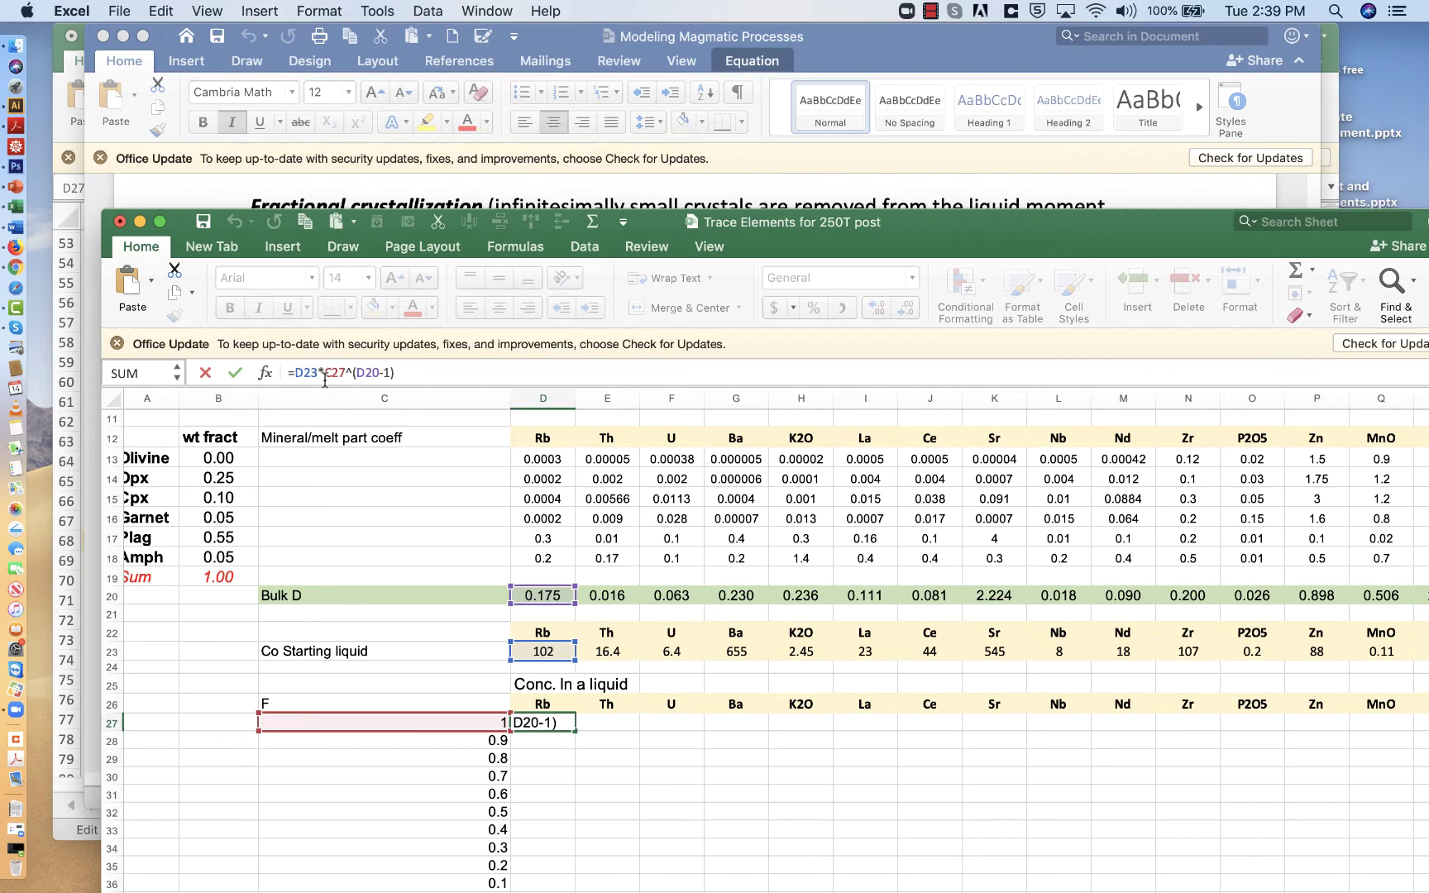
click(324, 372)
text($)
key(Return)
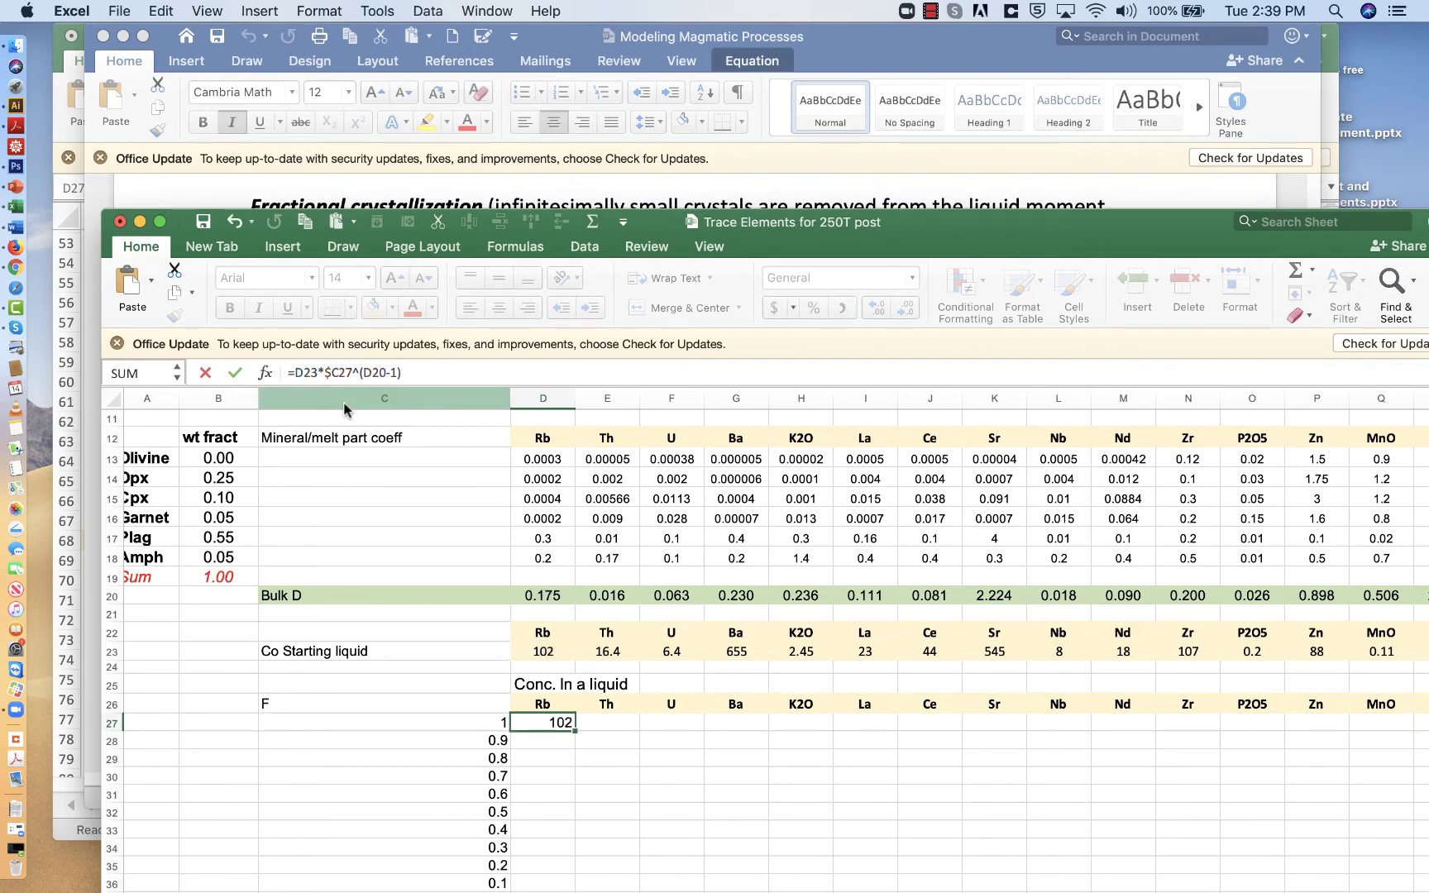
Row-lock the starting-liquid and Bulk D references as D$23 and D$20
key(F2)
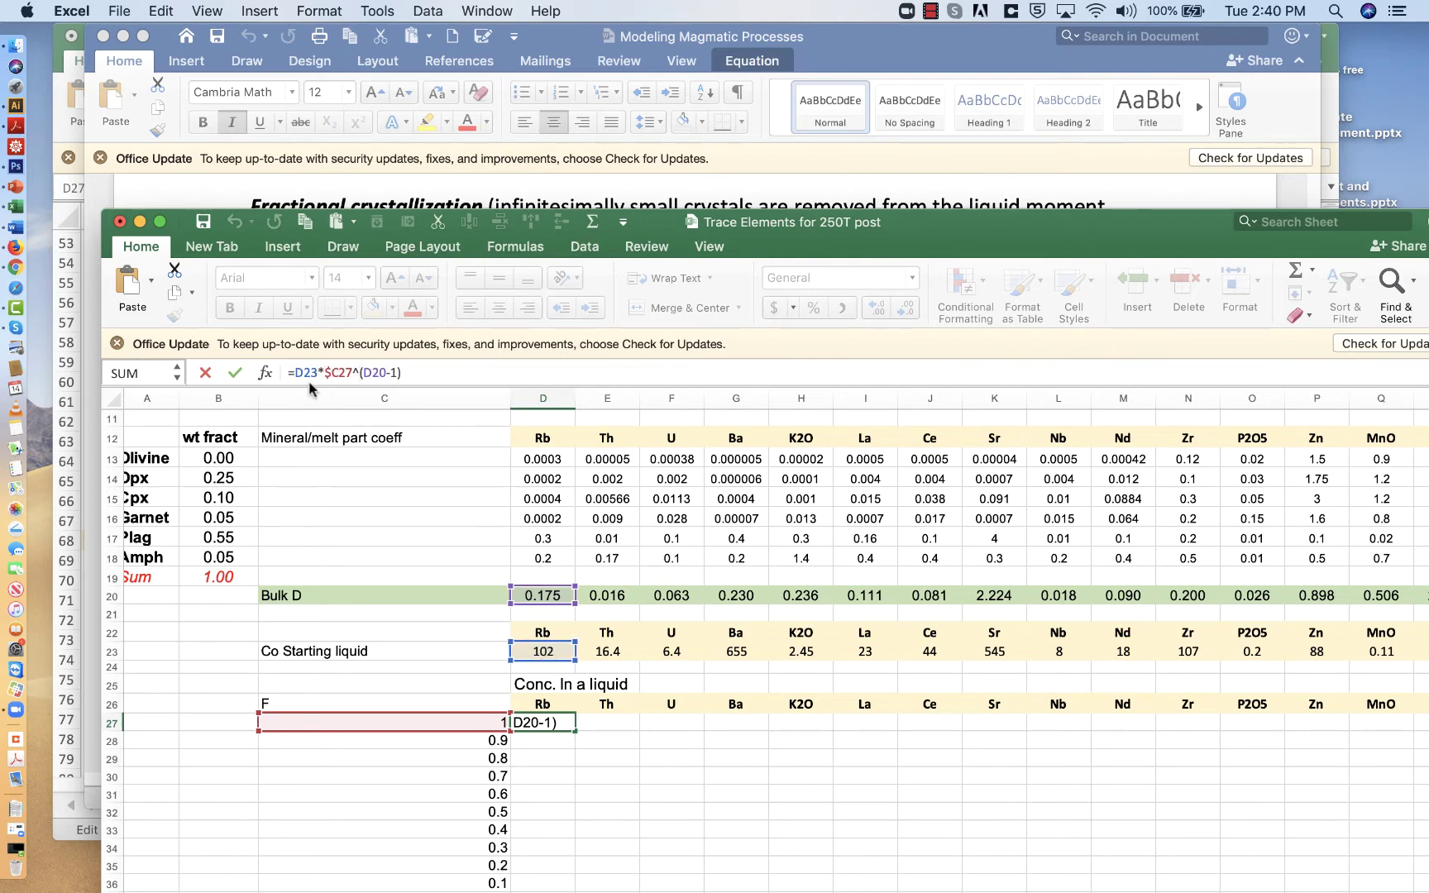
click(296, 373)
click(302, 373)
text($)
key(Return)
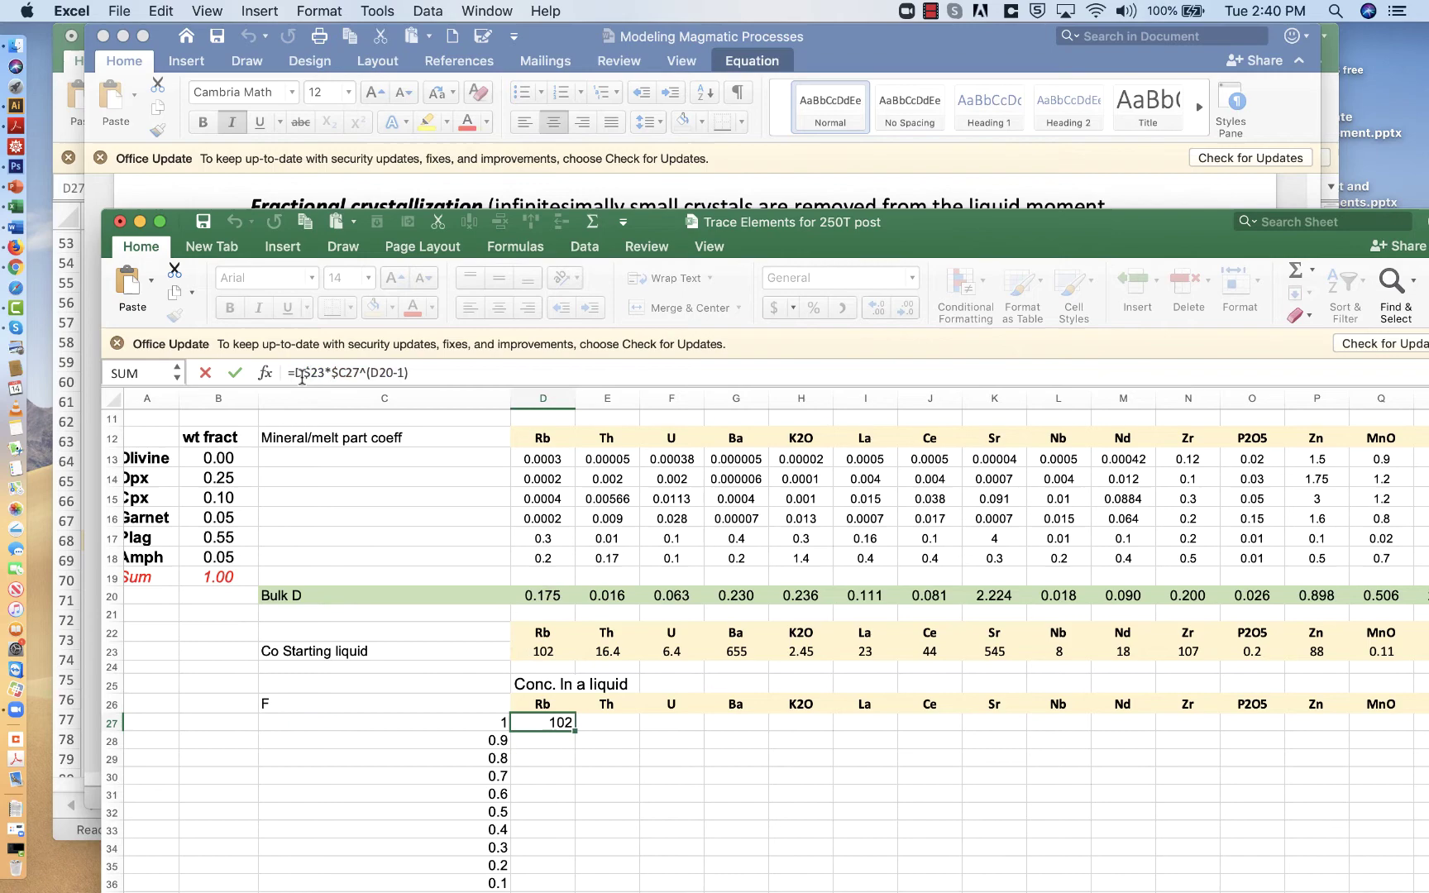
scroll(579, 665, up, 2)
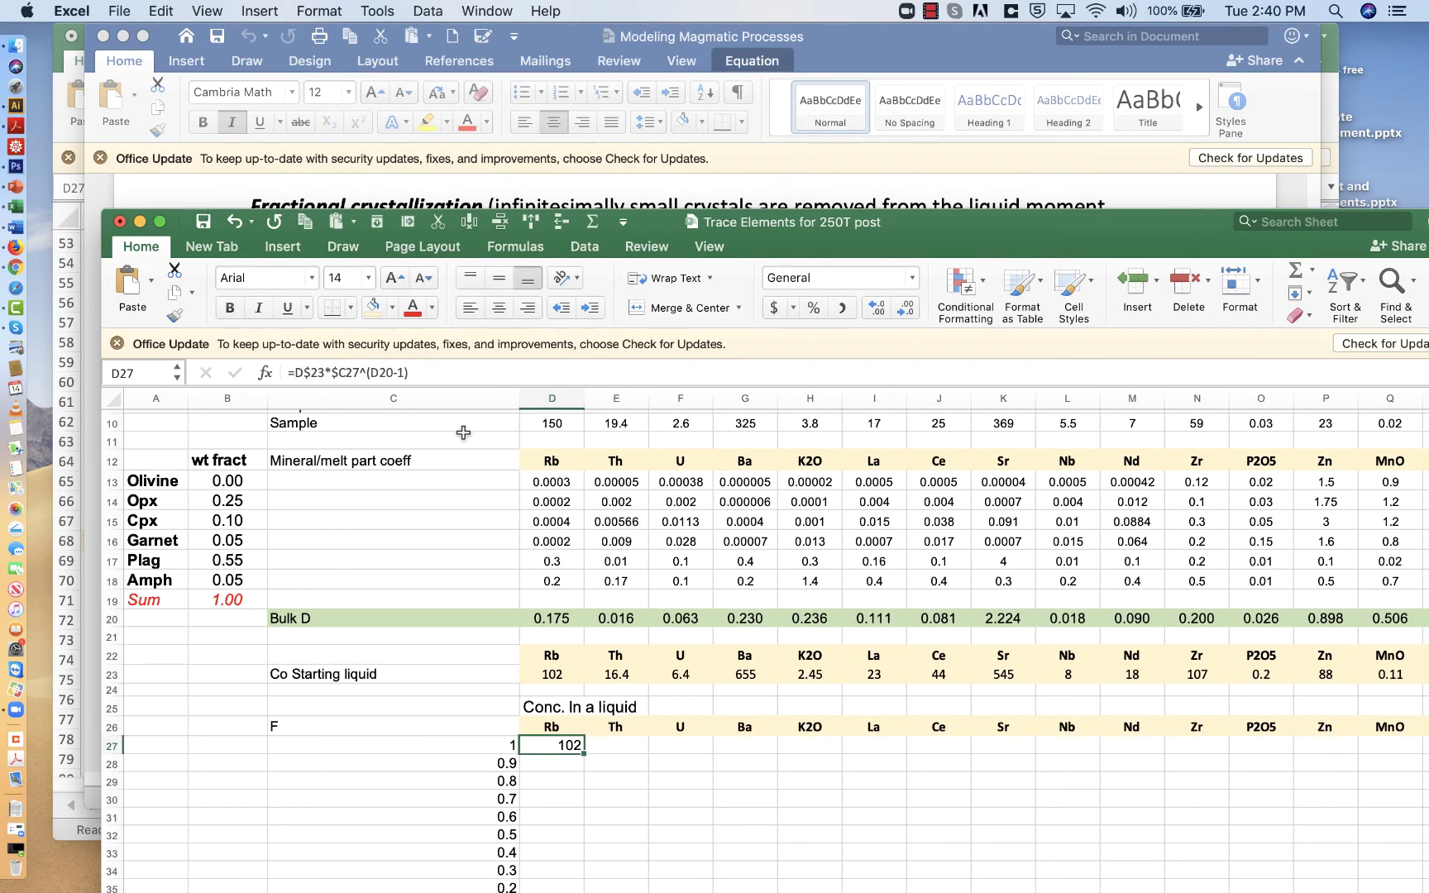
click(379, 374)
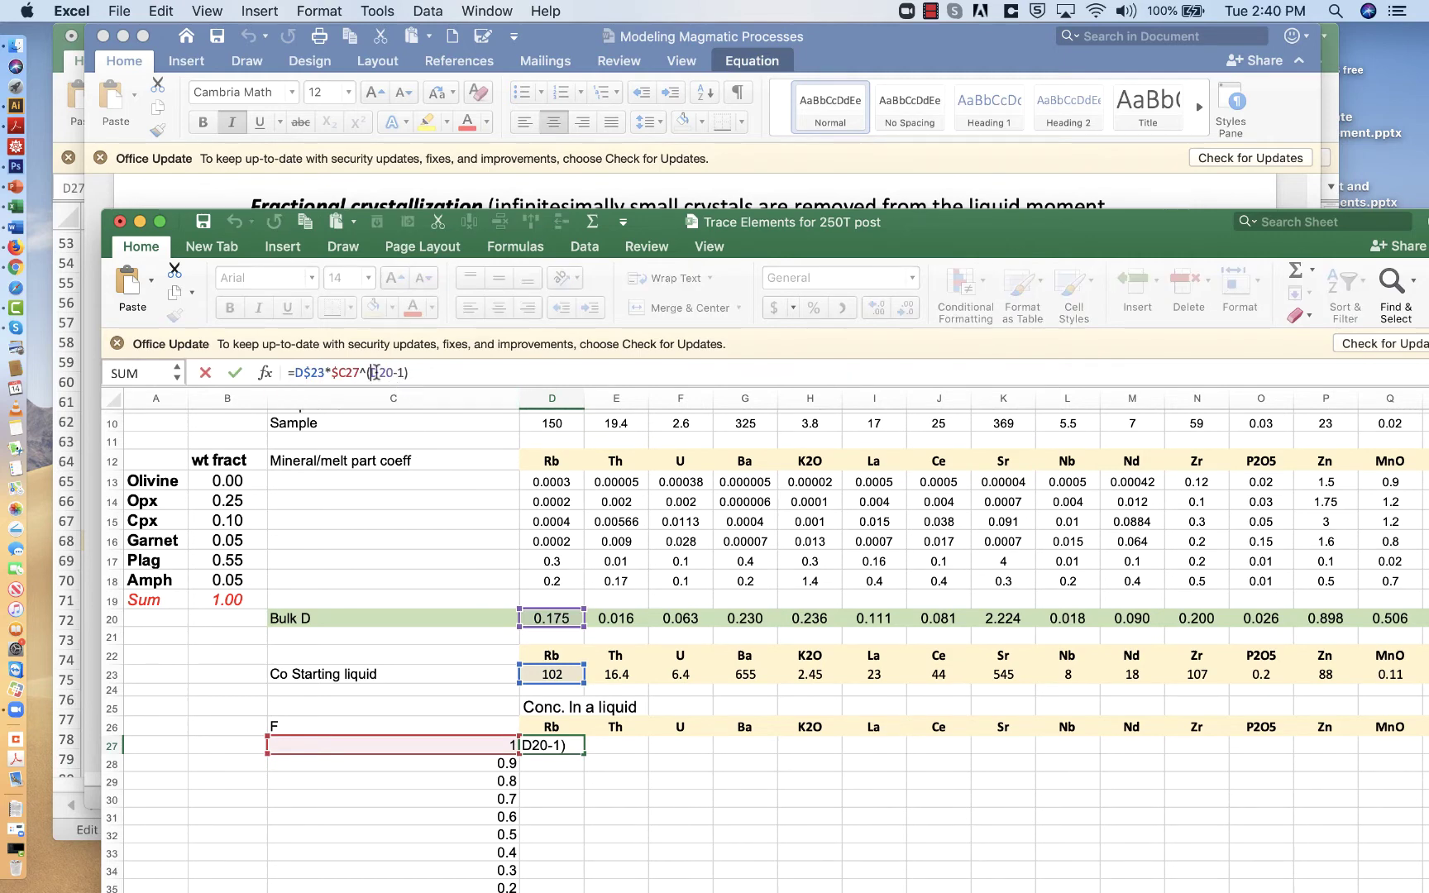
text($)
key(Return)
Copy D27's formula across row 27 through the P2O5 column
drag(584, 753, 1277, 753)
scroll(1260, 721, down, 2)
scroll(1260, 722, down, 5)
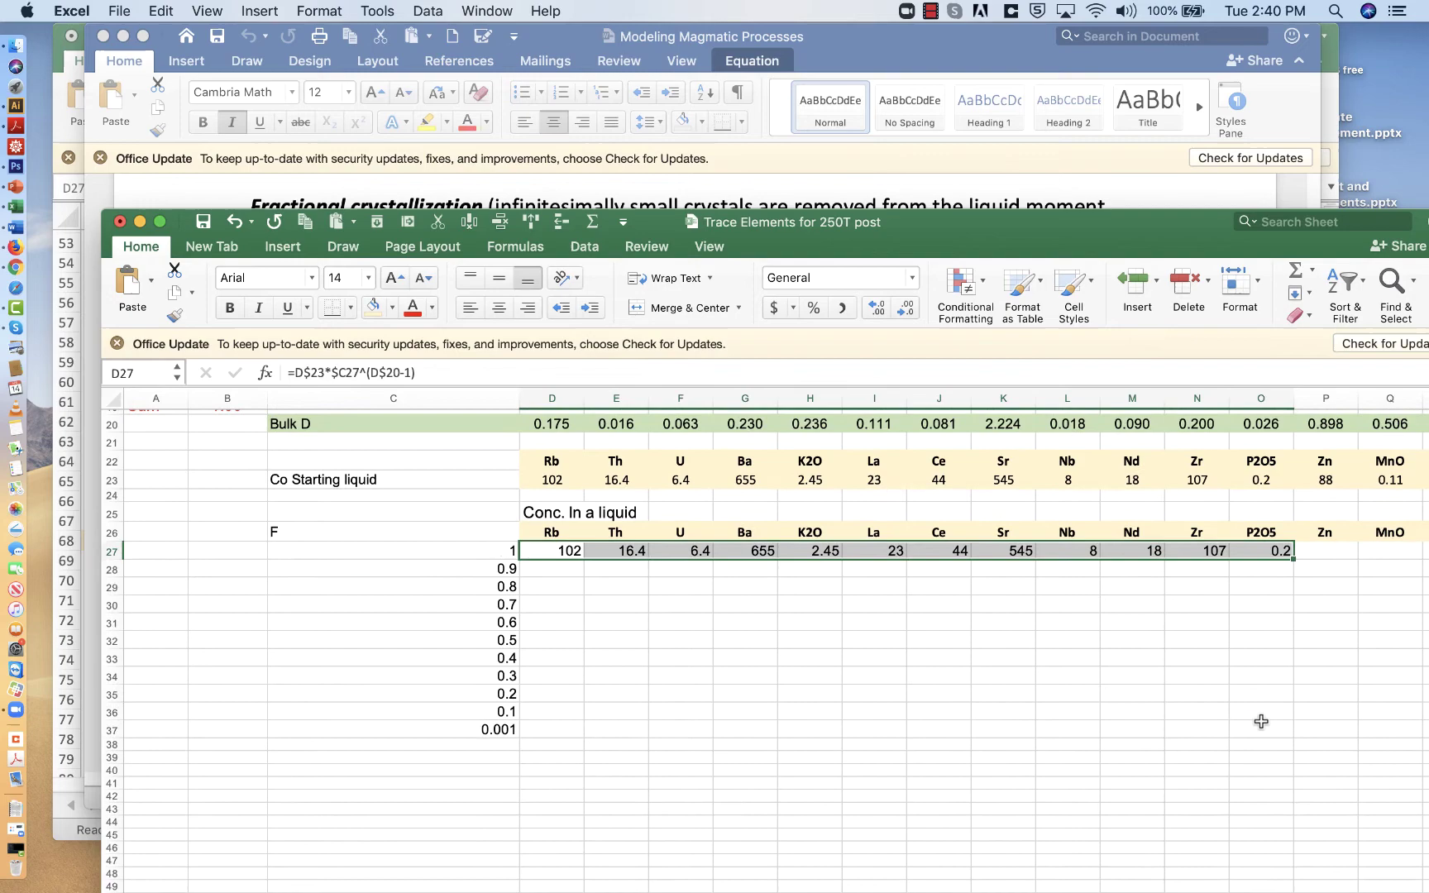
scroll(1260, 722, up, 5)
scroll(1260, 721, right, 2)
click(1224, 681)
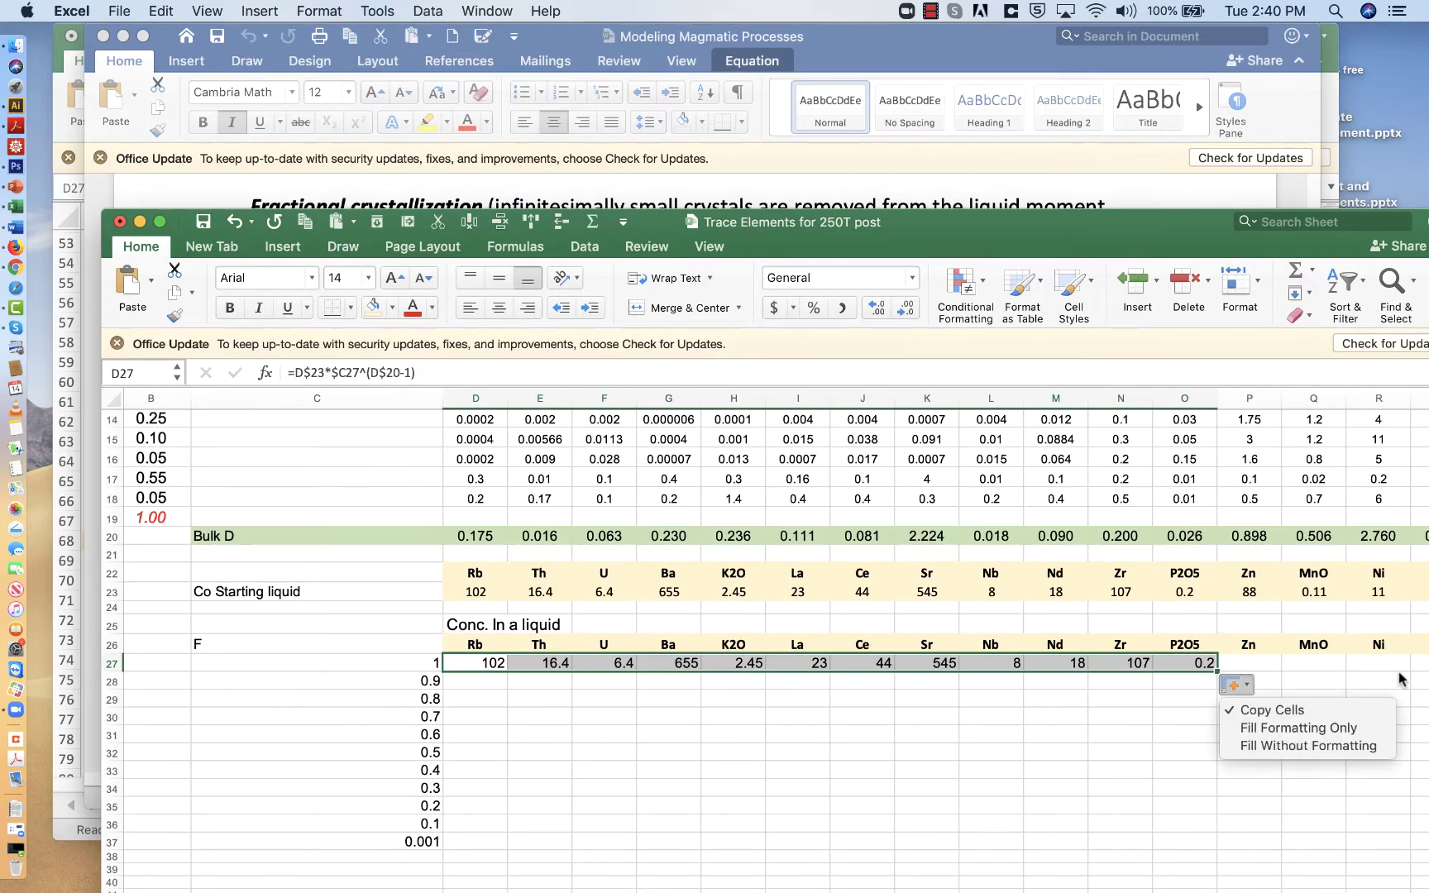
click(1132, 666)
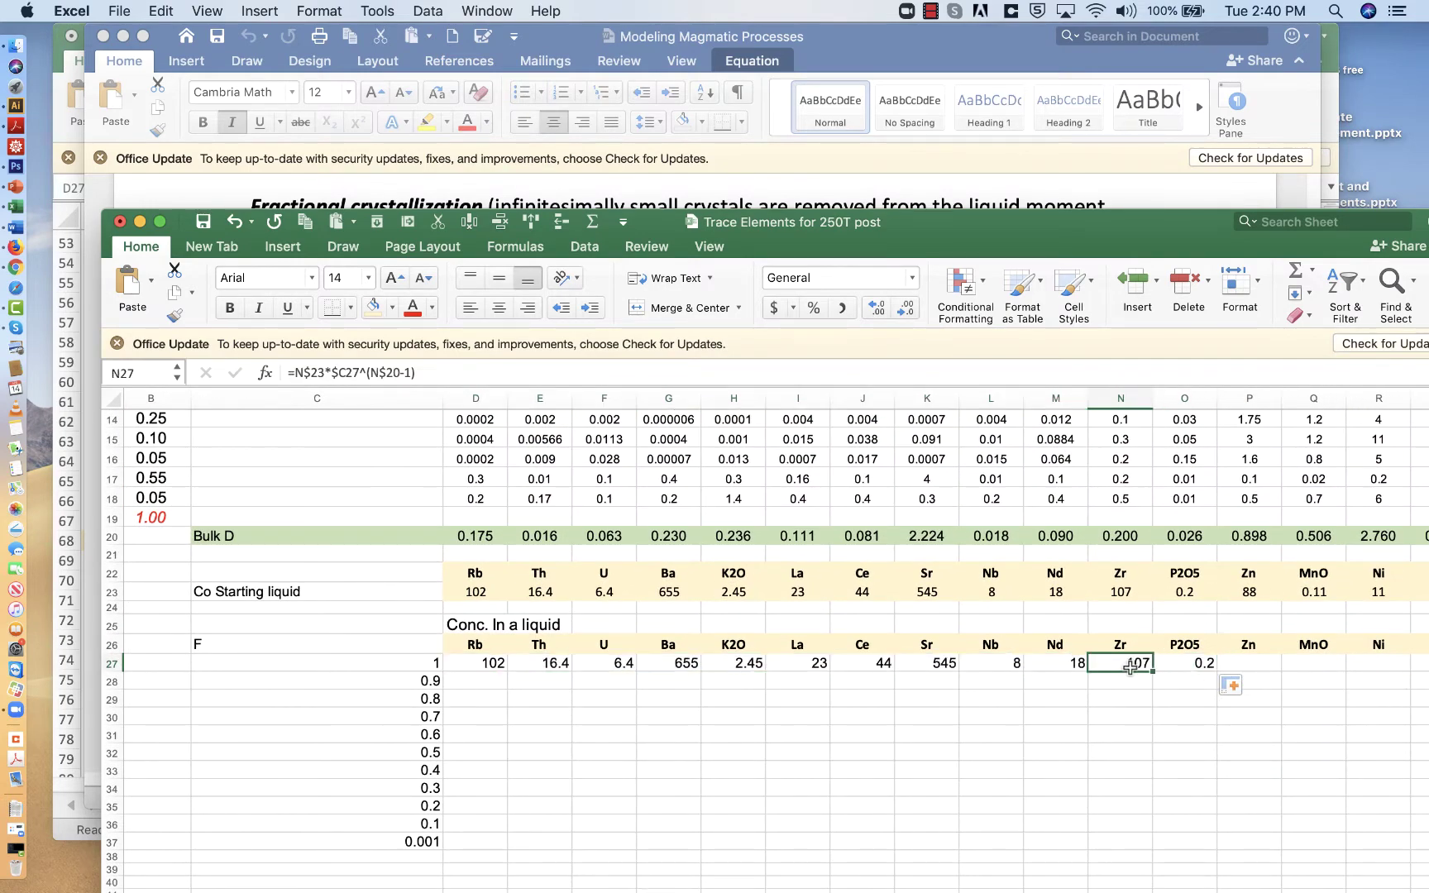
Verify the filled Nd, Zr and P2O5 formulas against their row-23 starting values
click(1190, 588)
click(1141, 662)
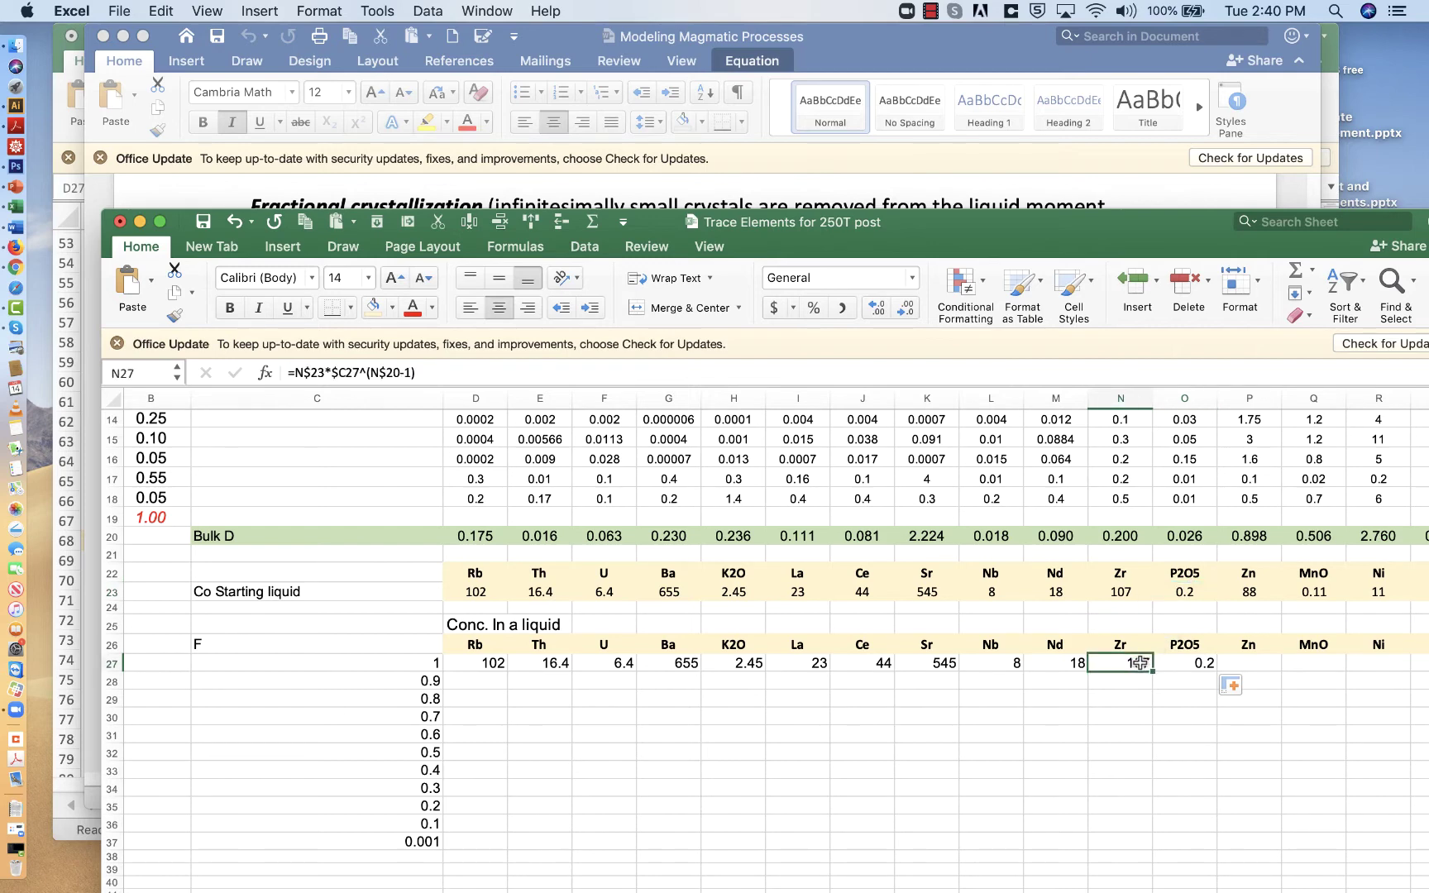
click(1129, 592)
click(1066, 661)
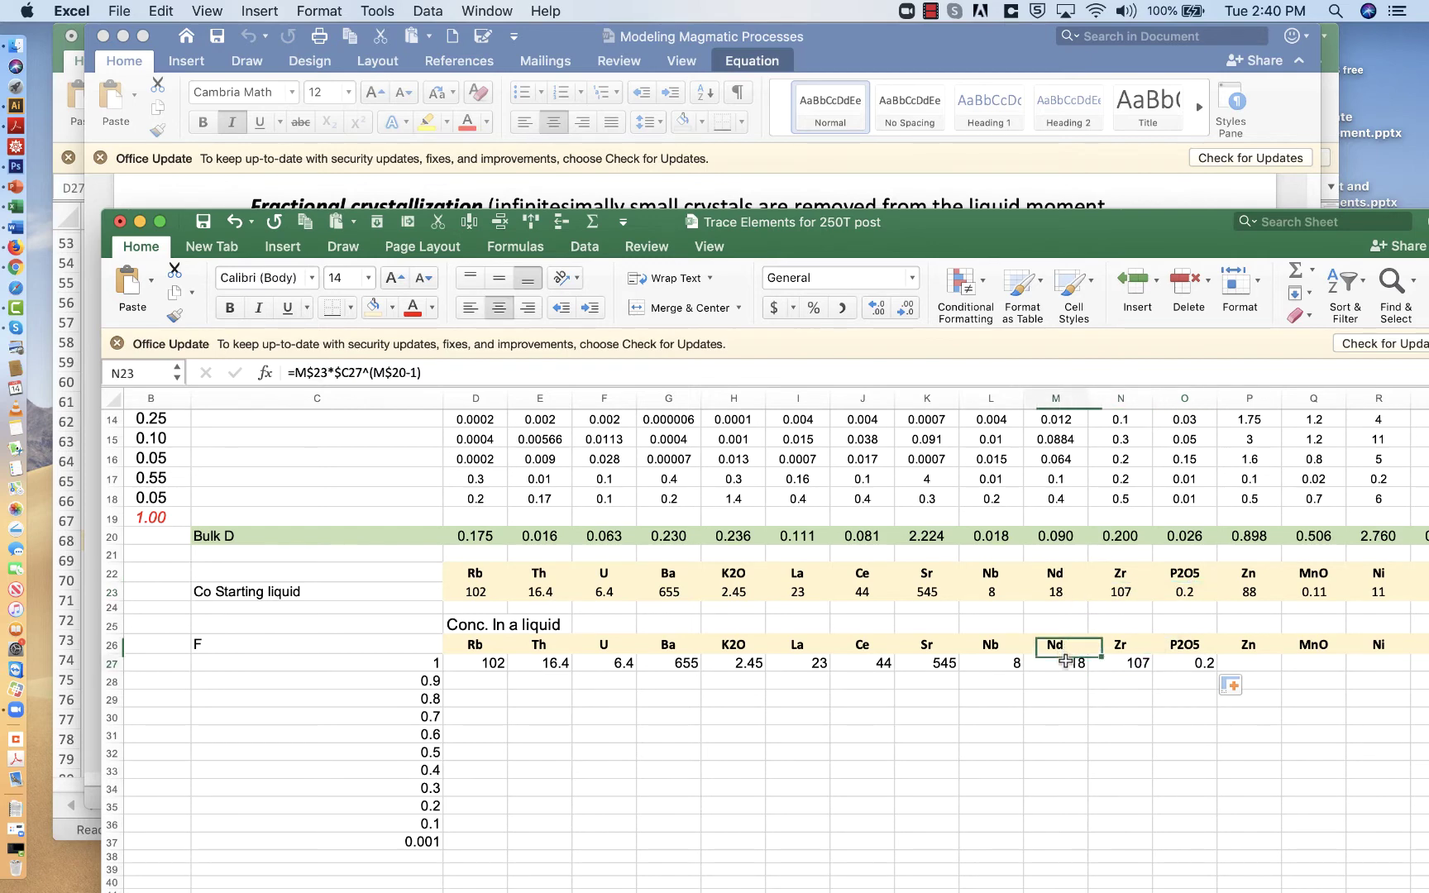
click(1055, 592)
click(1185, 664)
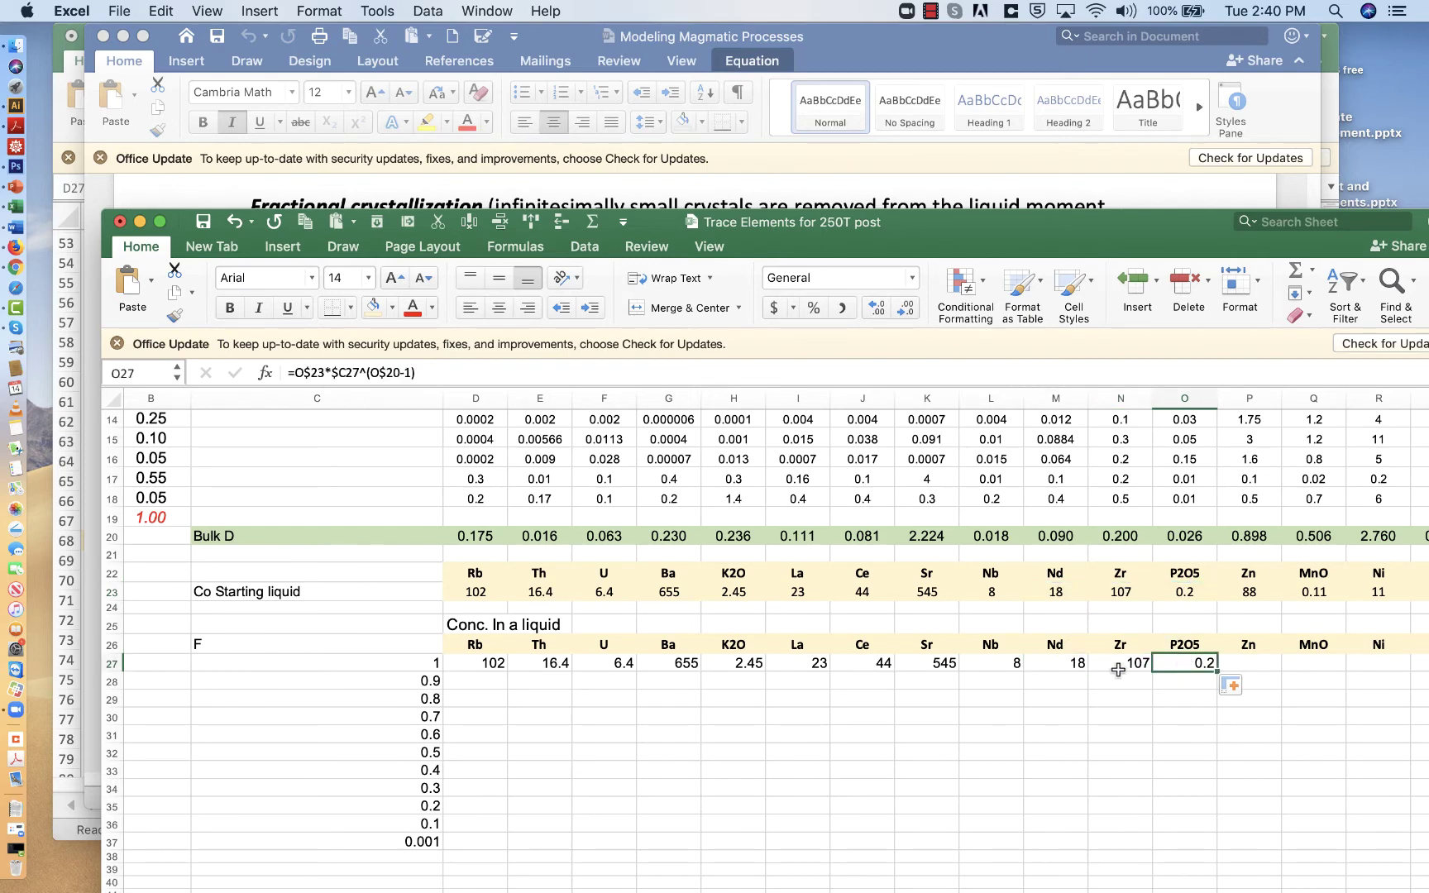
Fill the D27:O37 concentration formulas down through row 37
shift+click(480, 849)
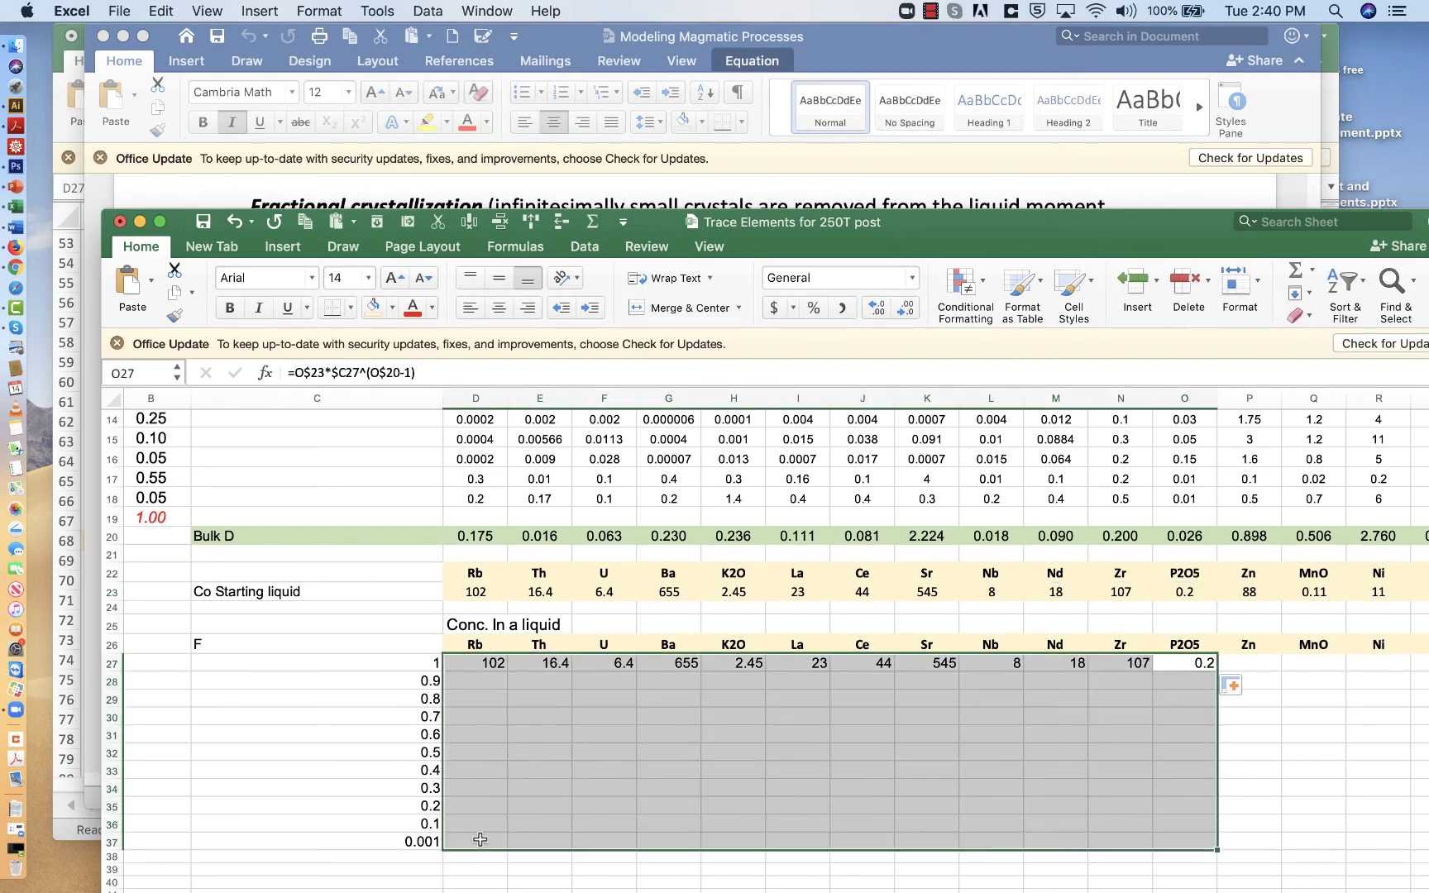
click(377, 221)
scroll(628, 730, right, 1)
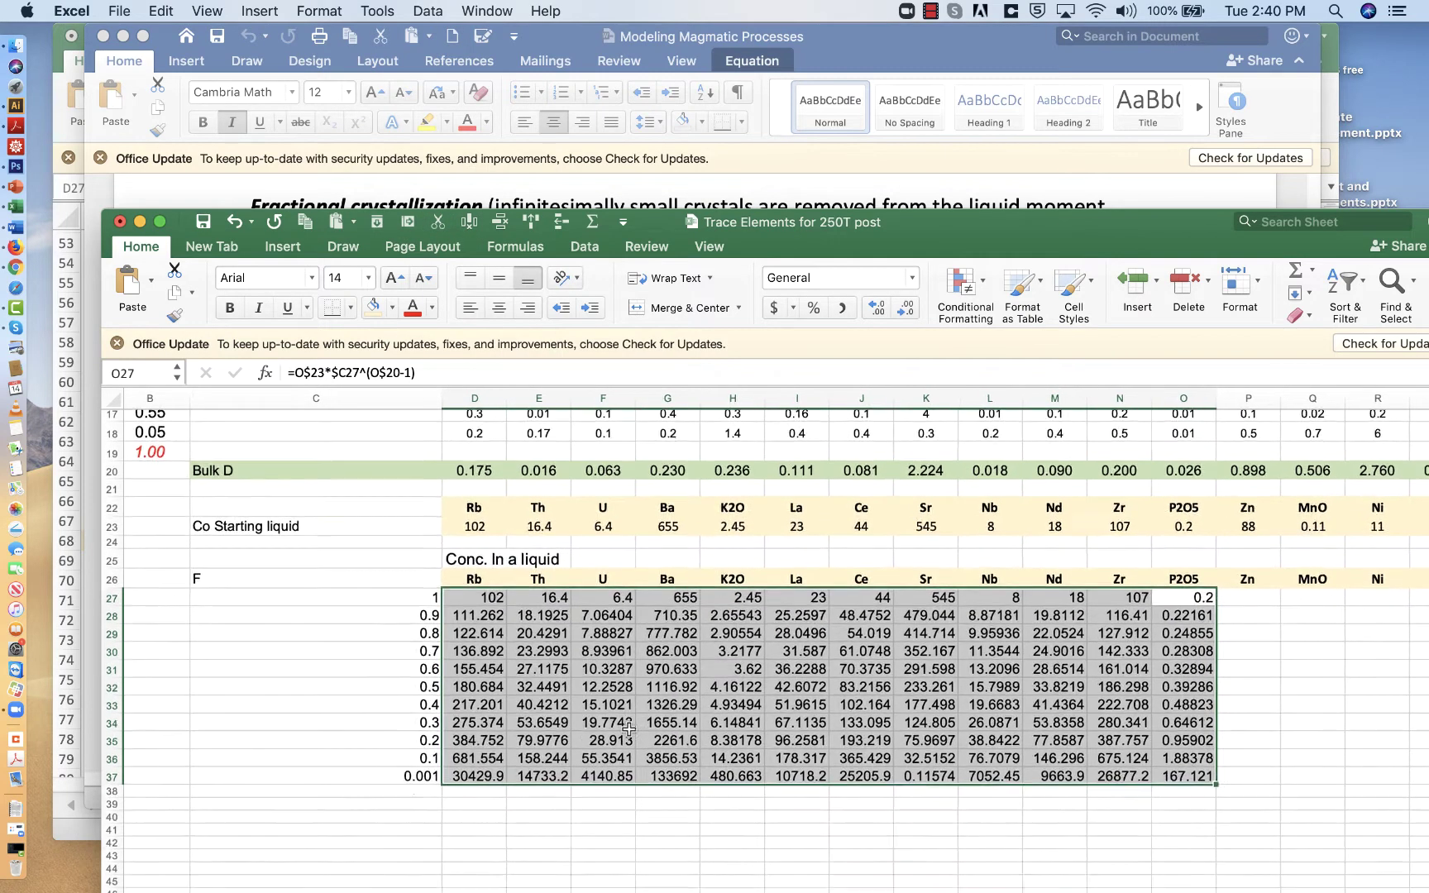
scroll(629, 730, up, 1)
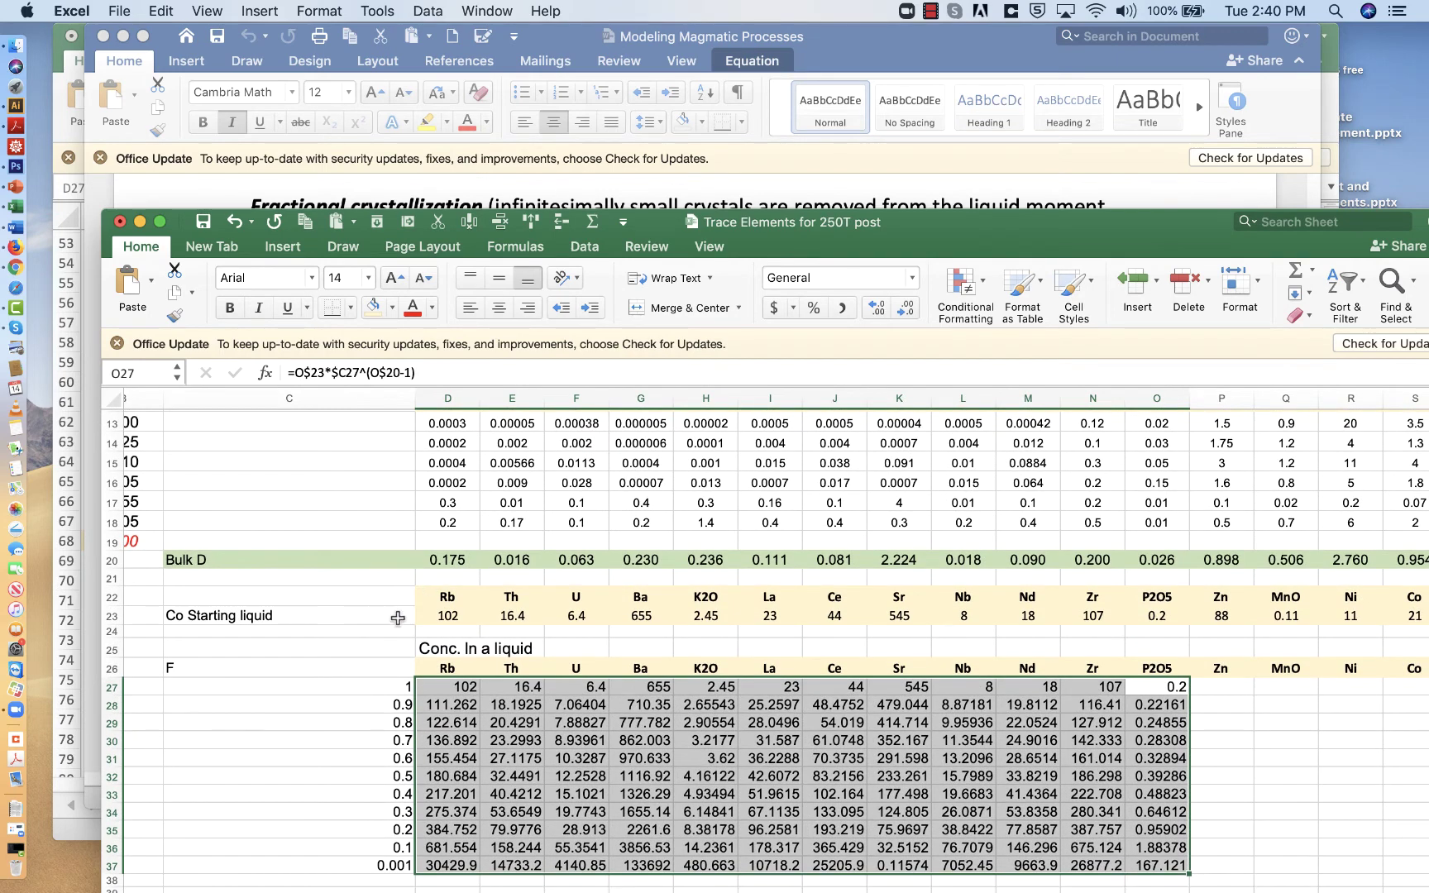
click(434, 619)
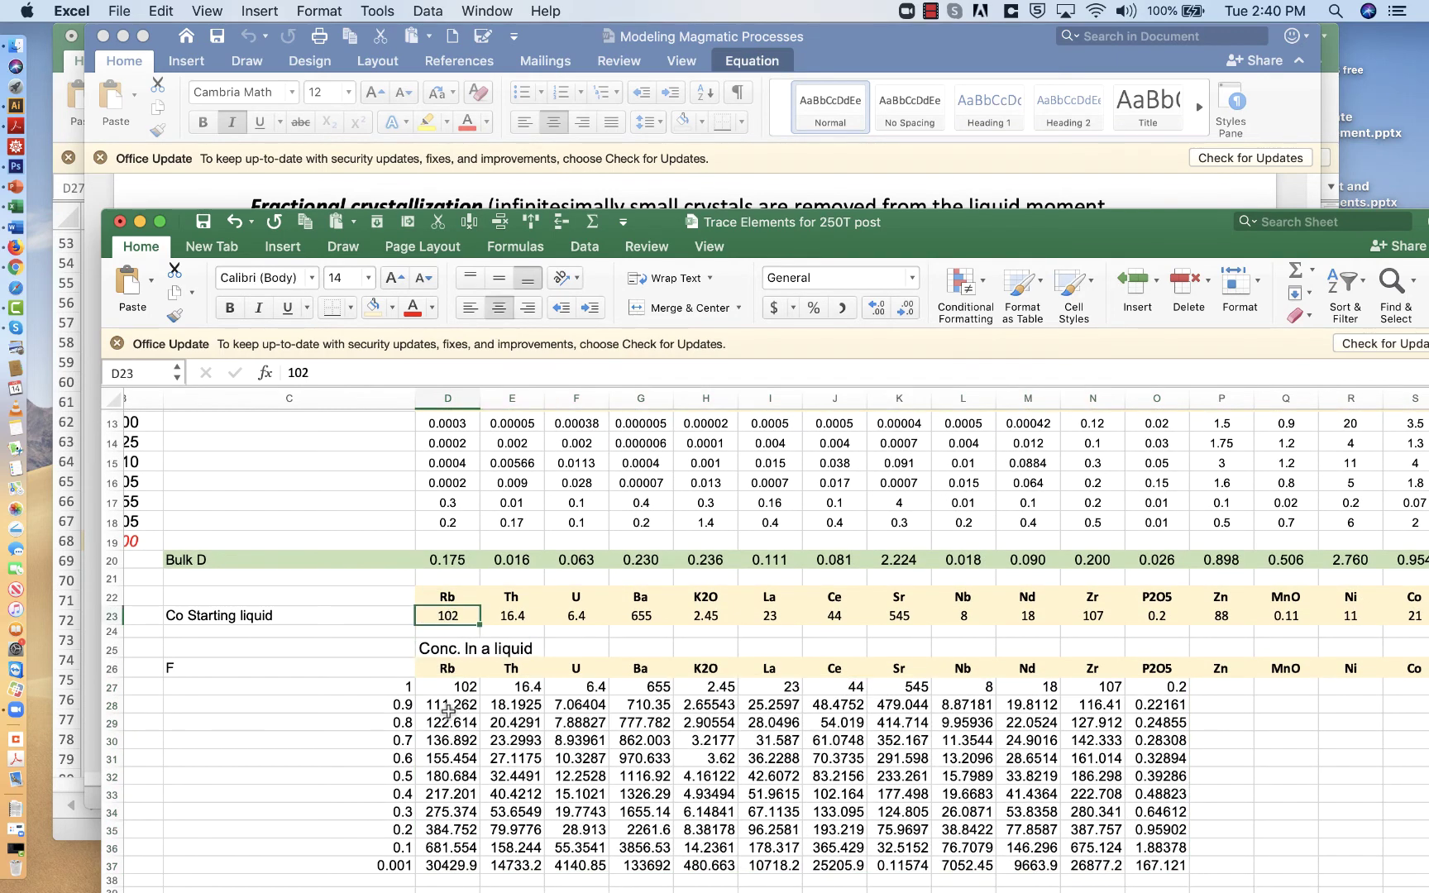
scroll(530, 734, up, 5)
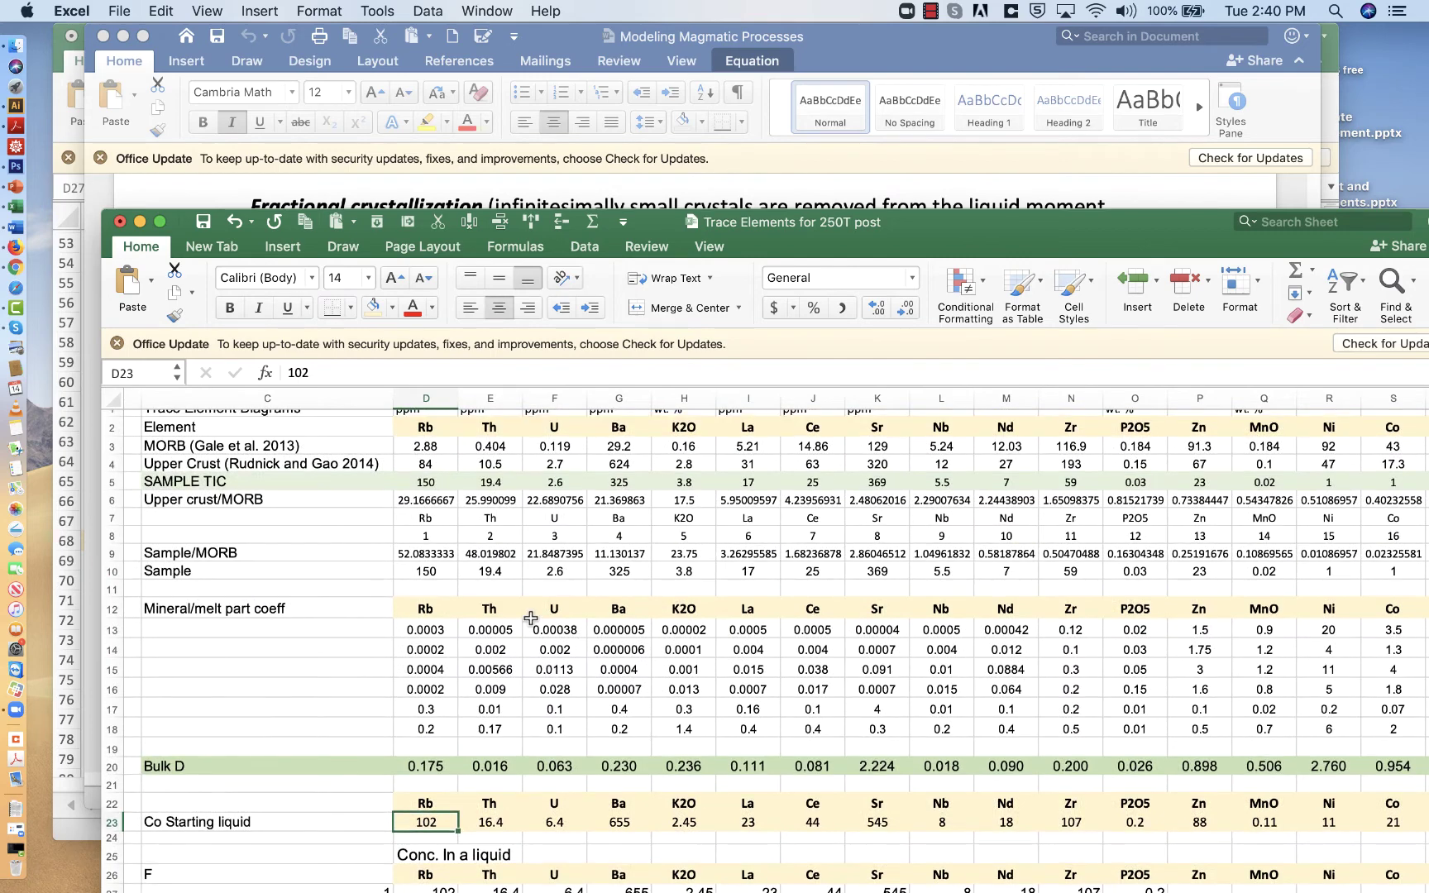
scroll(531, 619, up, 1)
scroll(531, 619, right, 1)
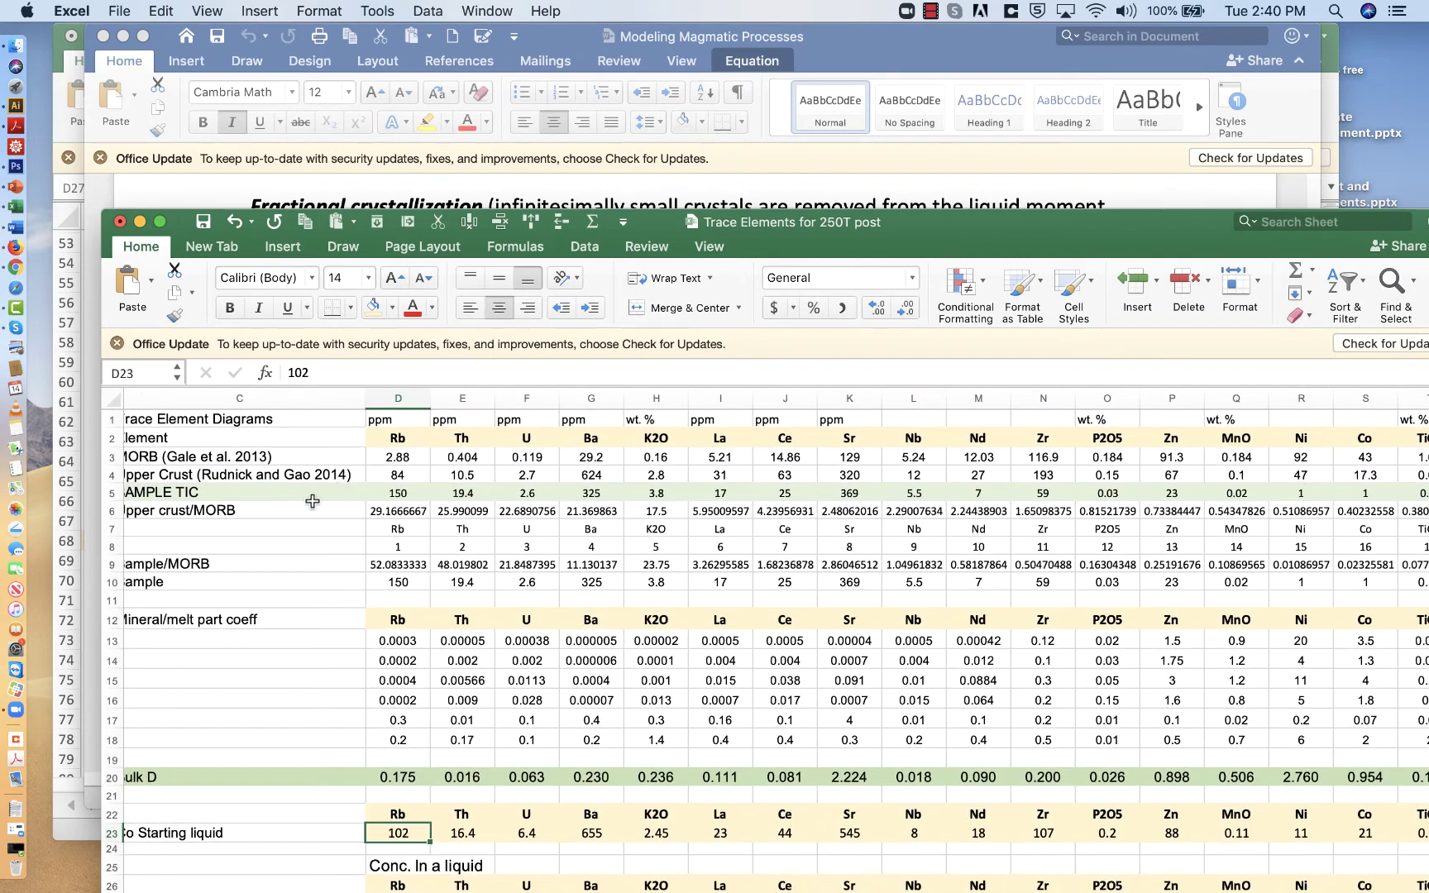
click(395, 491)
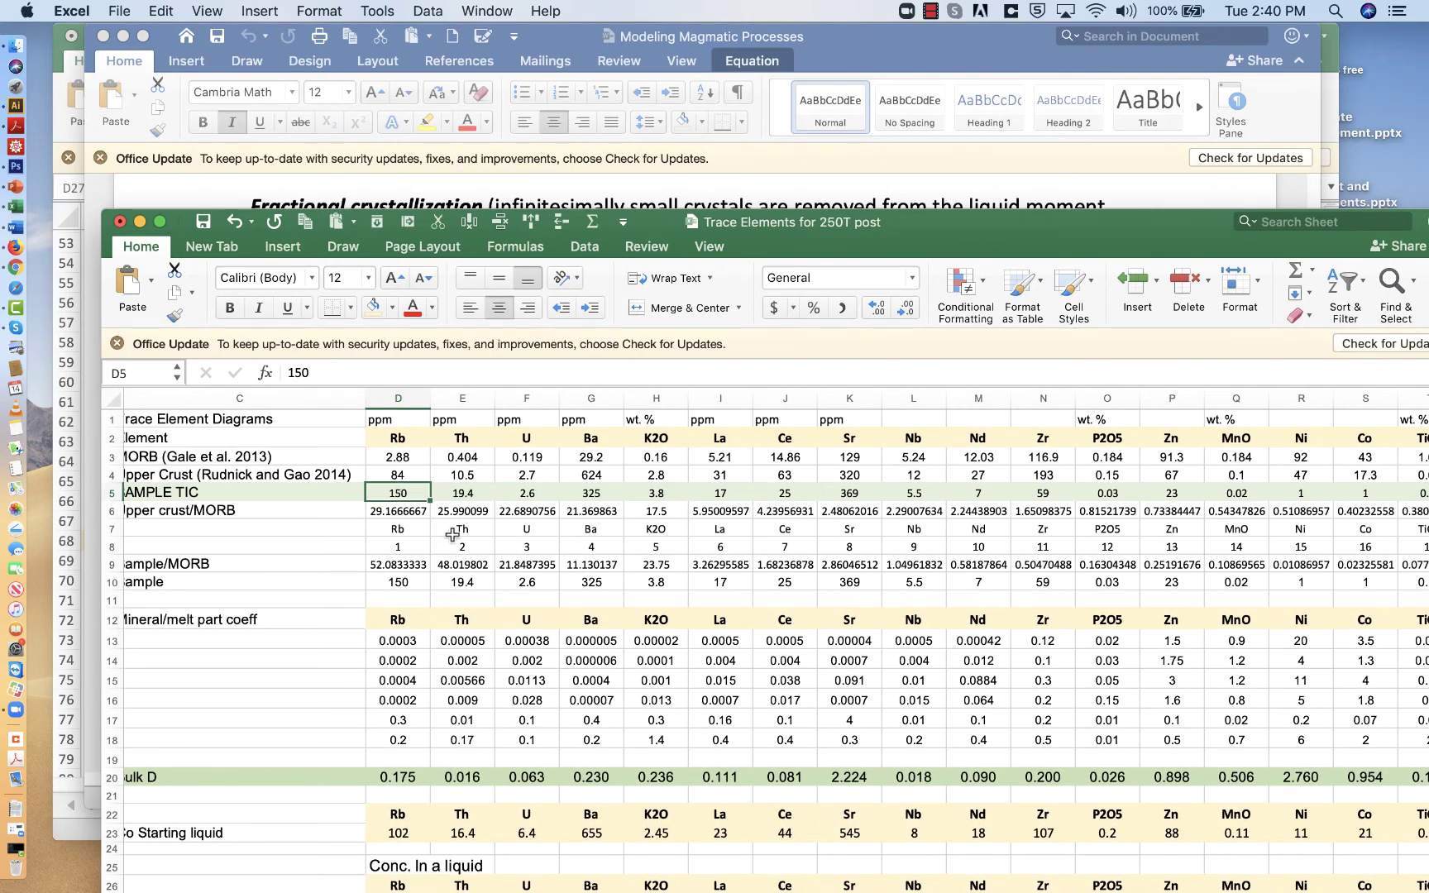
scroll(452, 535, down, 10)
scroll(463, 535, left, 1)
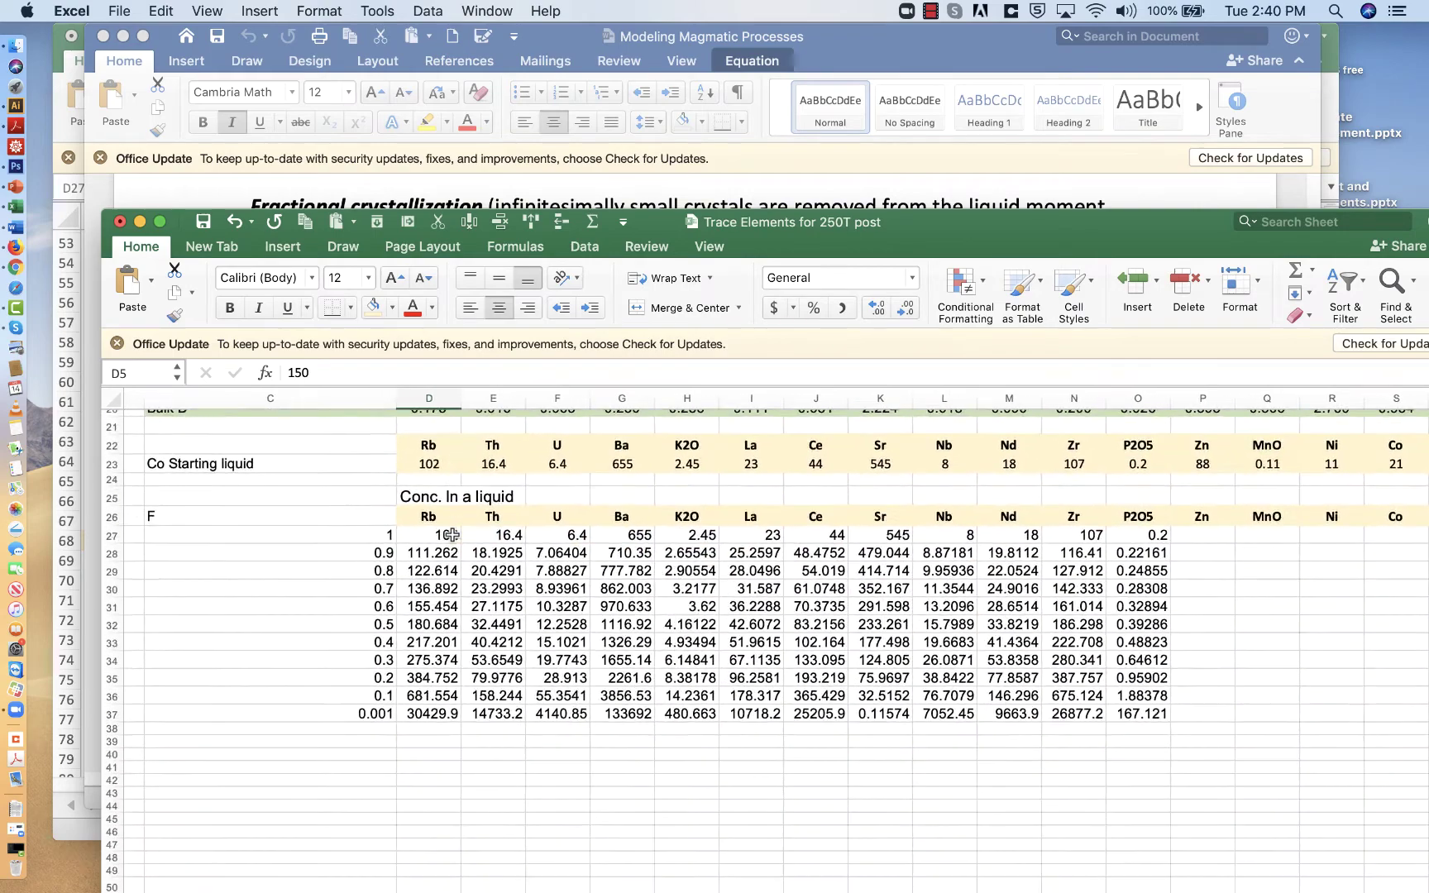
click(440, 602)
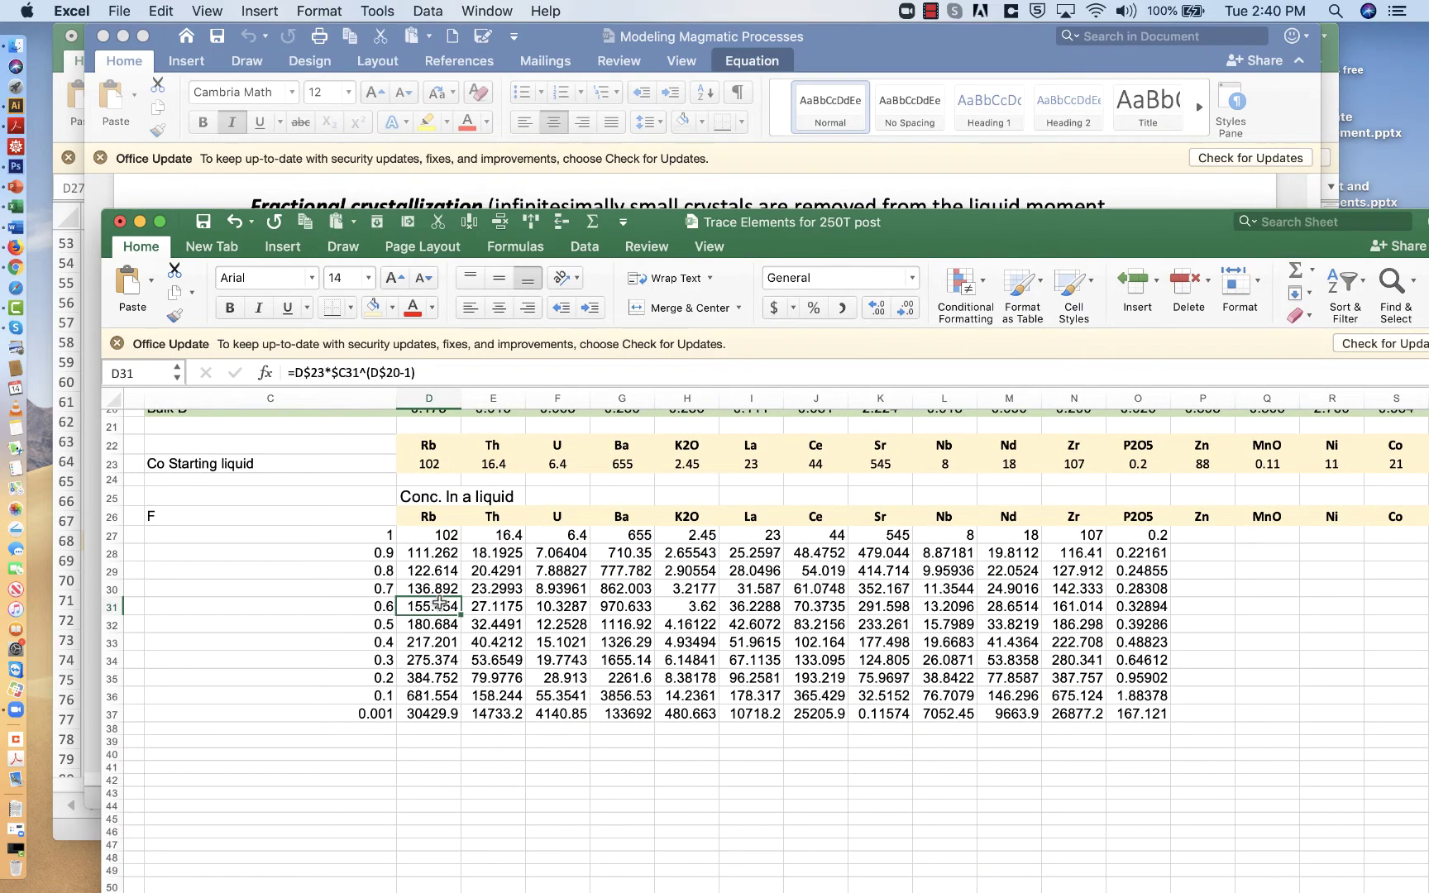
click(382, 609)
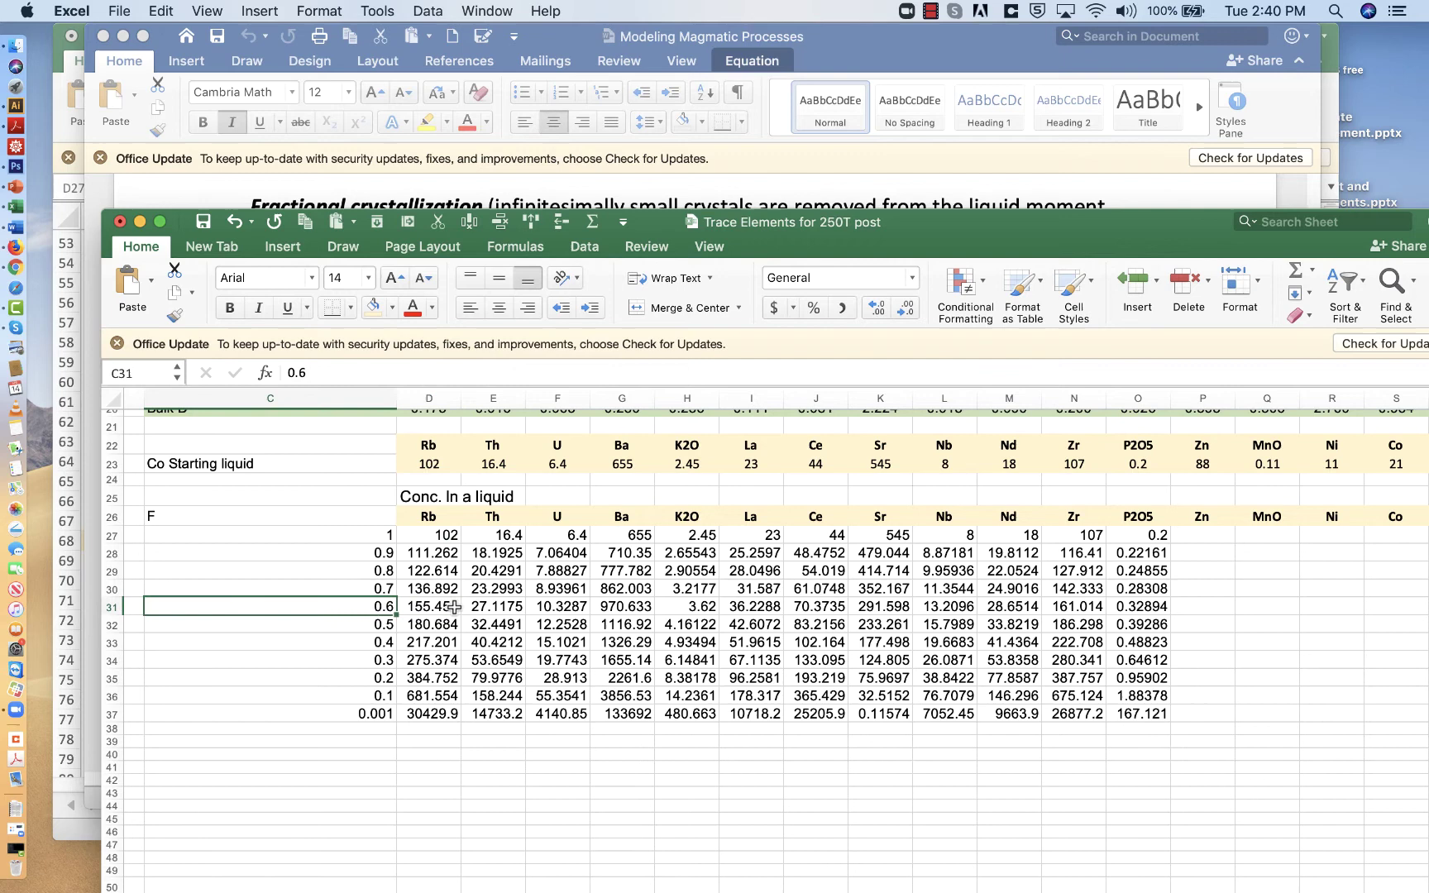
click(382, 589)
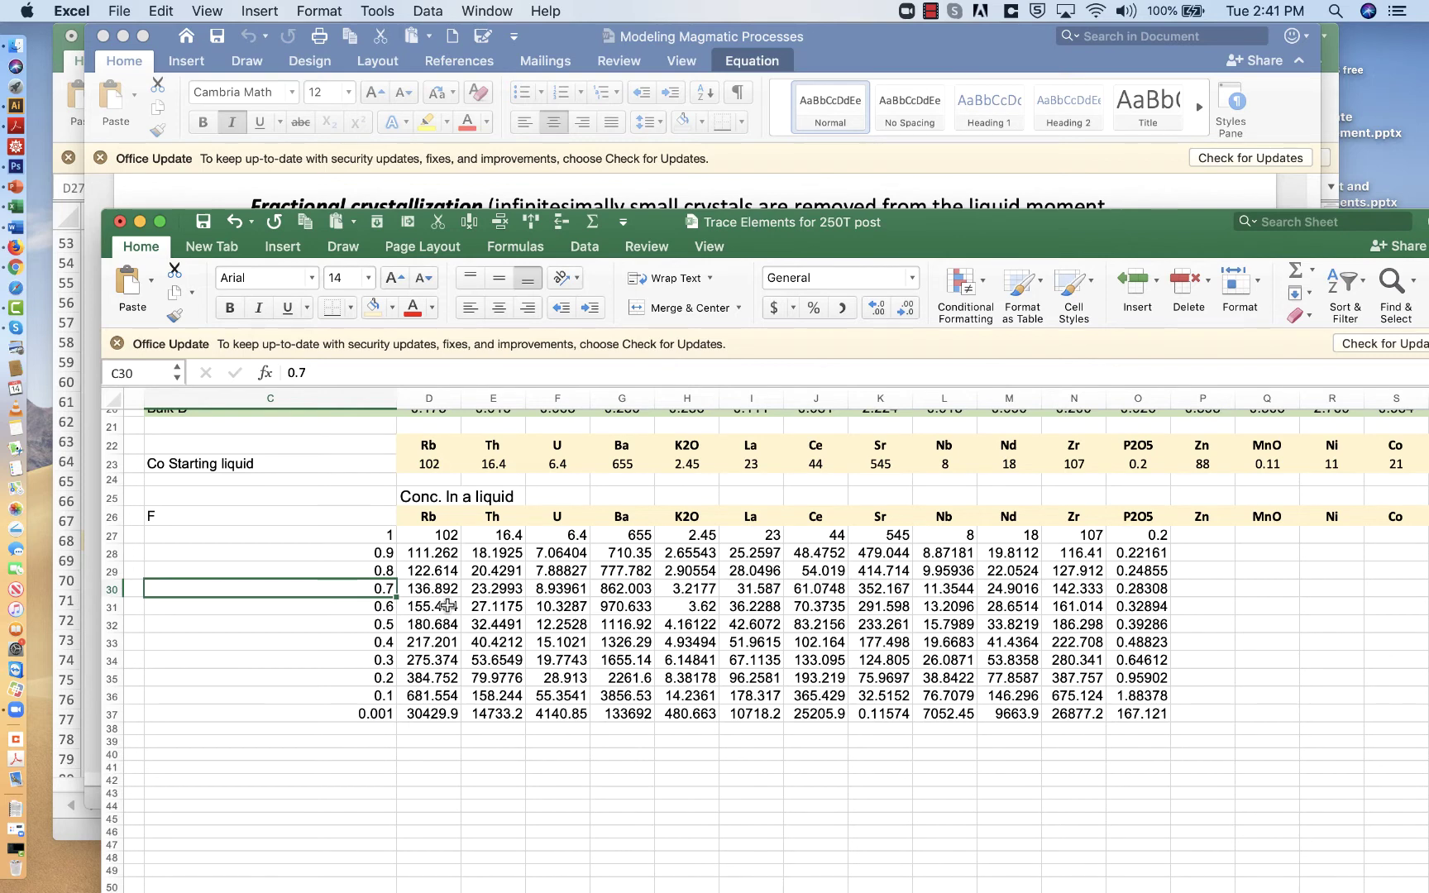
click(1135, 536)
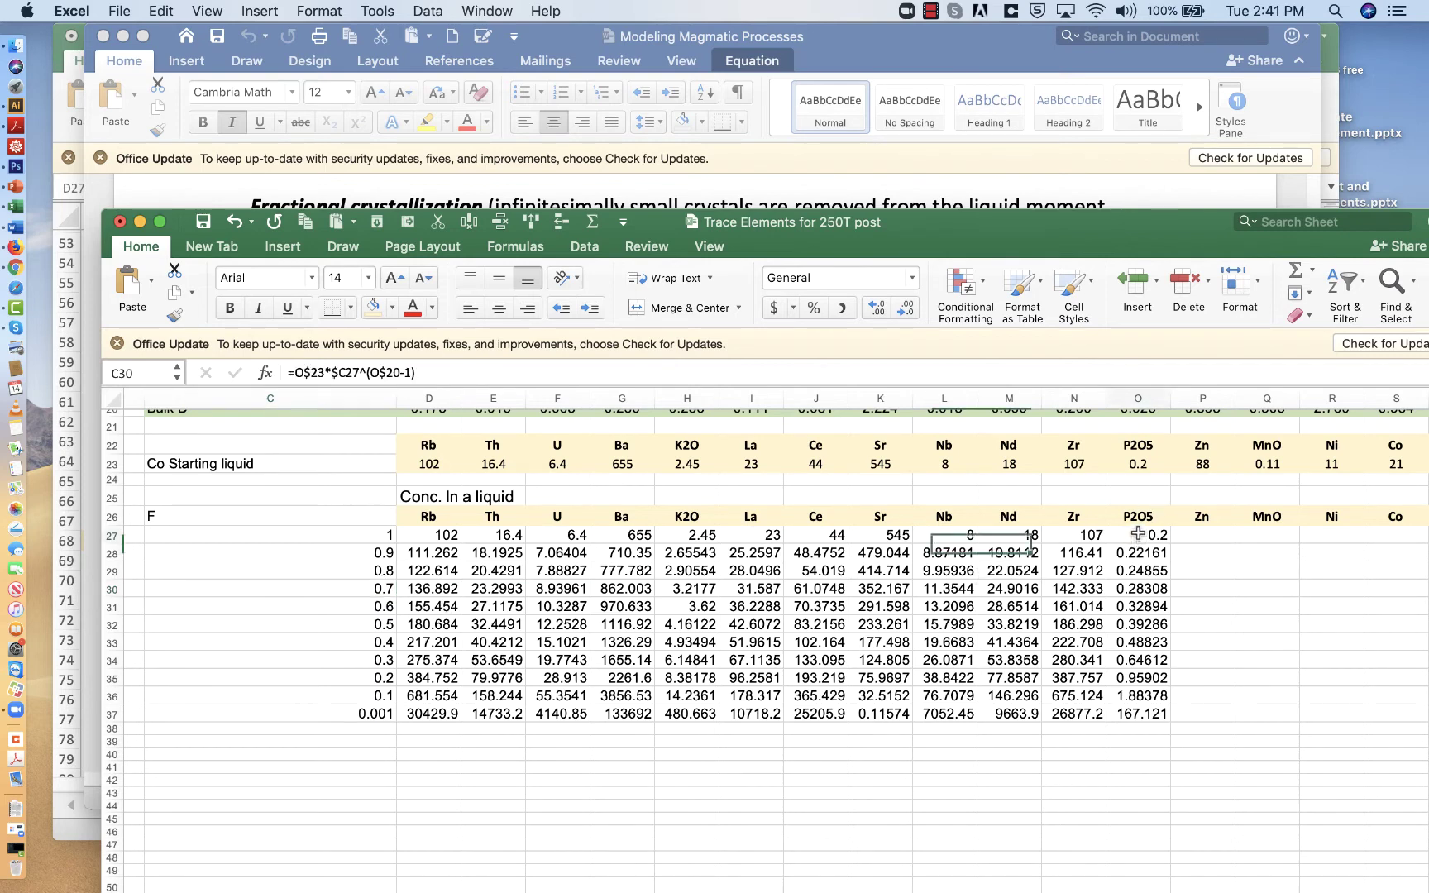
shift+click(1164, 714)
Extend the O27:O37 formulas right into the Zn through V columns
scroll(1163, 713, right, 5)
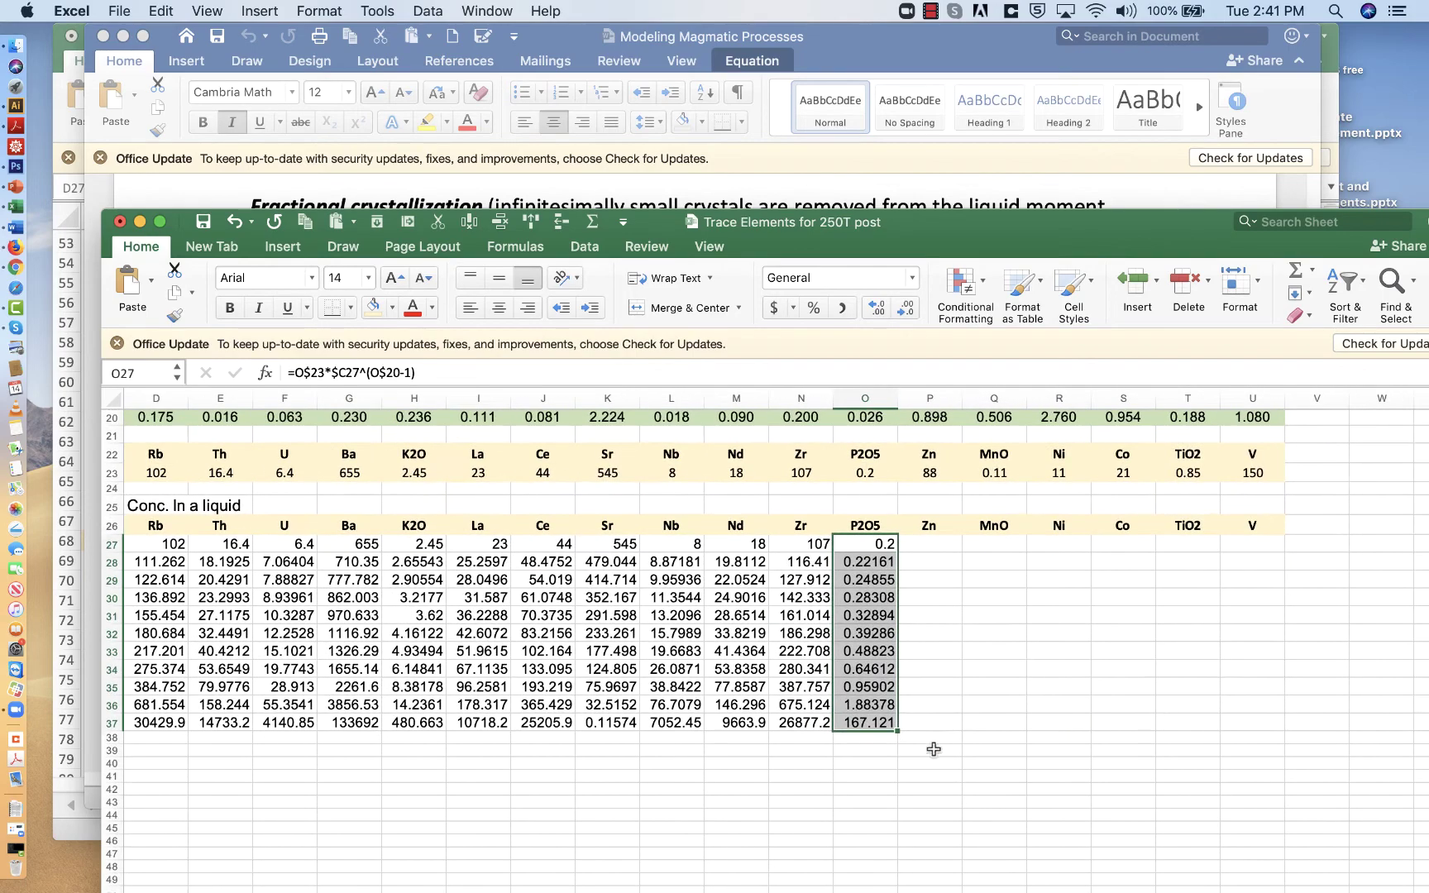
drag(897, 730, 1277, 728)
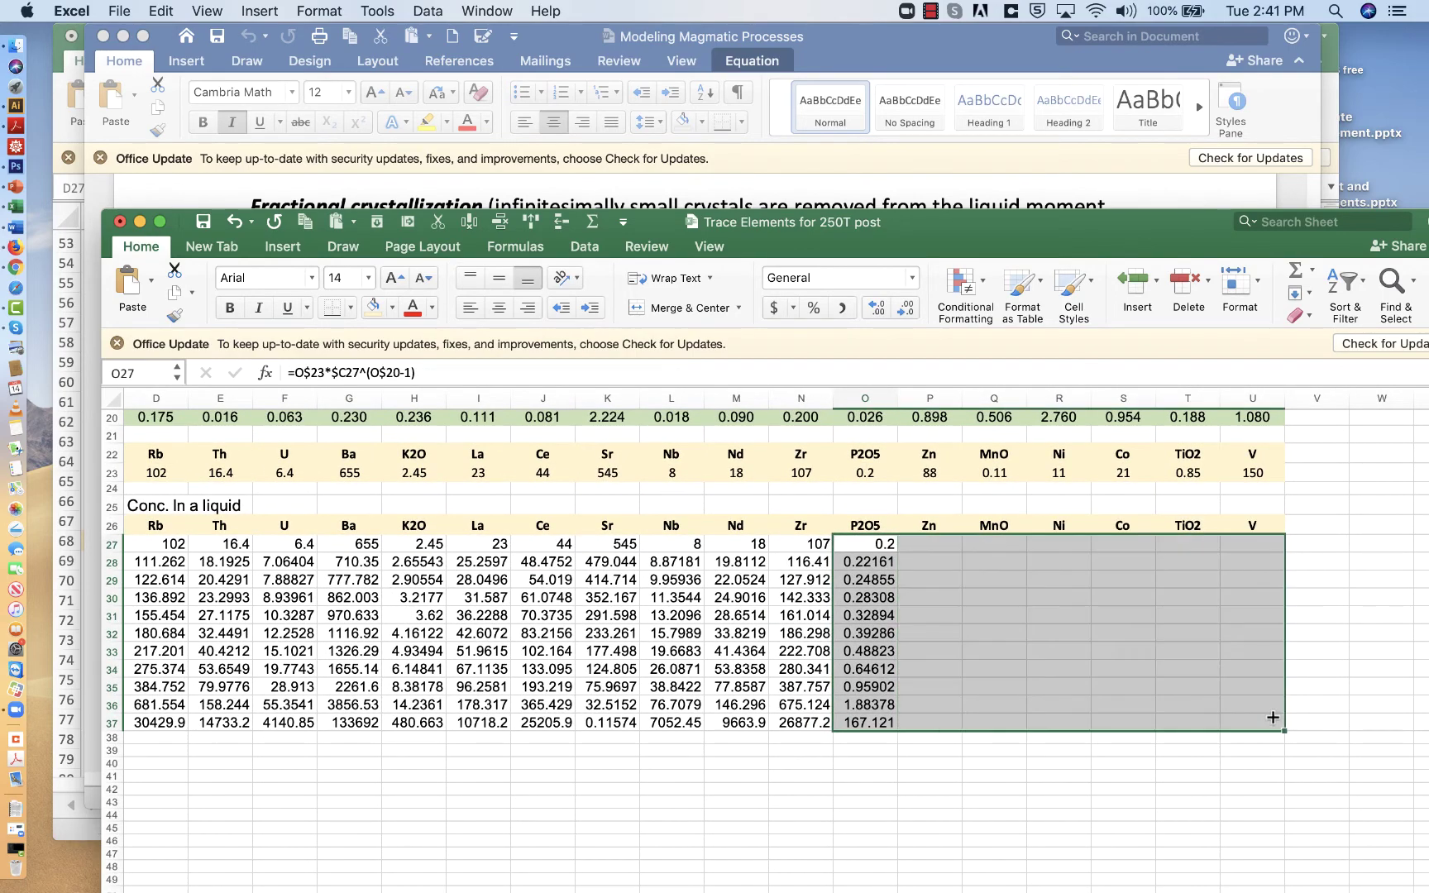
scroll(1095, 699, up, 4)
scroll(1095, 699, up, 5)
scroll(1096, 698, left, 3)
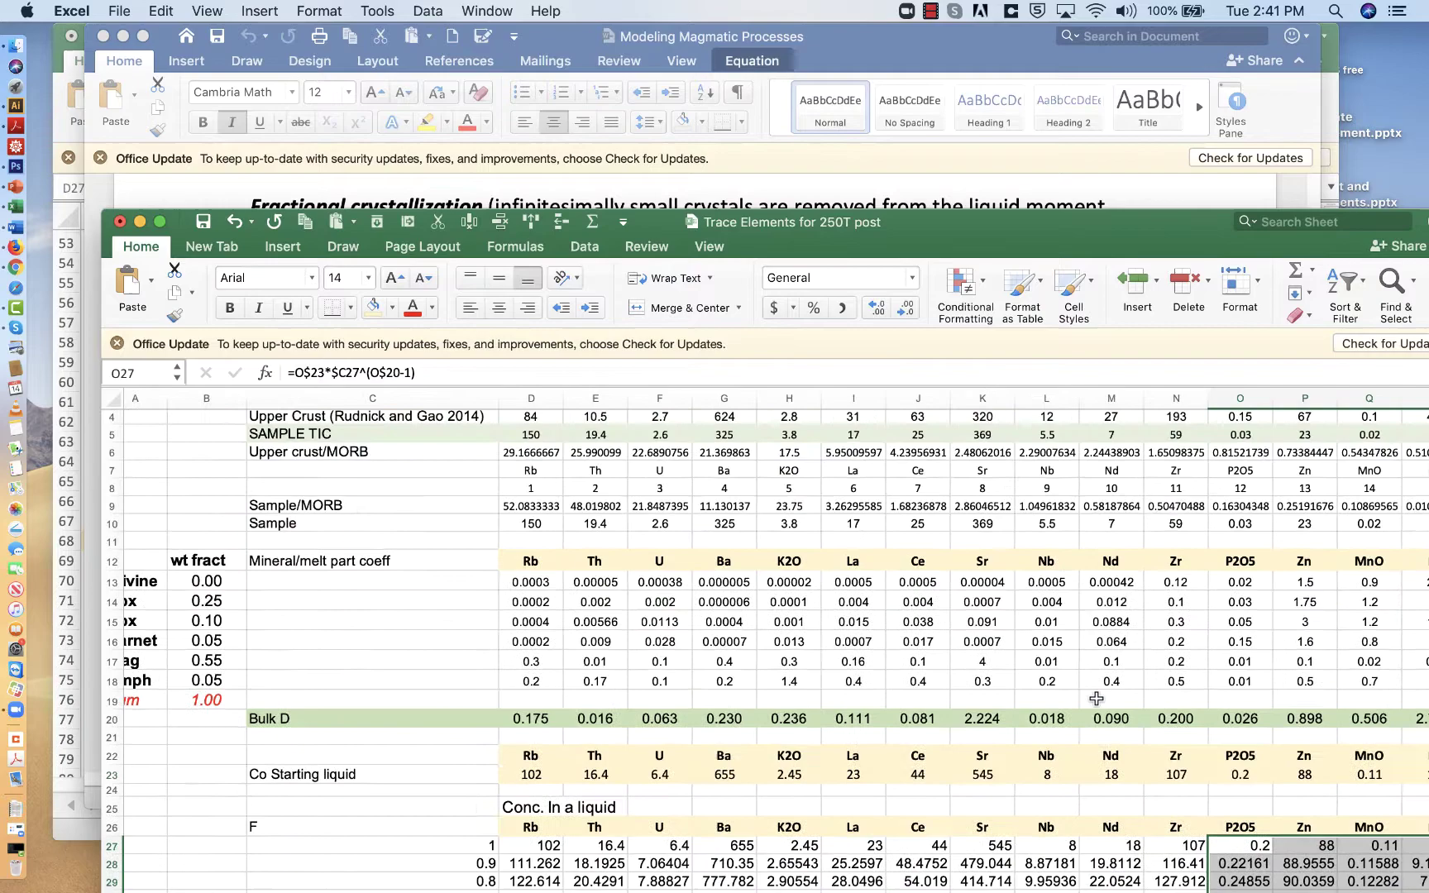
scroll(1095, 698, down, 6)
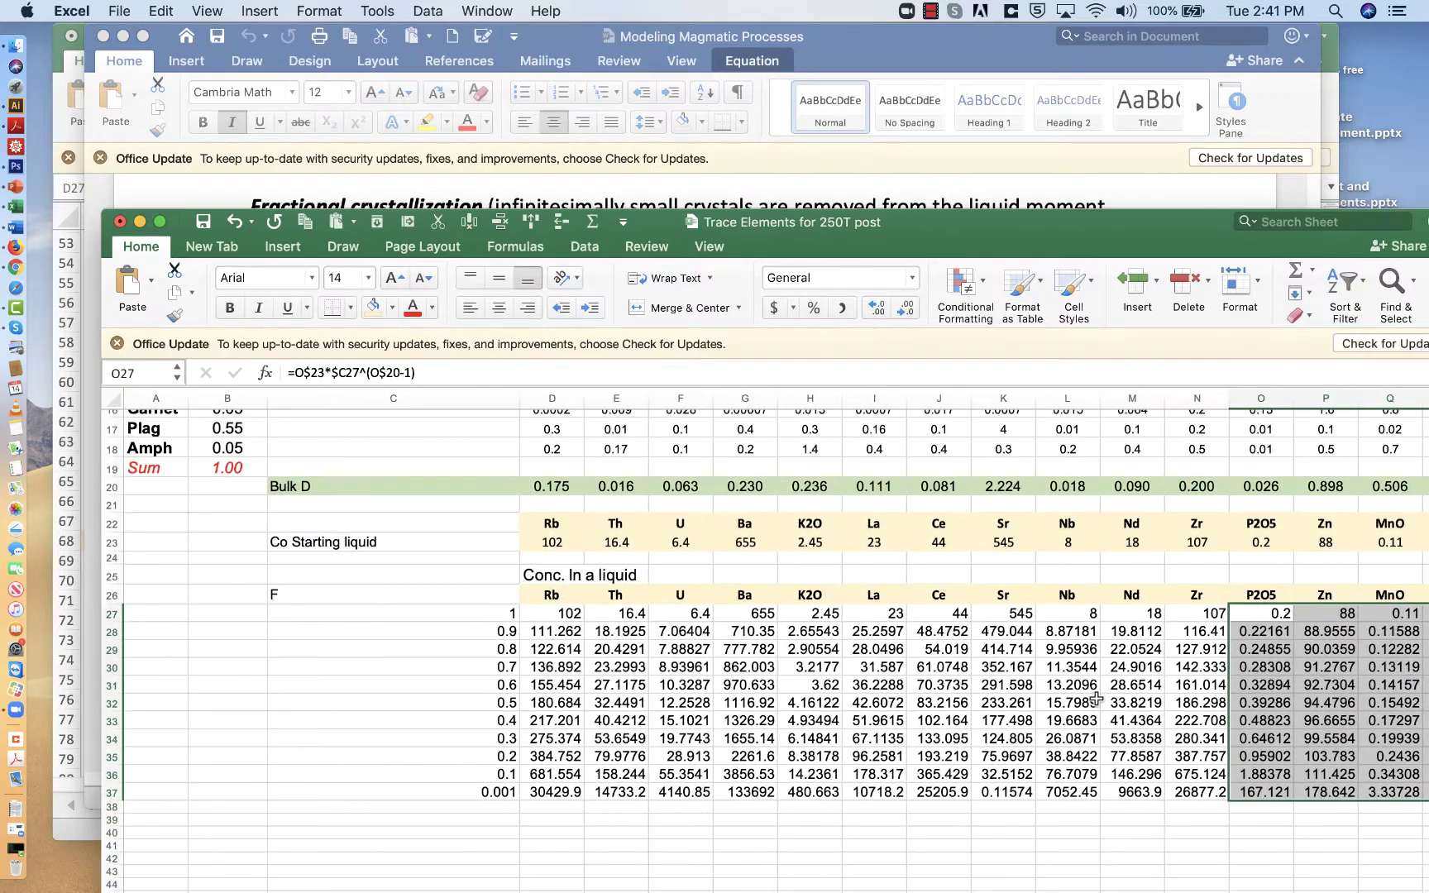
Check Rb at F 0.6 and the SAMPLE TIC Th, U and Ba values
click(567, 683)
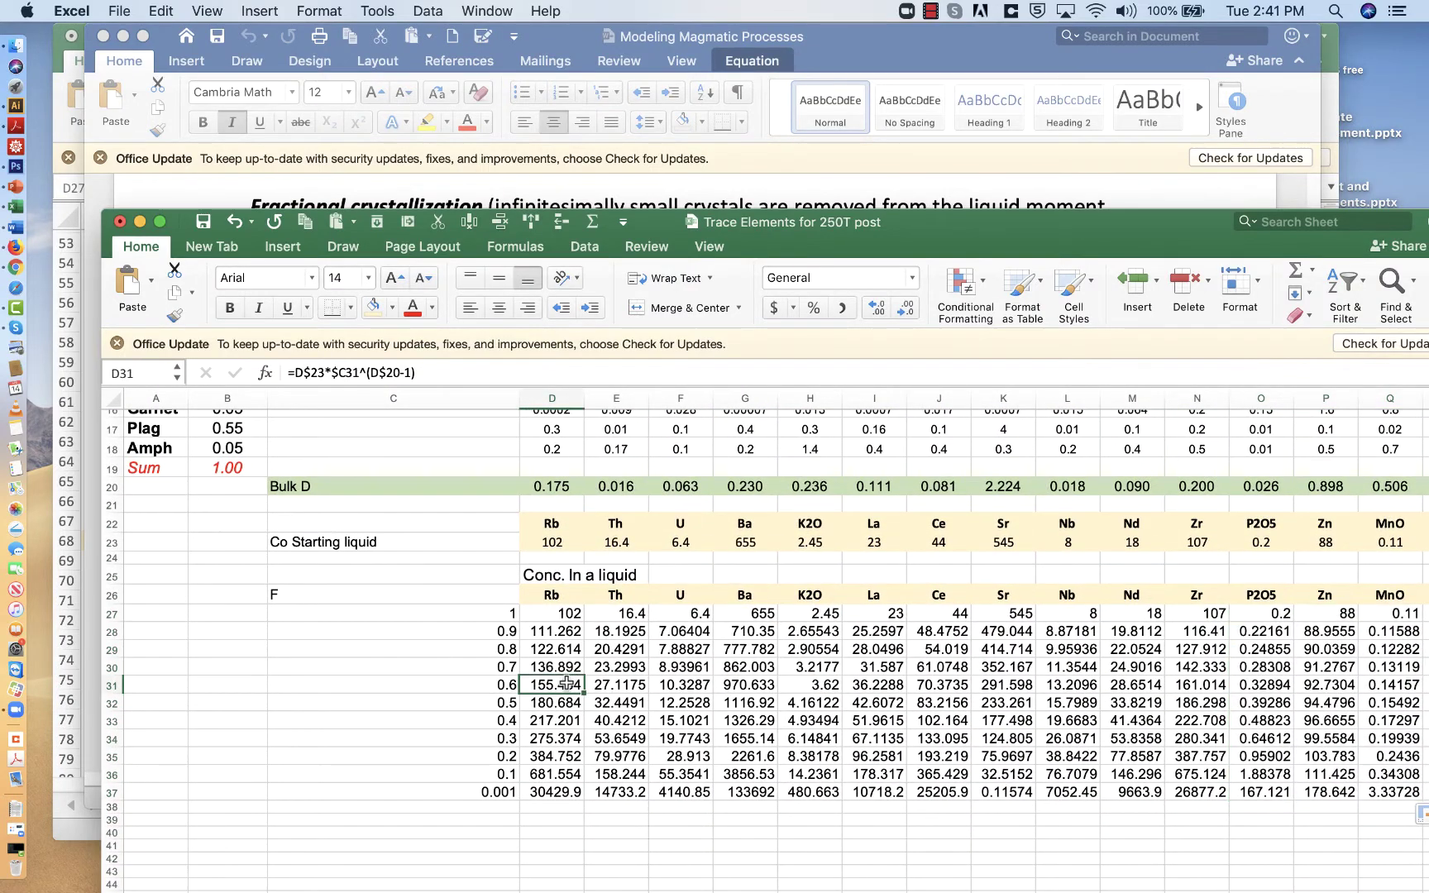
scroll(613, 695, up, 6)
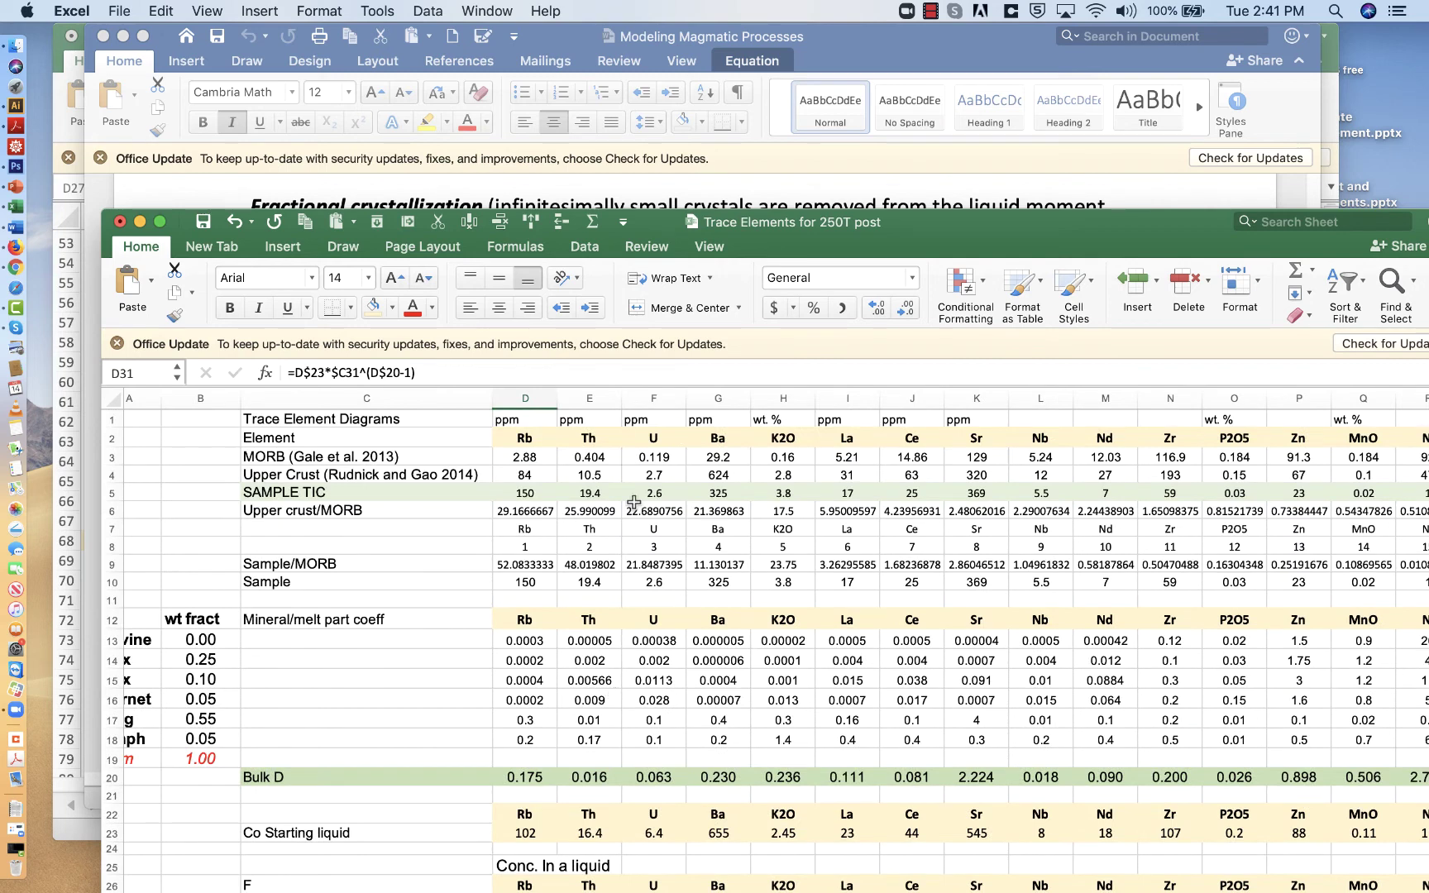
click(606, 494)
click(654, 494)
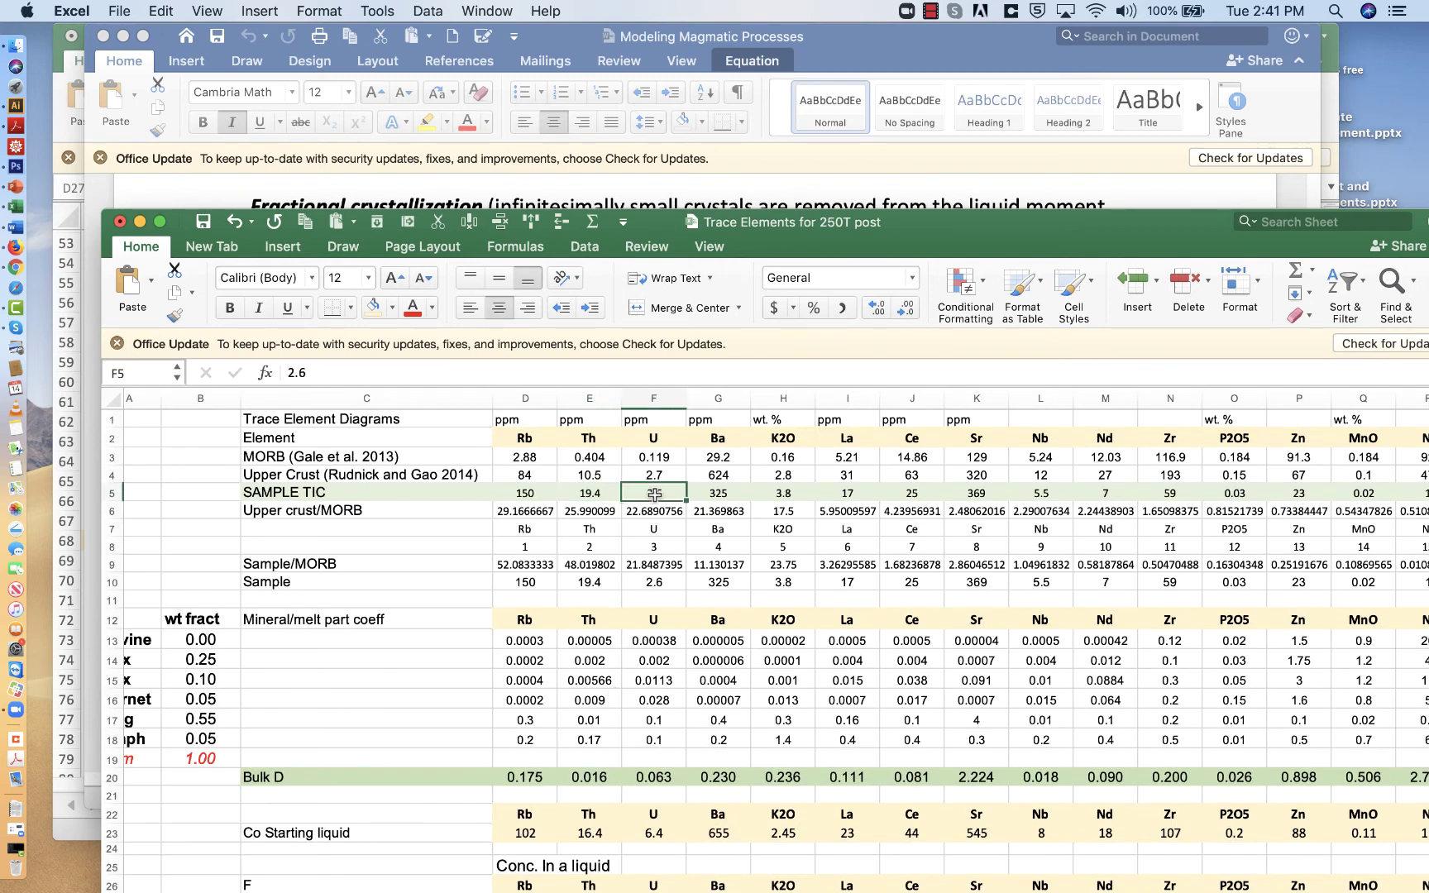
click(726, 493)
scroll(706, 548, down, 5)
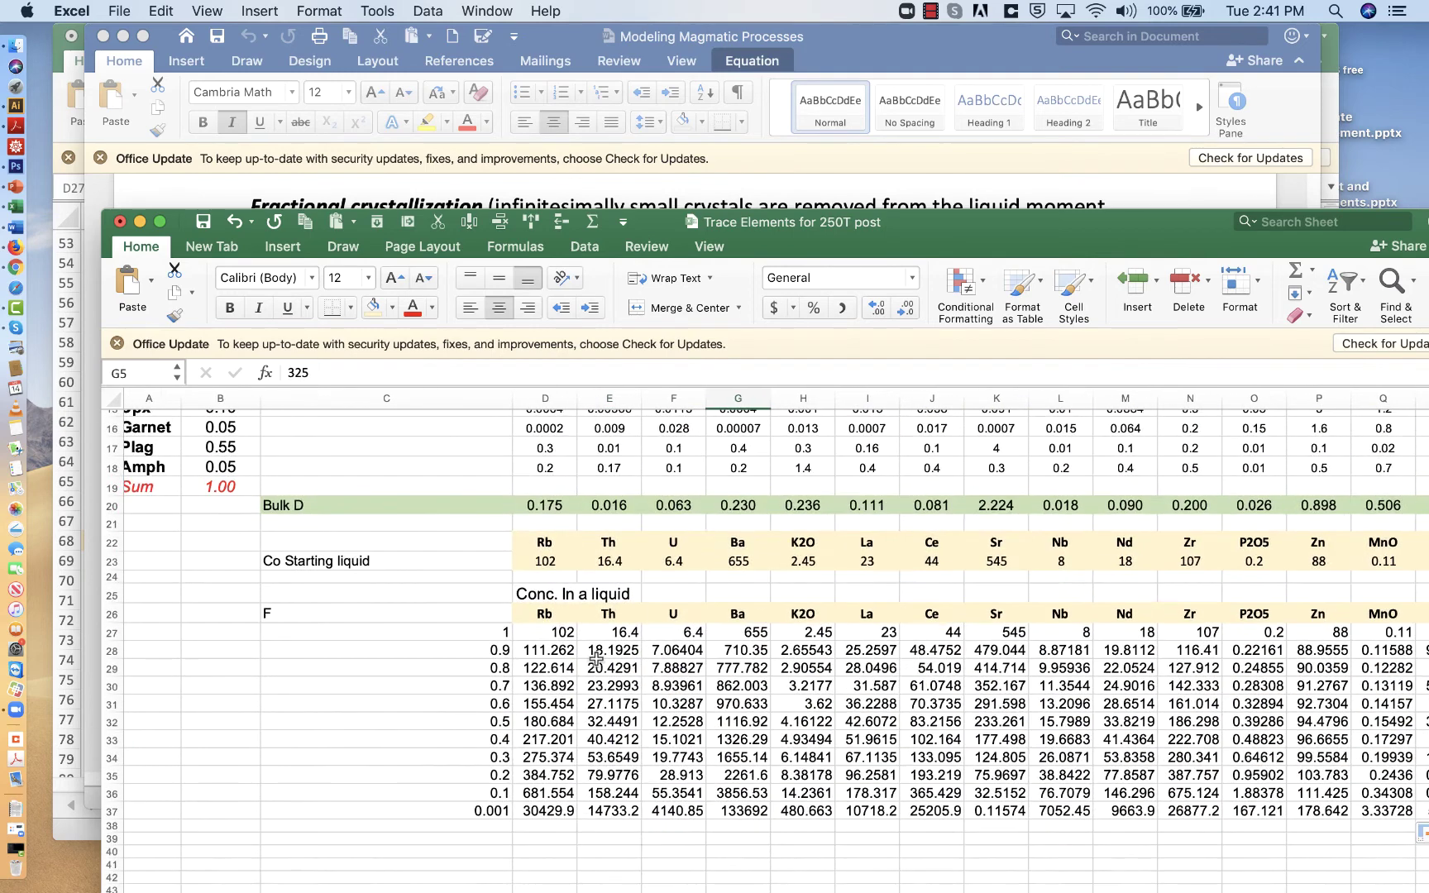
Select the F value 0.6 in C31 and browse the Data menu
click(566, 705)
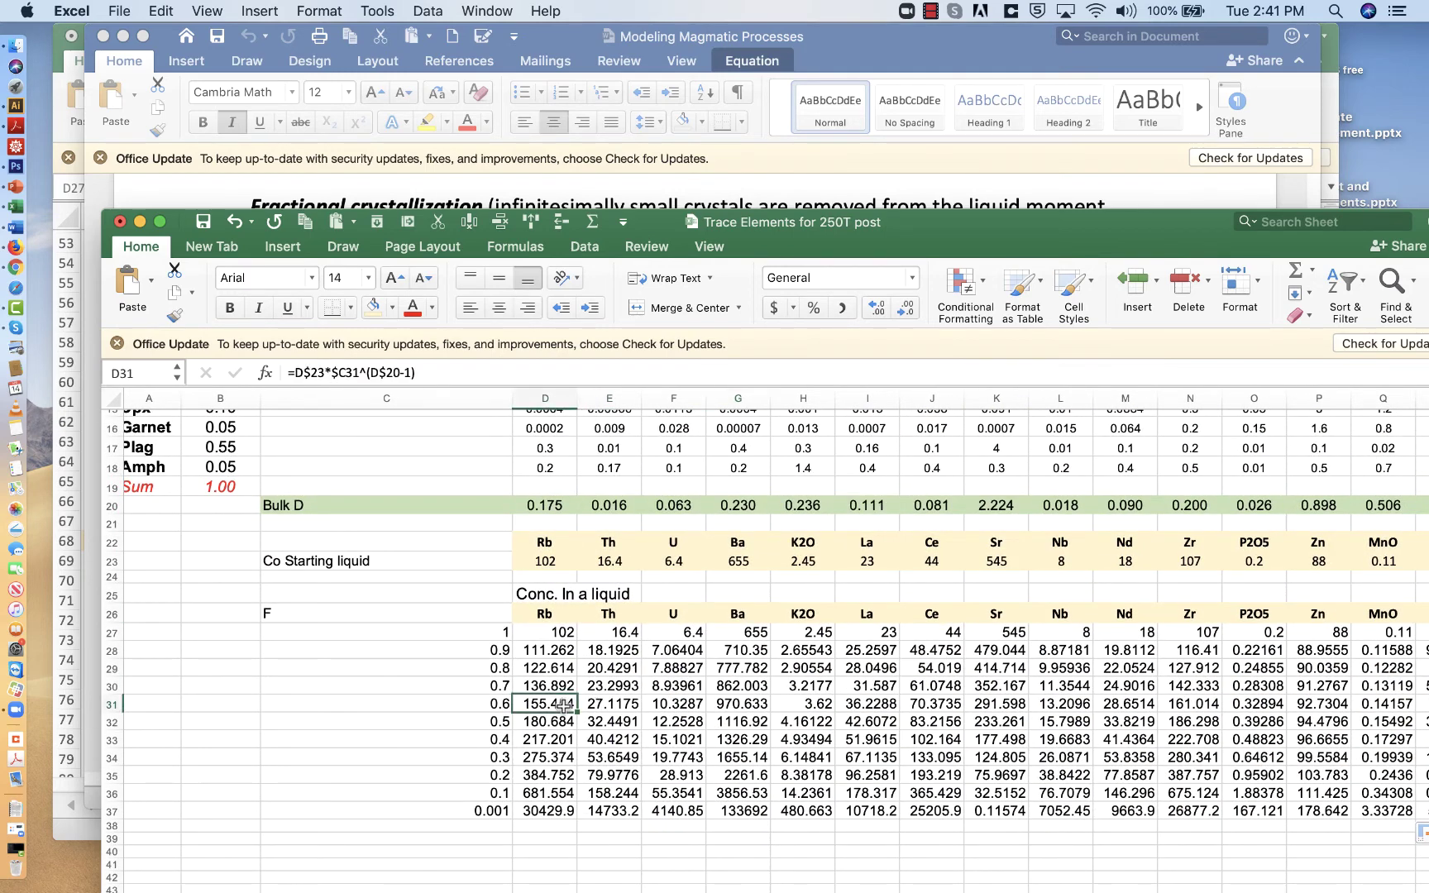
click(500, 704)
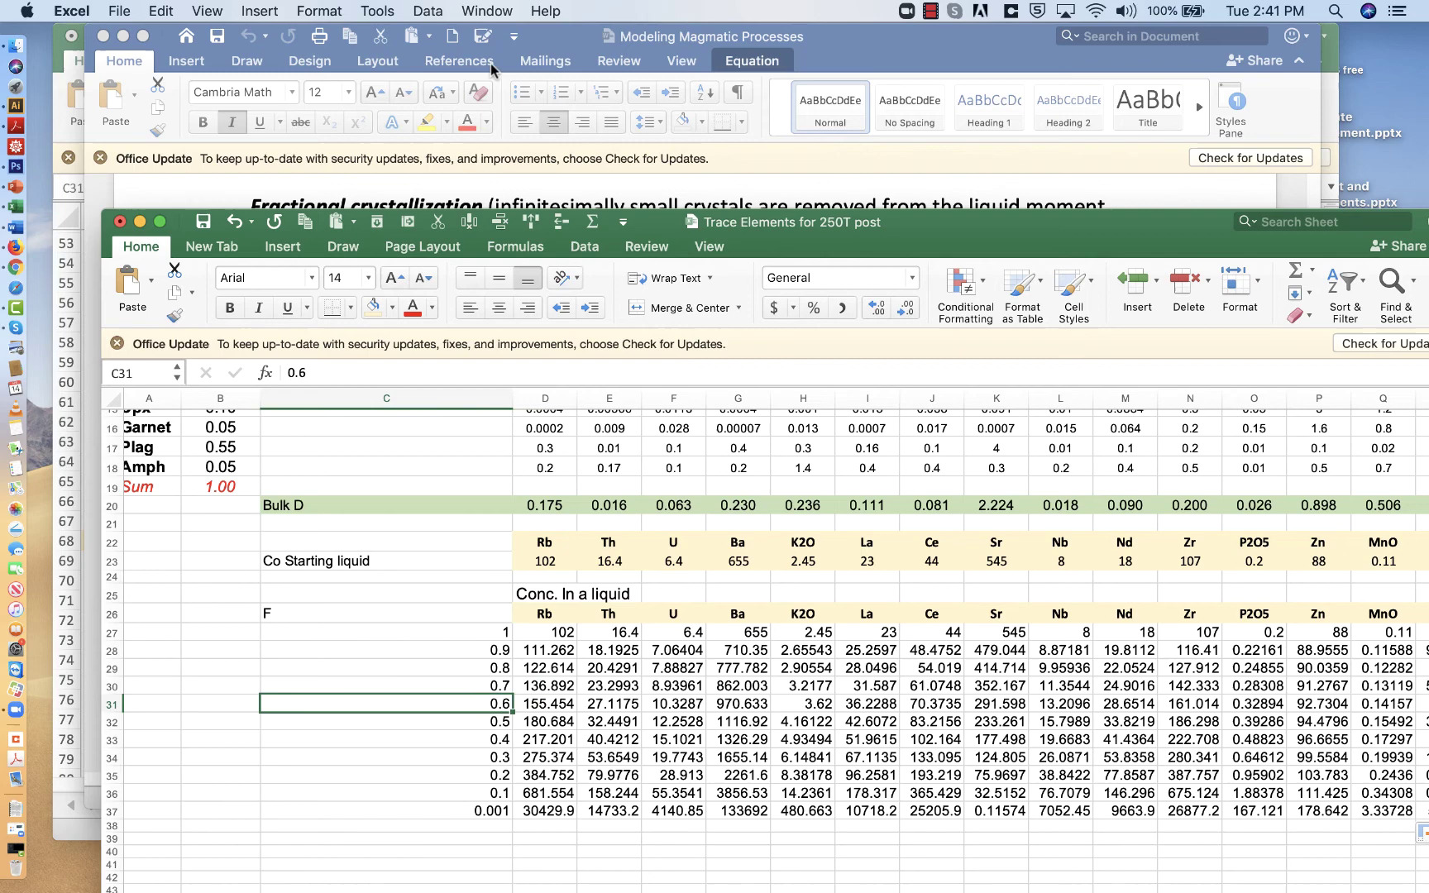
click(430, 10)
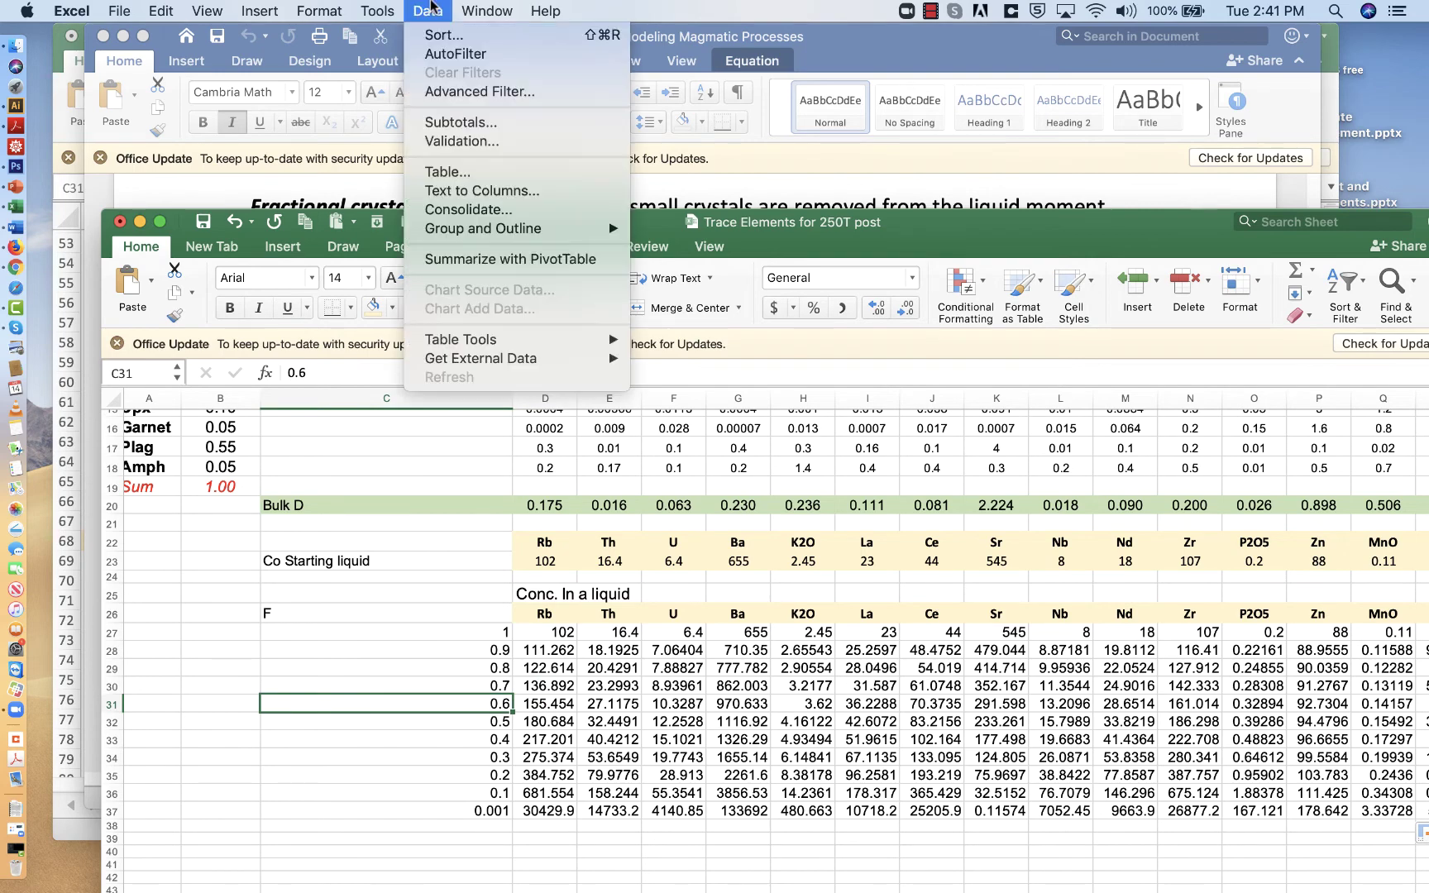
click(377, 10)
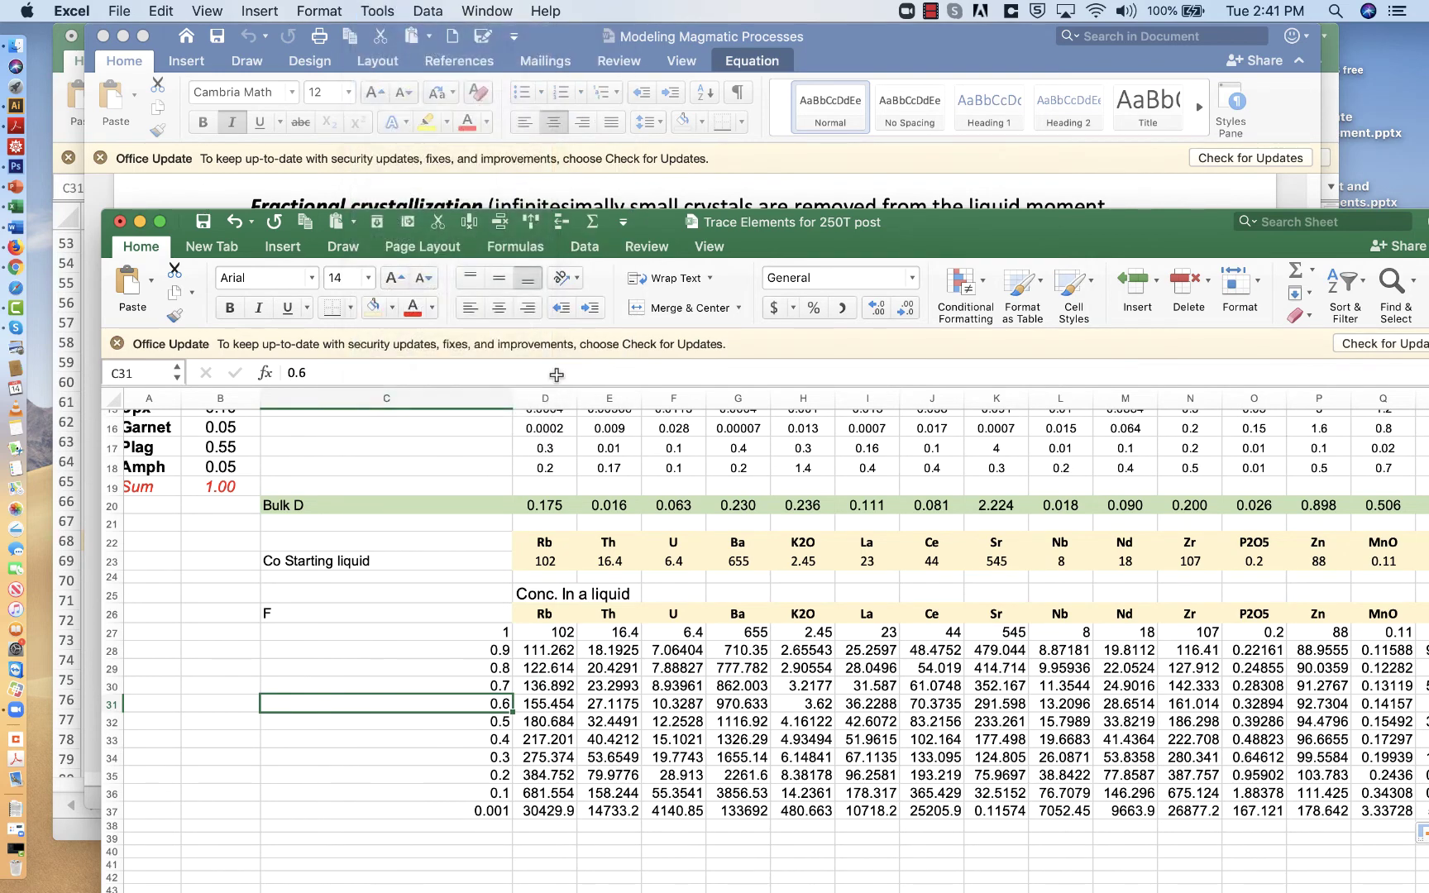
Confirm the SAMPLE TIC Rb value of 150, then reselect C31 and reopen Data
scroll(661, 768, up, 5)
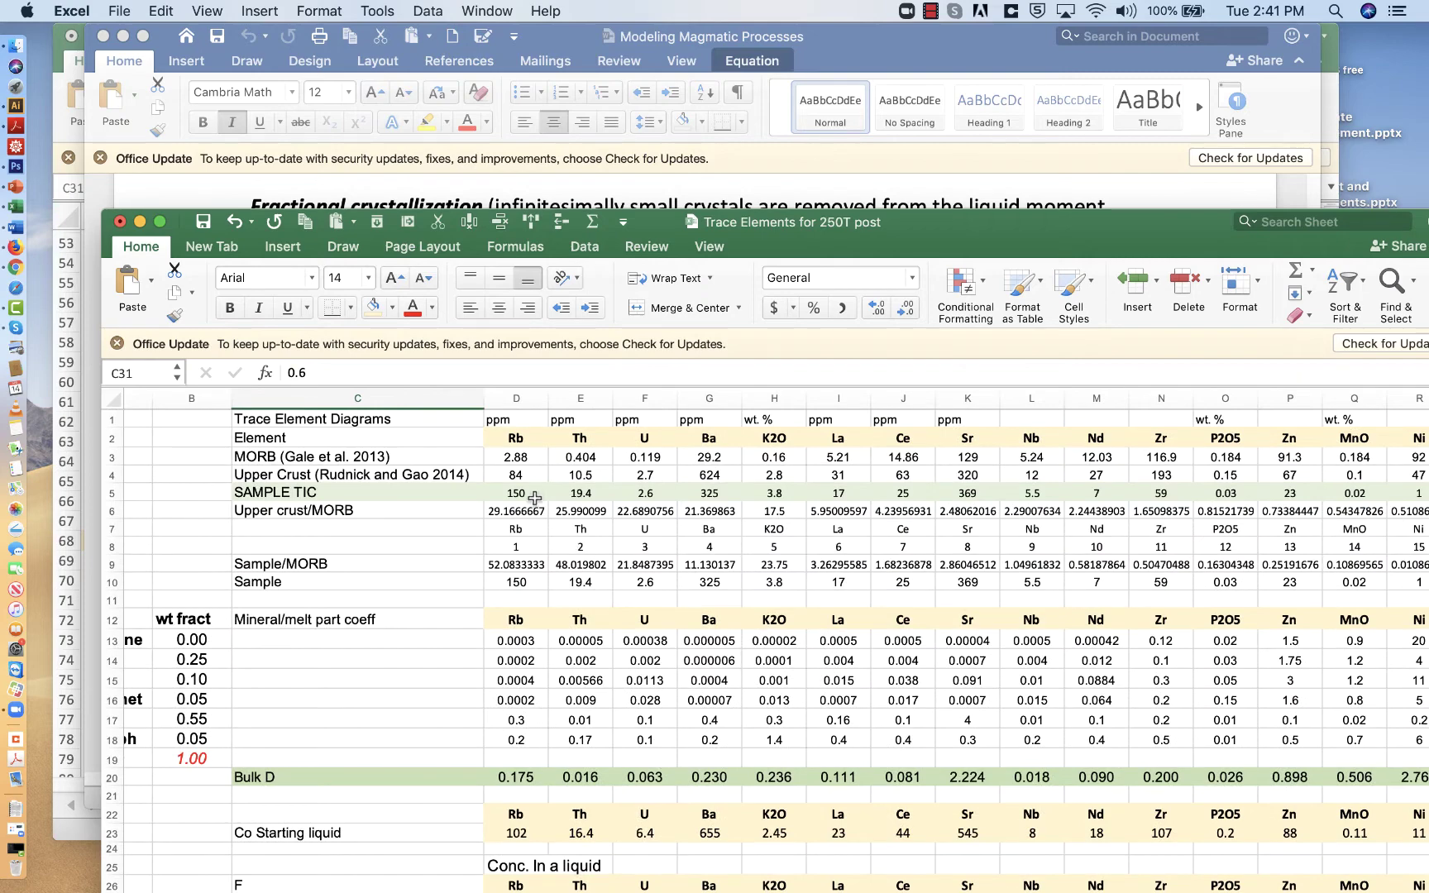
click(535, 495)
scroll(535, 495, down, 6)
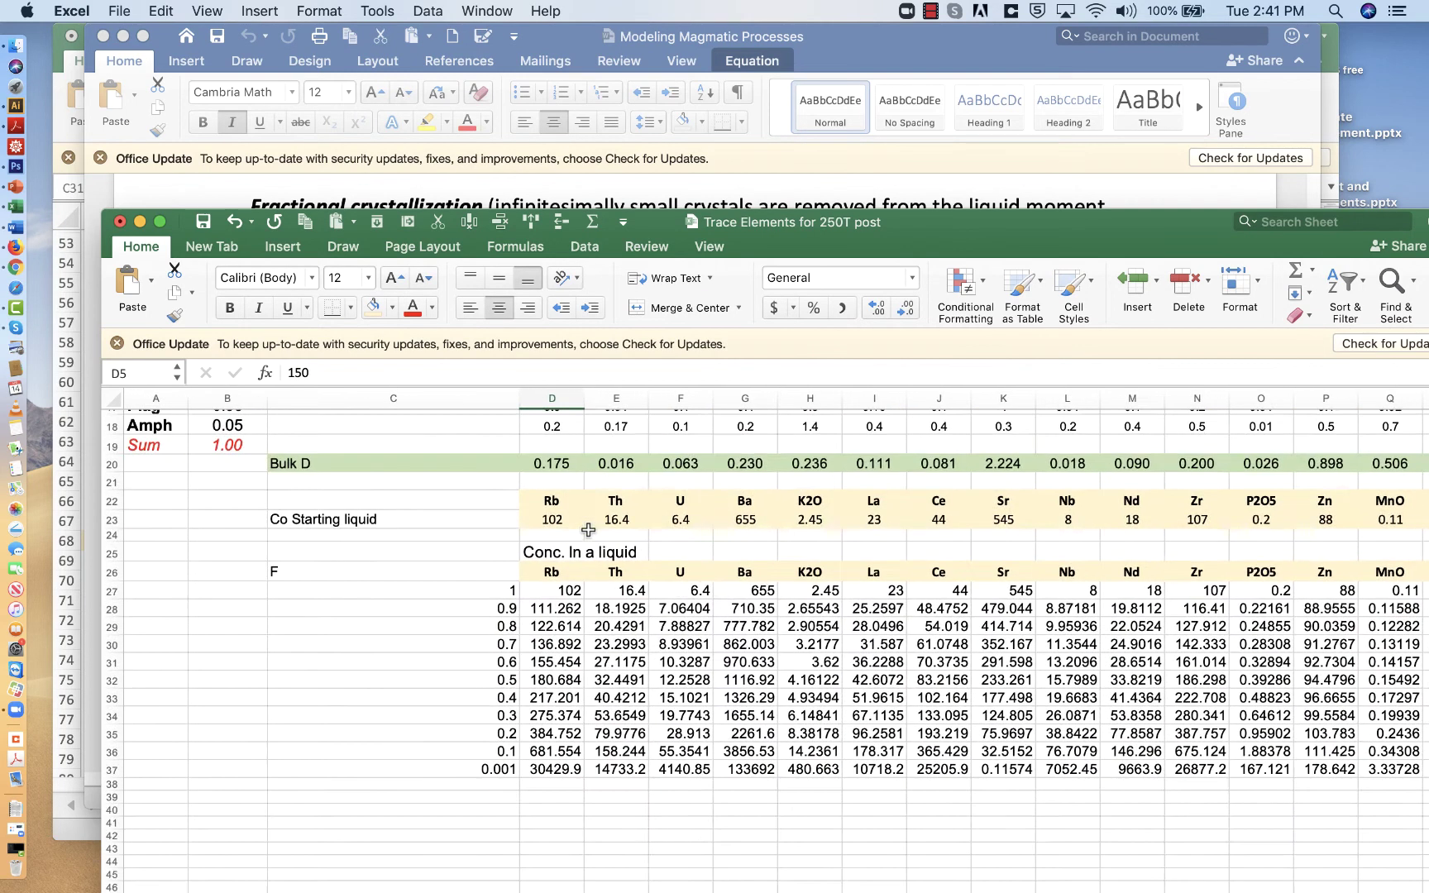
click(567, 664)
key(Left)
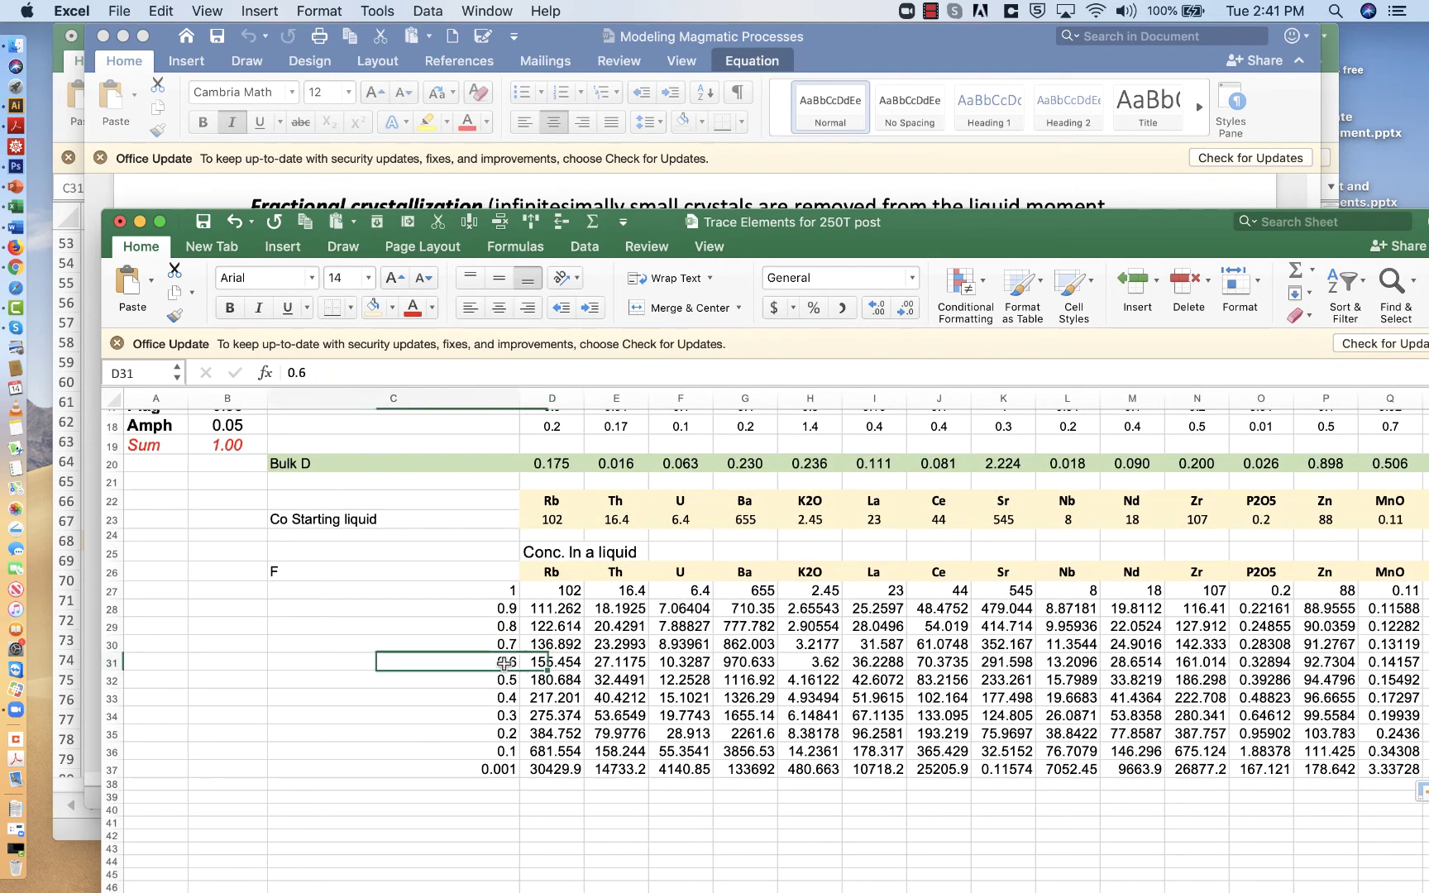
click(427, 11)
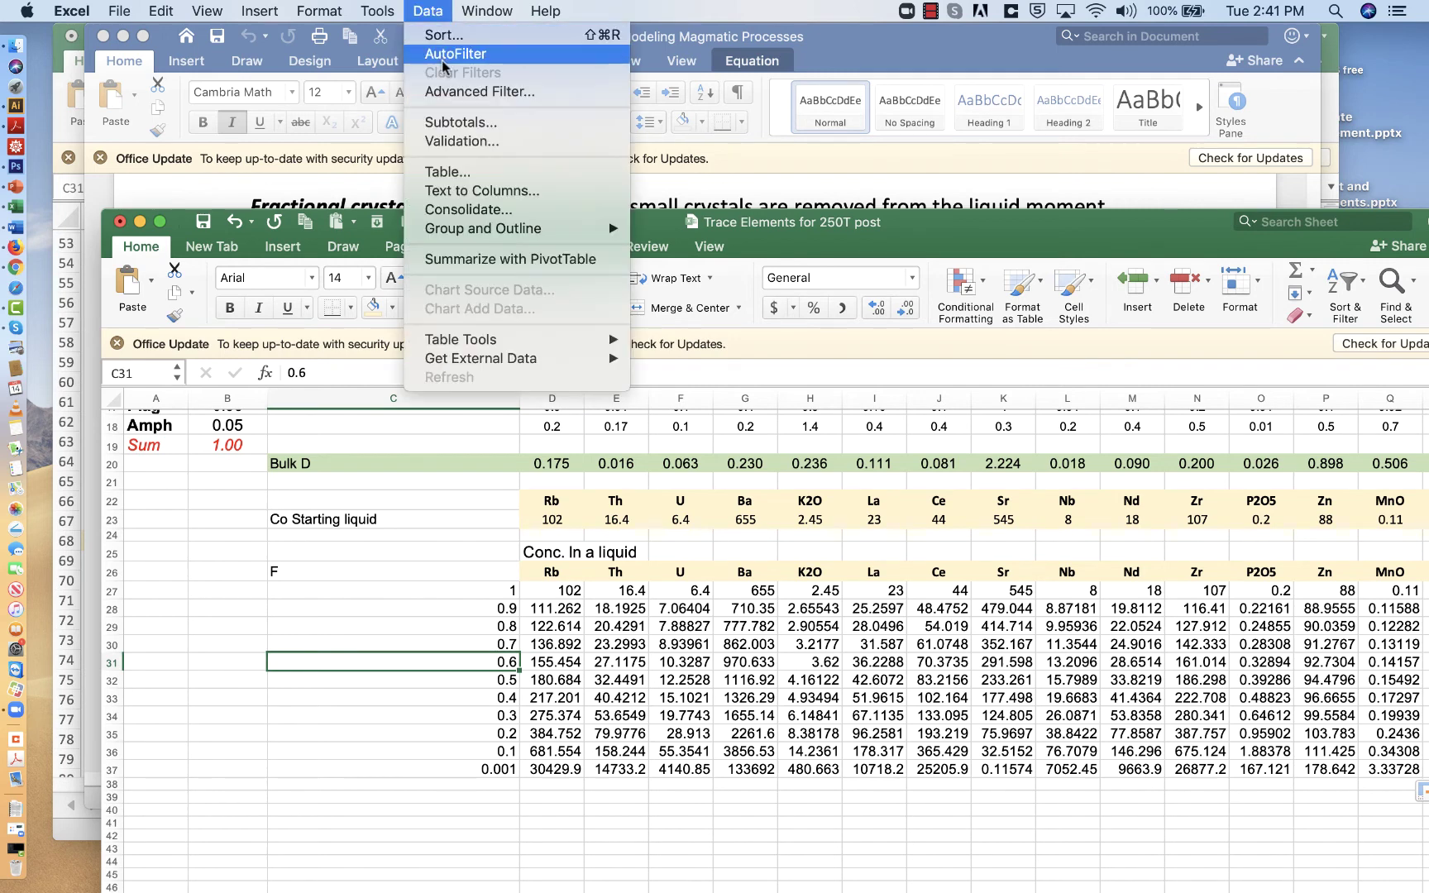
Goal Seek D31 to 150 by changing C31 and keep the result, F = 0.626550195
mouse_move(391, 11)
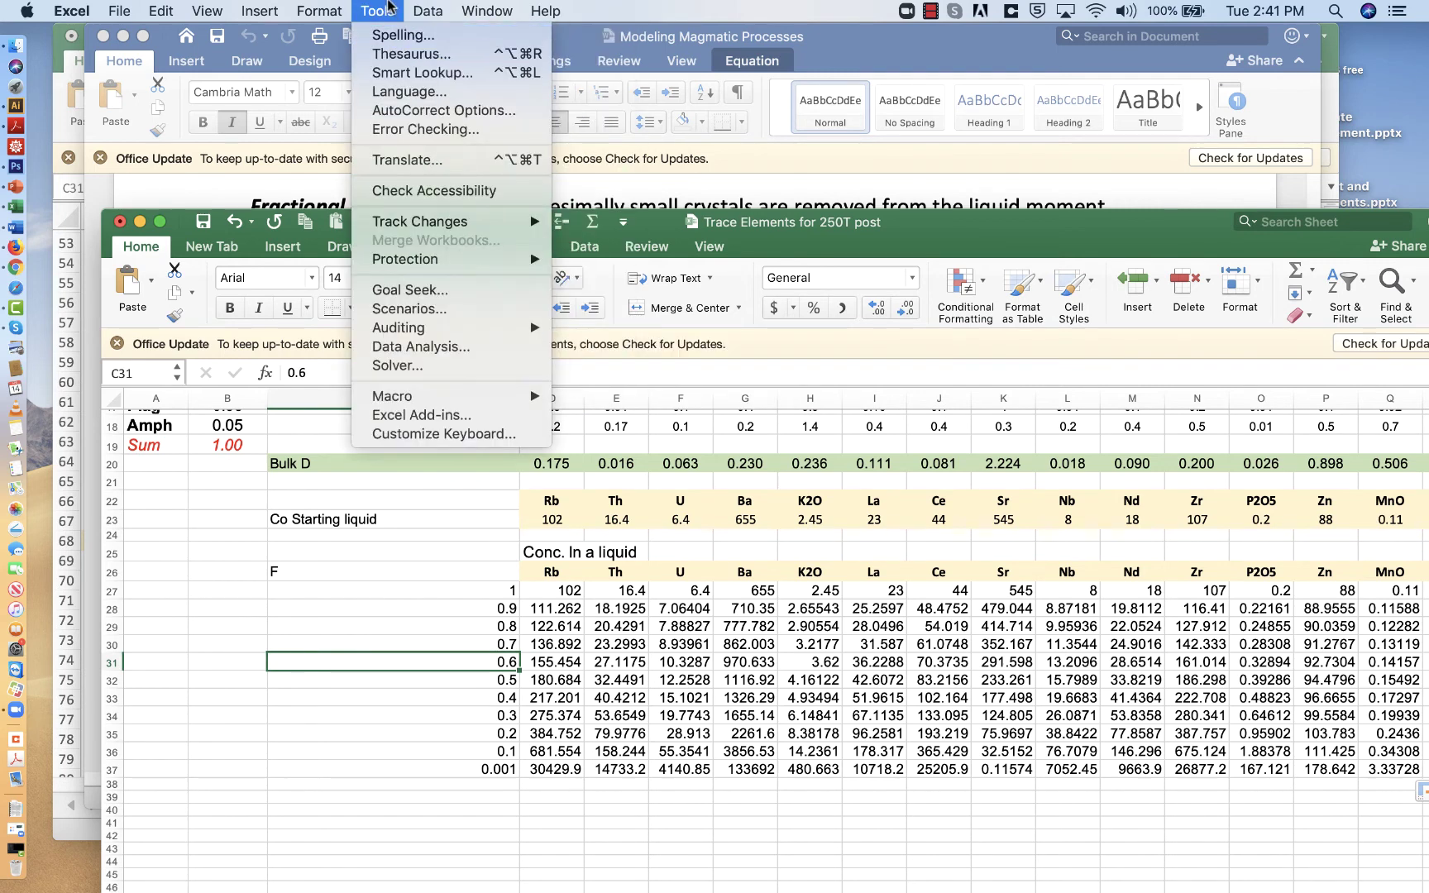
click(436, 291)
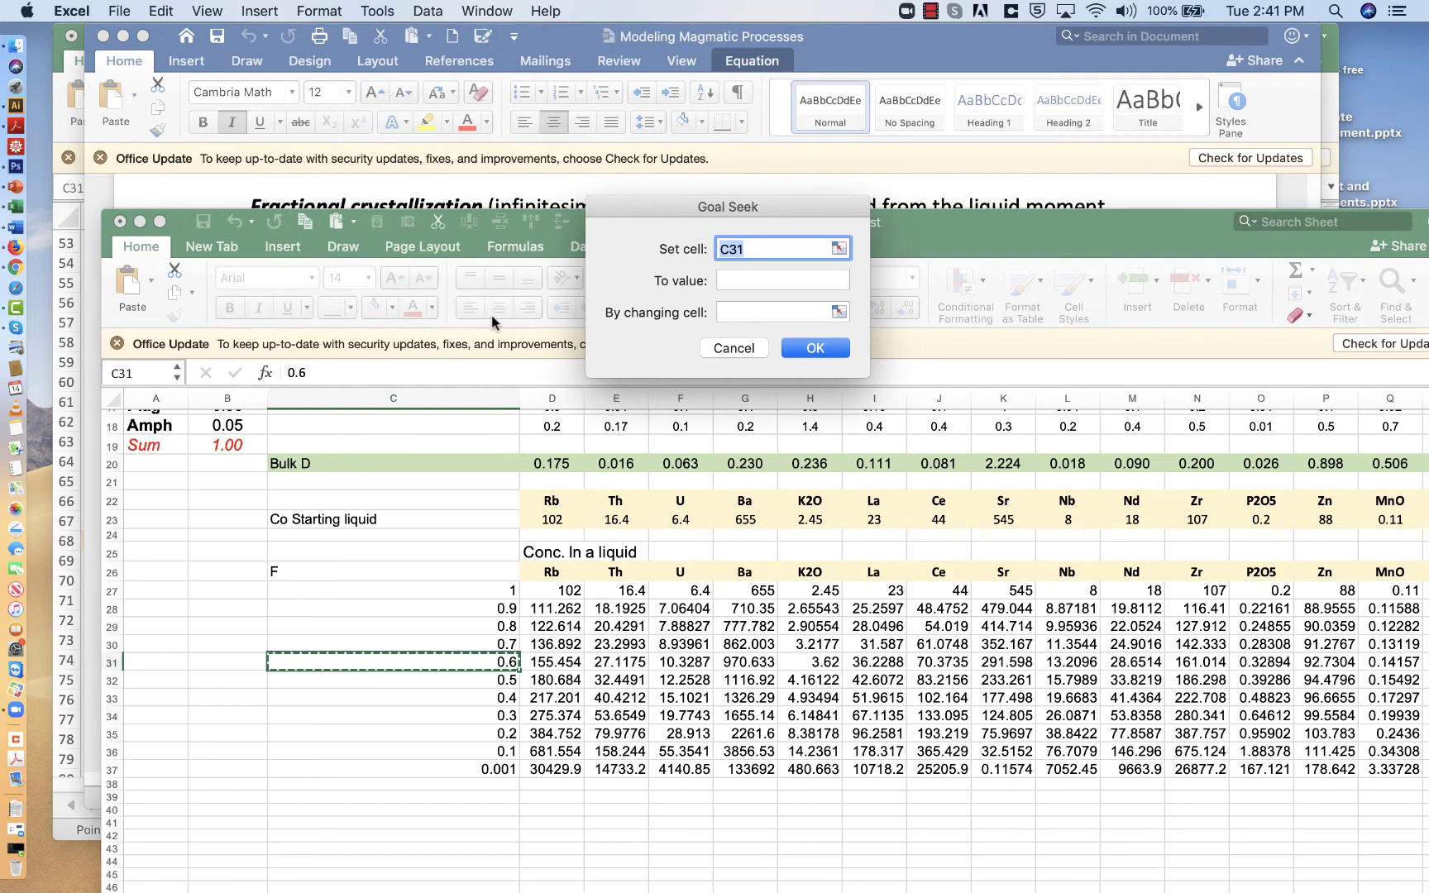
click(560, 661)
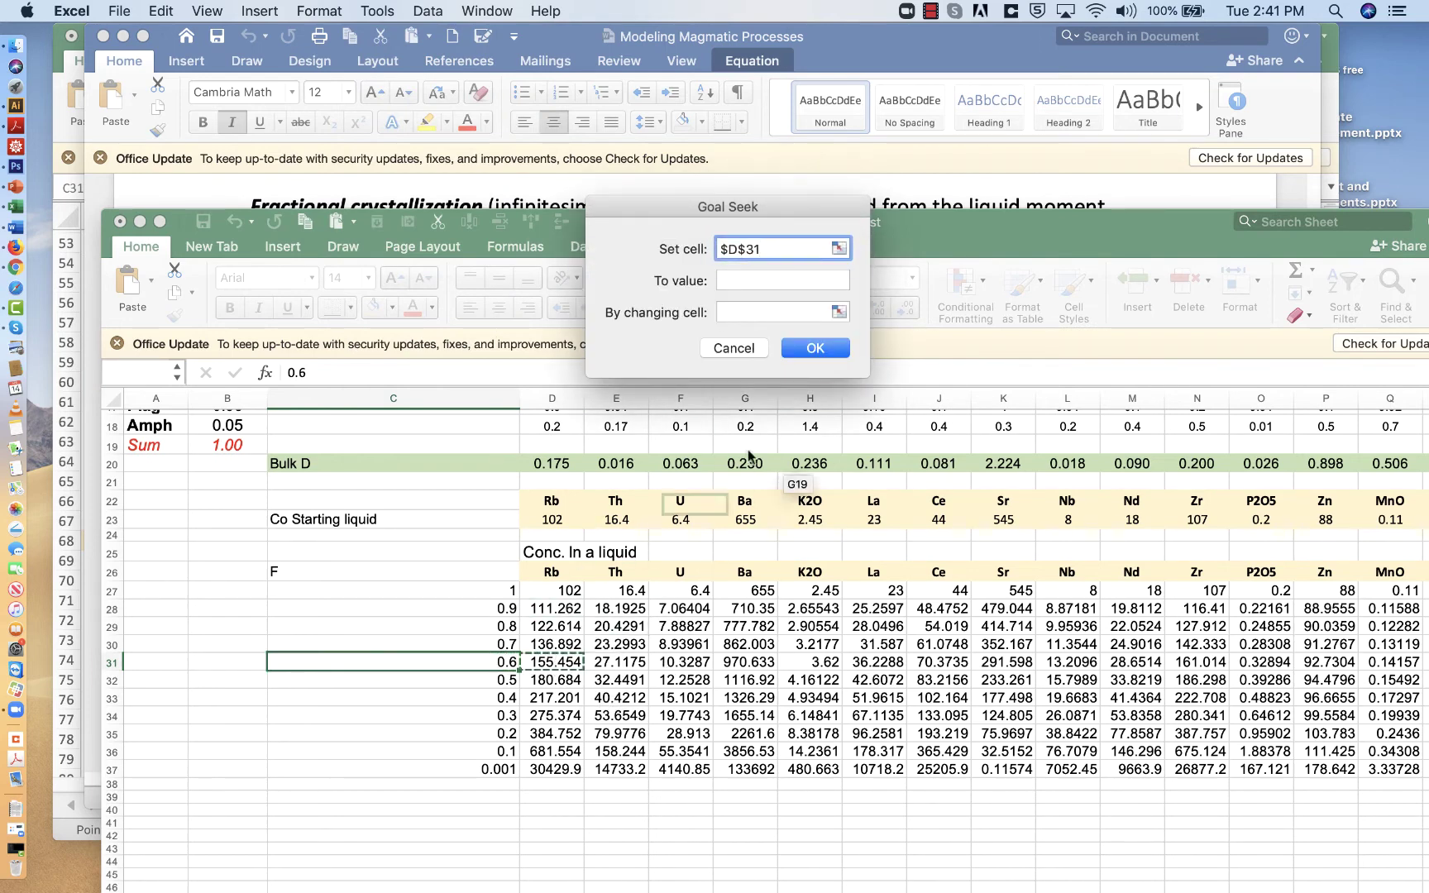
click(743, 280)
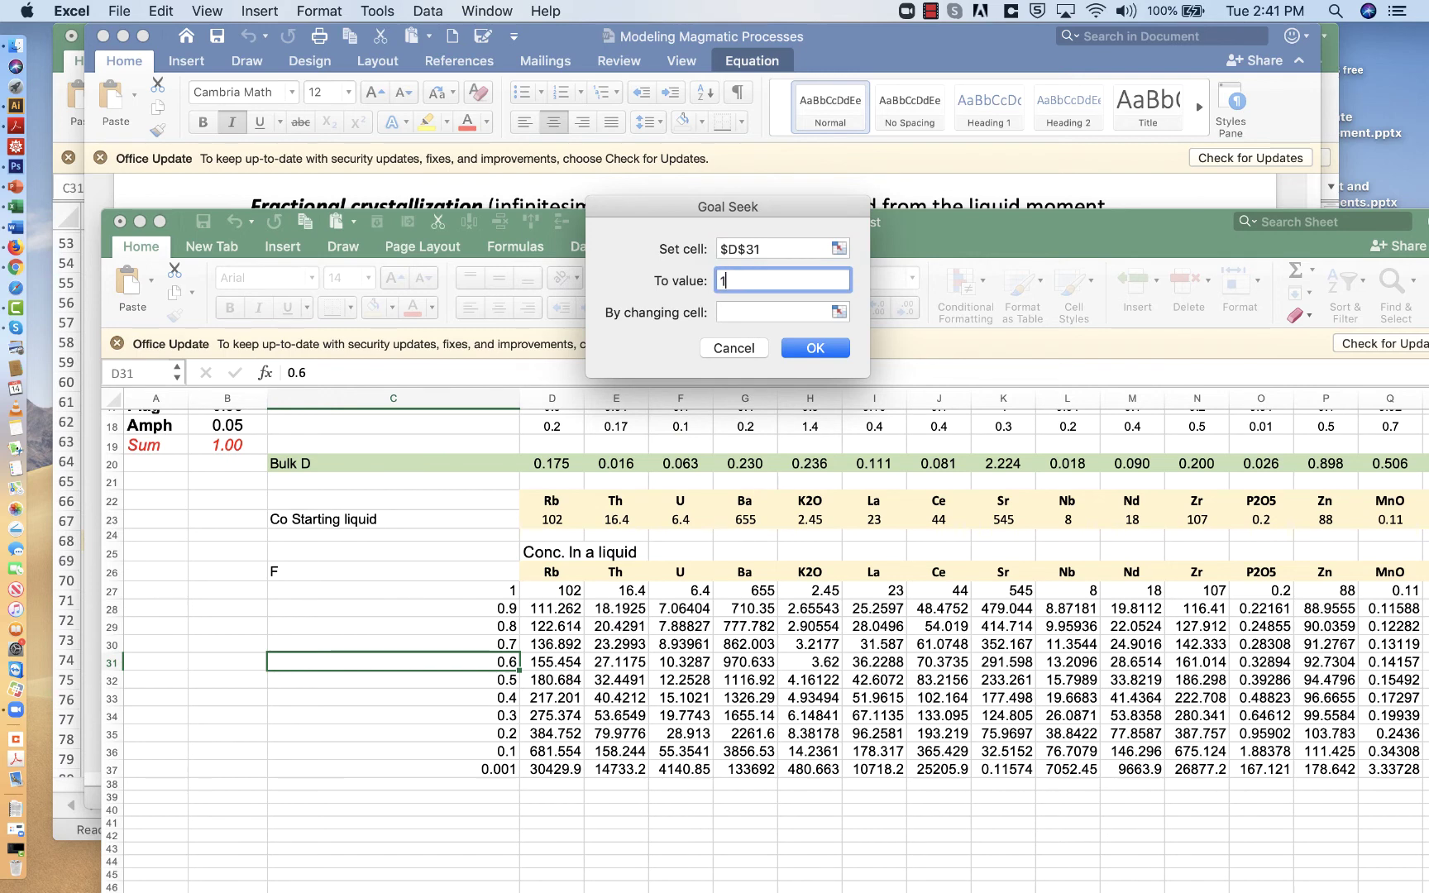
text(150)
click(748, 311)
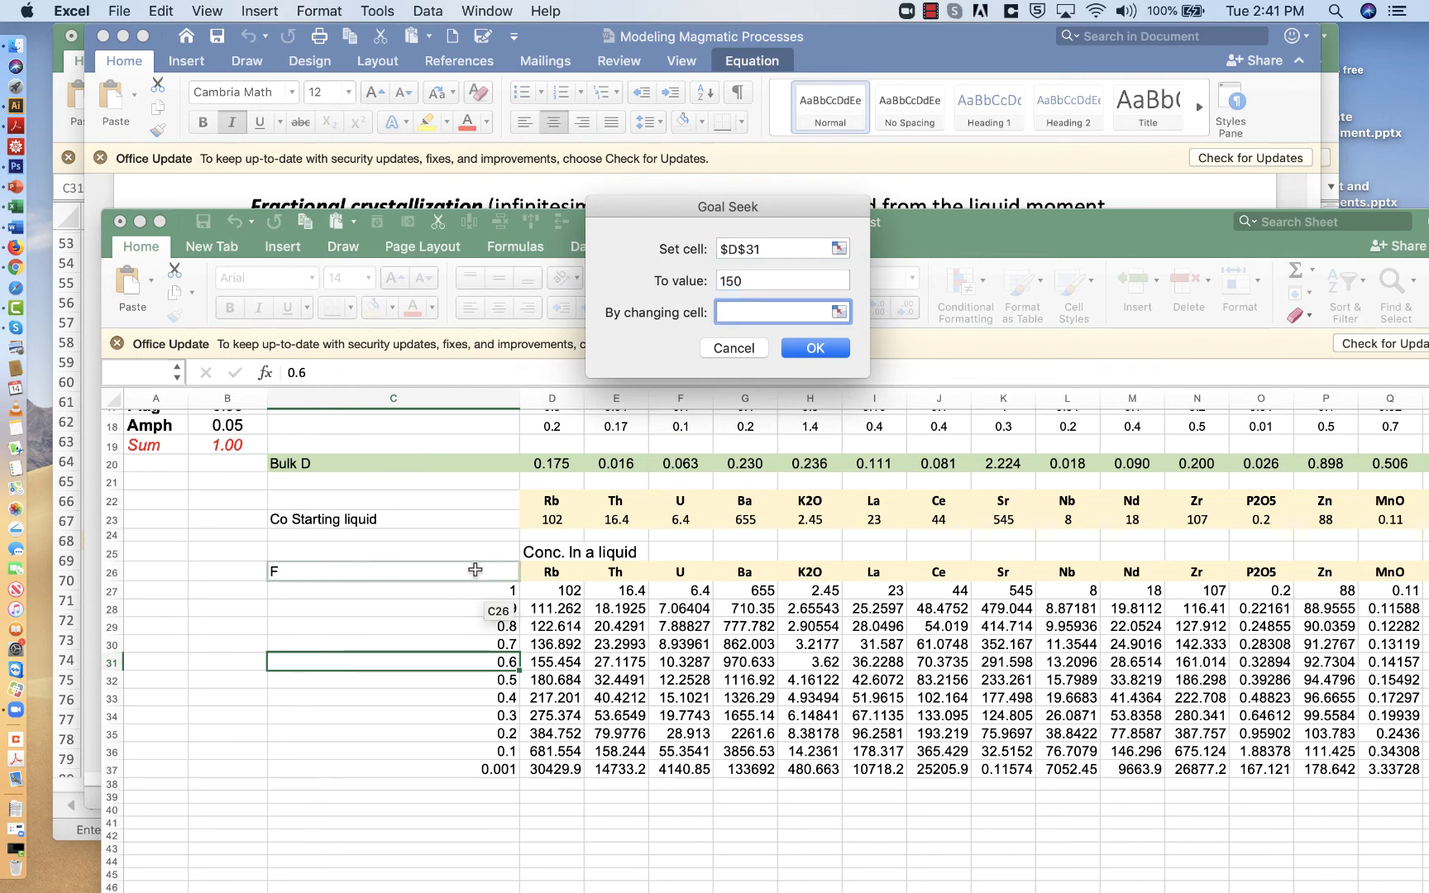
click(478, 660)
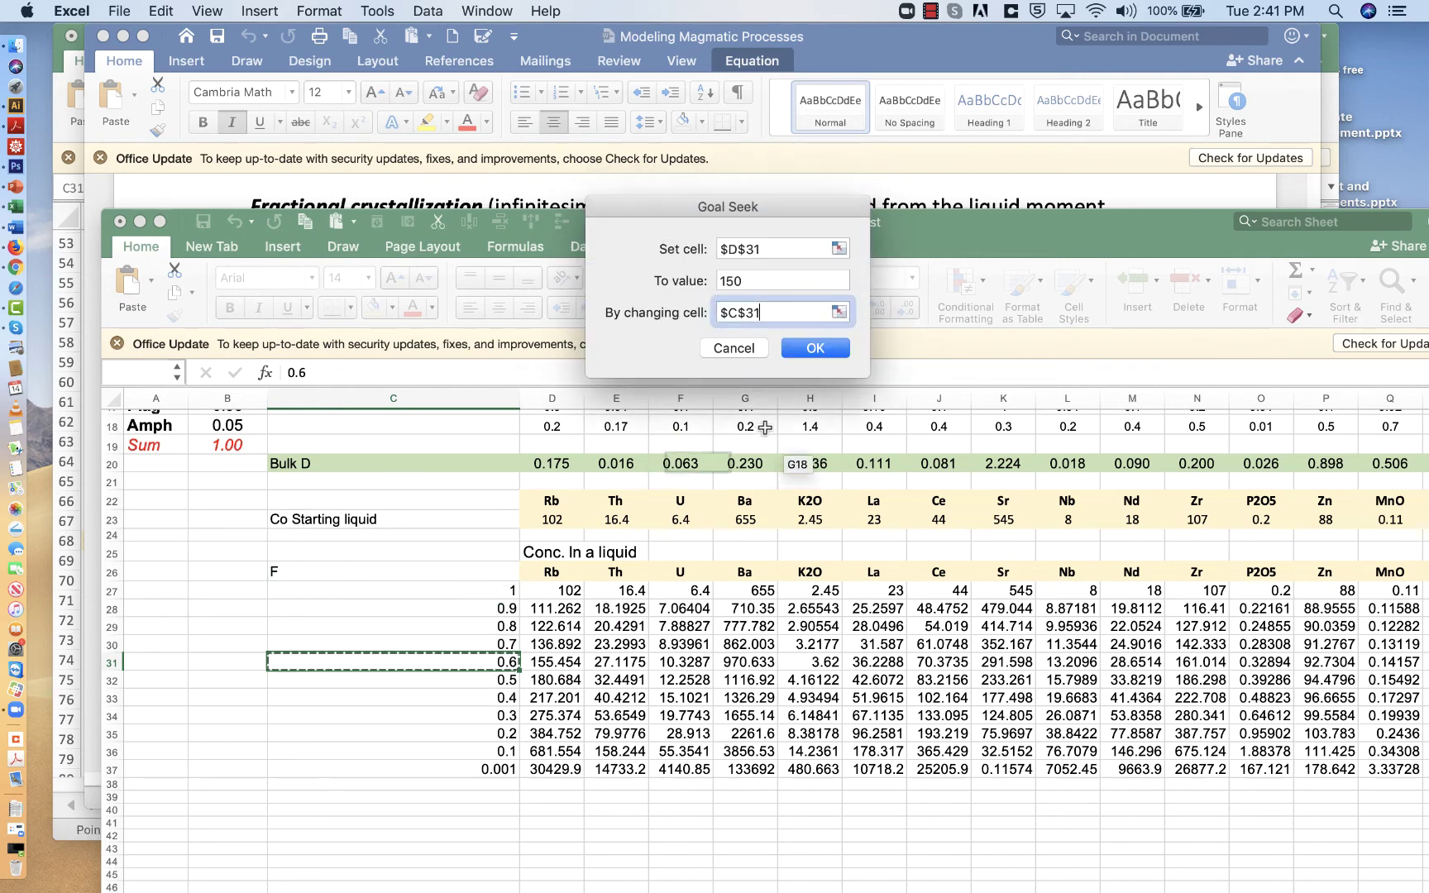
click(817, 347)
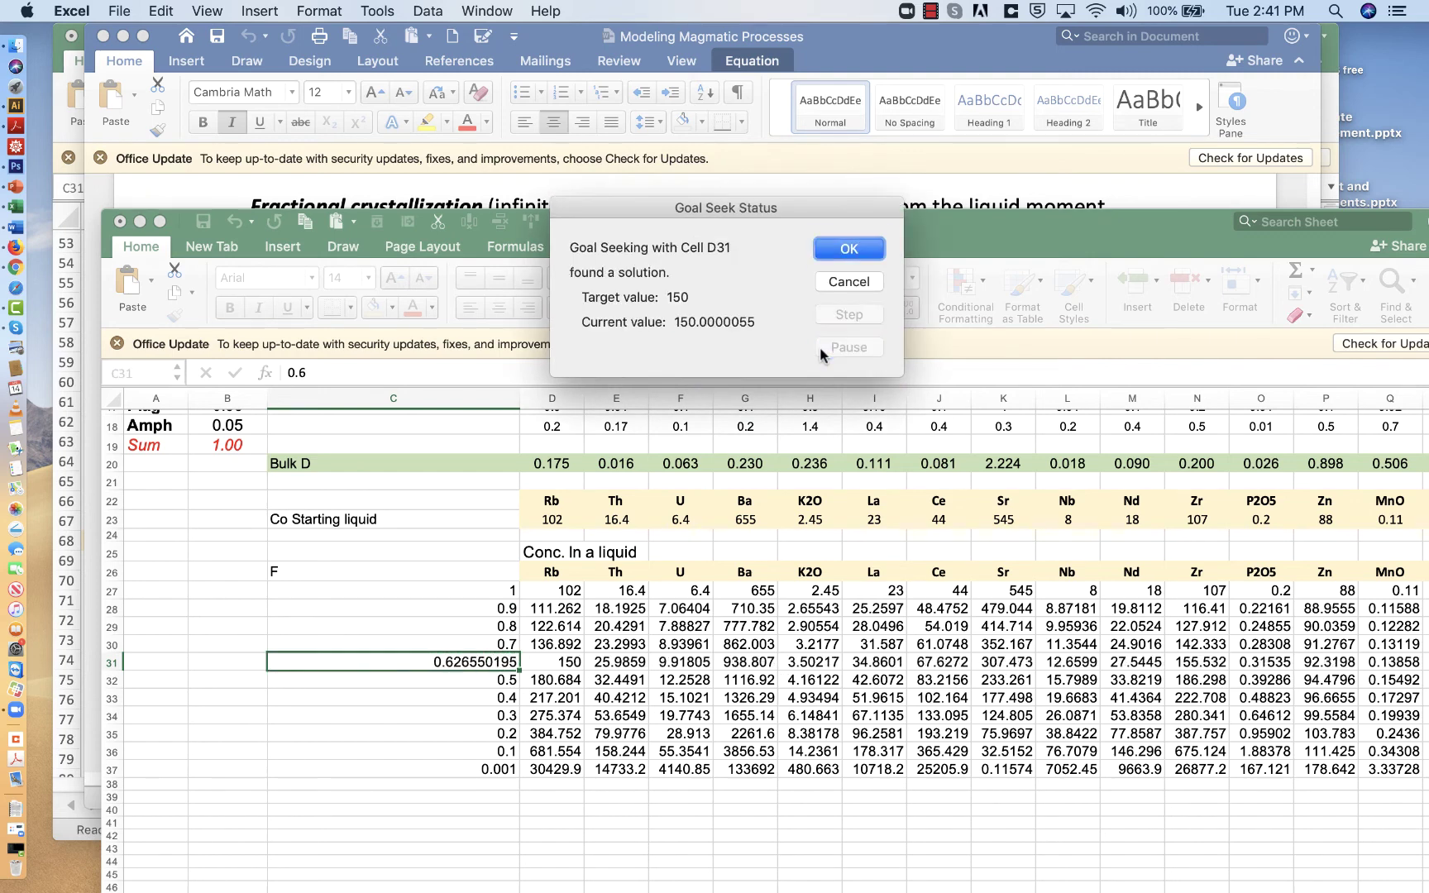
click(849, 248)
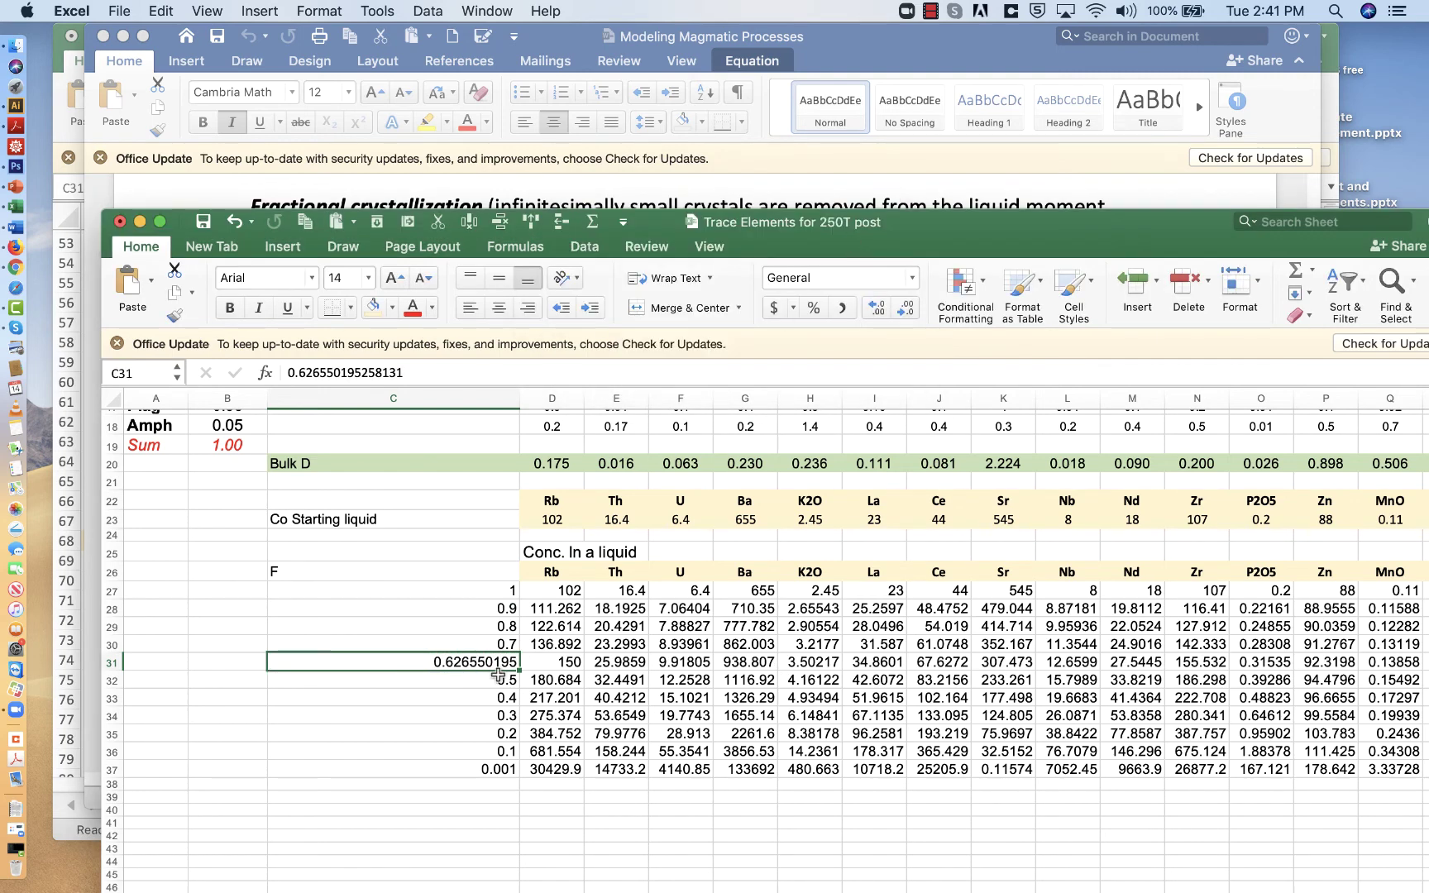
click(574, 664)
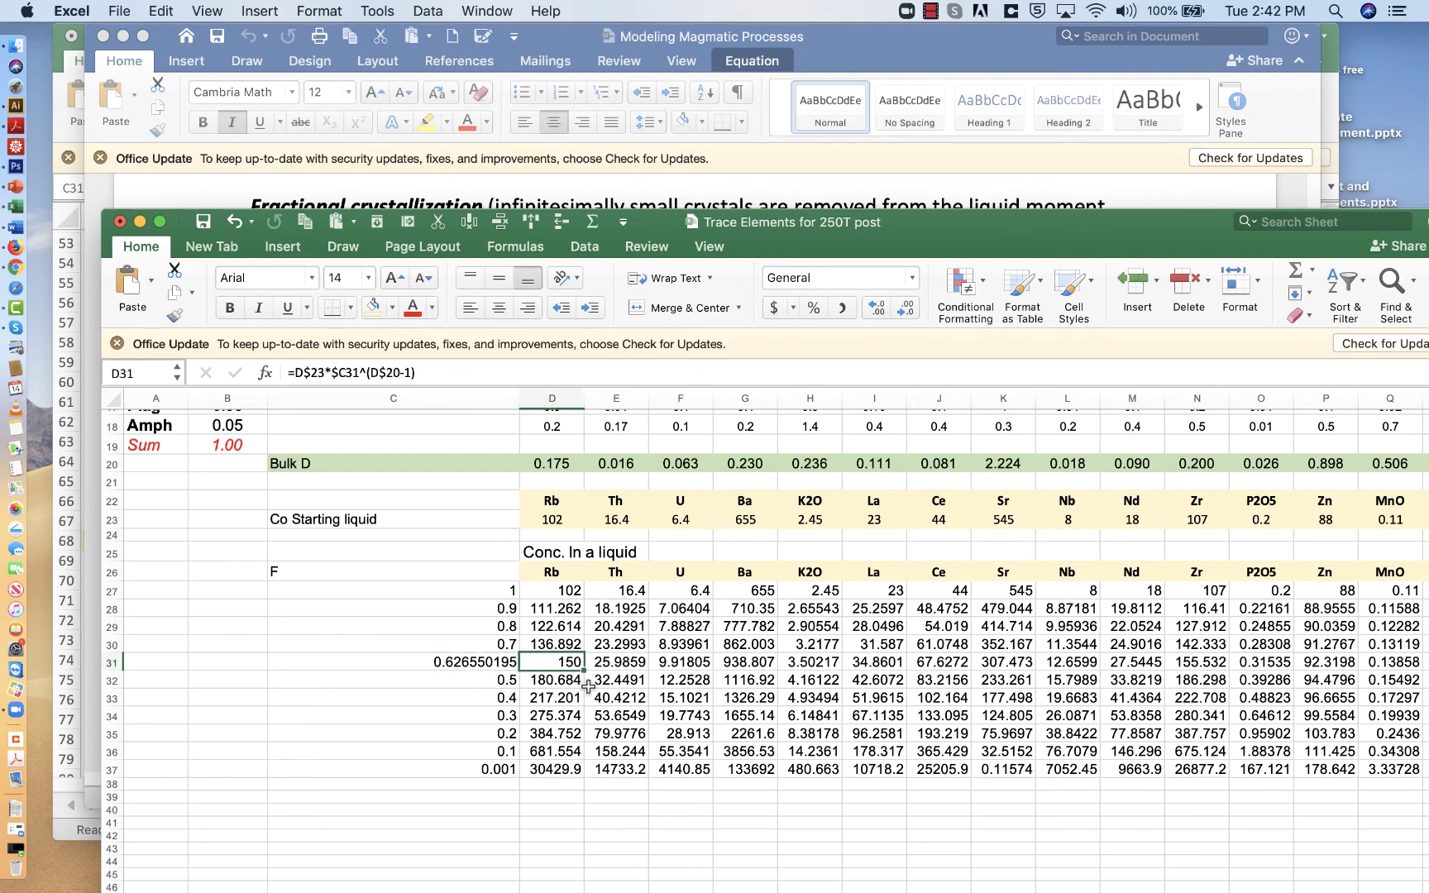
click(484, 663)
click(622, 663)
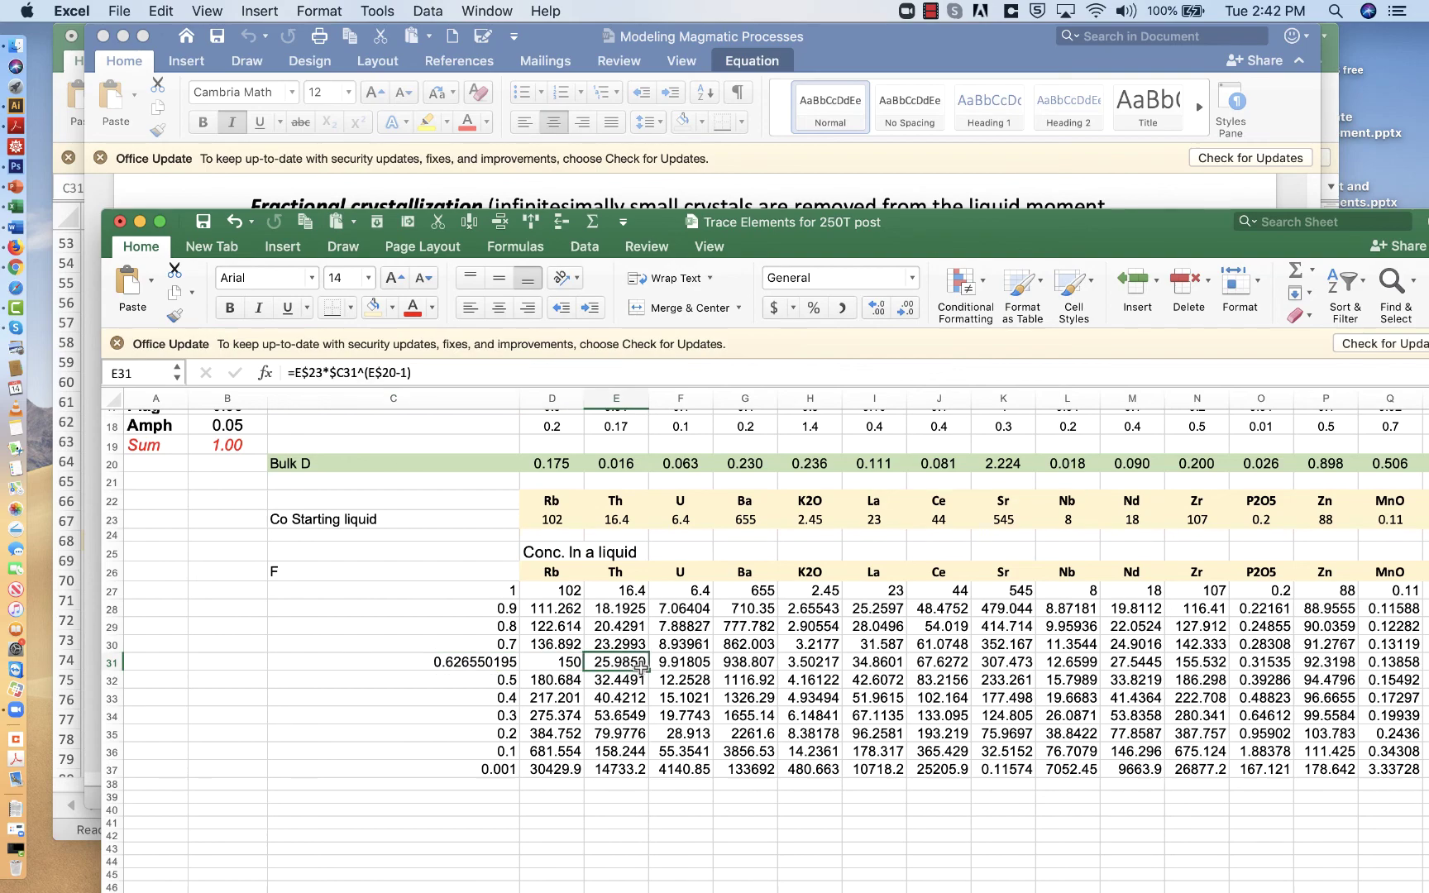
scroll(641, 666, up, 10)
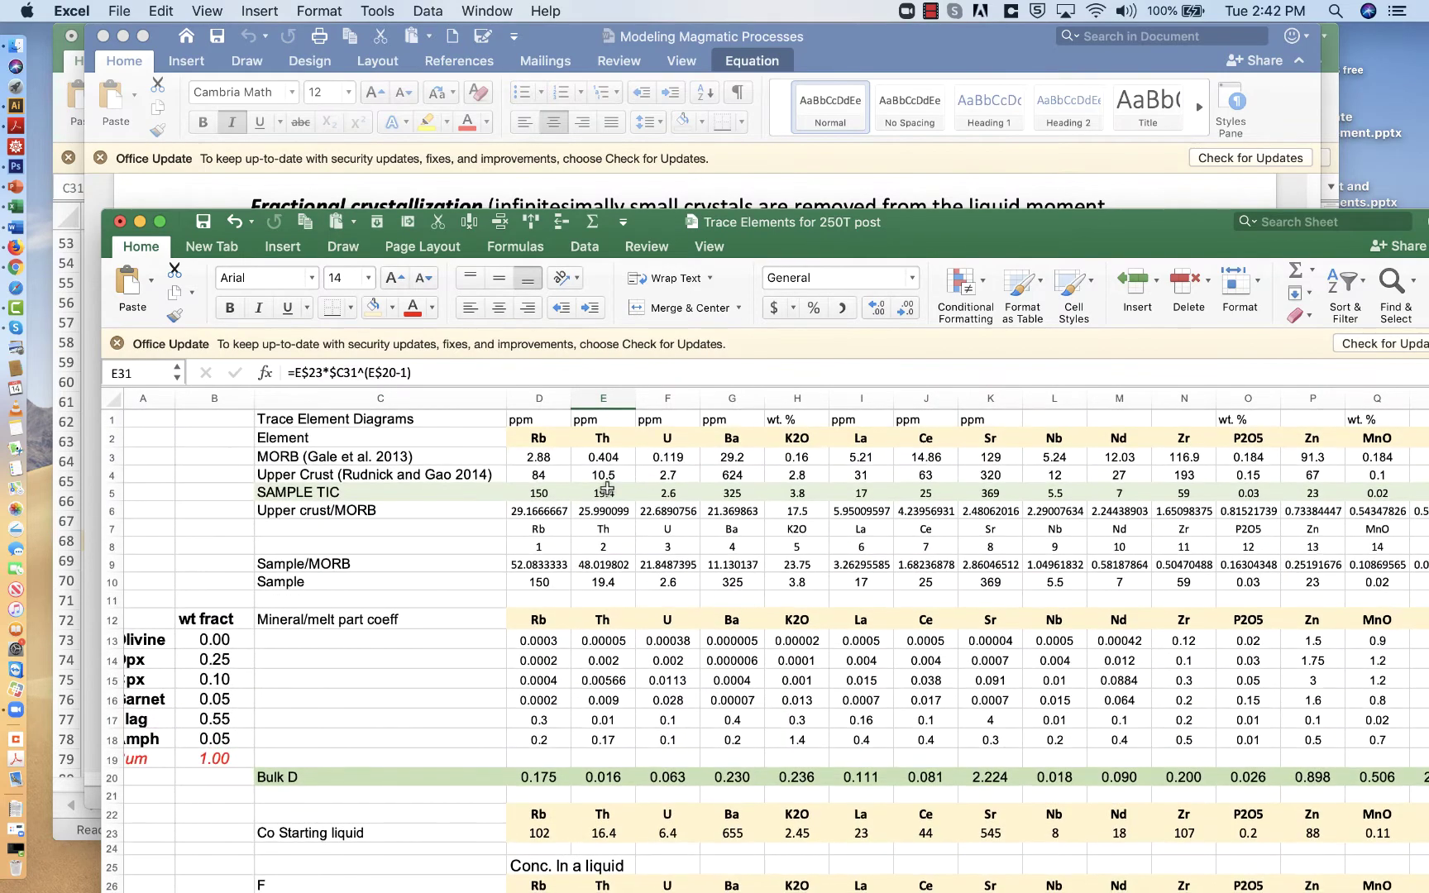
click(607, 492)
scroll(607, 492, down, 5)
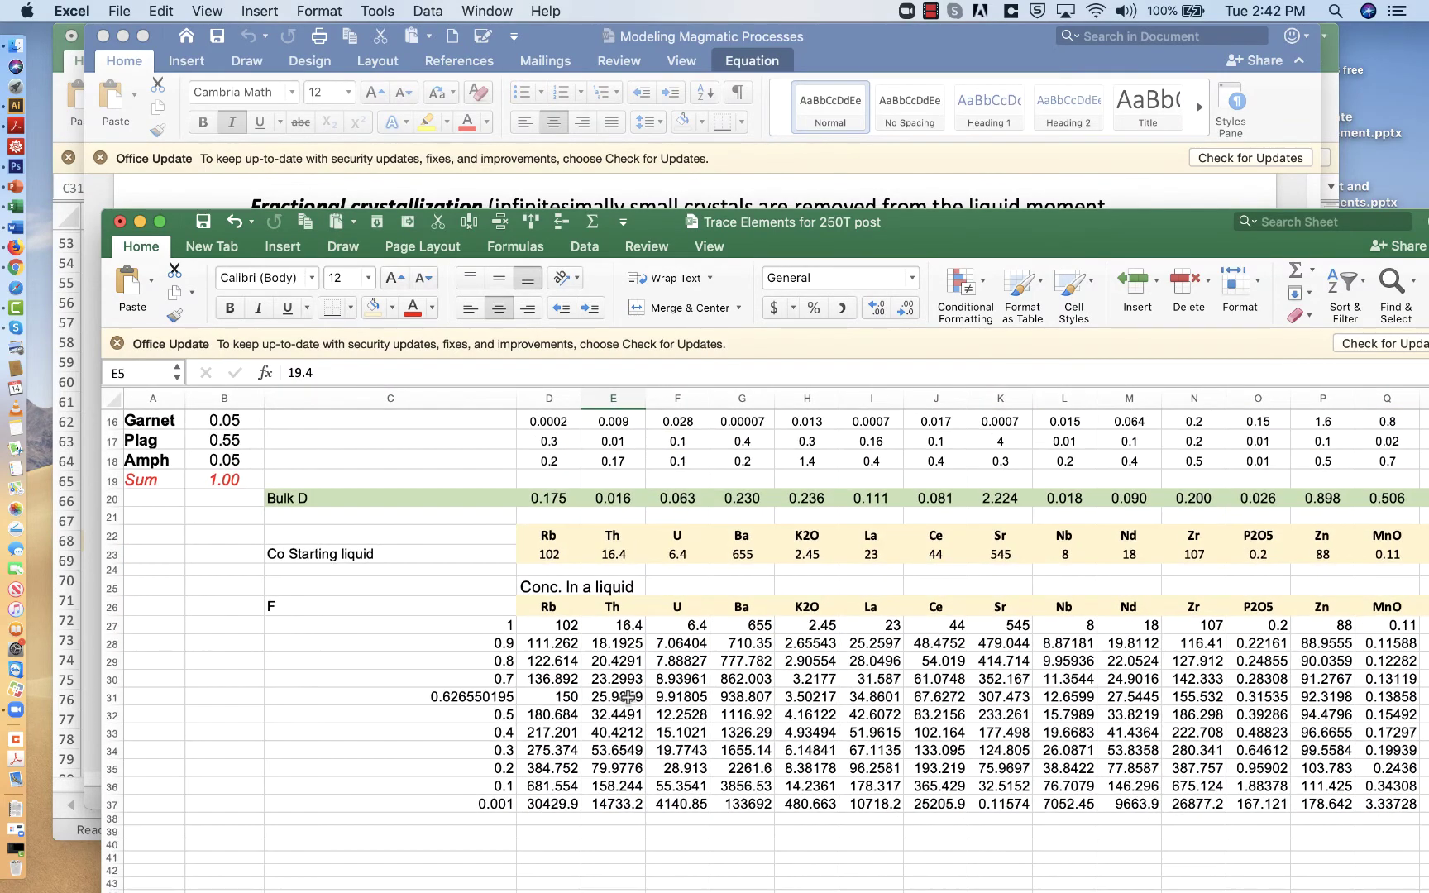
click(627, 697)
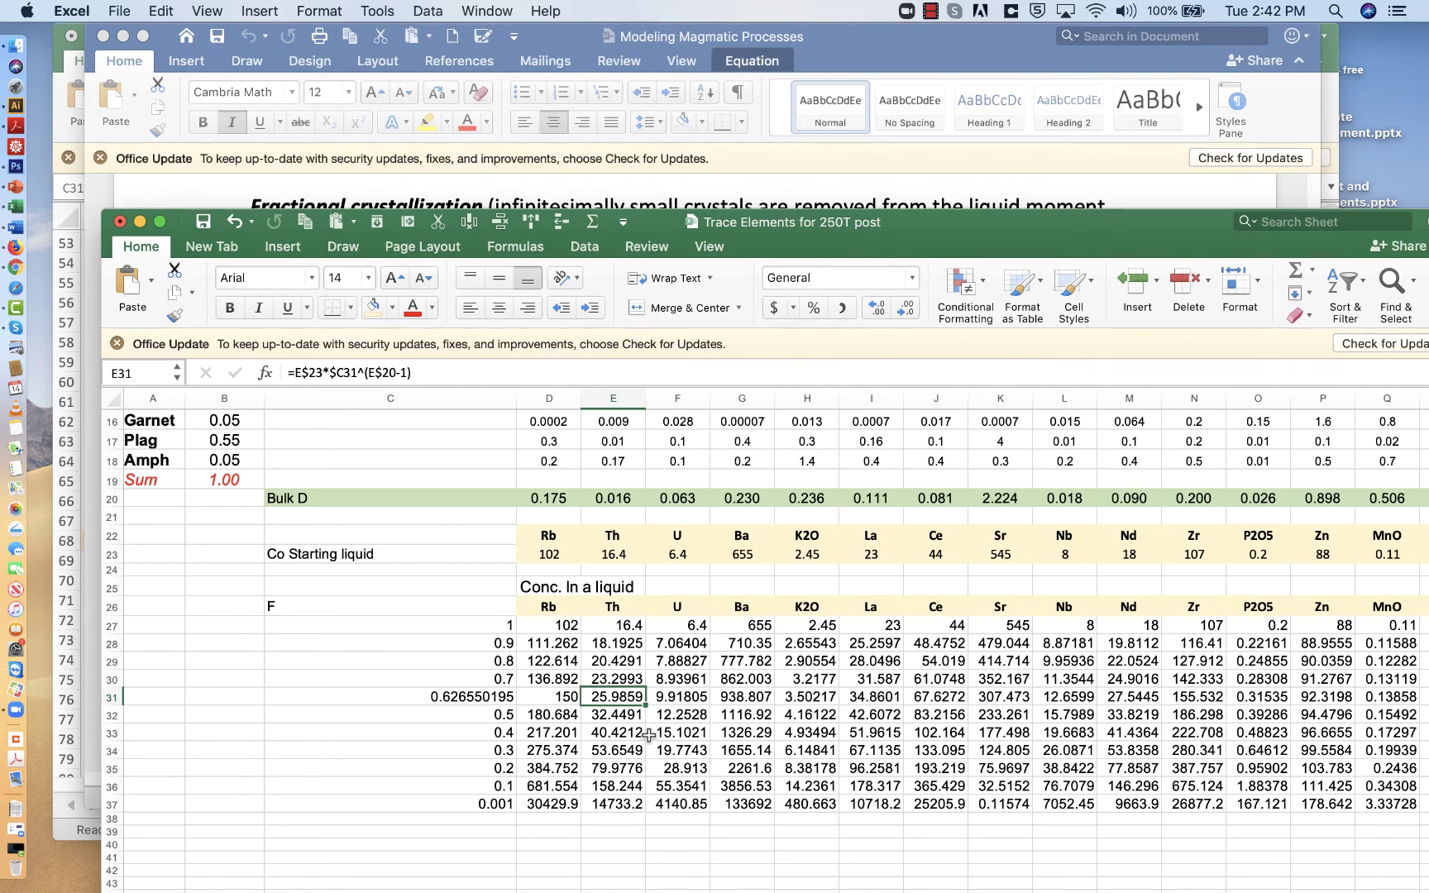
click(697, 696)
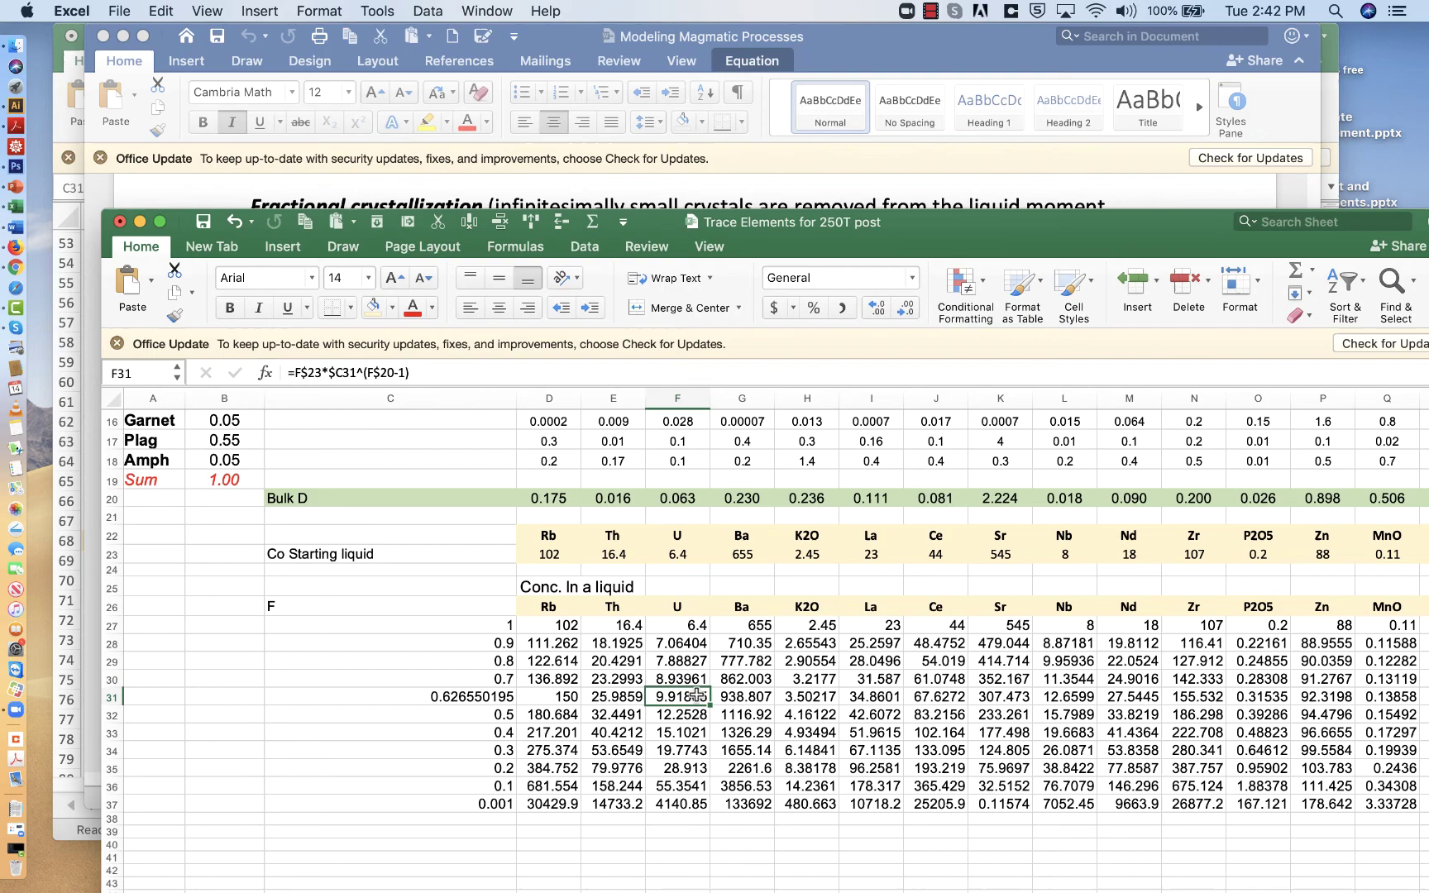
scroll(697, 696, up, 5)
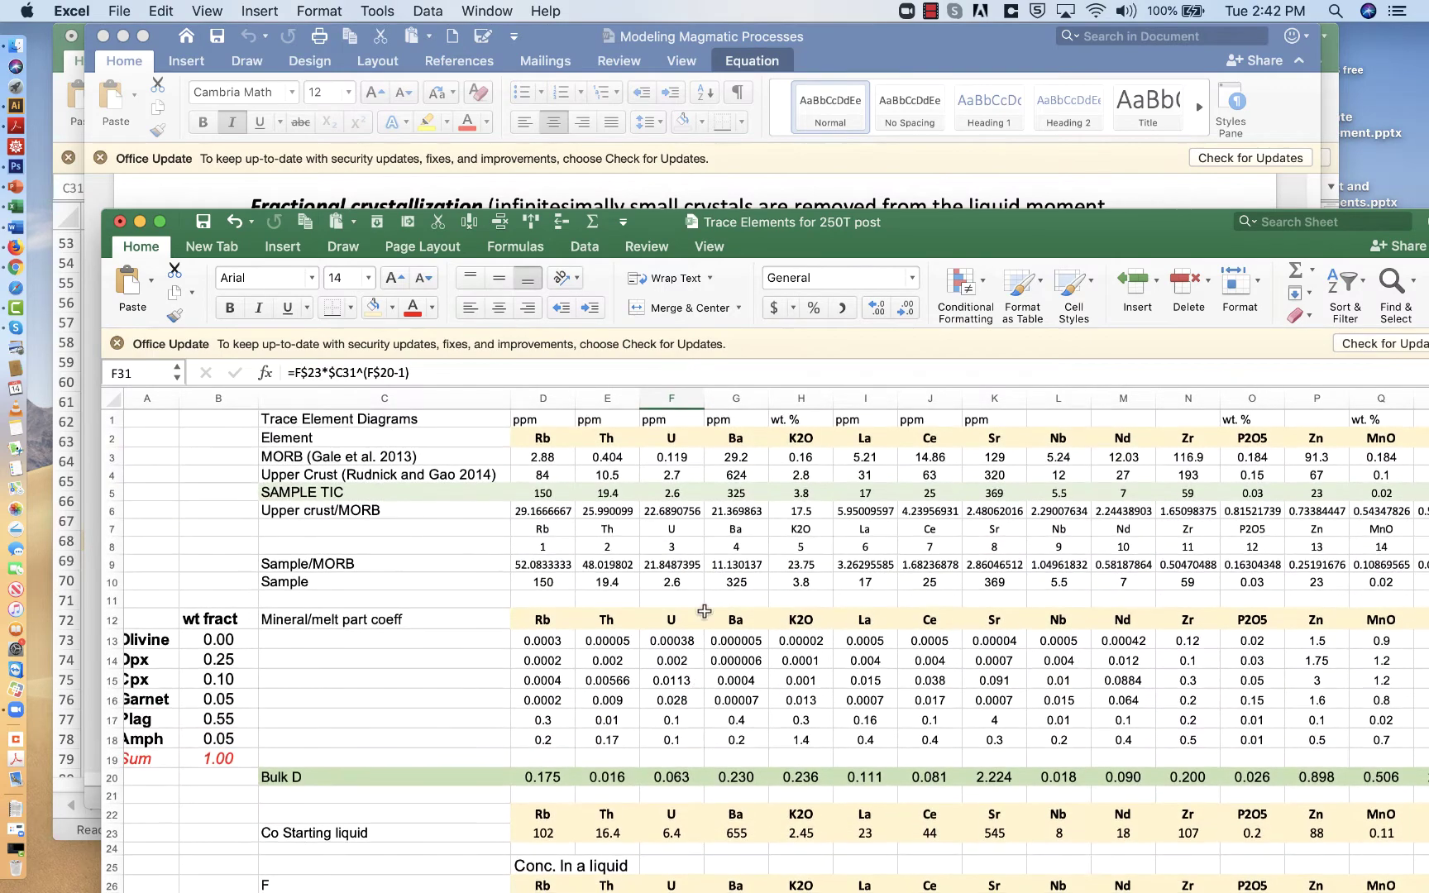
click(690, 492)
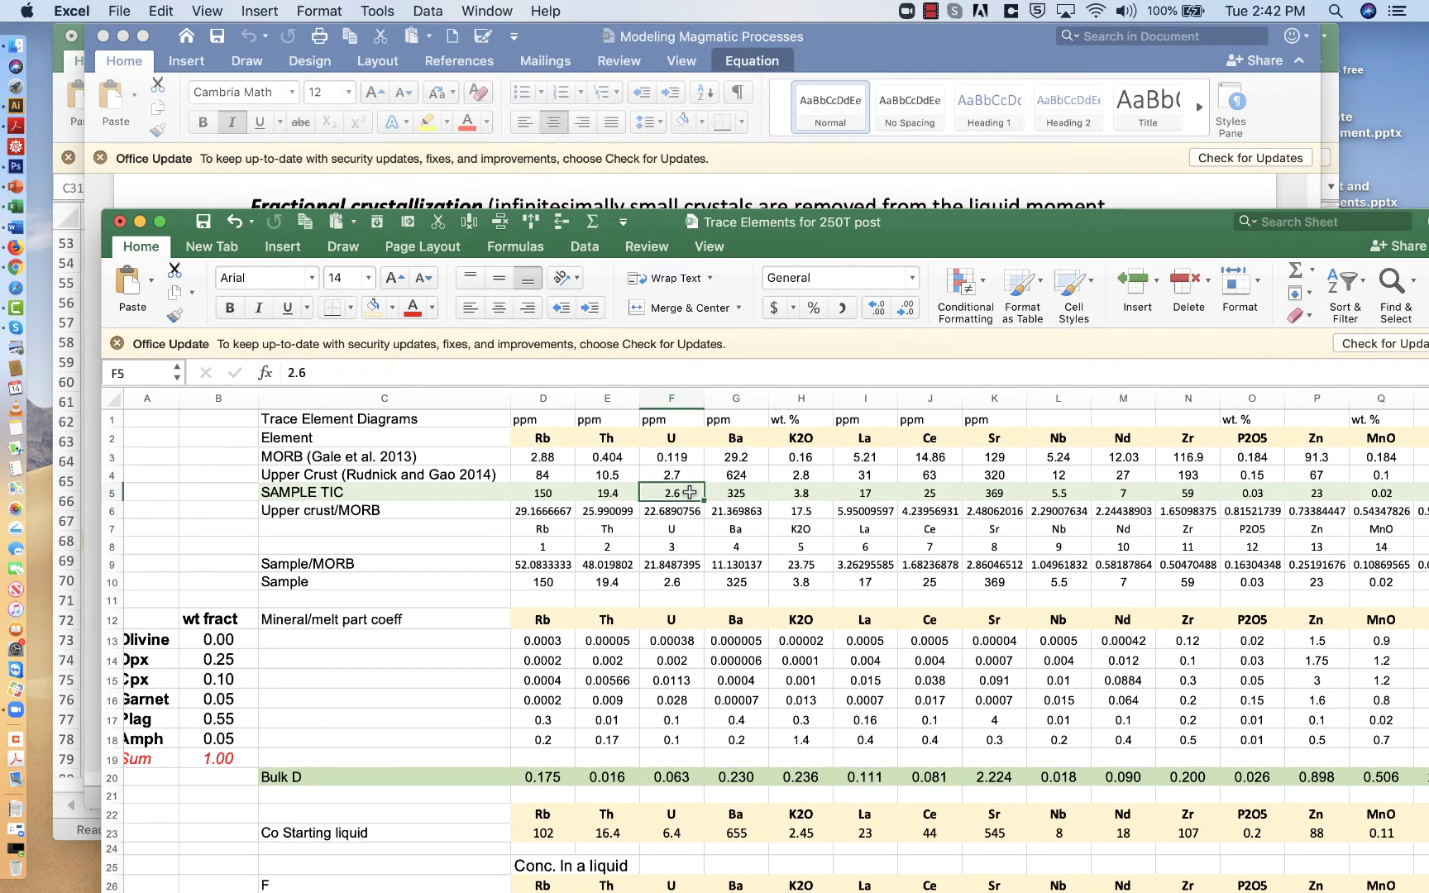
scroll(695, 600, down, 7)
click(693, 590)
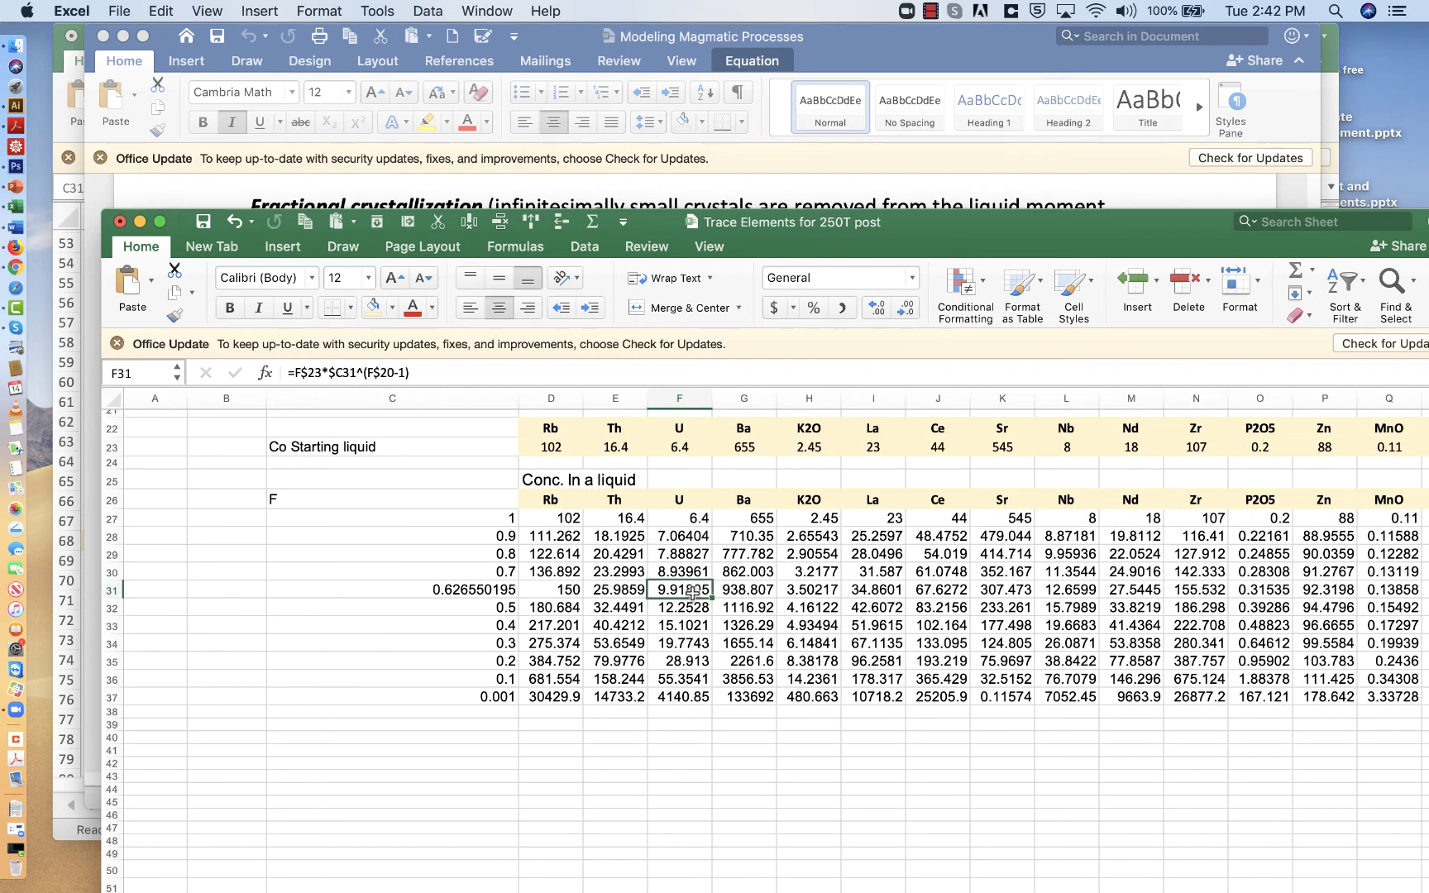
click(568, 589)
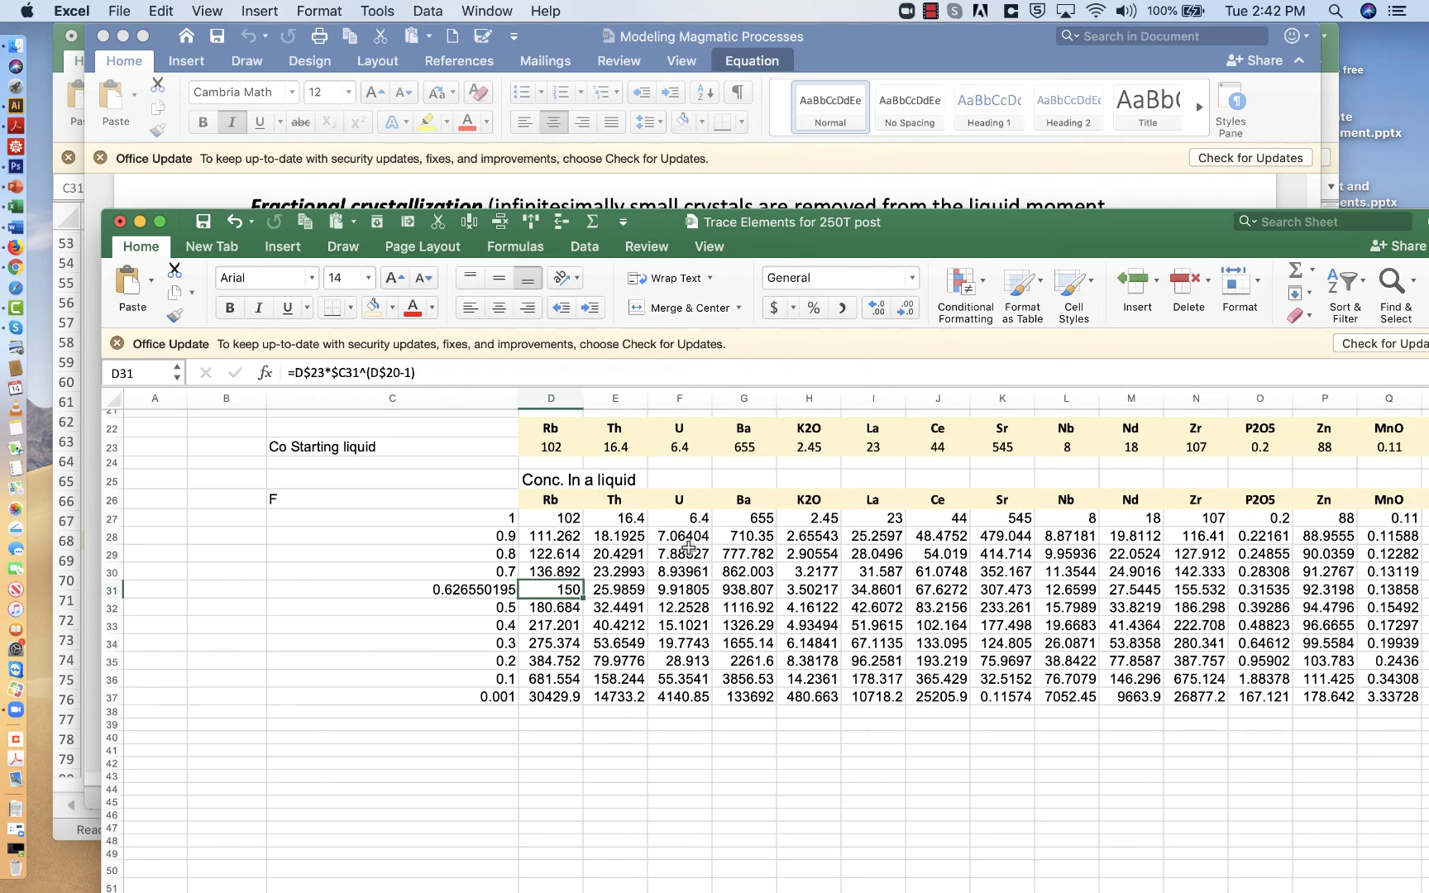
scroll(689, 548, down, 2)
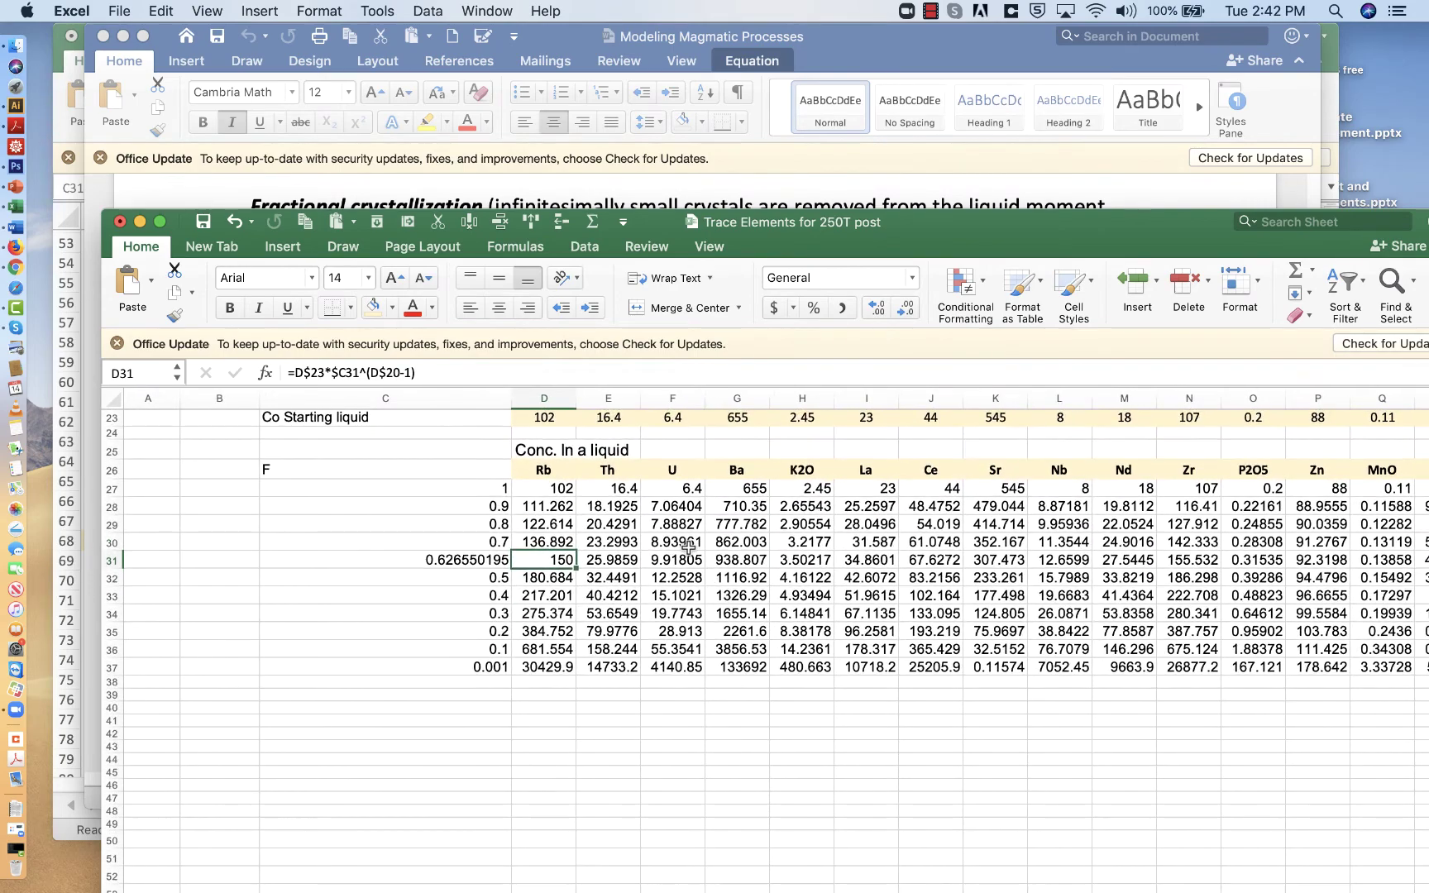
scroll(688, 547, up, 2)
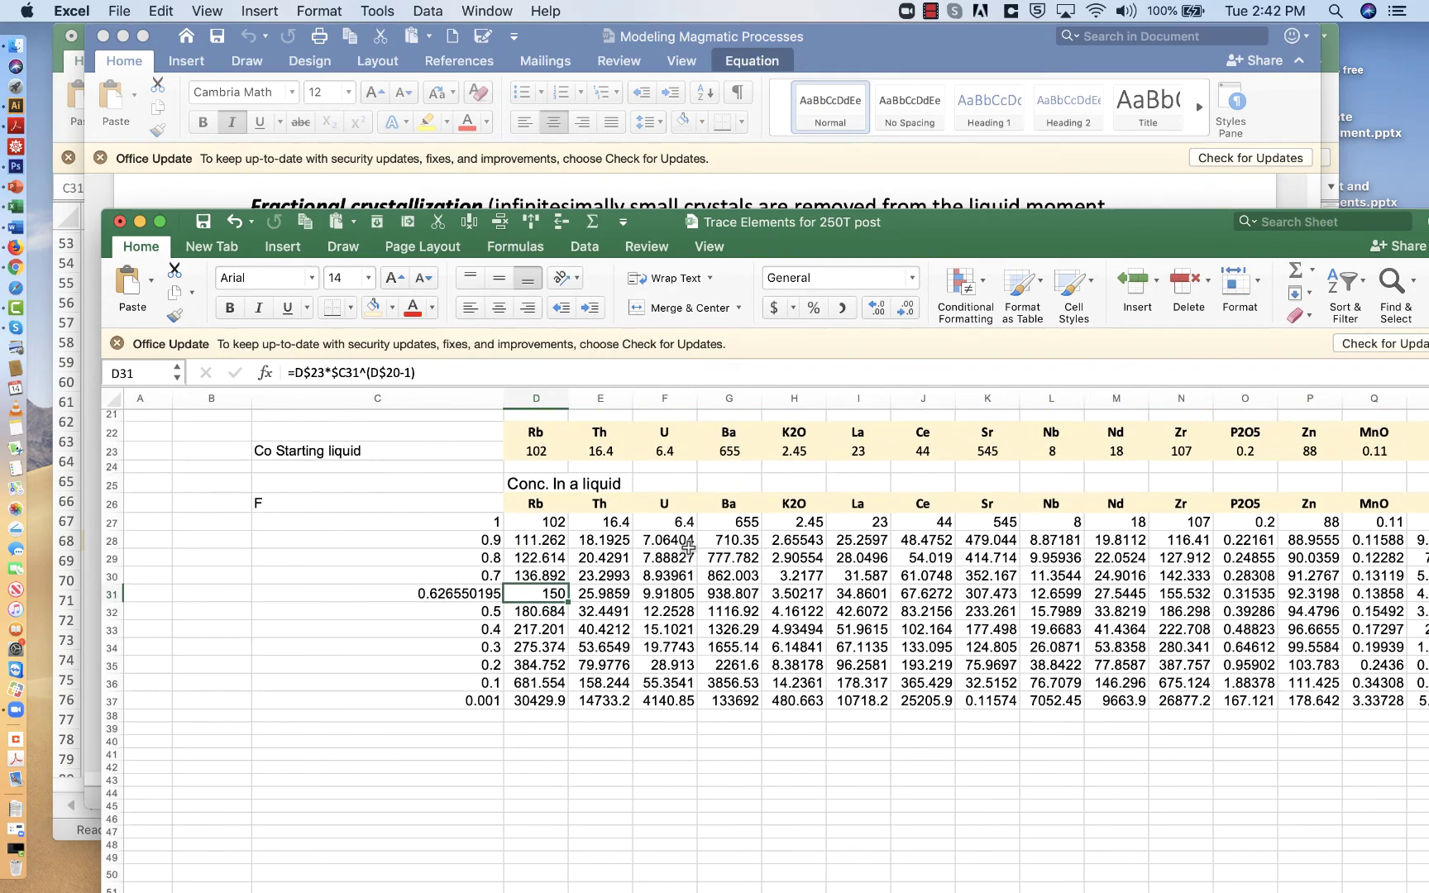
scroll(689, 548, up, 10)
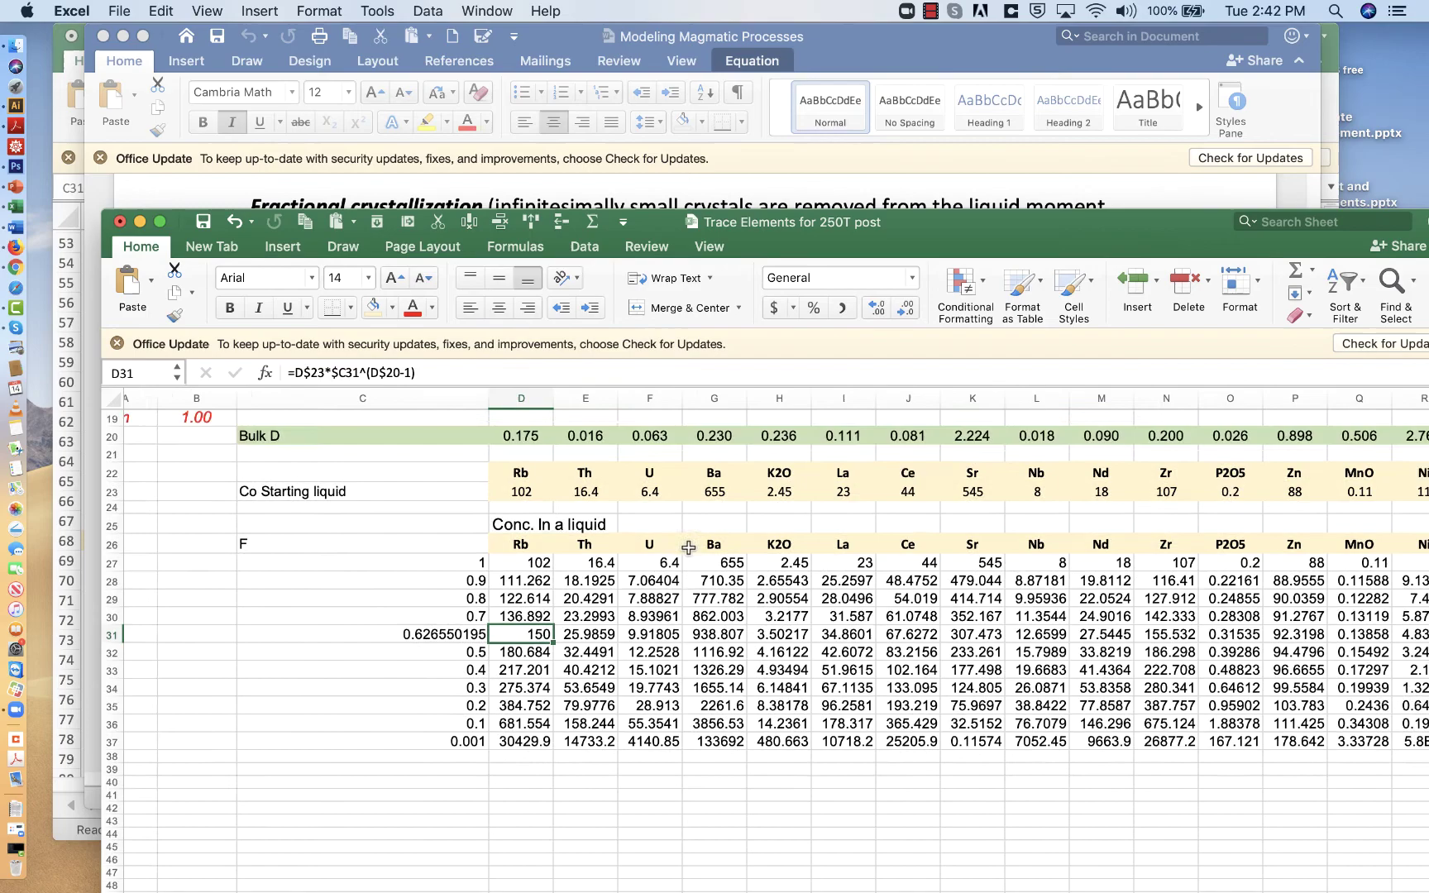
scroll(689, 548, left, 2)
scroll(689, 548, down, 3)
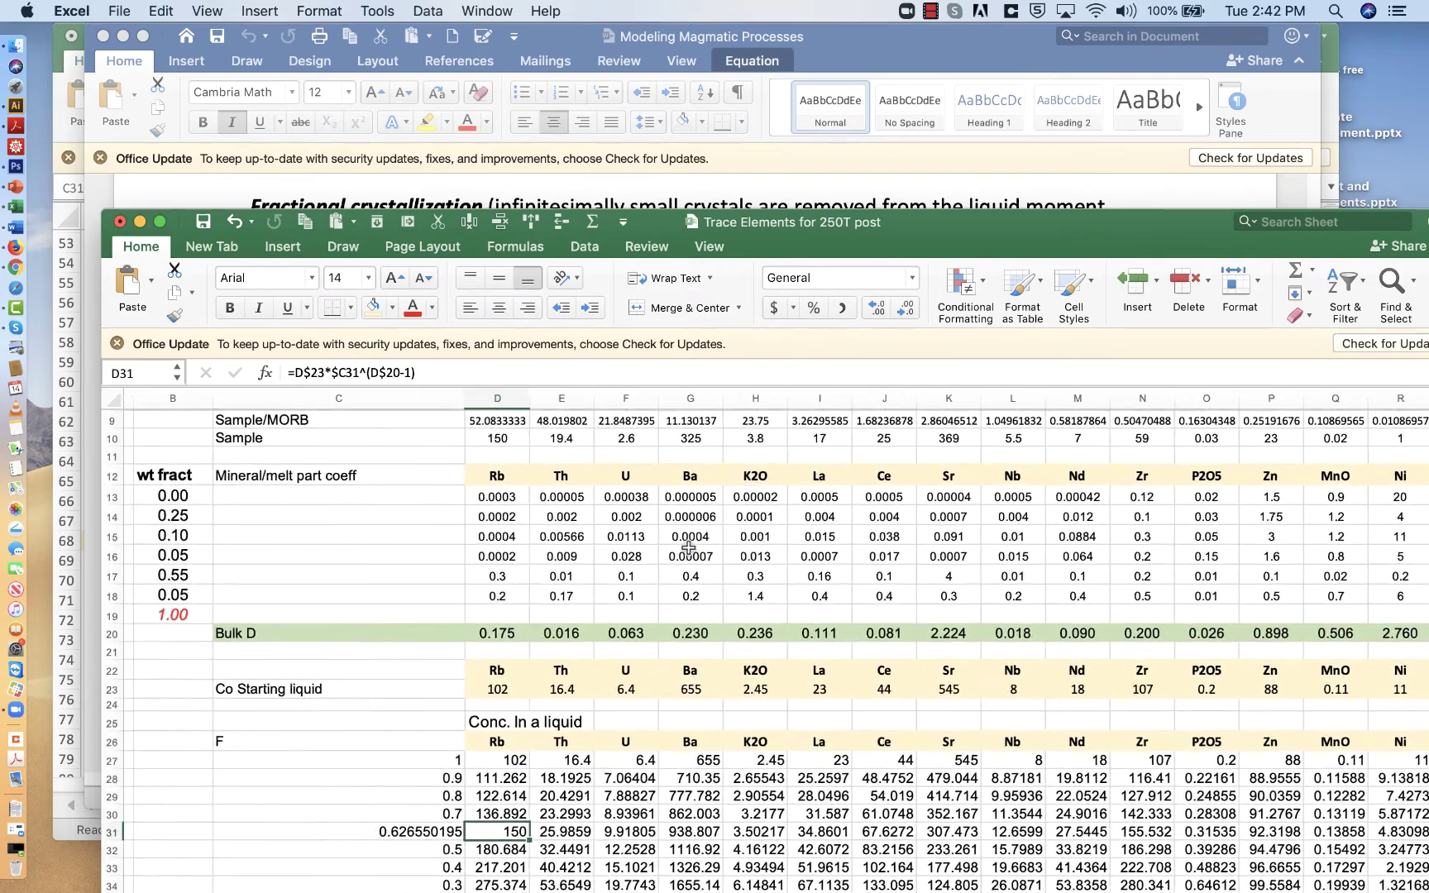
Highlight the Co starting-liquid row, Olivine weight fractions and row-26 element headers
click(392, 666)
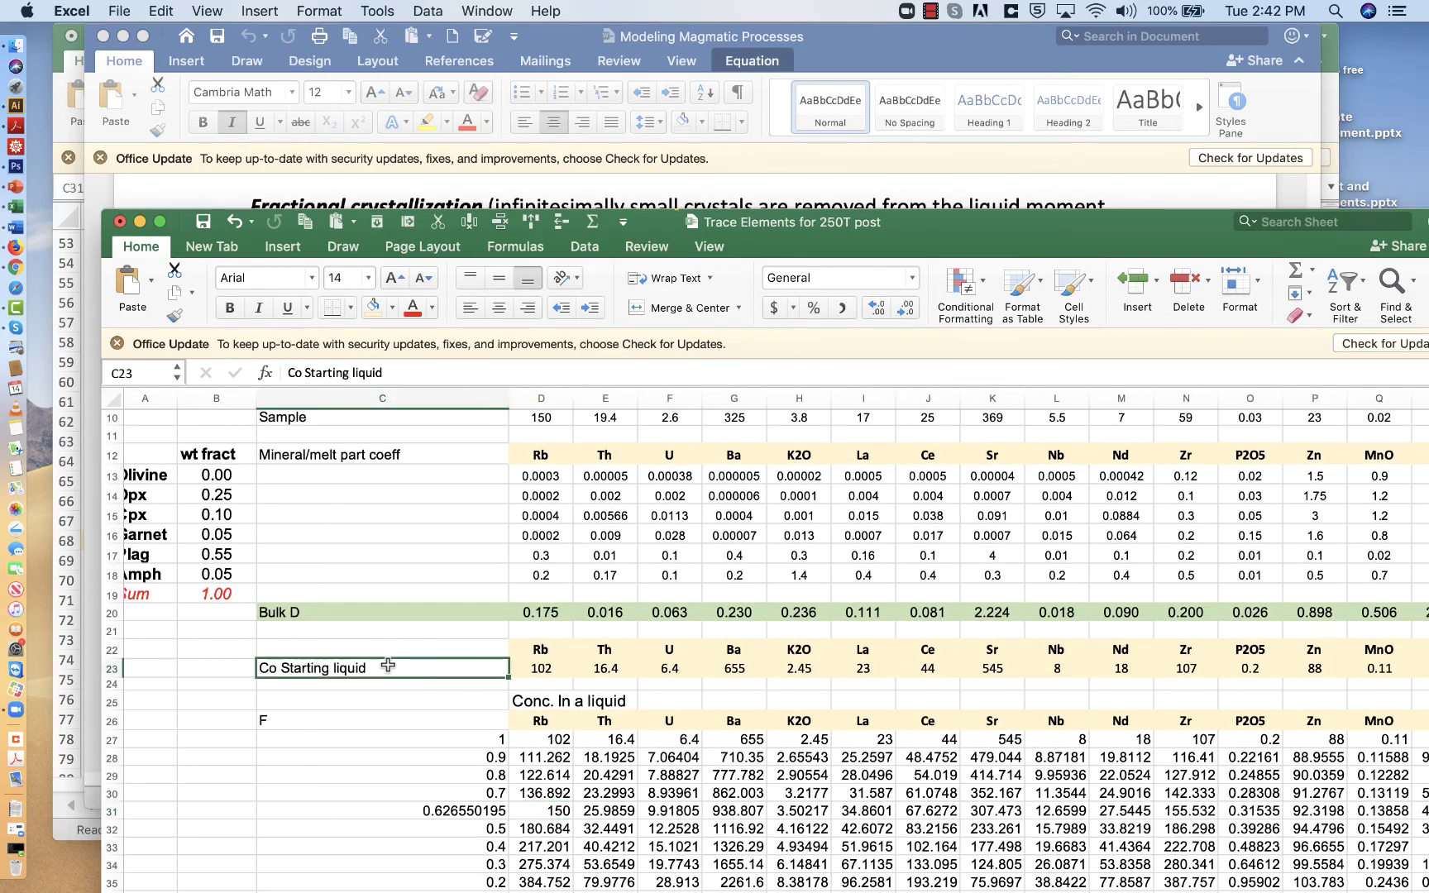
scroll(389, 665, up, 1)
scroll(389, 665, left, 1)
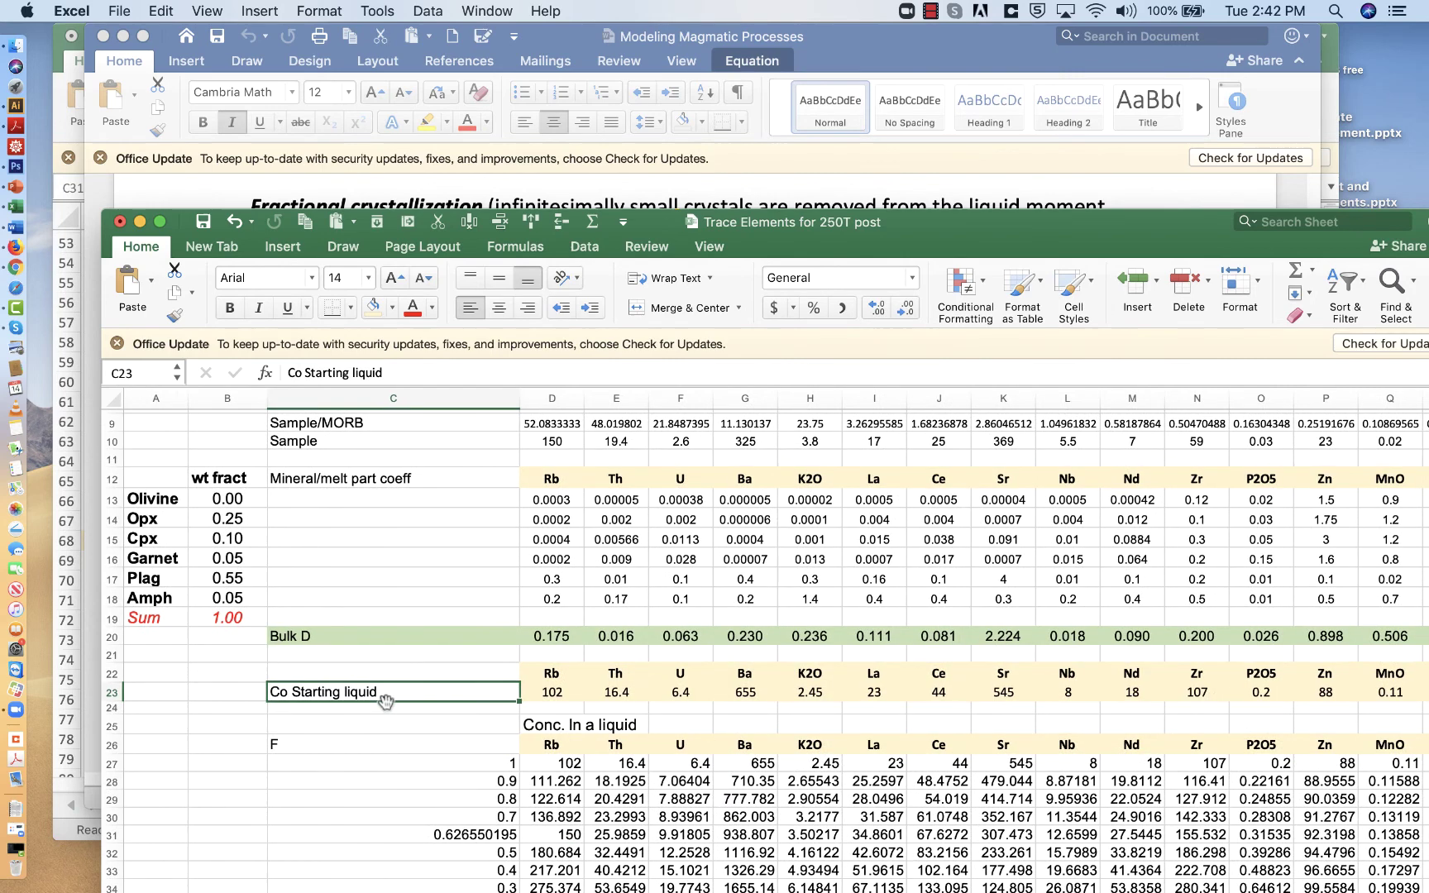
click(224, 496)
drag(224, 496, 226, 597)
scroll(451, 573, down, 5)
scroll(451, 574, down, 1)
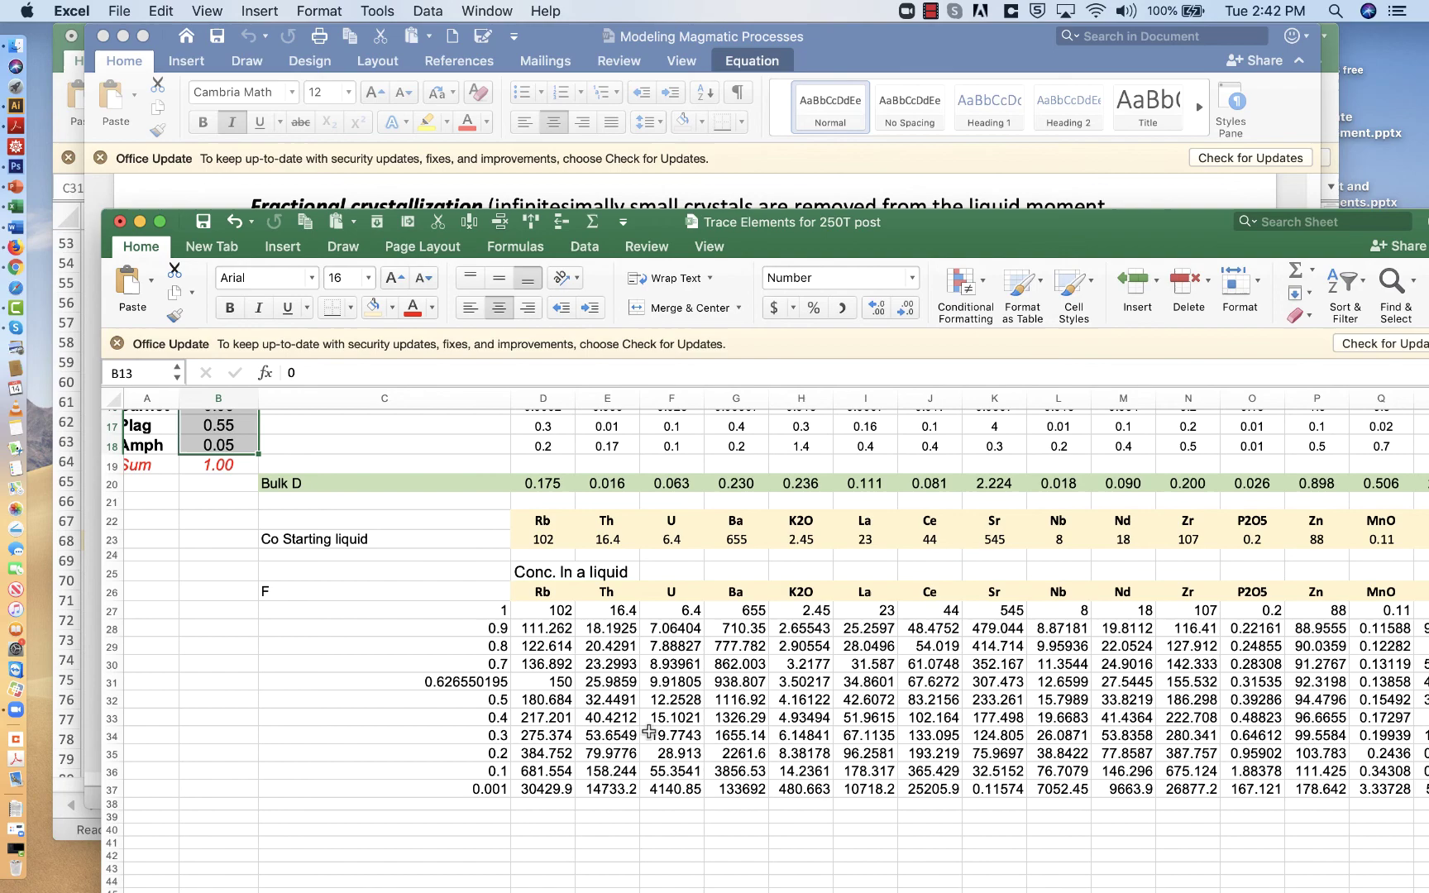
click(545, 590)
scroll(604, 602, right, 10)
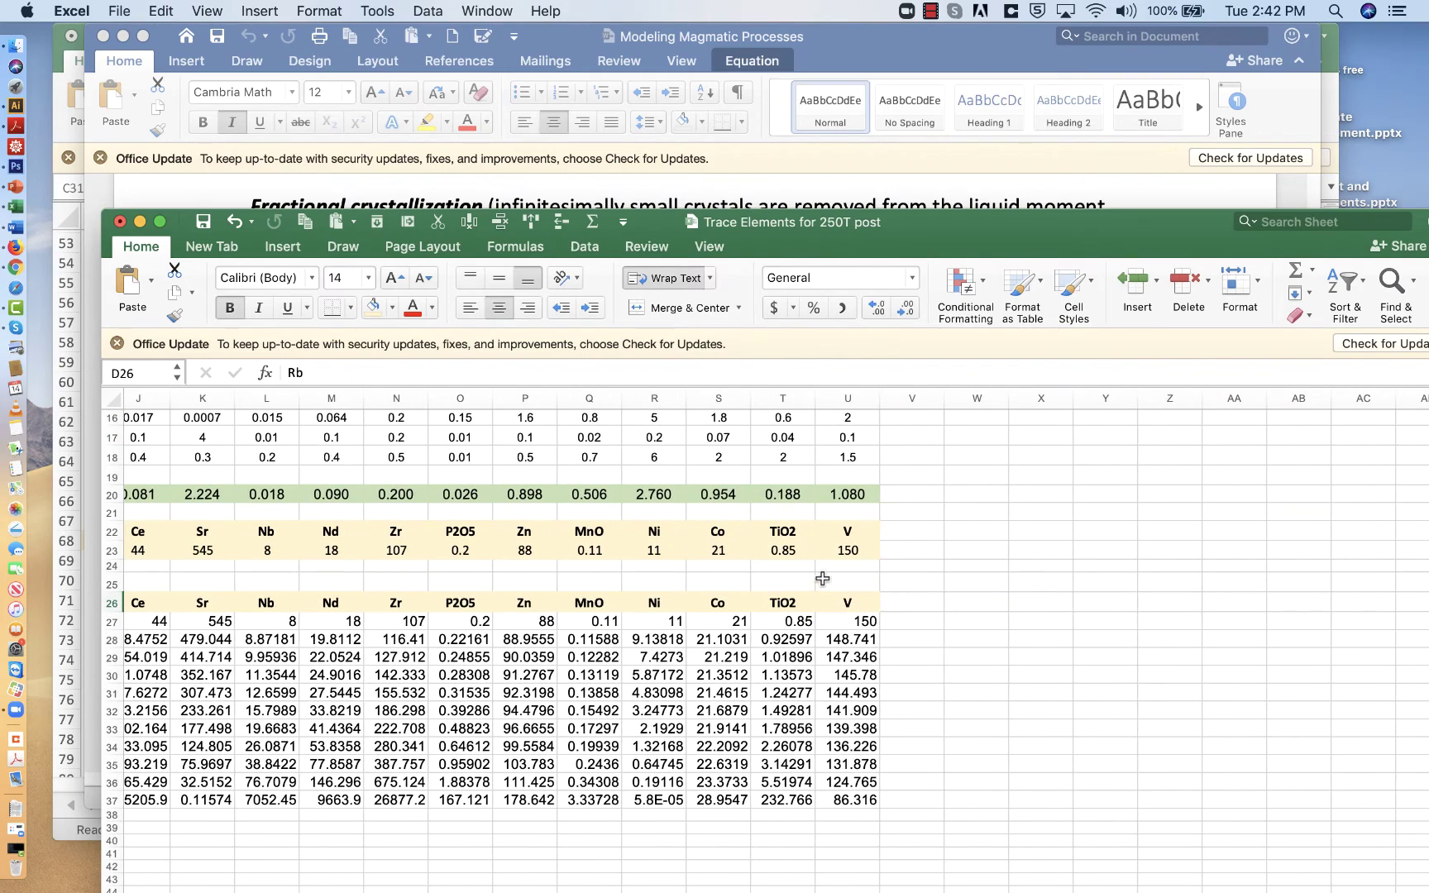
shift+click(819, 596)
scroll(816, 596, left, 6)
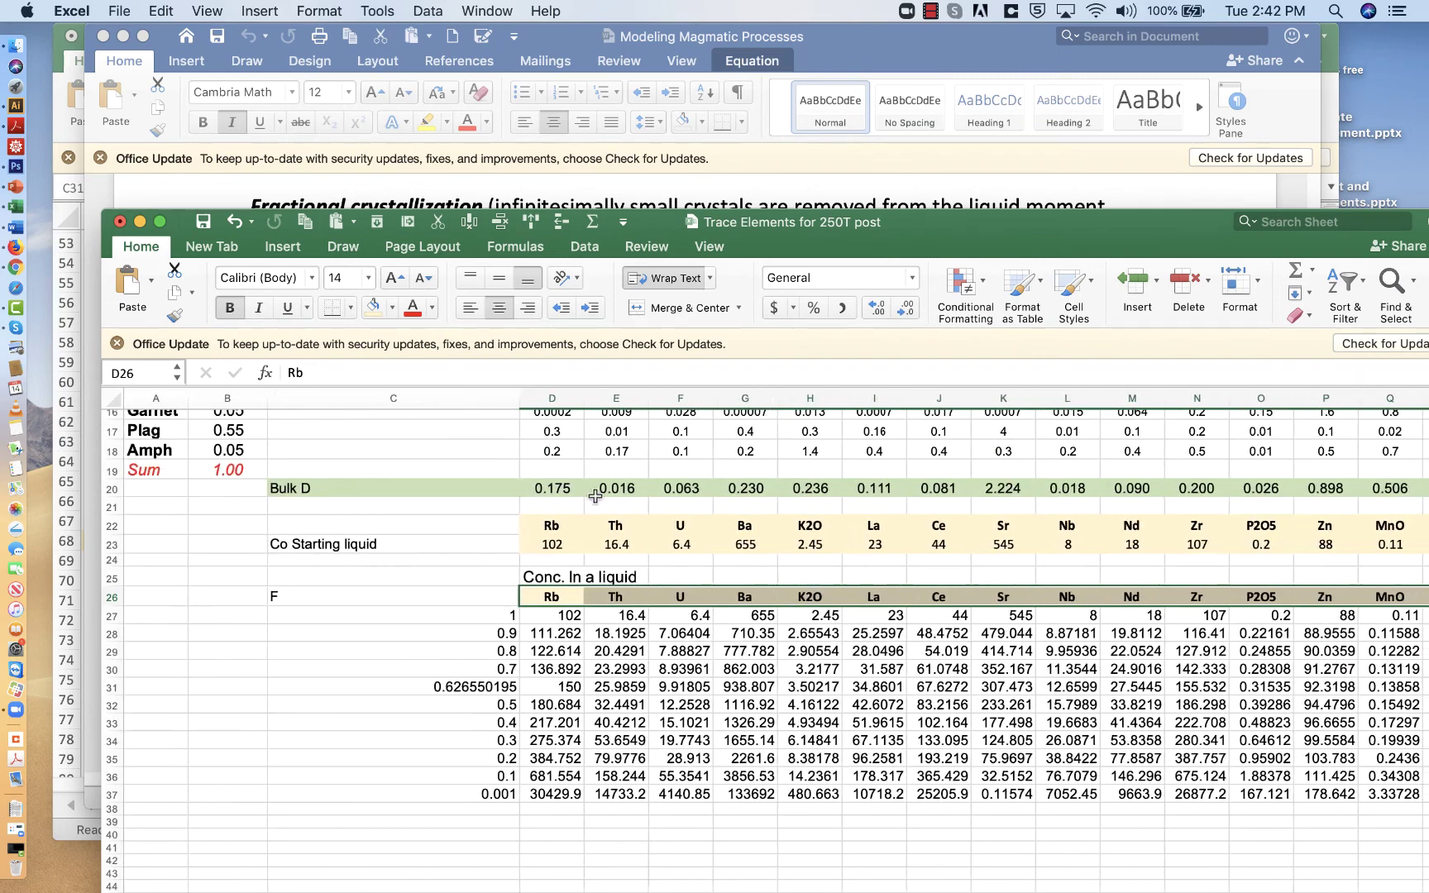
Highlight the Olivine-to-Garnet partition coefficients and move the Excel window to the screen top
click(436, 541)
scroll(437, 538, up, 3)
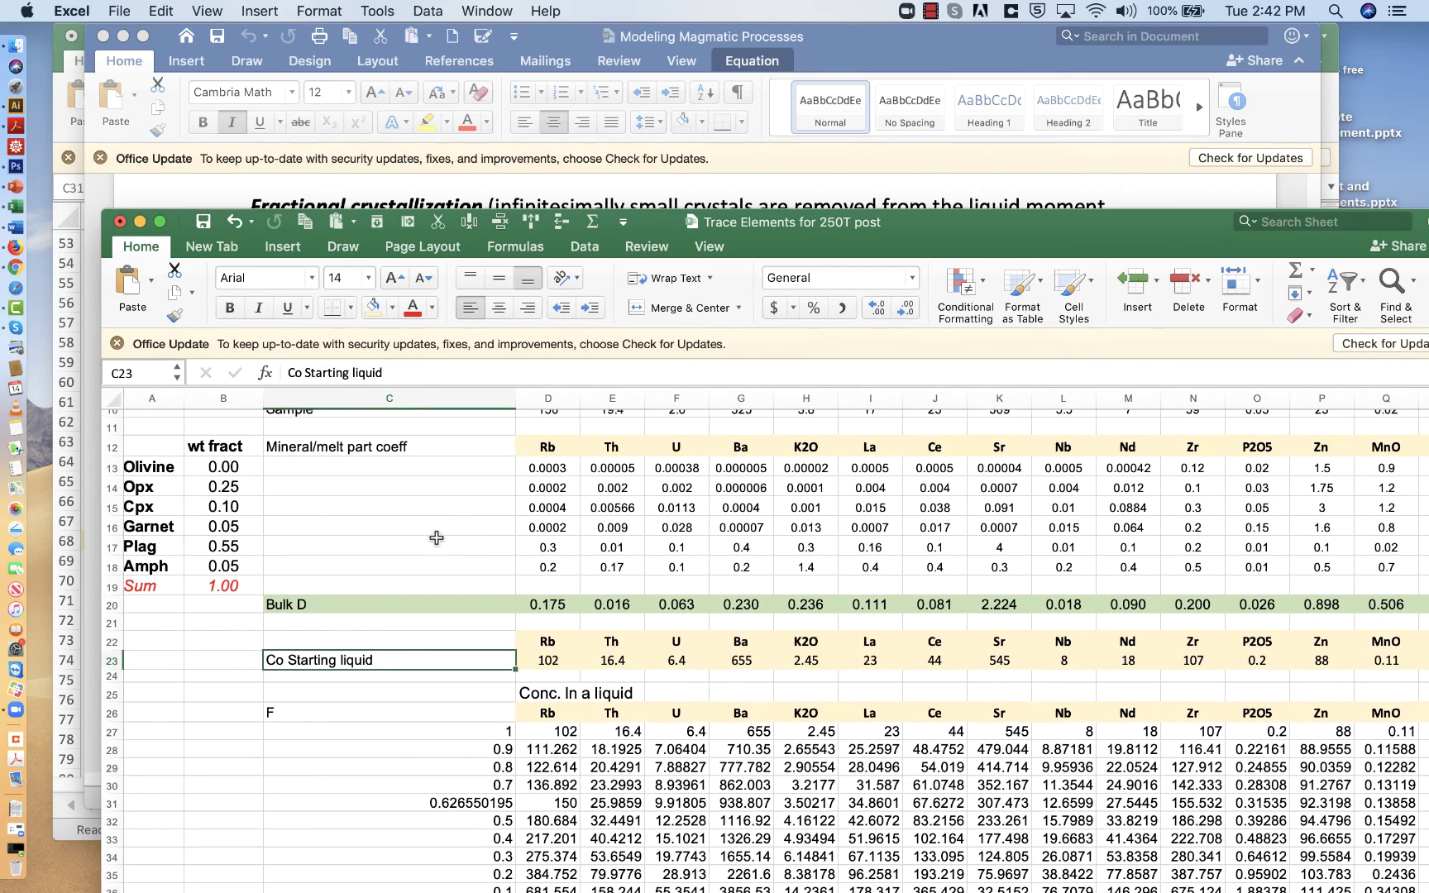
drag(538, 476, 1010, 533)
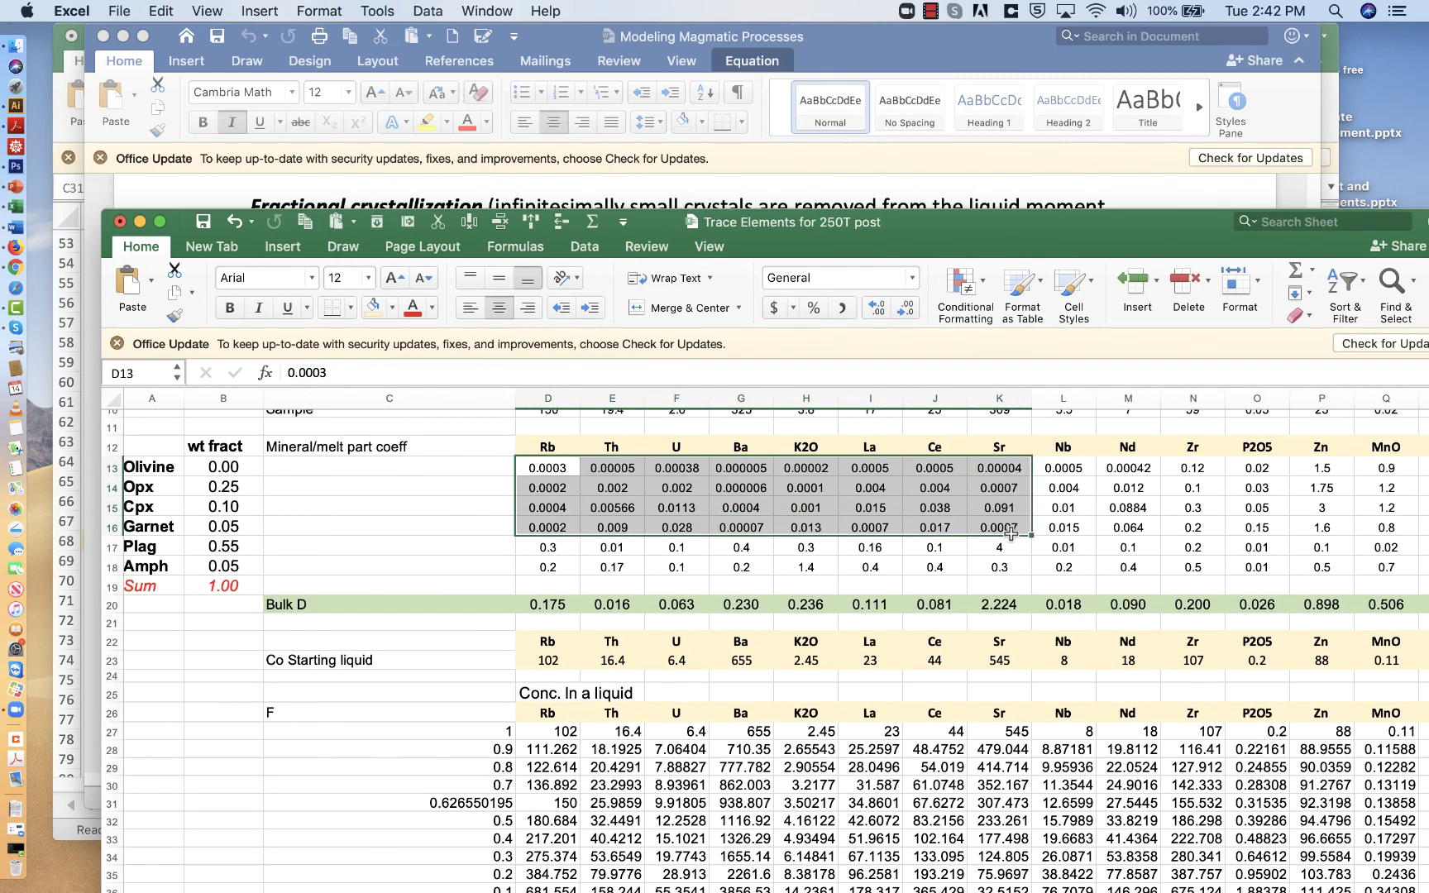
click(154, 471)
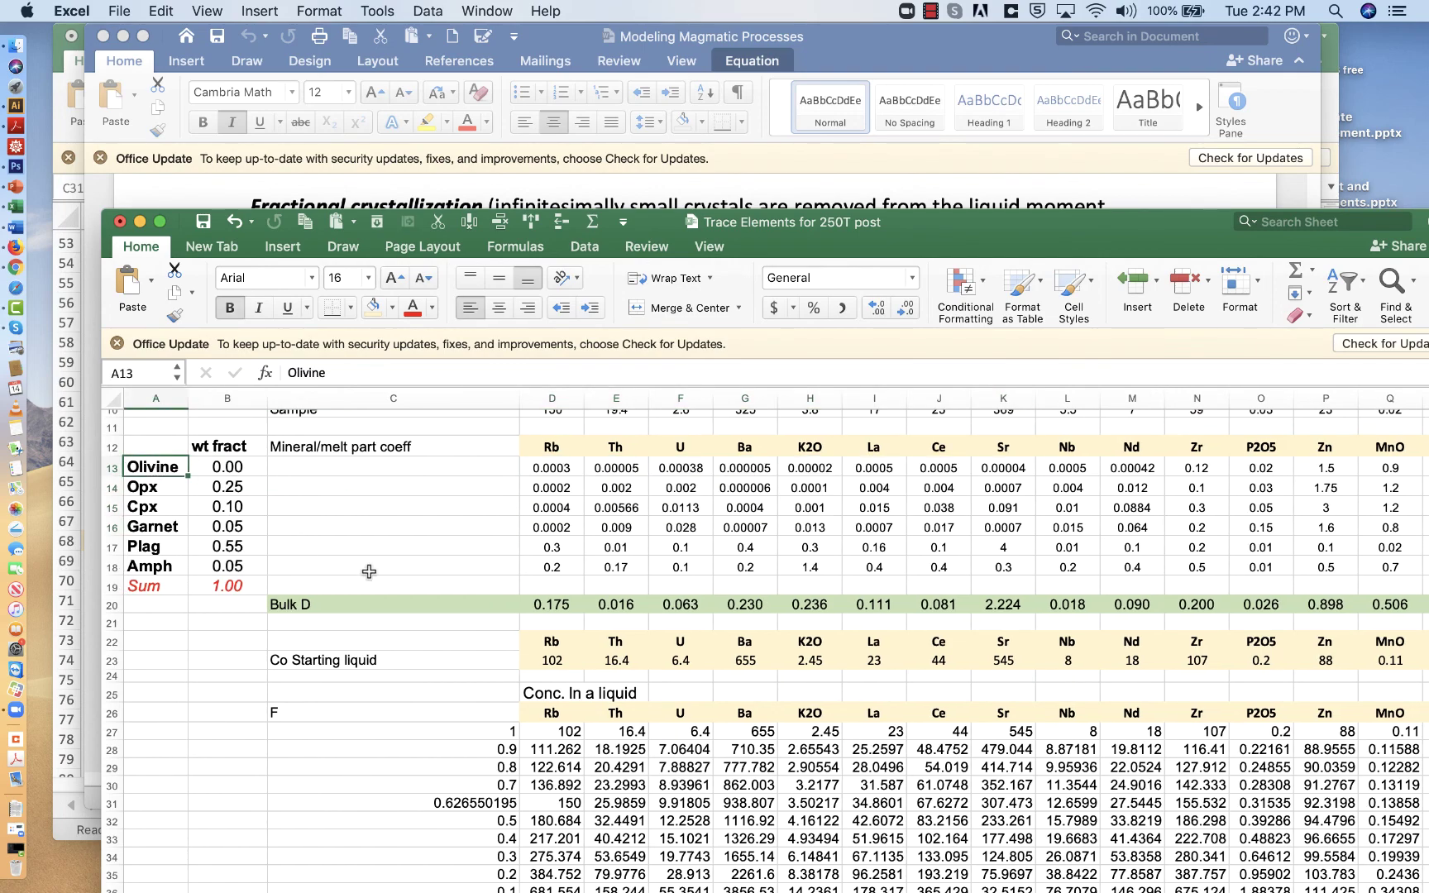
scroll(369, 571, down, 3)
scroll(368, 571, up, 5)
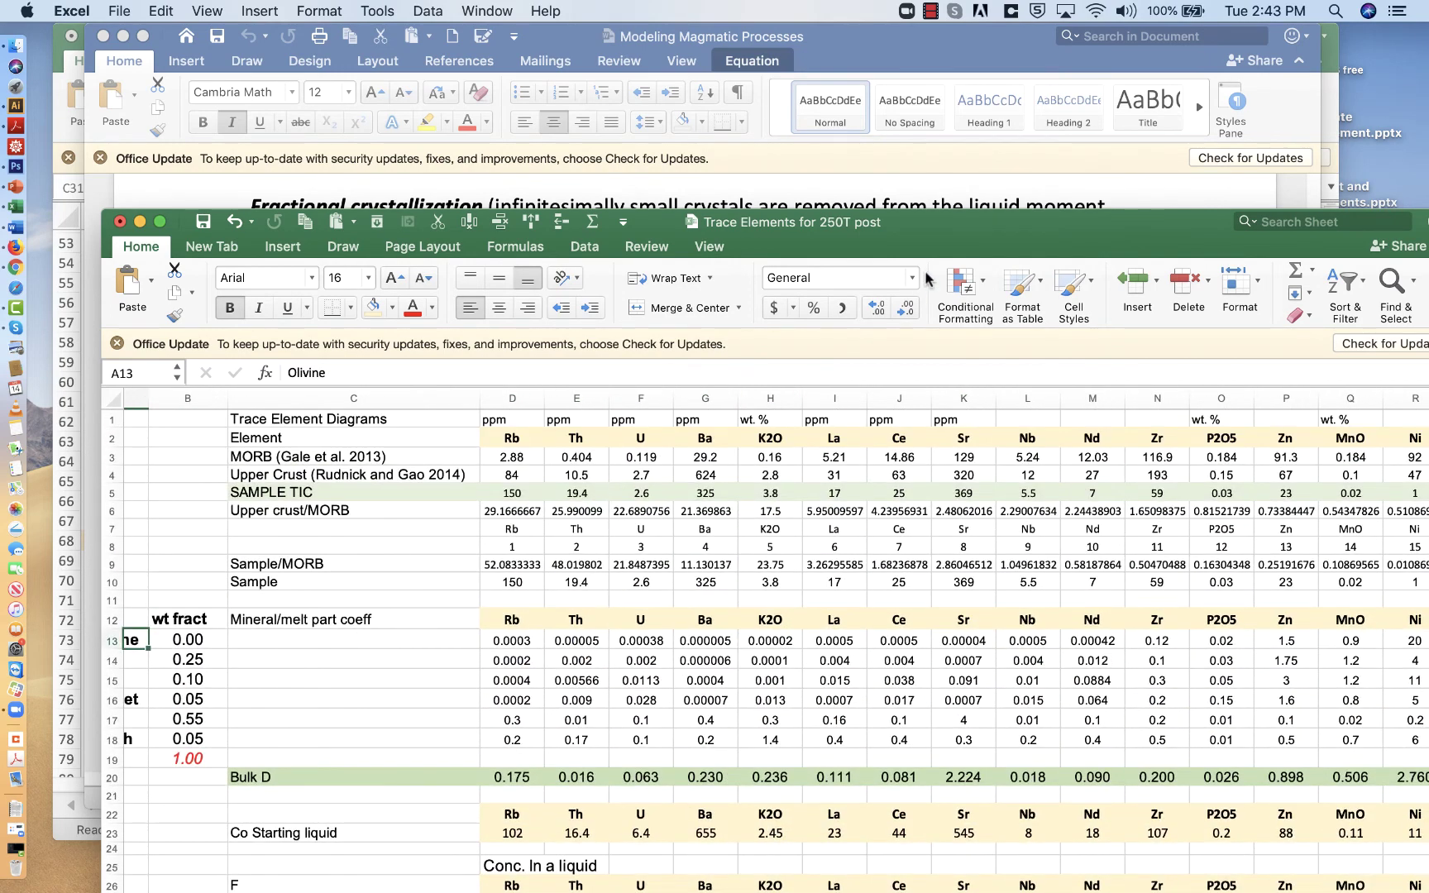
drag(963, 216, 892, 52)
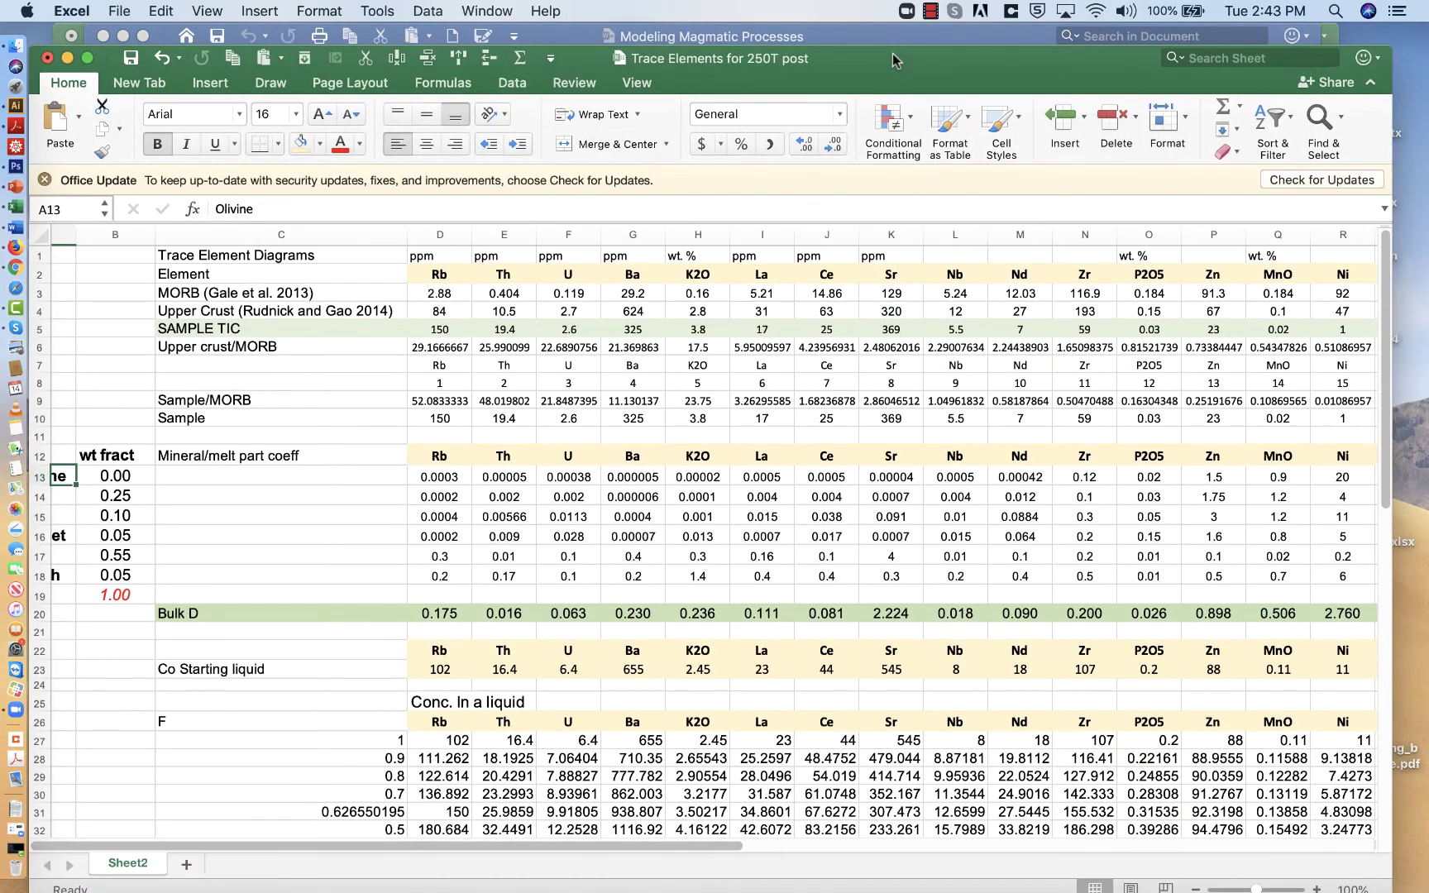
click(932, 11)
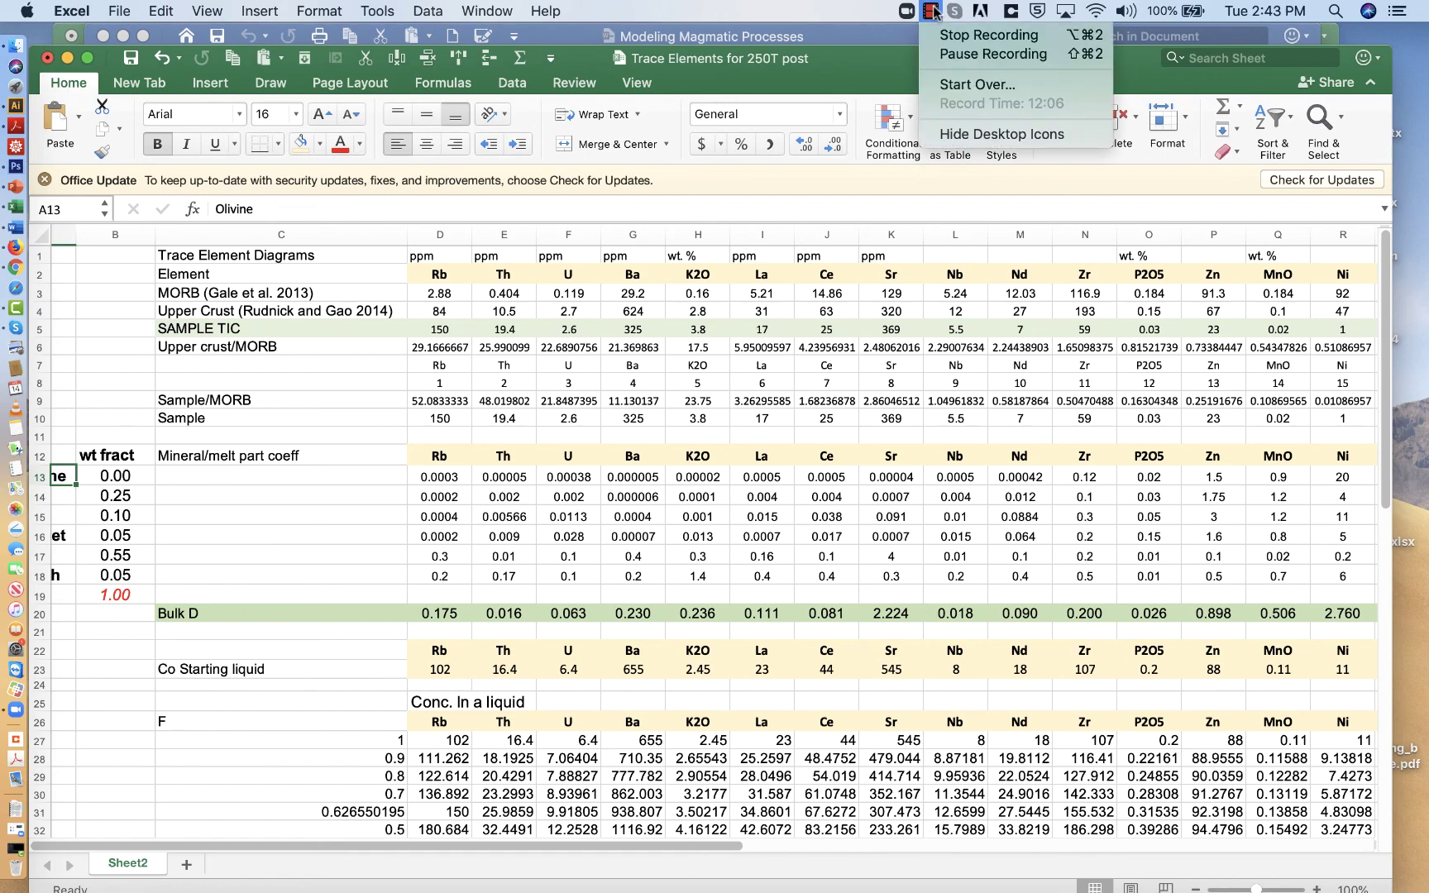